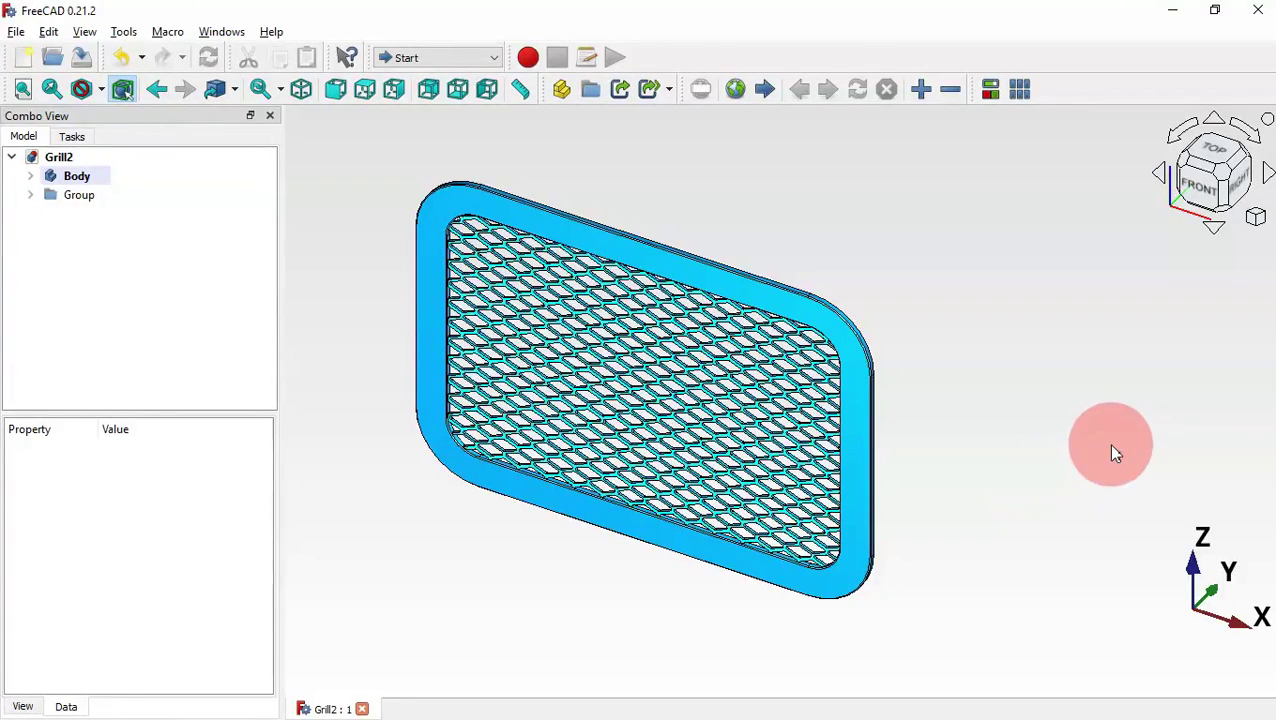
# Start a new empty document and switch to the Part Design workbench.
pyautogui.moveTo(1108, 444); pyautogui.dragTo(1131, 400, button='middle')
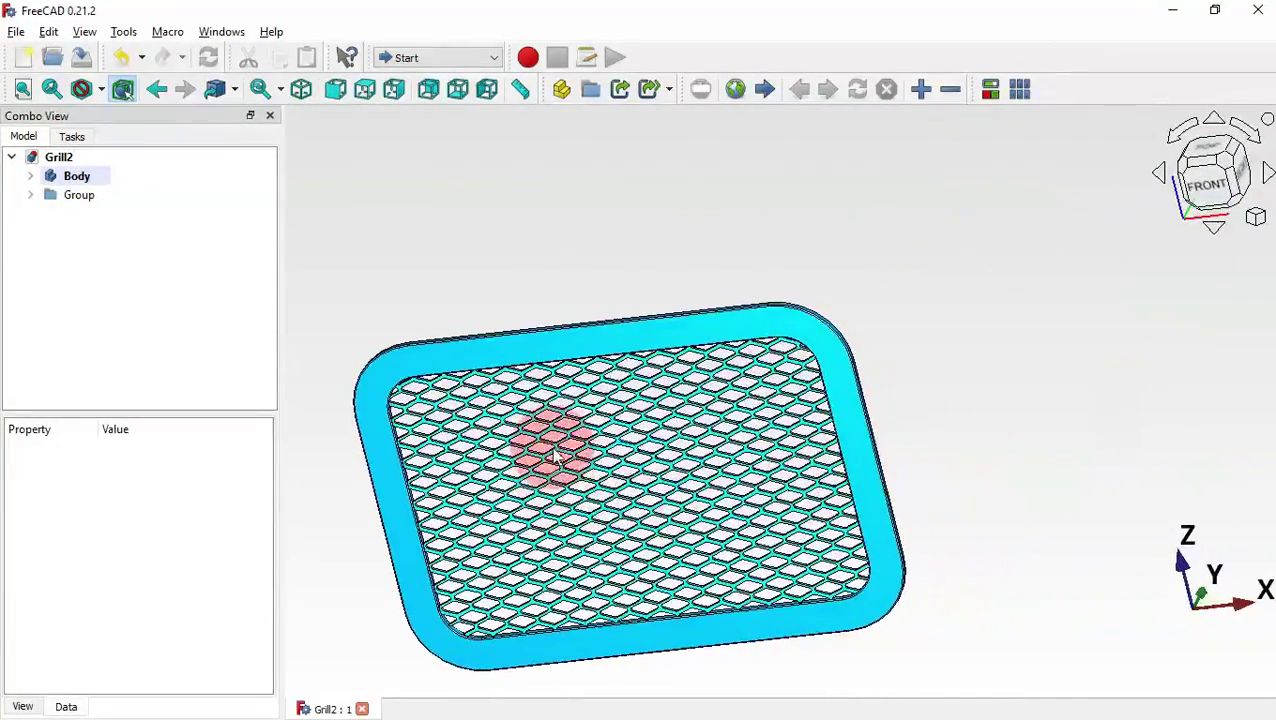
pyautogui.moveTo(1014, 378); pyautogui.dragTo(974, 452, button='middle')
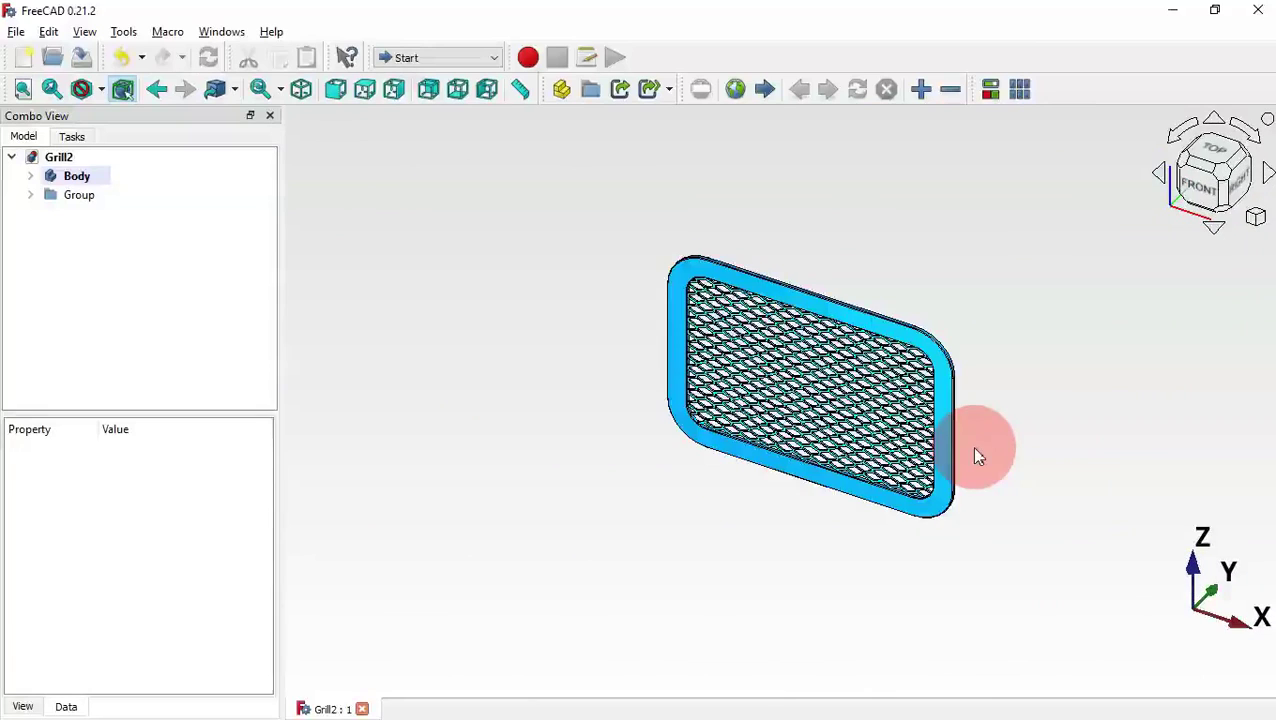
pyautogui.click(18, 31)
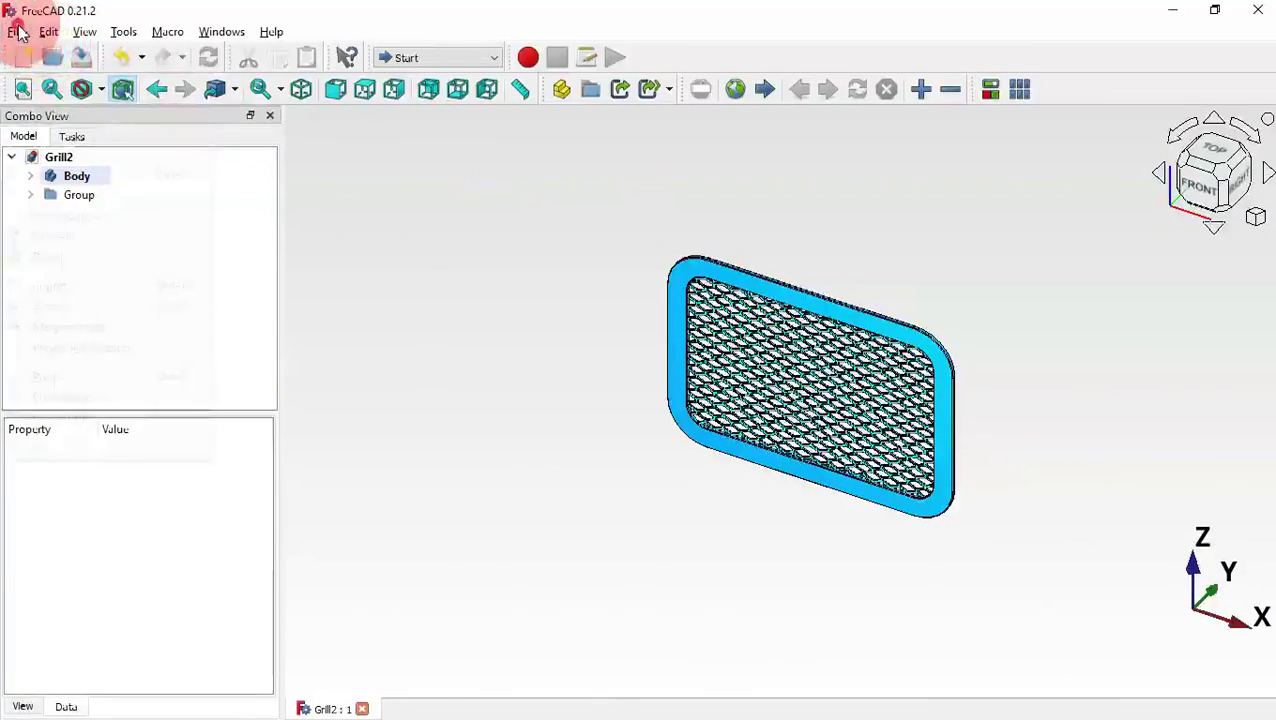
pyautogui.click(105, 54)
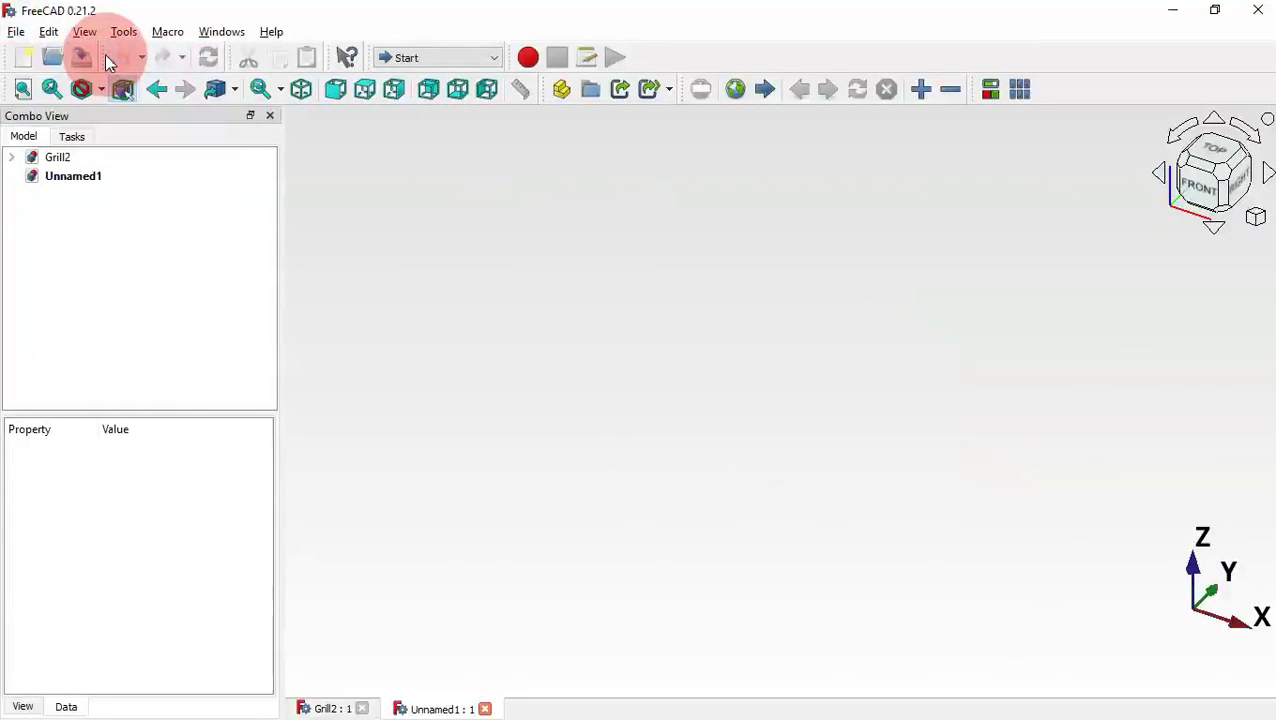
pyautogui.click(414, 52)
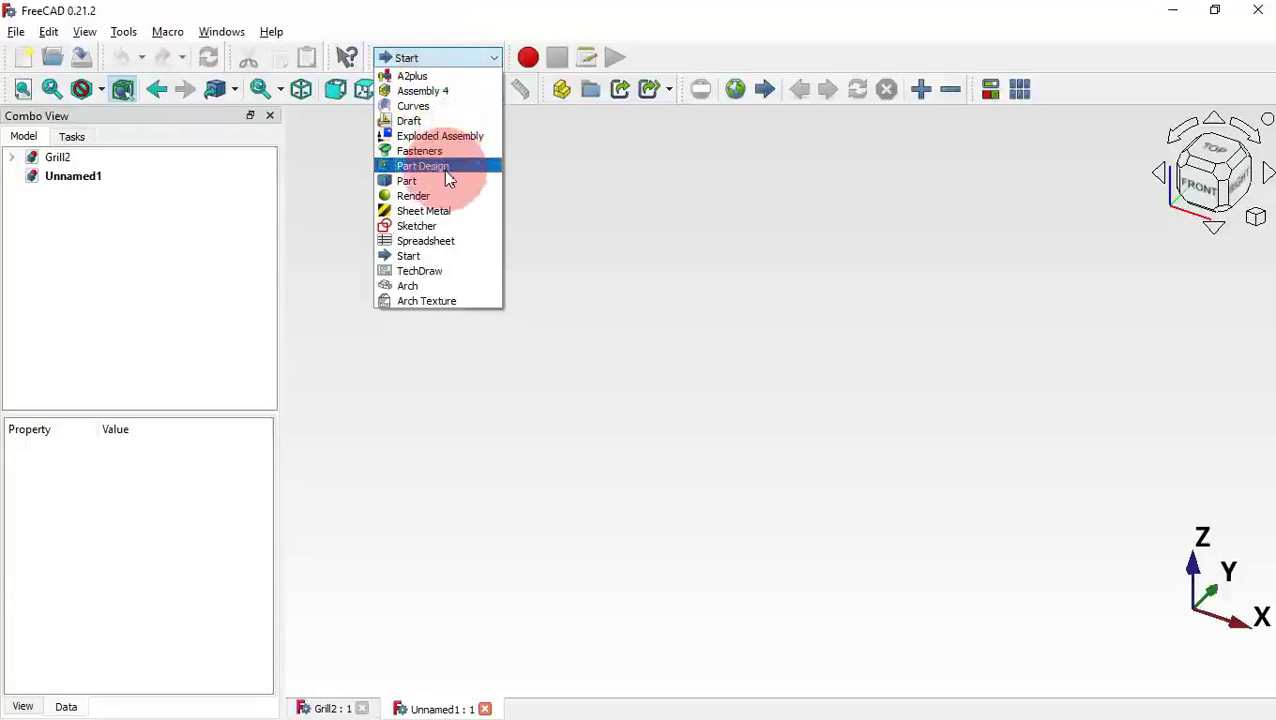
pyautogui.click(447, 170)
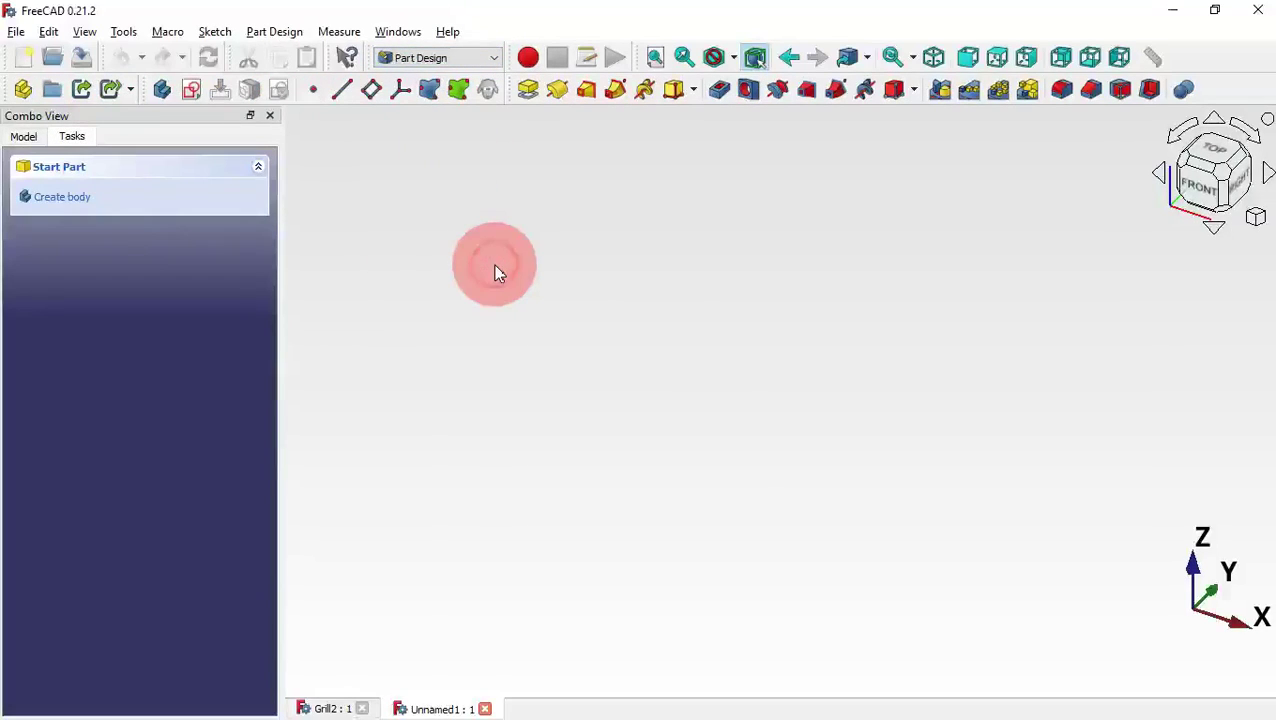
# Create a body with a new sketch on the XZ-plane.
pyautogui.click(164, 94)
pyautogui.click(193, 92)
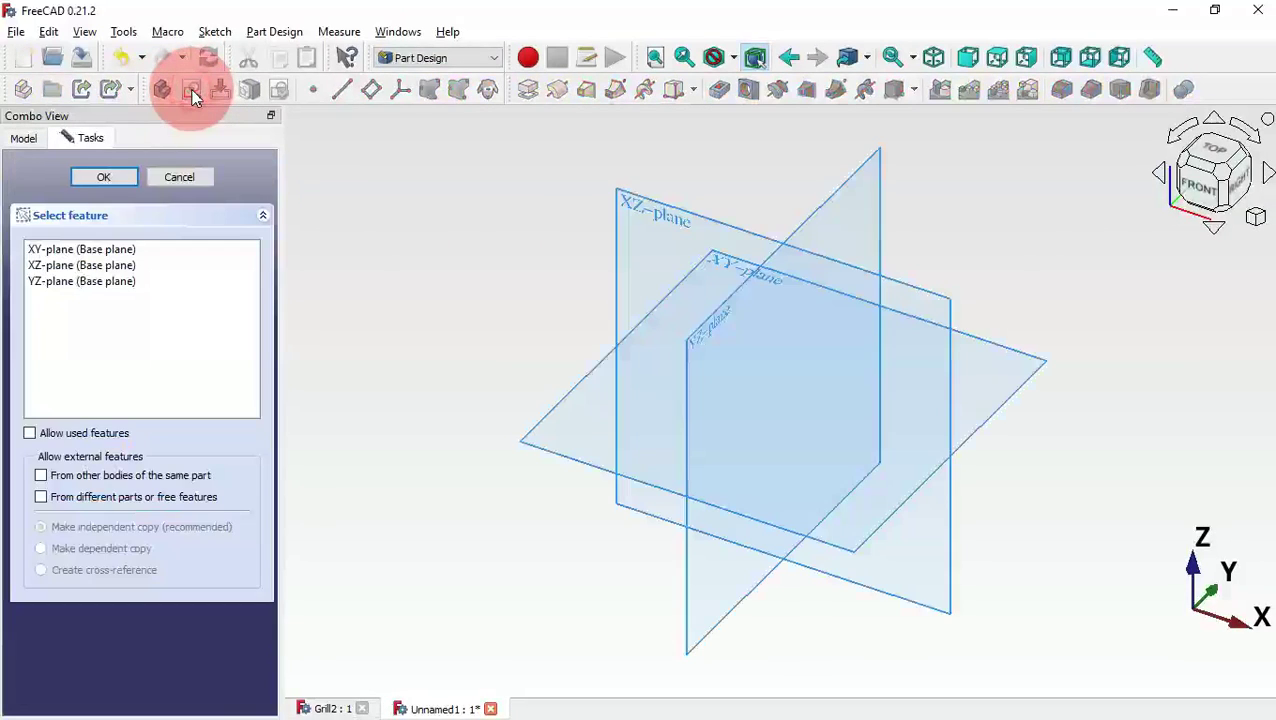
pyautogui.click(654, 214)
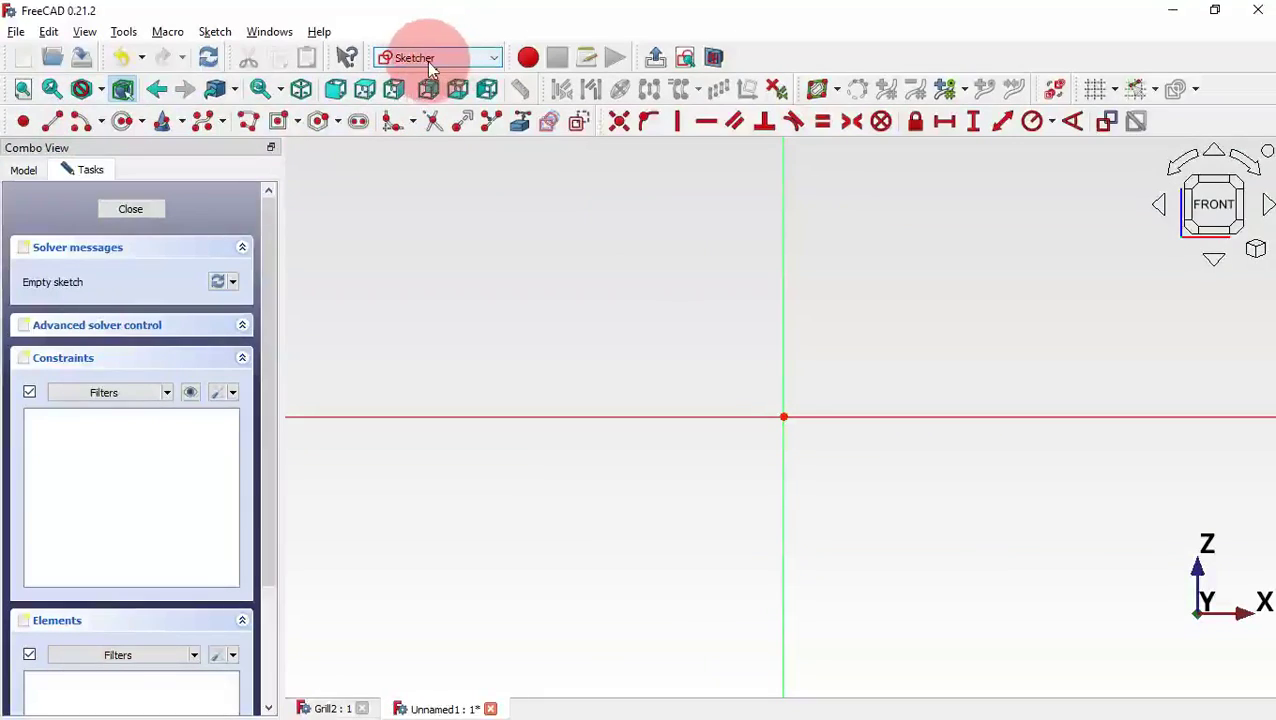
# Draw a centered rectangle with its centre at the origin.
pyautogui.click(296, 126)
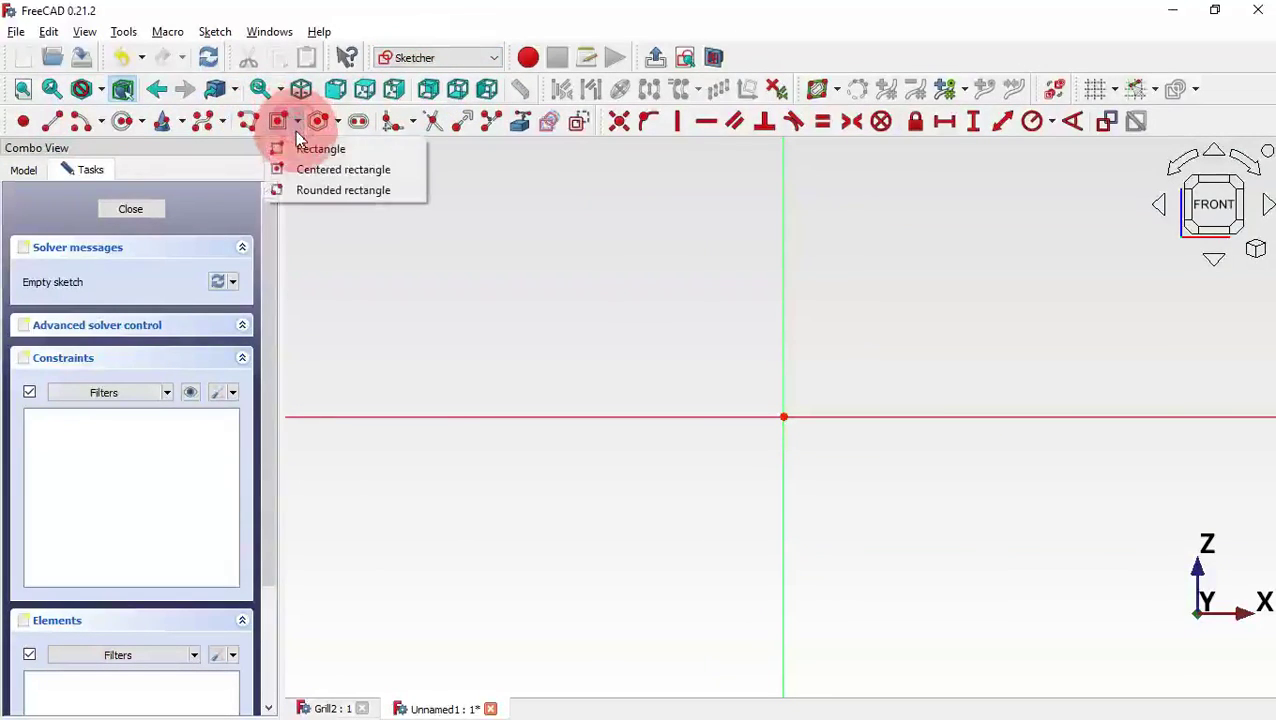
pyautogui.click(370, 176)
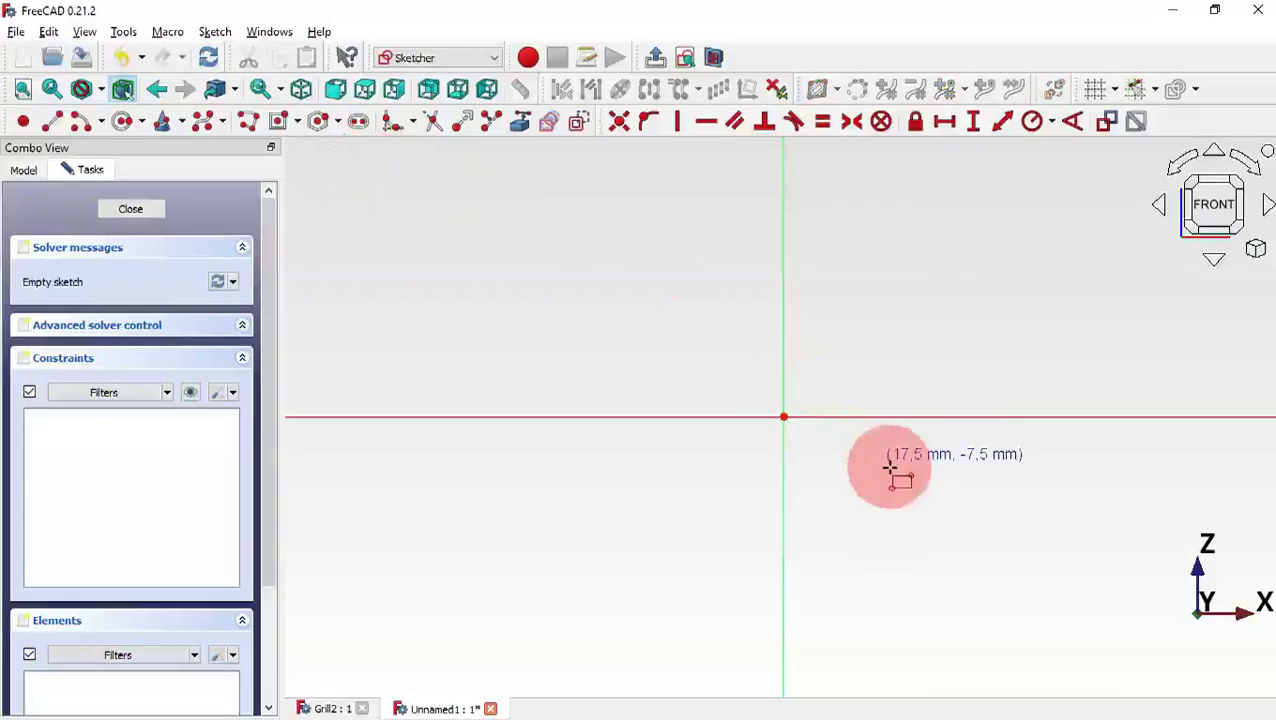
pyautogui.click(782, 416)
pyautogui.scroll(-5, 643, 489)
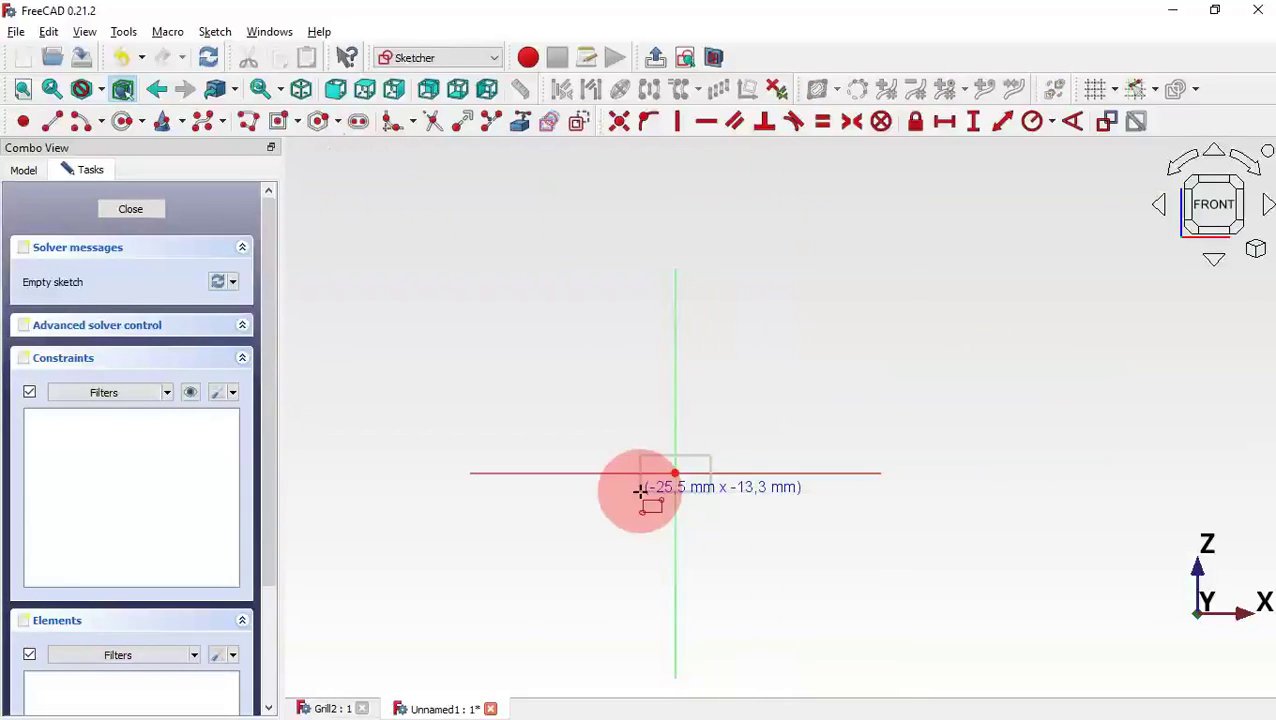
pyautogui.click(892, 375)
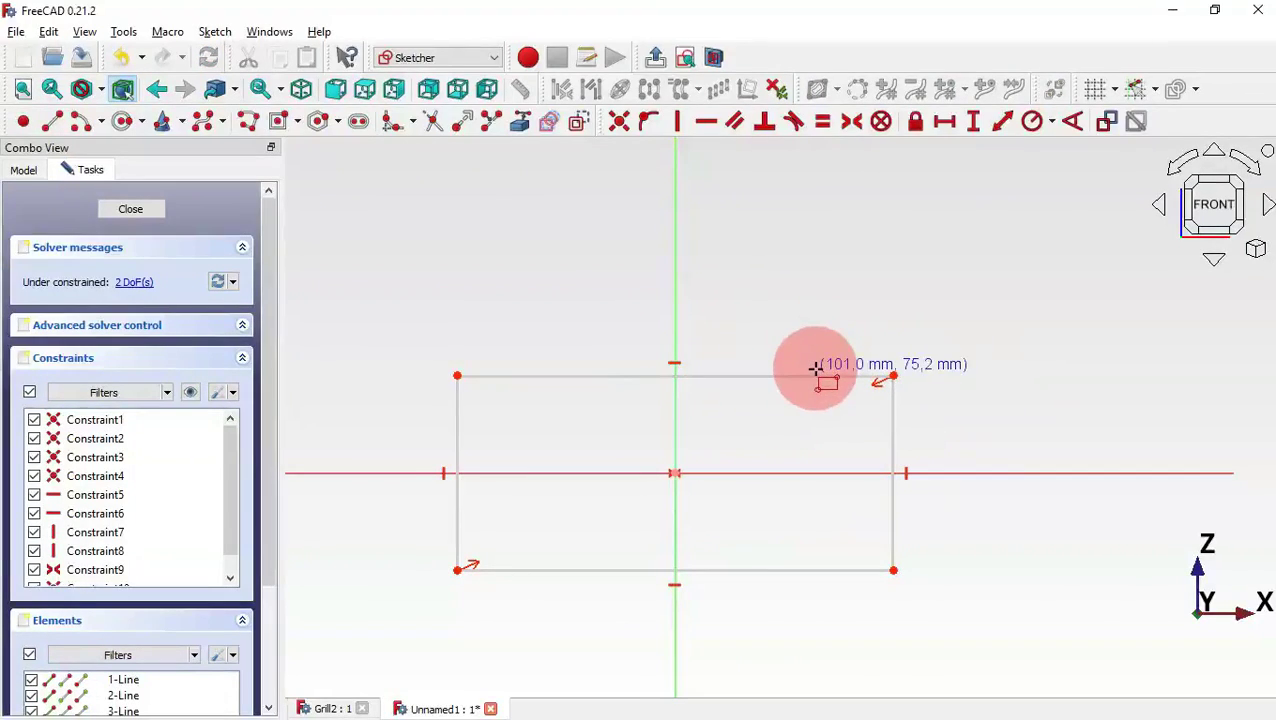
# Dimension the top edge 200 mm and the right edge 130 mm, then close the sketch.
pyautogui.click(1004, 124)
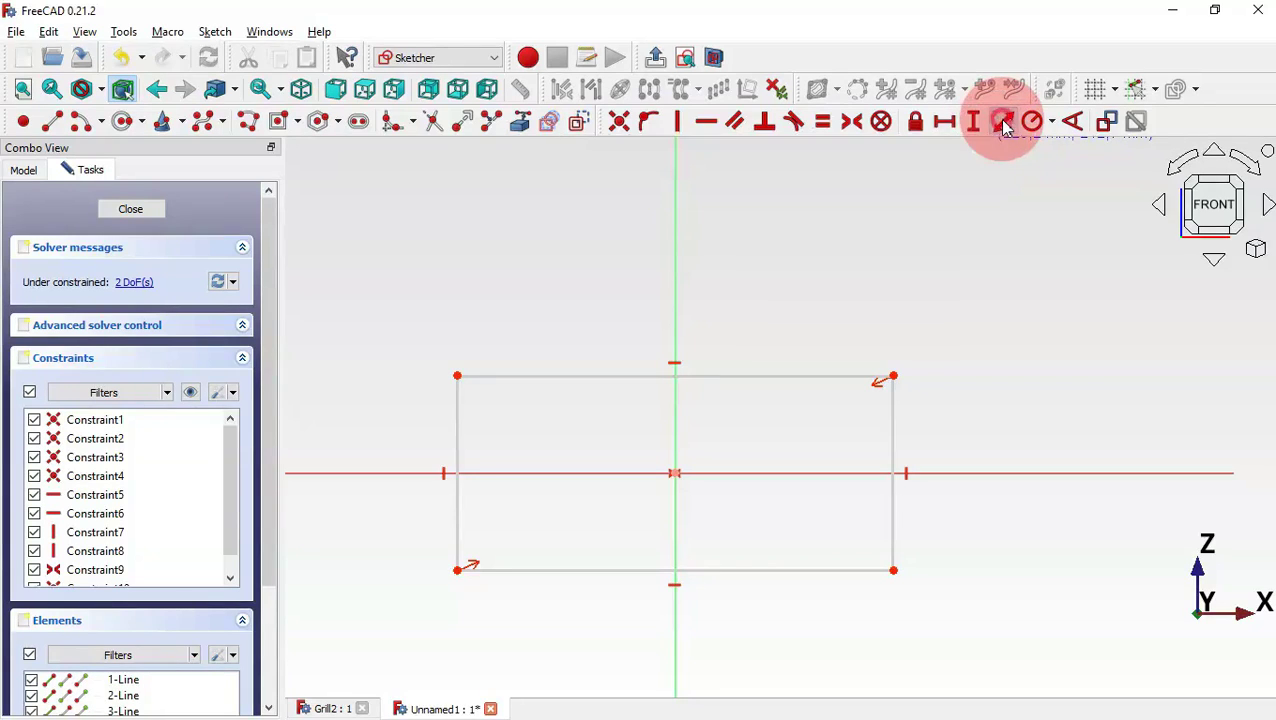
pyautogui.click(722, 375)
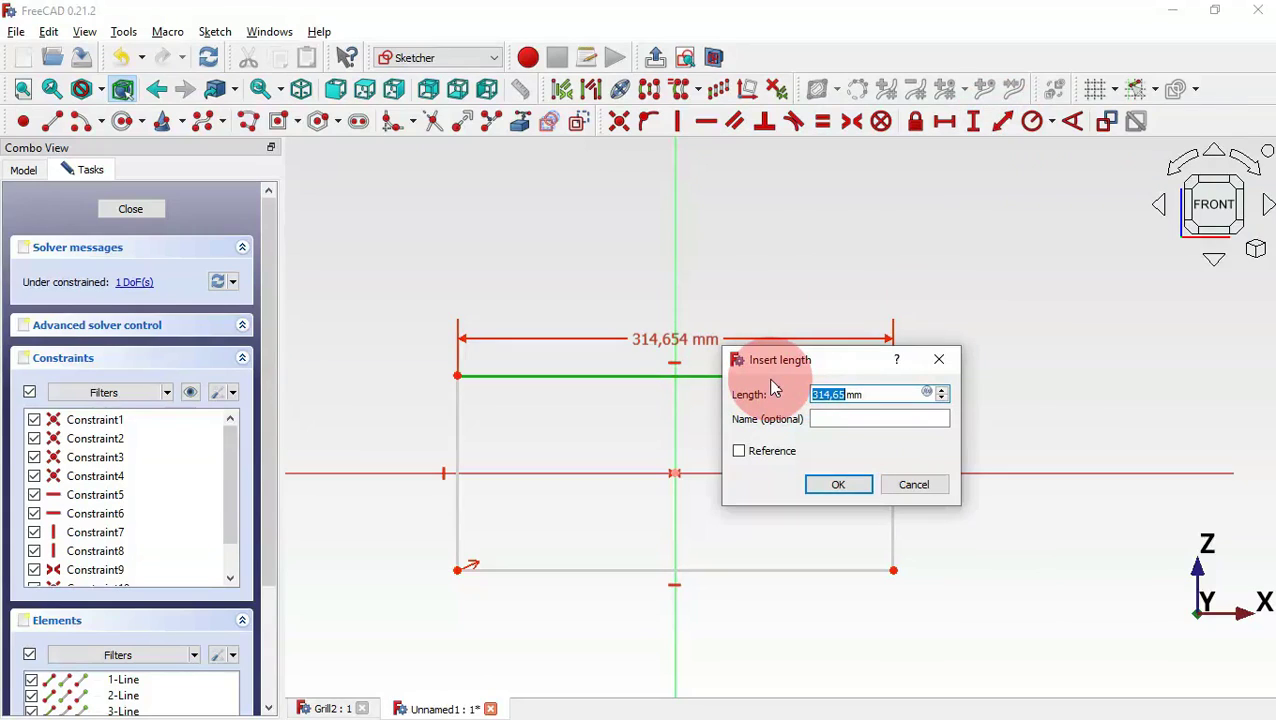
pyautogui.write('200')
pyautogui.press('Return')
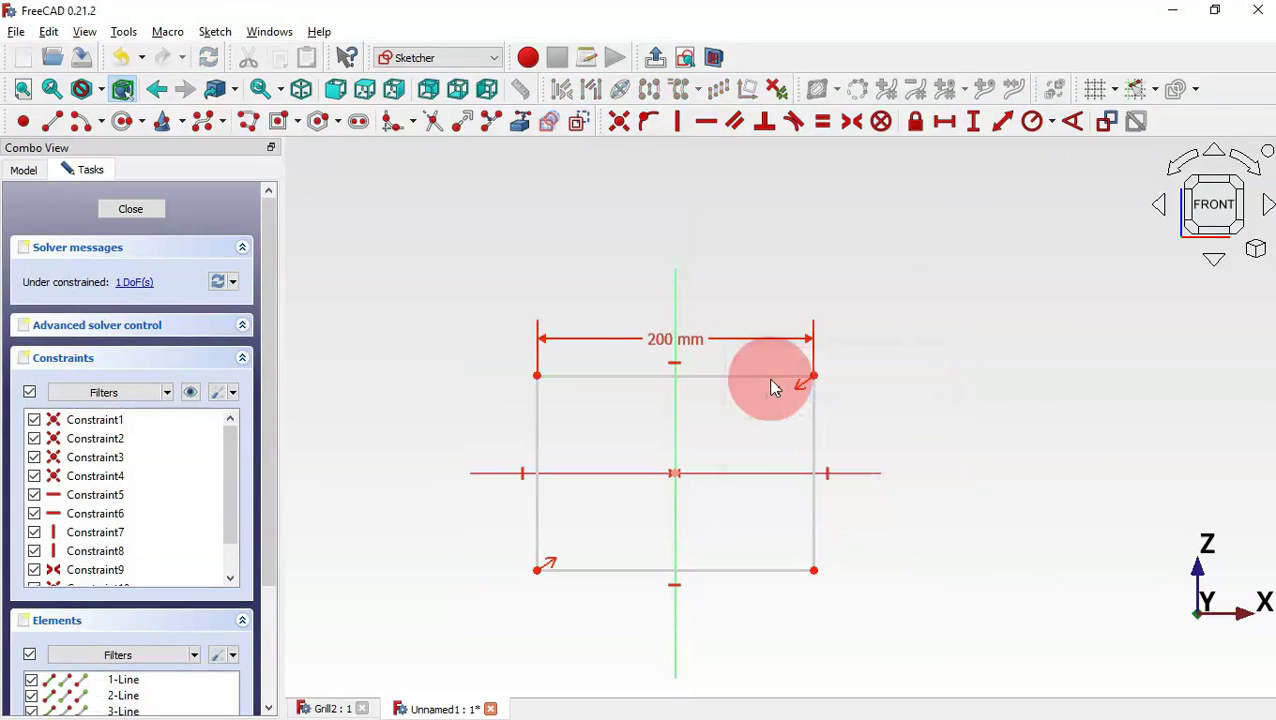
pyautogui.click(816, 428)
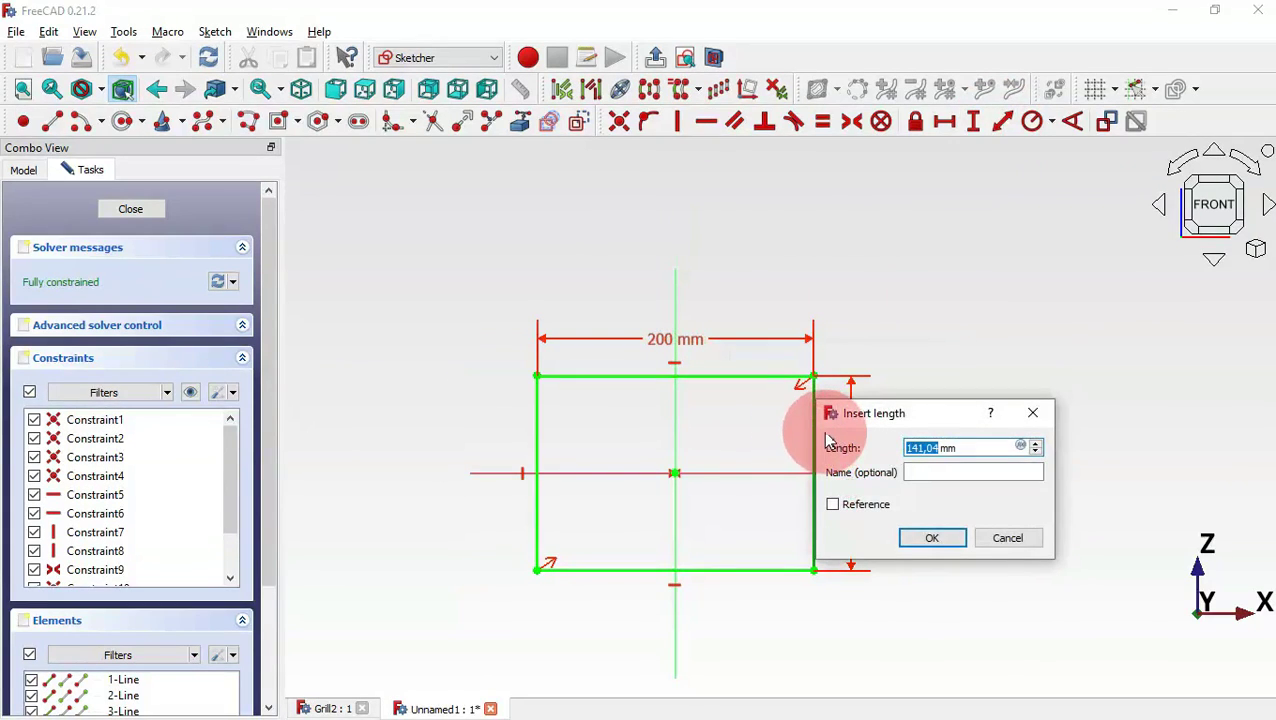
pyautogui.write('130')
pyautogui.press('Return')
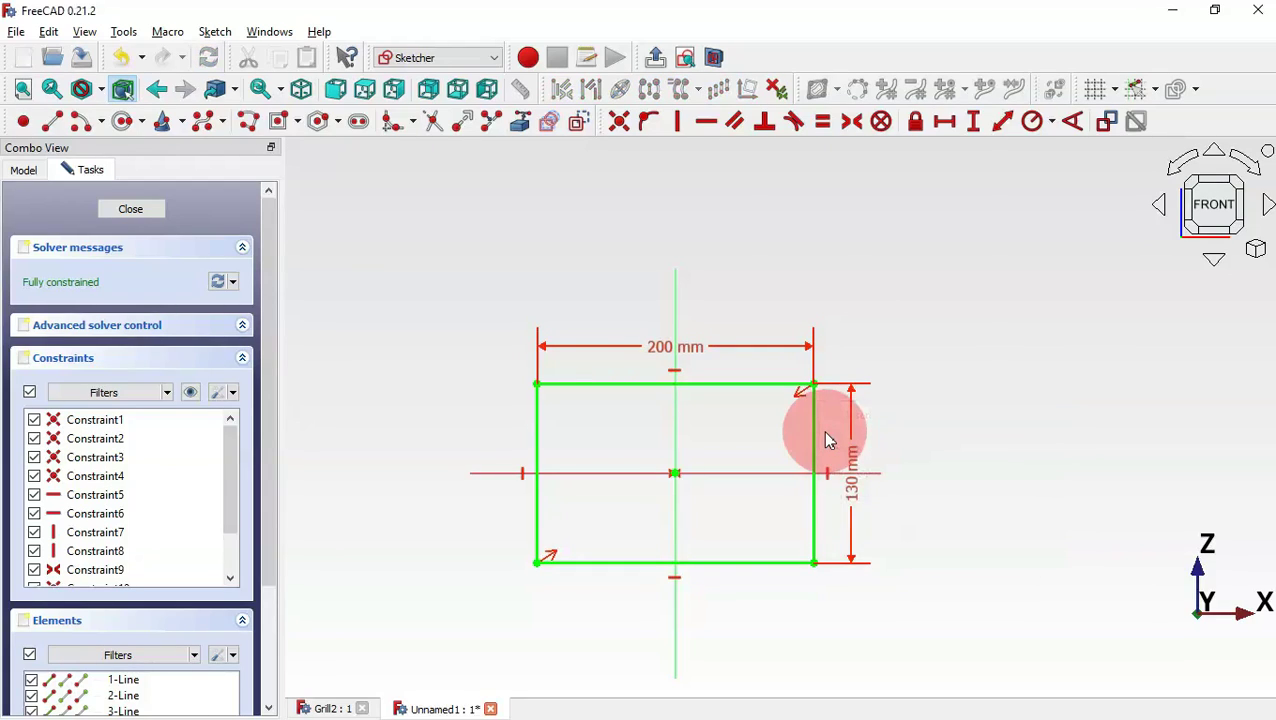
pyautogui.press('Escape')
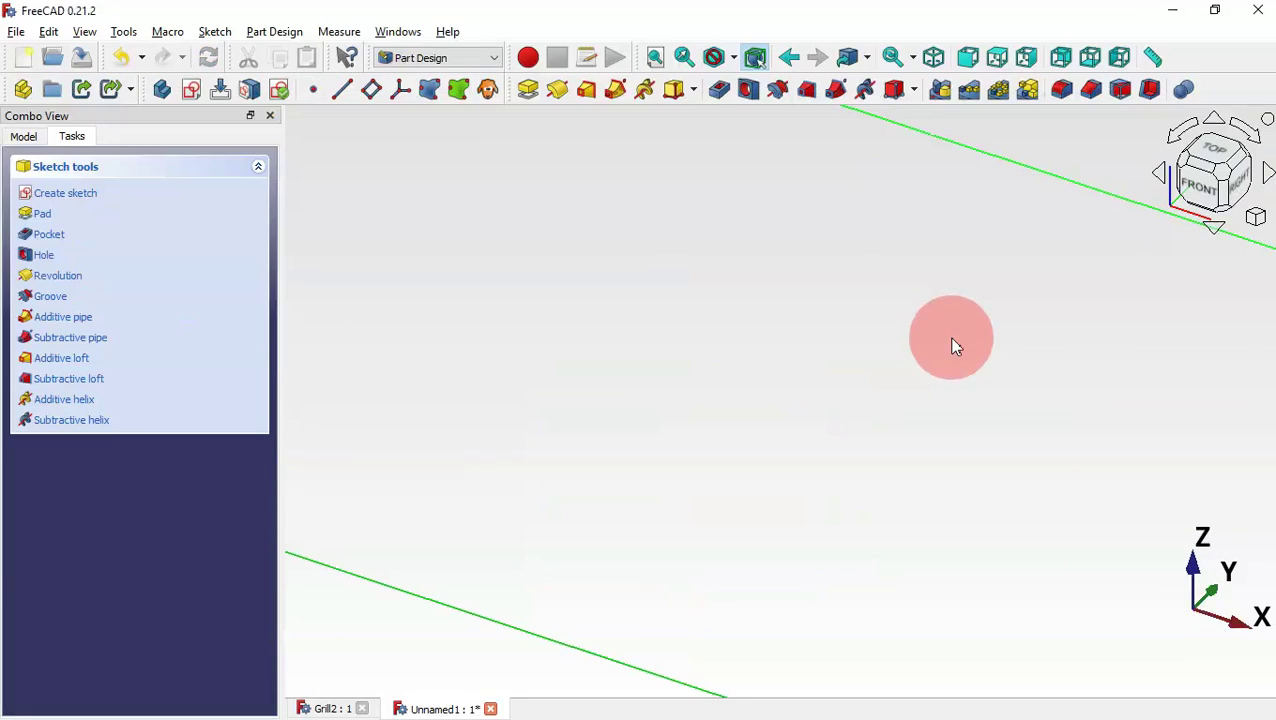
# Pad the 200 × 130 mm rectangle 1.2 mm thick, symmetric to the sketch plane.
pyautogui.press('v')
pyautogui.press('f')
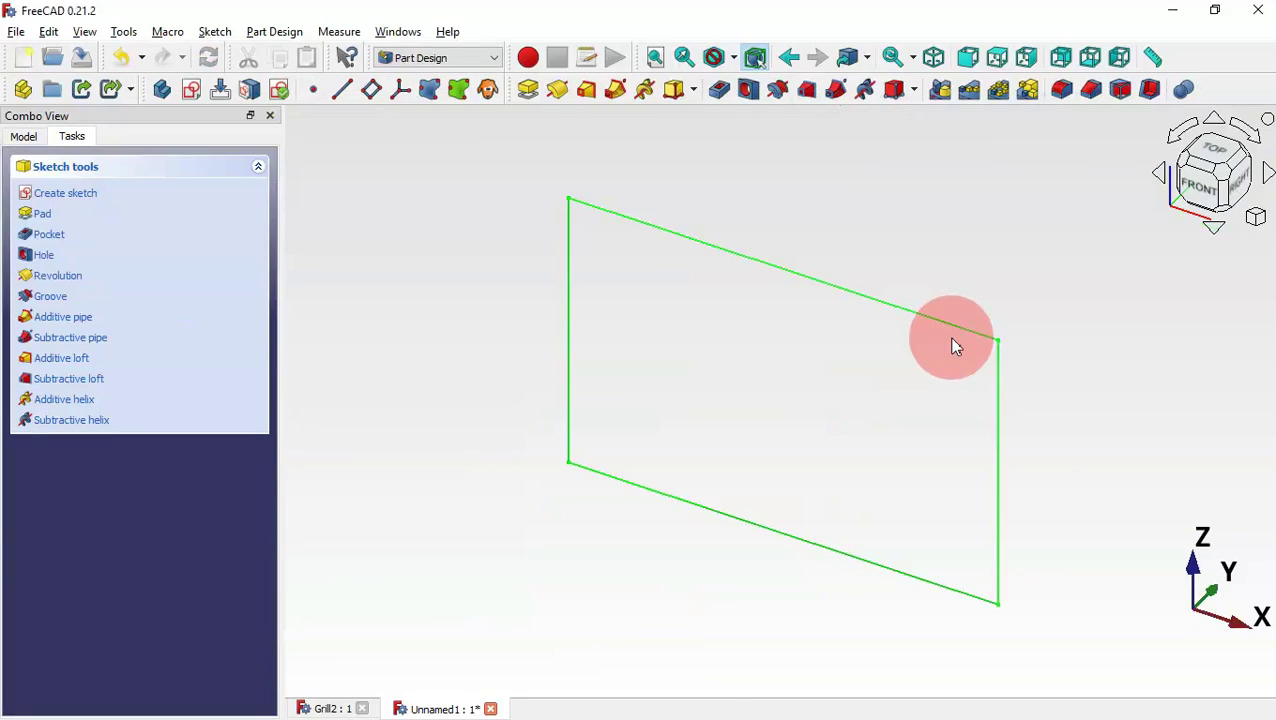
pyautogui.click(528, 89)
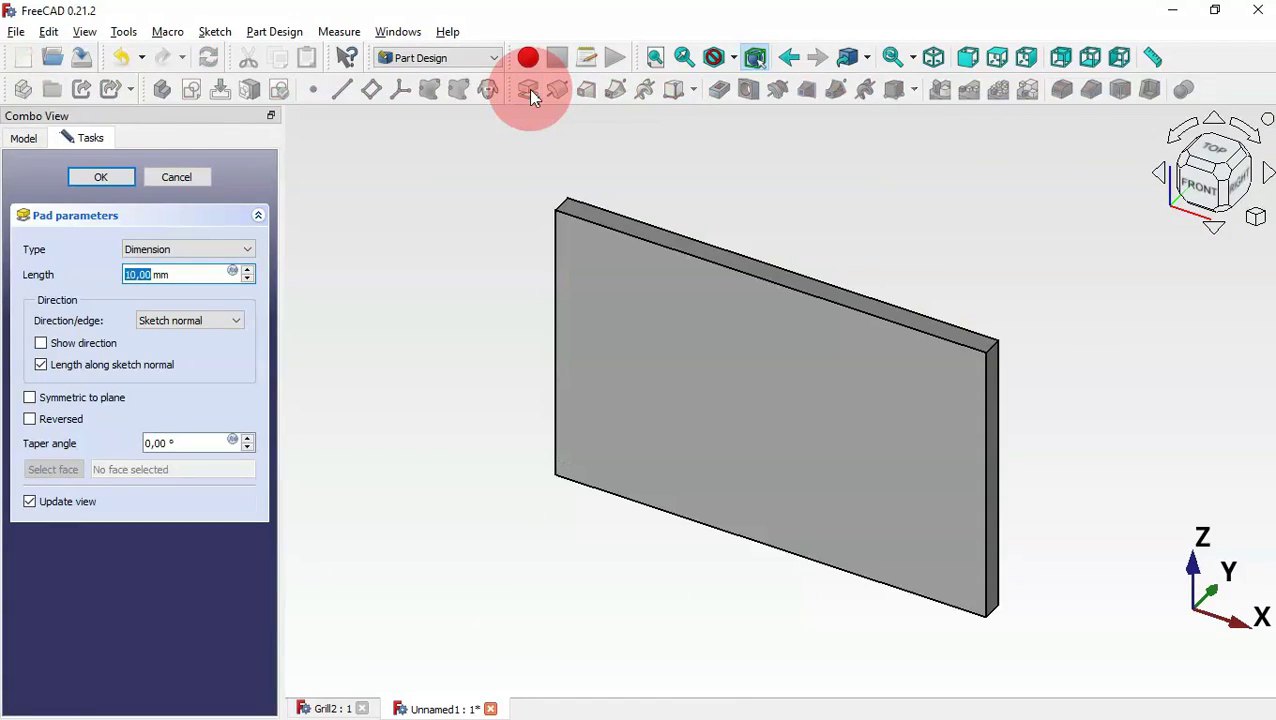
pyautogui.click(100, 405)
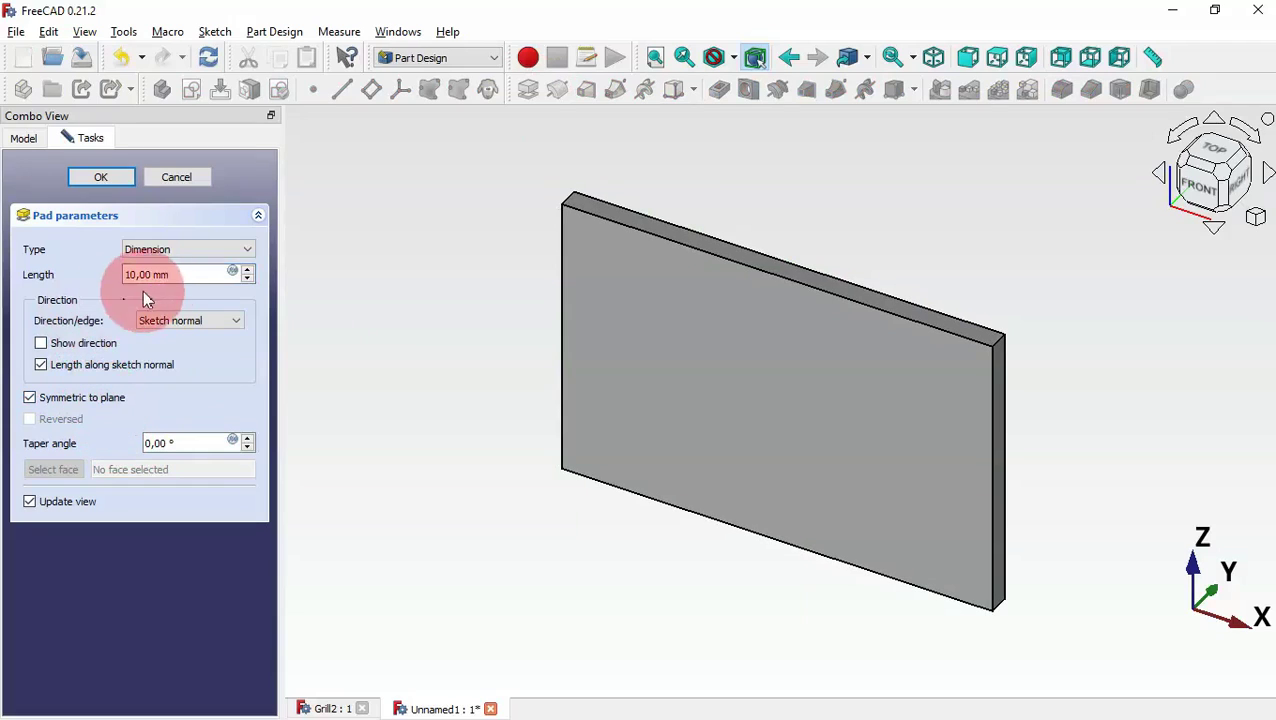
pyautogui.moveTo(192, 272); pyautogui.dragTo(80, 272)
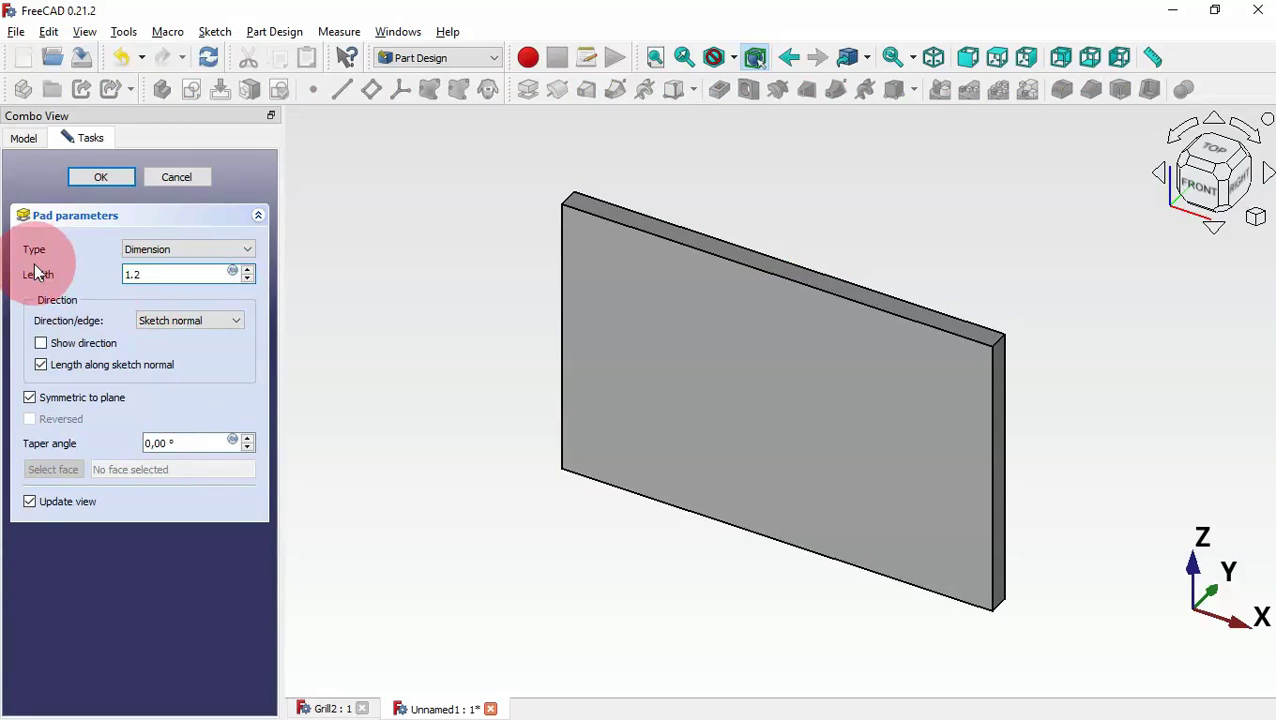
pyautogui.press('Return')
pyautogui.moveTo(695, 216); pyautogui.dragTo(917, 290, button='middle')
pyautogui.click(409, 317)
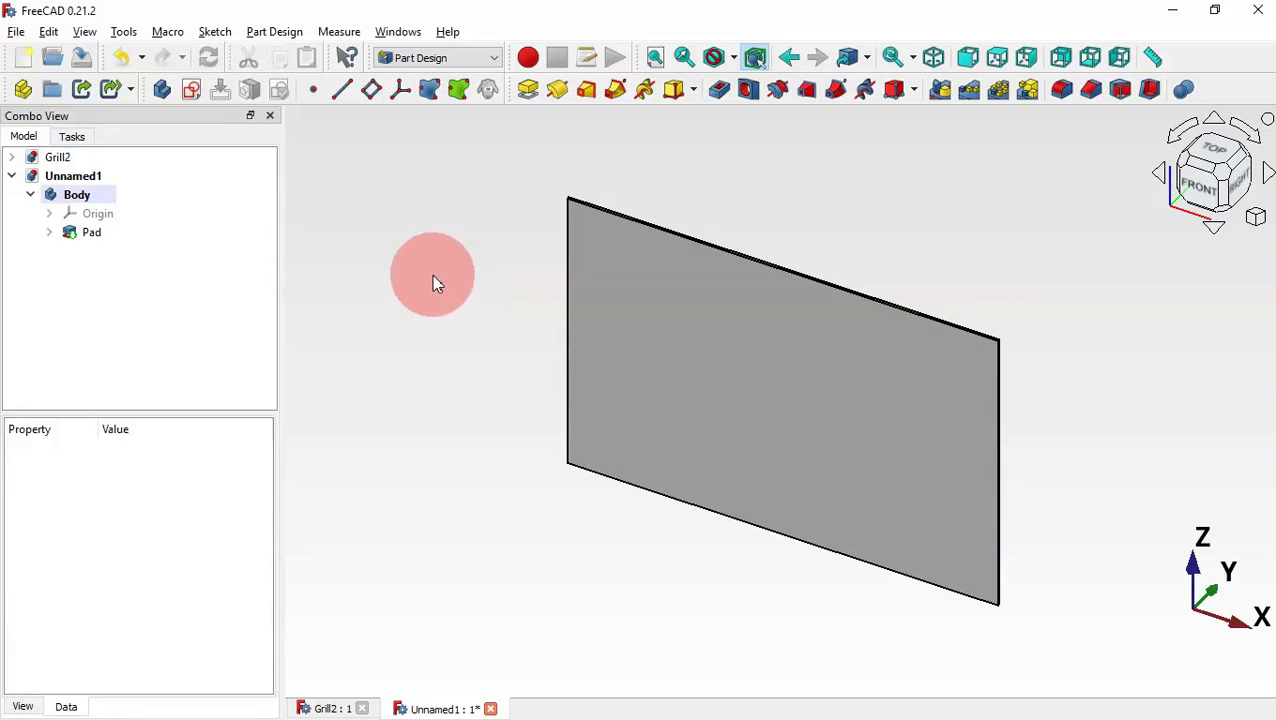
# Create a new XZ-plane sketch and draw a rounded rectangle at the plate's corner.
pyautogui.click(191, 89)
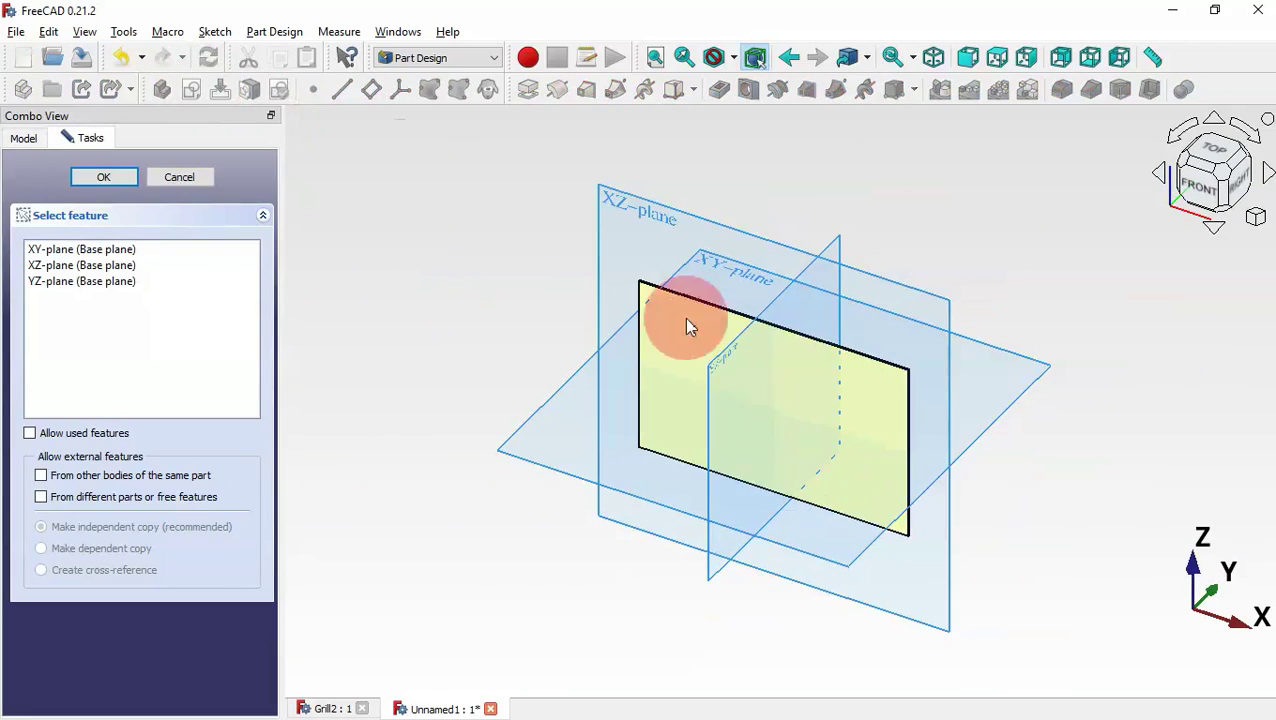
pyautogui.click(625, 208)
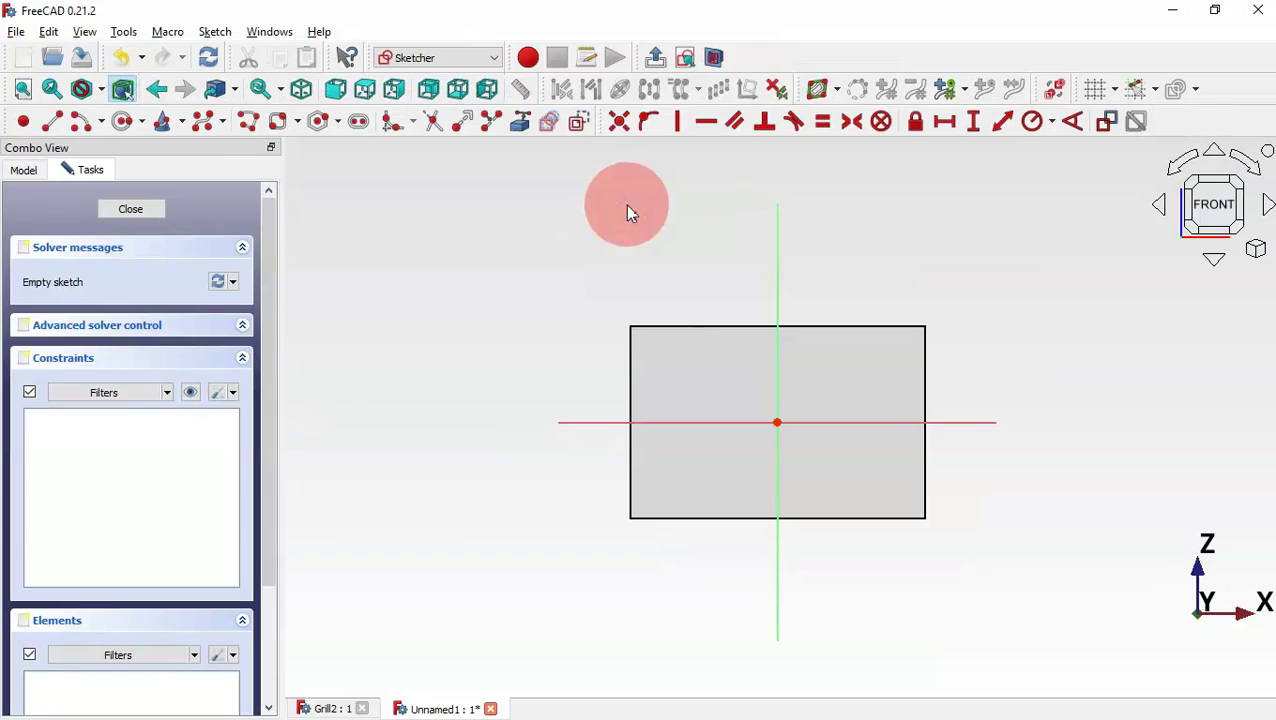
pyautogui.scroll(5, 660, 528)
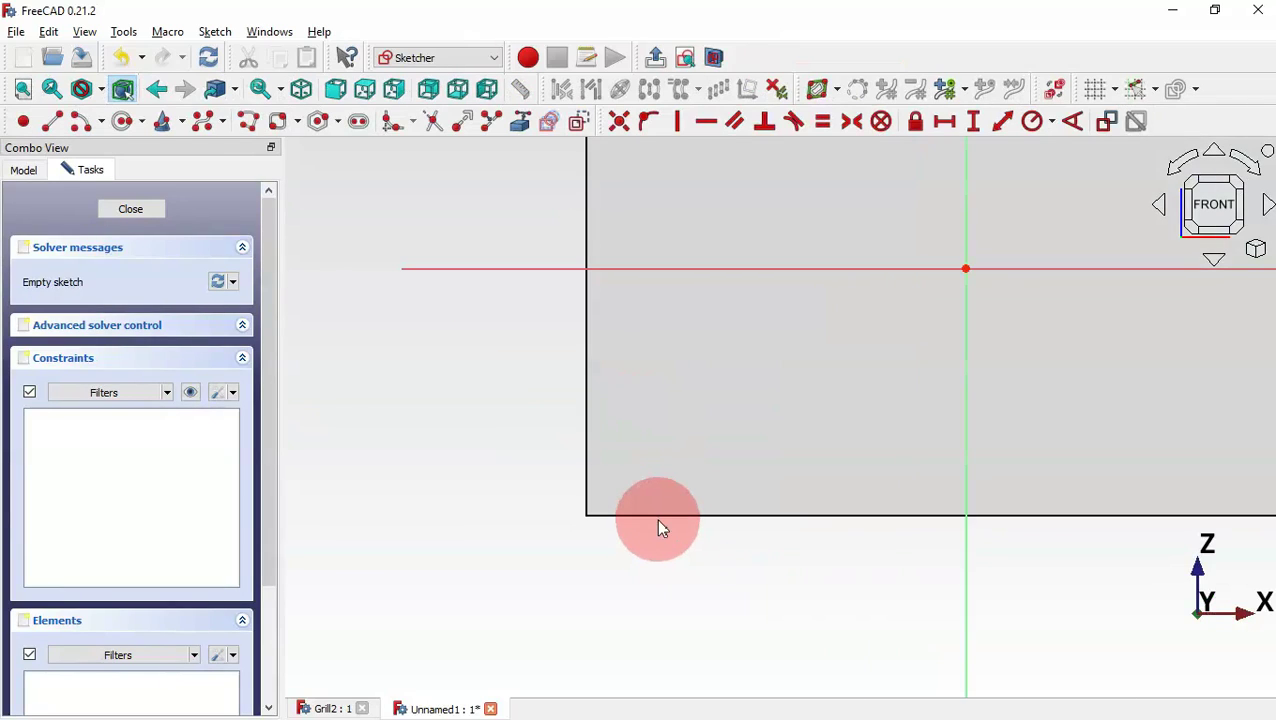
pyautogui.click(298, 124)
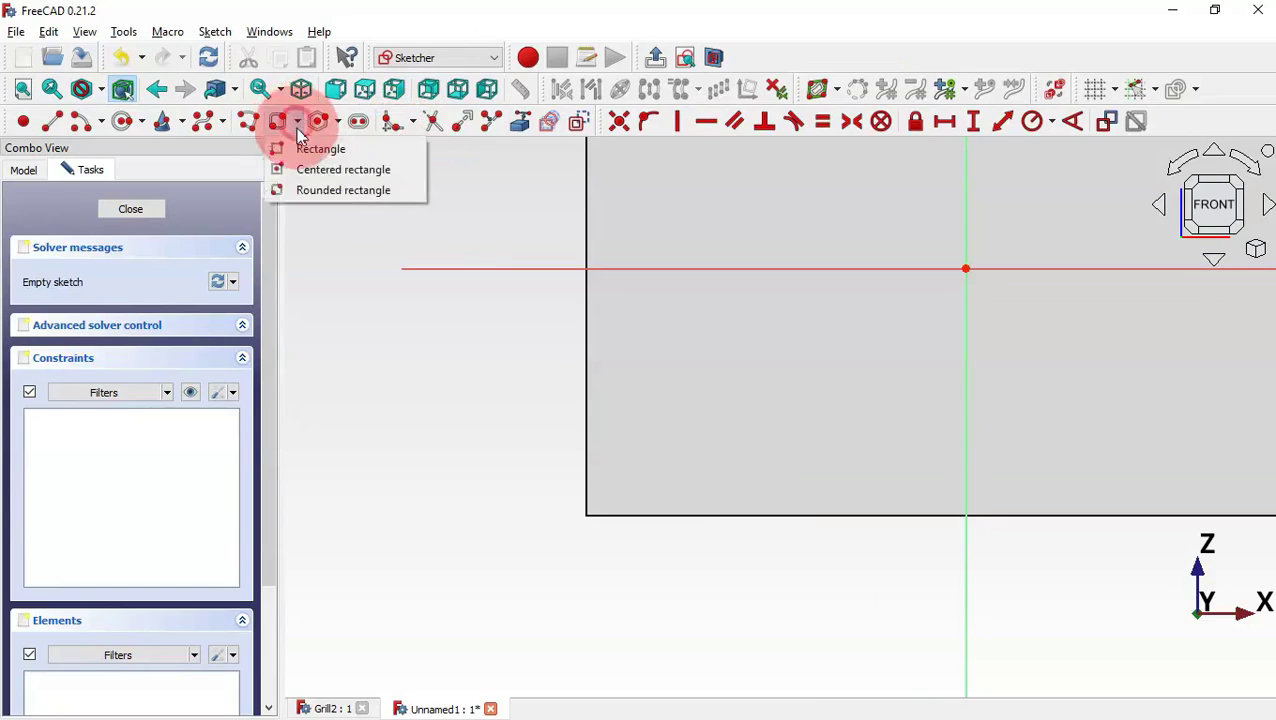
pyautogui.click(362, 191)
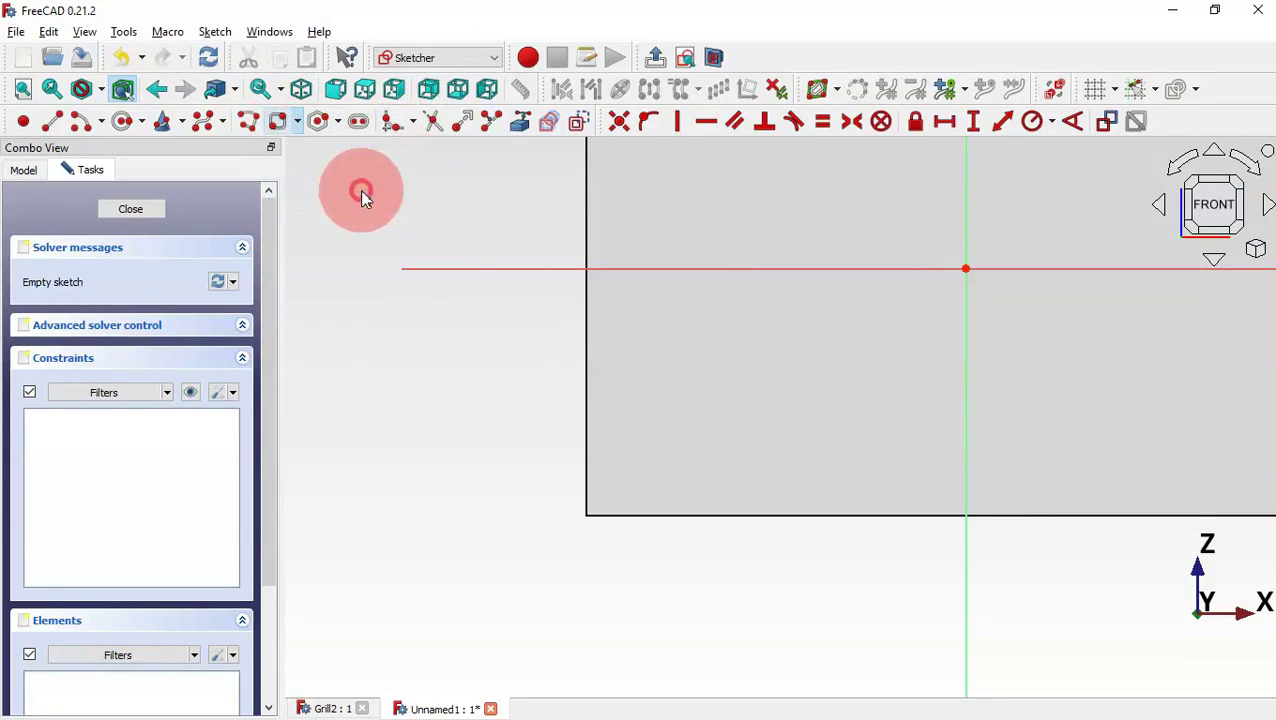
pyautogui.click(547, 487)
pyautogui.click(673, 568)
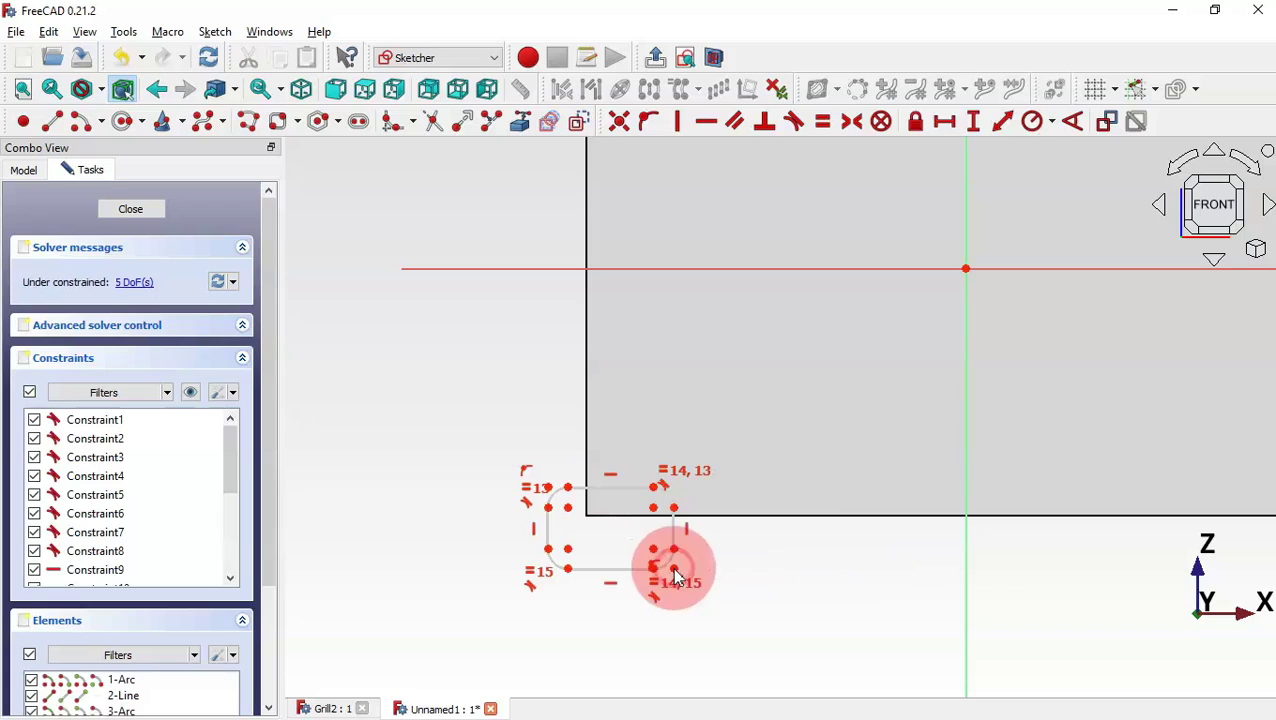
# Delete horizontal and vertical constraints Constraint9–12 and hide the constraint symbols.
pyautogui.scroll(3, 650, 533)
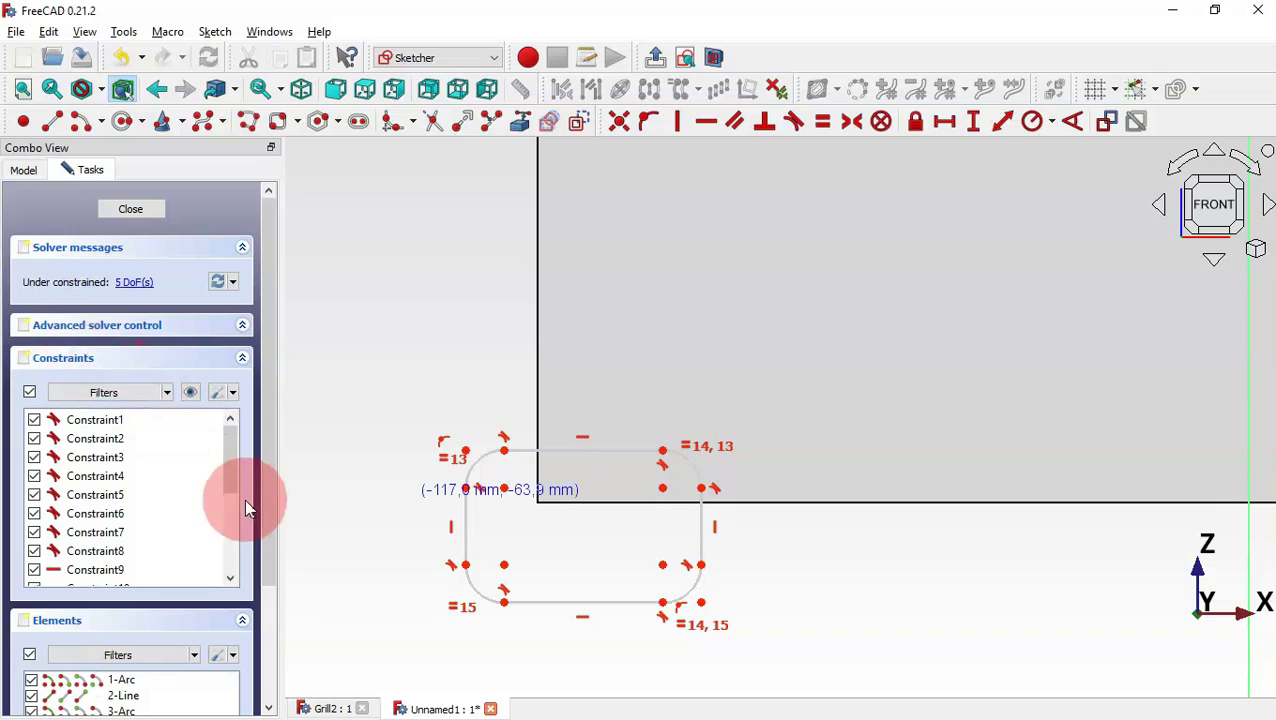
pyautogui.moveTo(231, 463); pyautogui.dragTo(233, 505)
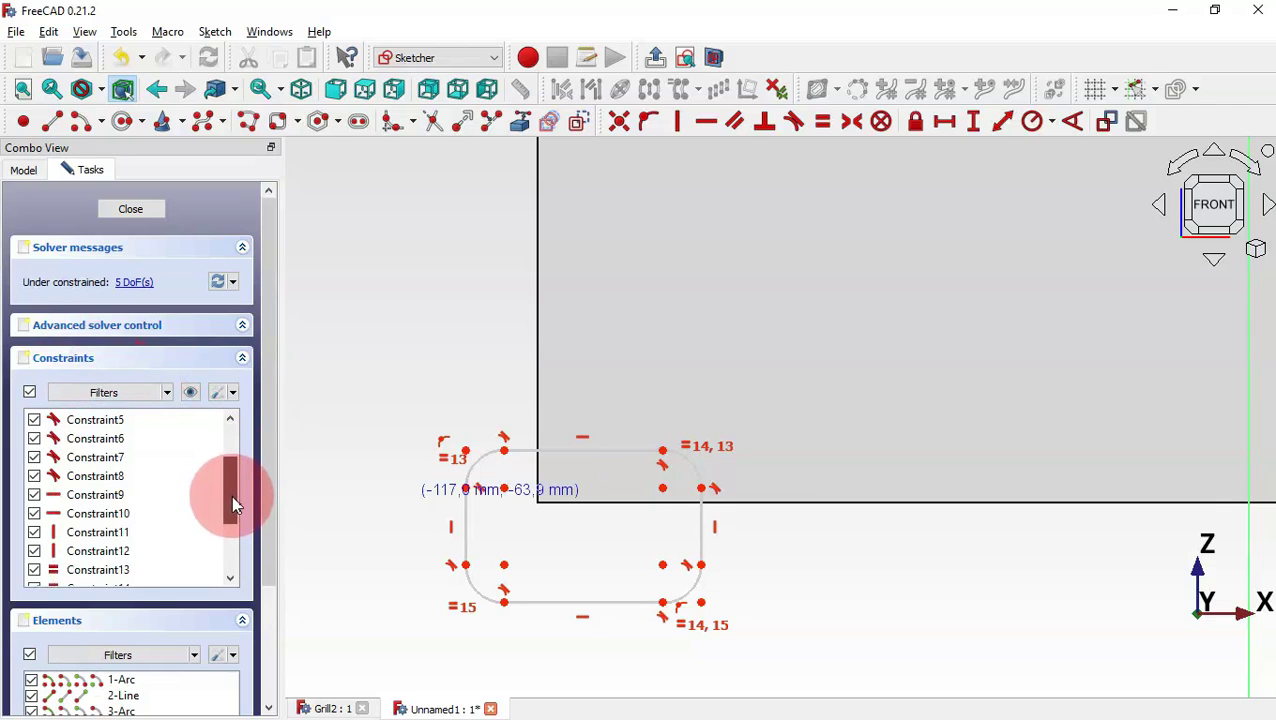
pyautogui.click(88, 497)
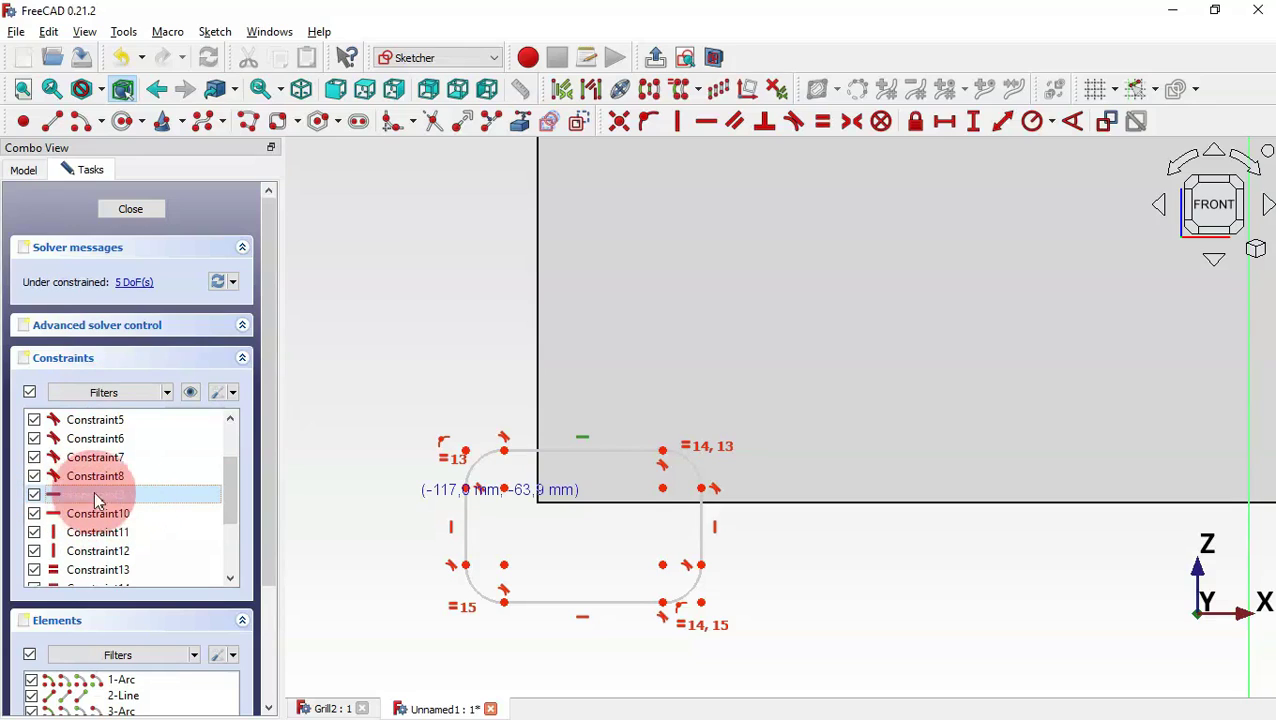
pyautogui.keyDown('shift'); pyautogui.click(113, 551); pyautogui.keyUp('shift')
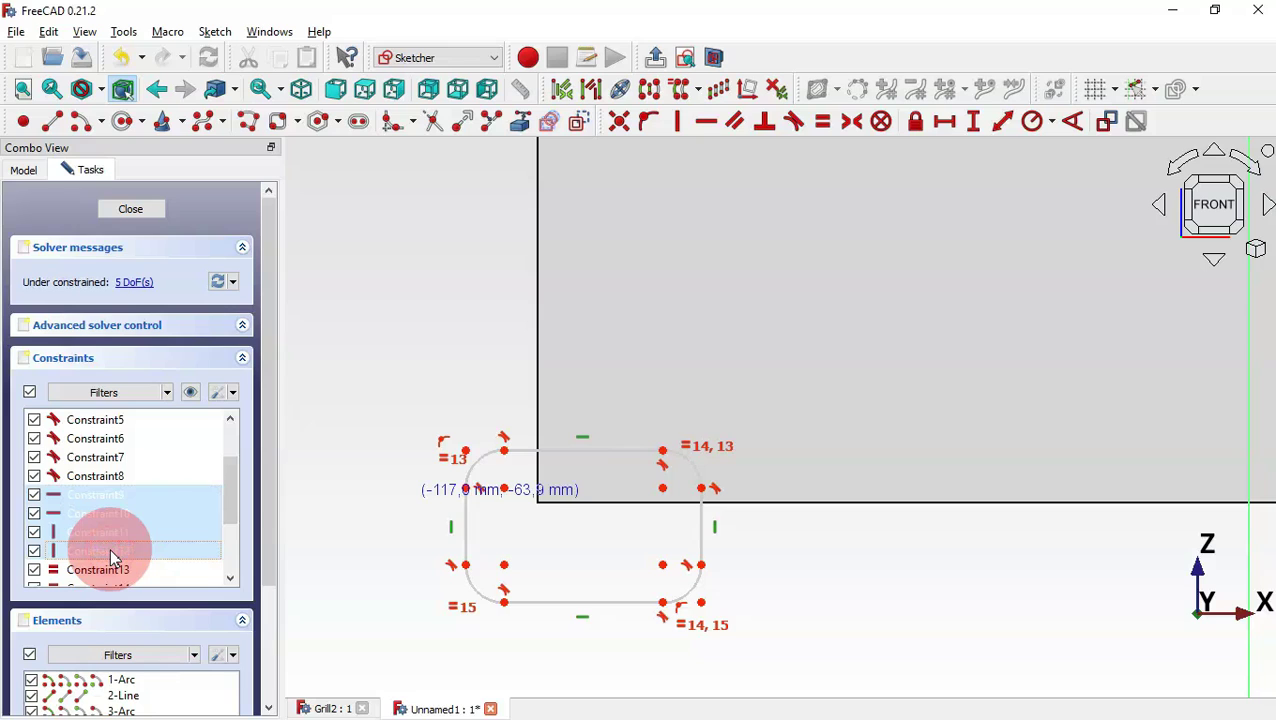
pyautogui.press('Delete')
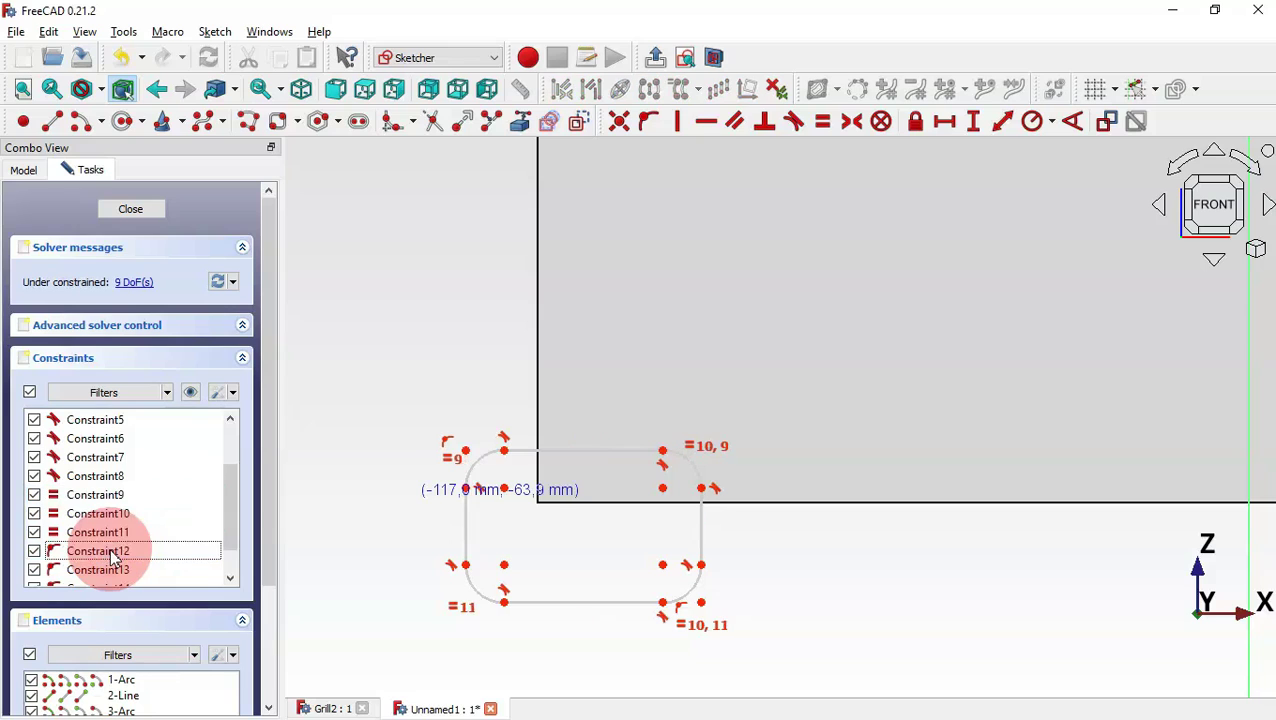
pyautogui.click(191, 392)
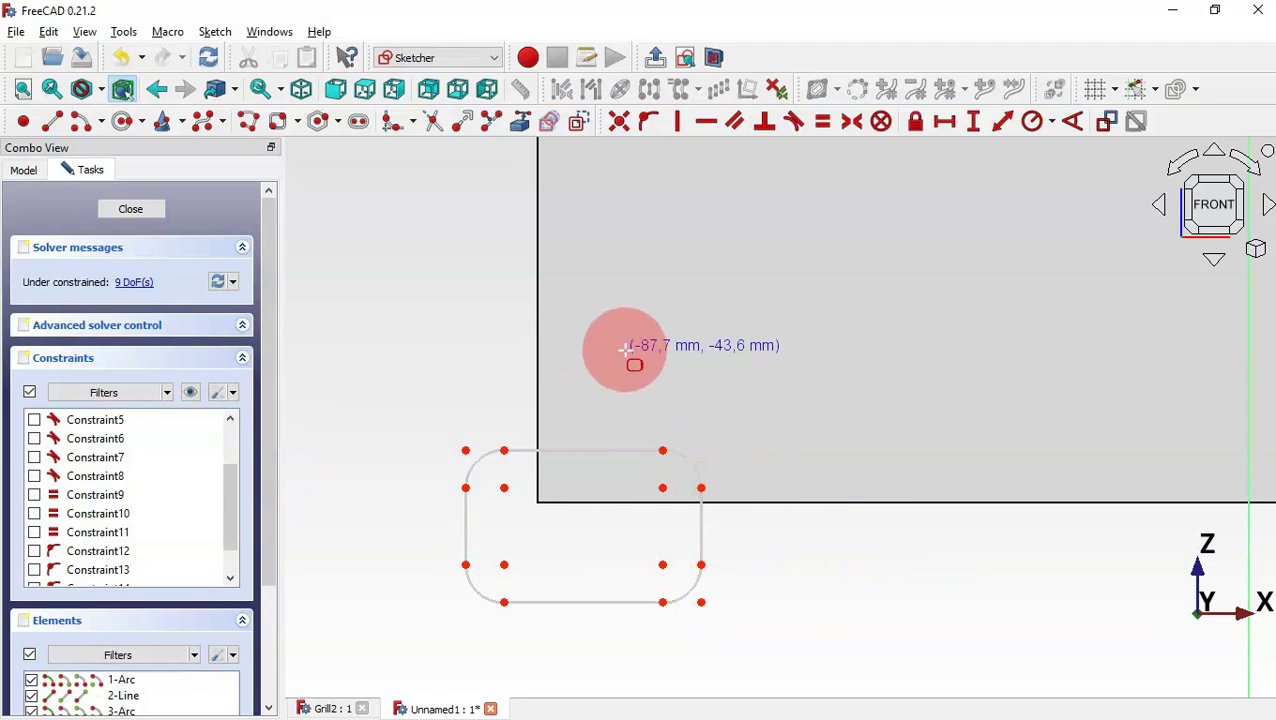
# Skew the corners into a diamond and align opposite arc centres vertically and horizontally.
pyautogui.click(661, 342)
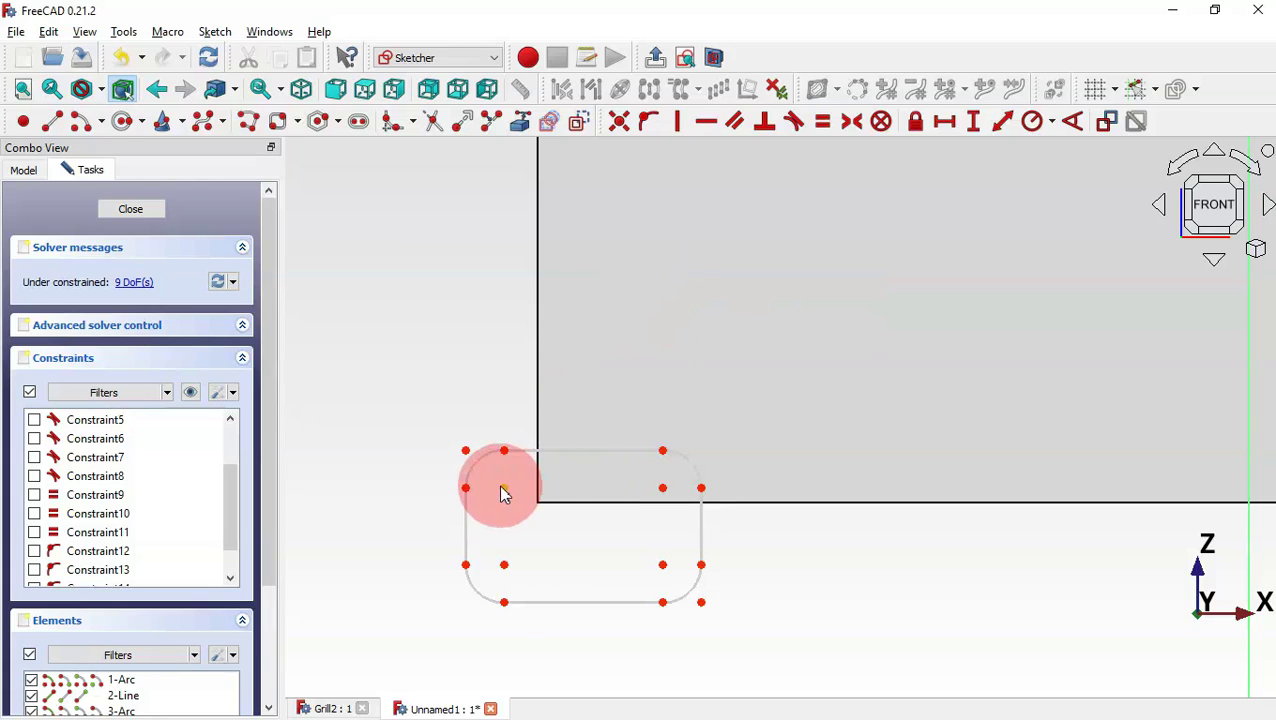
pyautogui.moveTo(504, 490); pyautogui.dragTo(600, 412)
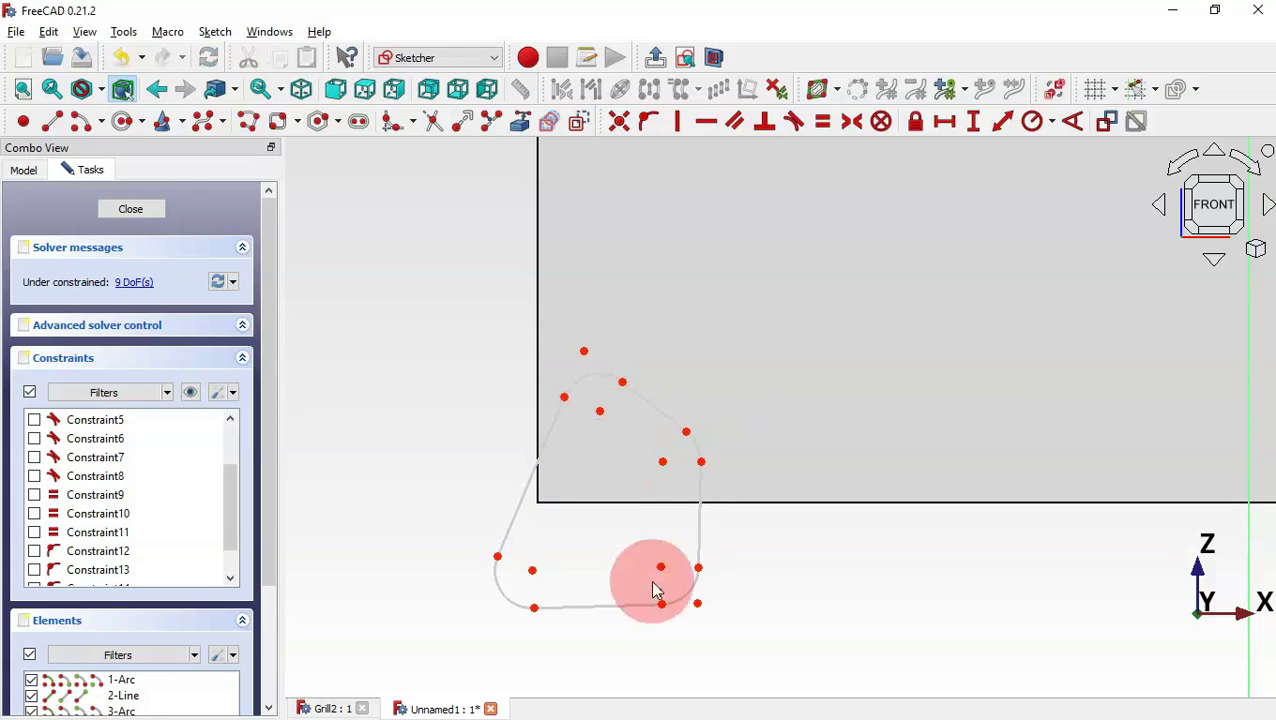
pyautogui.moveTo(667, 574)
pyautogui.mouseDown()
pyautogui.moveTo(609, 646)
pyautogui.moveTo(541, 586)
pyautogui.moveTo(535, 600)
pyautogui.moveTo(530, 543)
pyautogui.moveTo(658, 468)
pyautogui.moveTo(673, 508)
pyautogui.mouseUp()
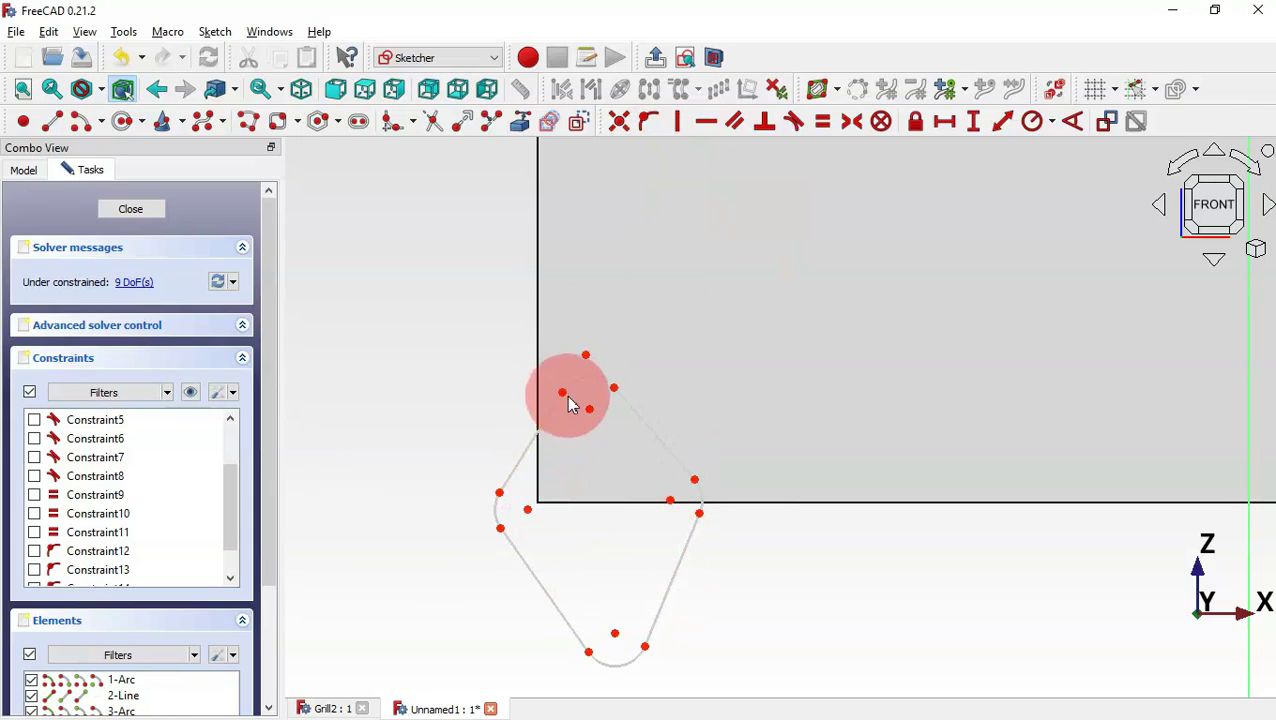
pyautogui.moveTo(579, 397); pyautogui.dragTo(641, 648)
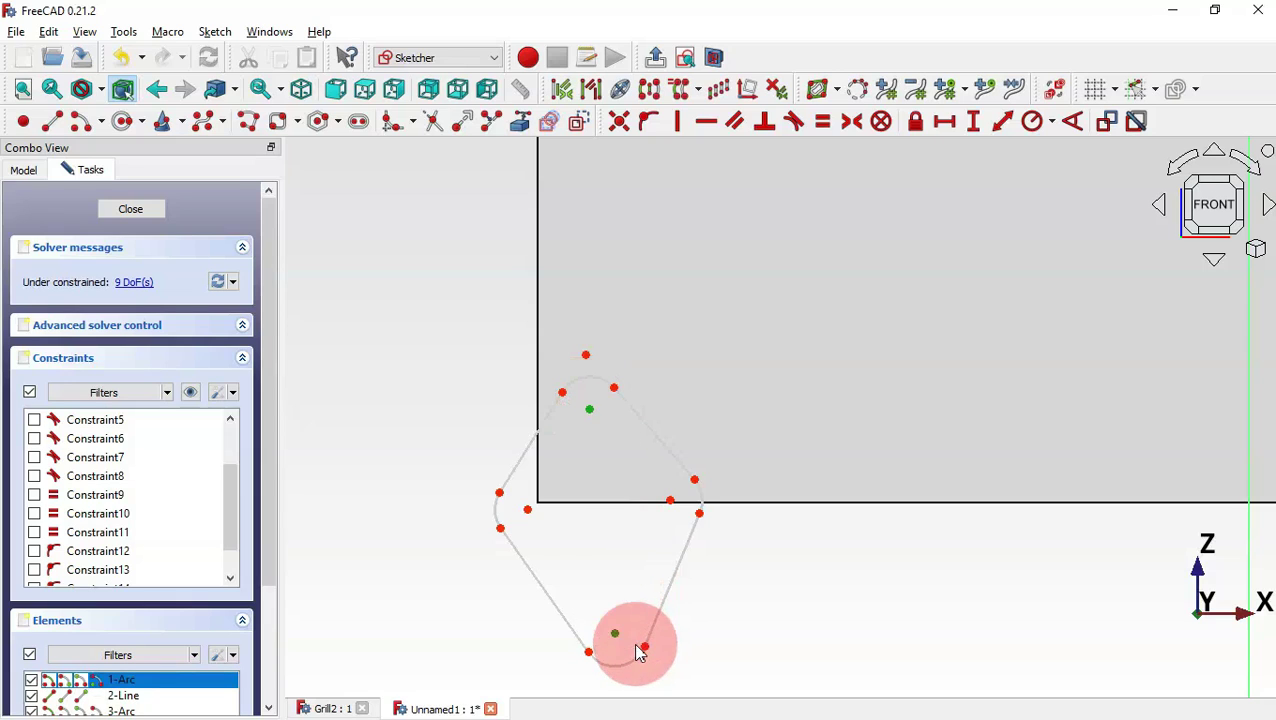
pyautogui.click(683, 121)
pyautogui.moveTo(519, 487)
pyautogui.mouseDown()
pyautogui.moveTo(515, 498)
pyautogui.moveTo(683, 527)
pyautogui.mouseUp()
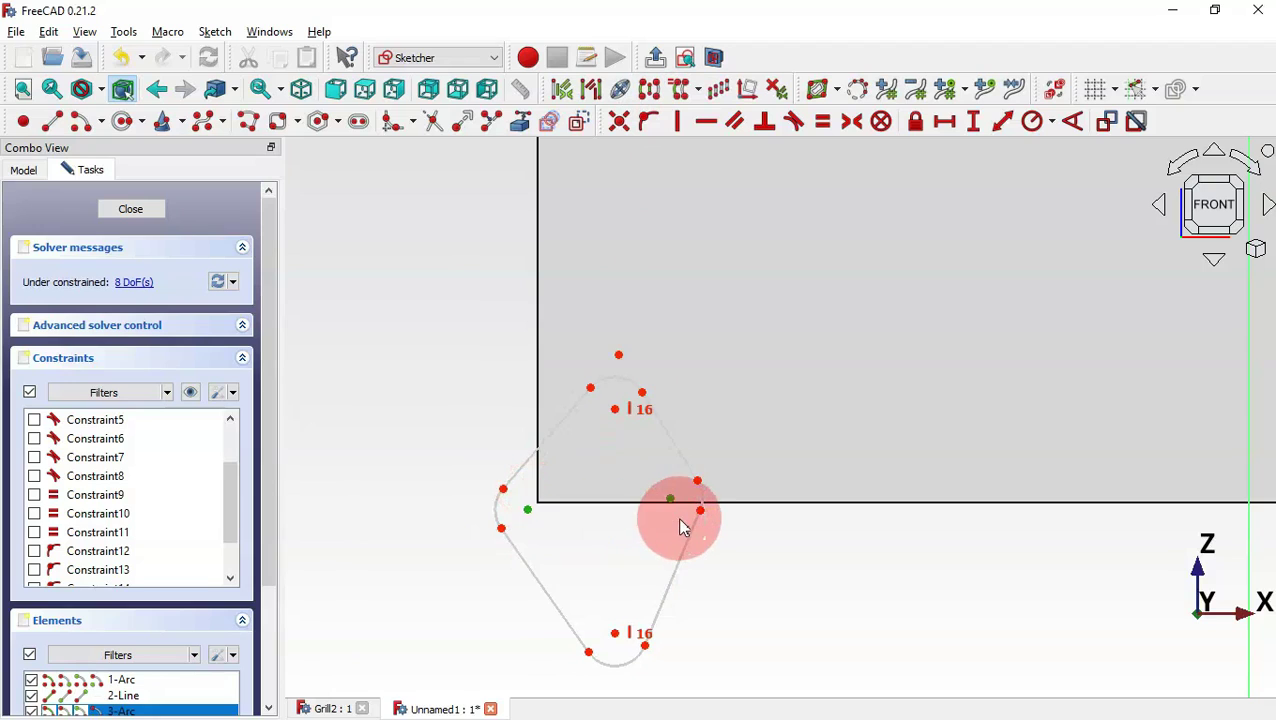
pyautogui.click(704, 121)
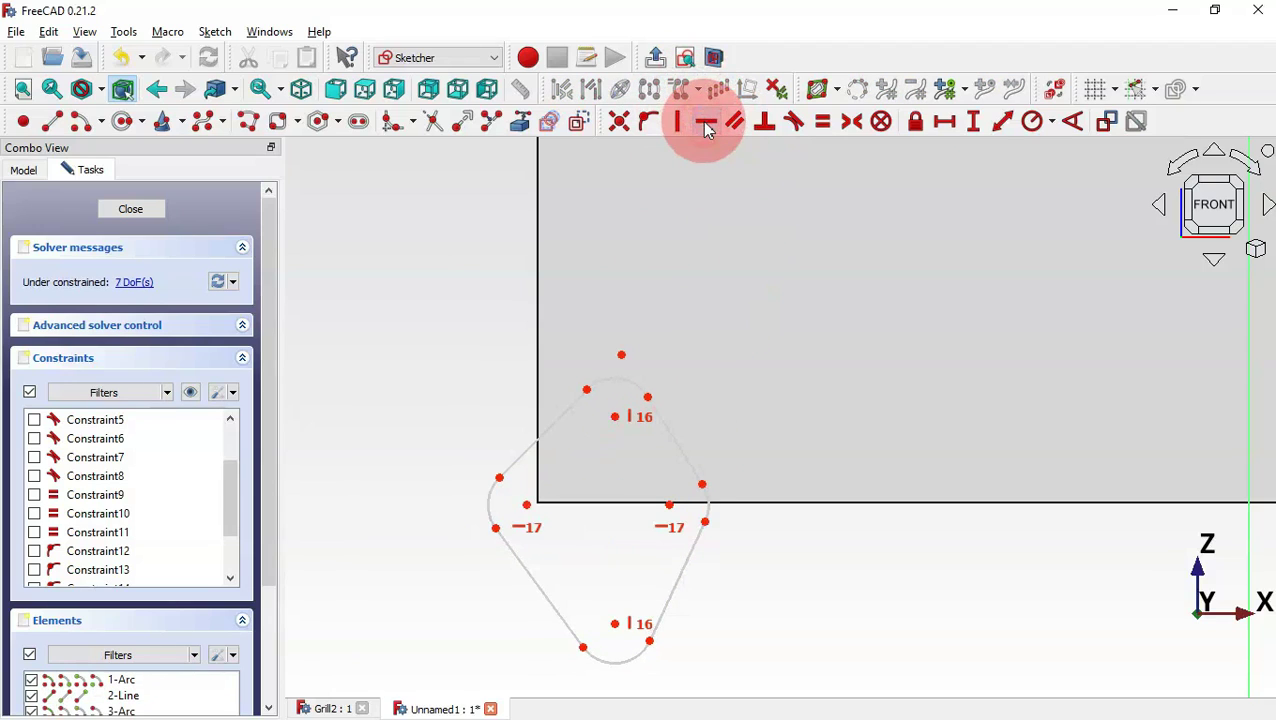
# Make all four slanted sides of the diamond equal in length.
pyautogui.click(752, 312)
pyautogui.click(745, 450)
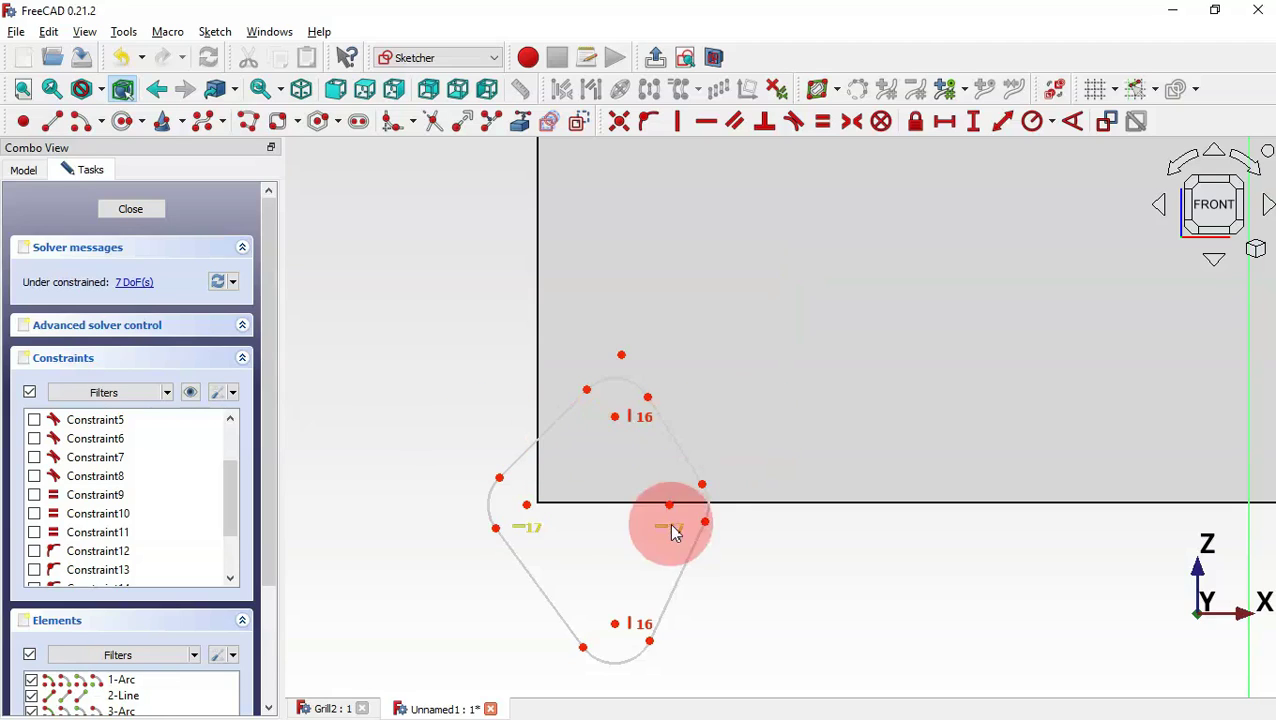
pyautogui.moveTo(736, 462); pyautogui.dragTo(441, 447)
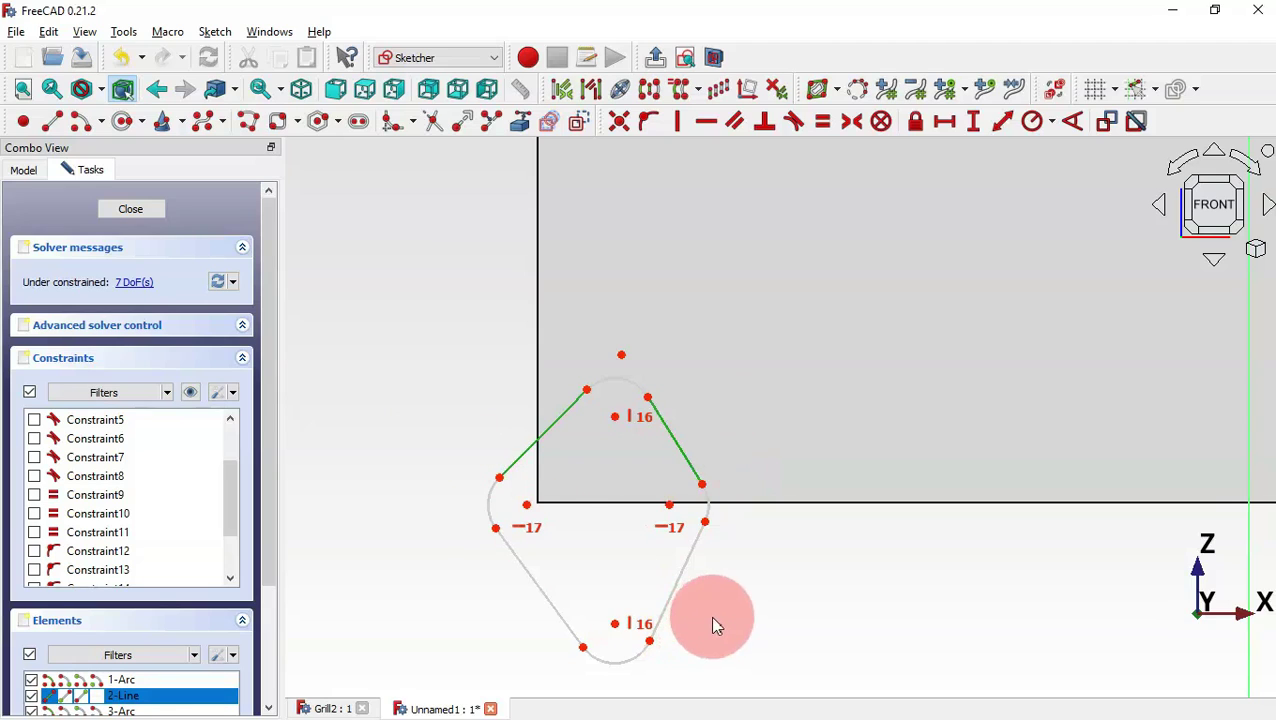
pyautogui.click(689, 568)
pyautogui.moveTo(562, 573); pyautogui.dragTo(442, 572)
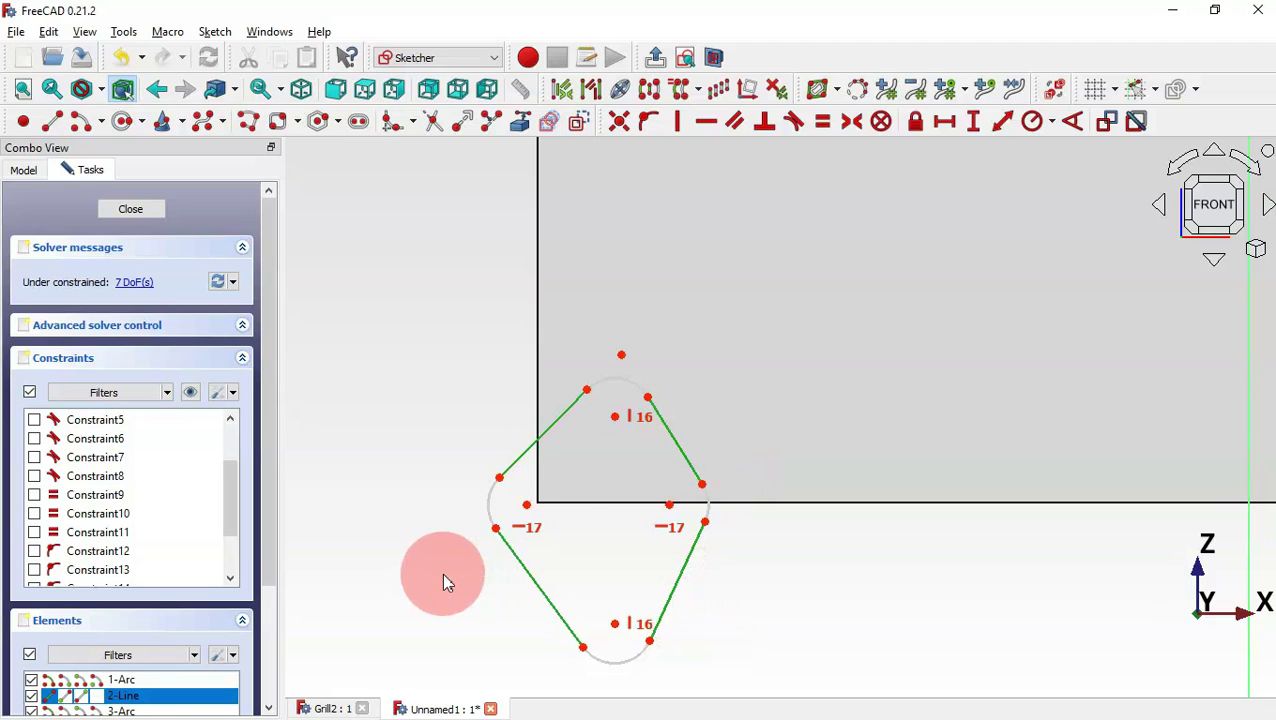
pyautogui.click(828, 133)
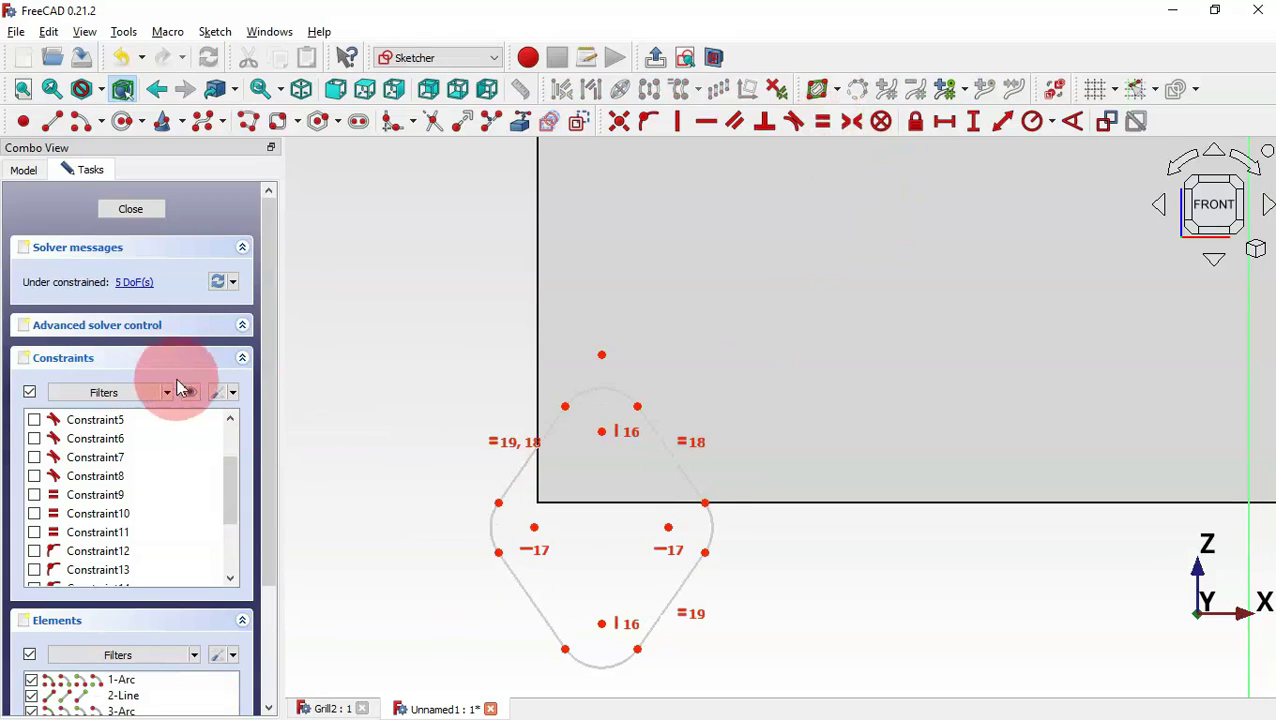
# Dimension the diamond's arc centres 10 mm apart horizontally and 4 mm vertically.
pyautogui.click(189, 392)
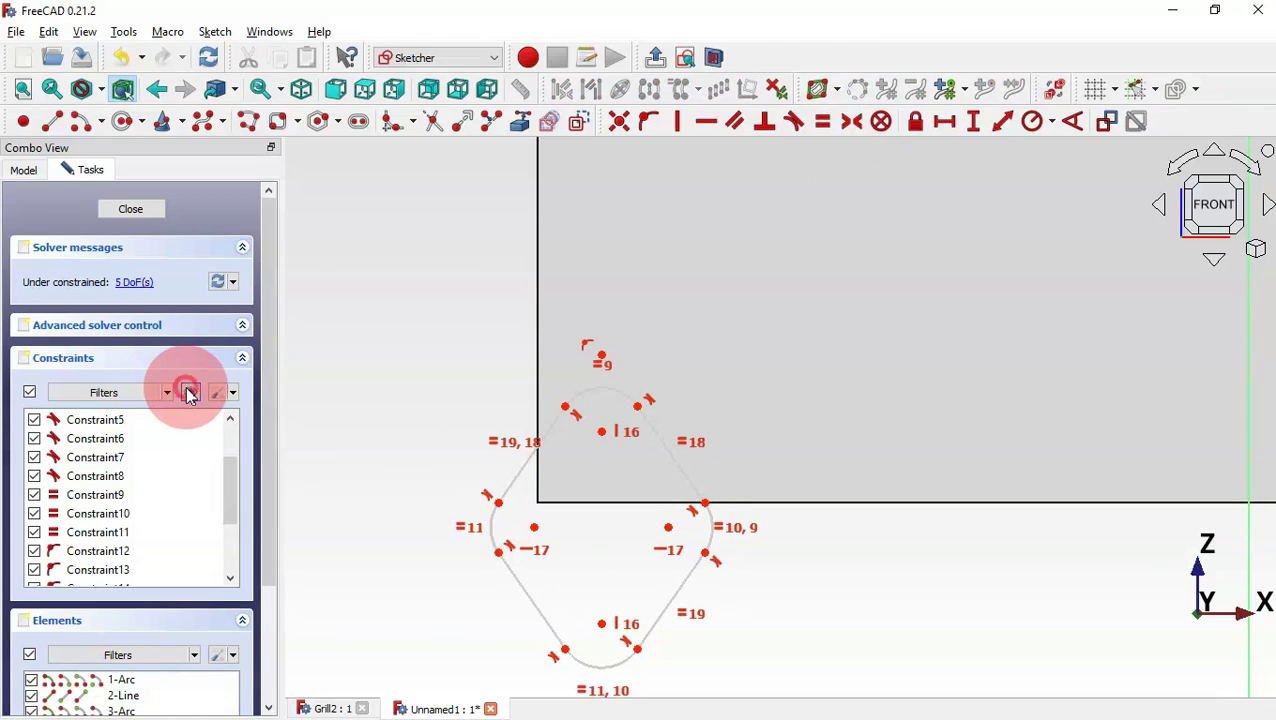
pyautogui.click(189, 392)
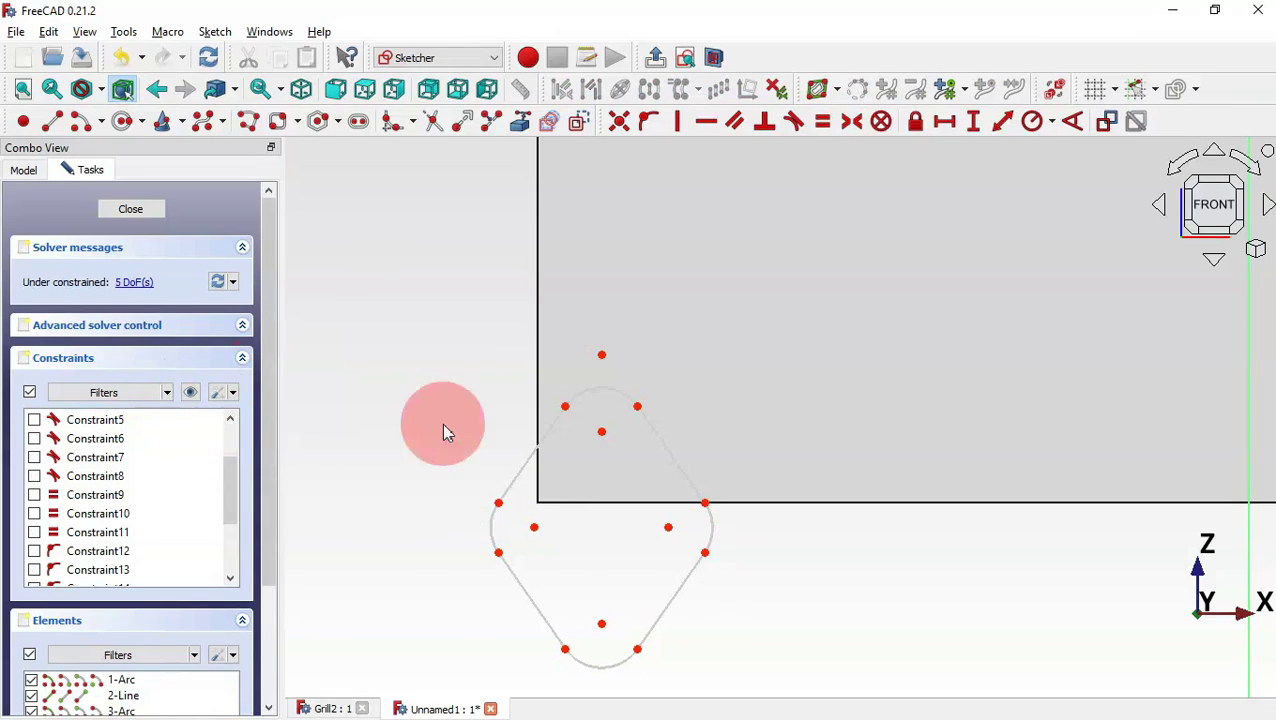
pyautogui.moveTo(603, 432)
pyautogui.mouseDown()
pyautogui.moveTo(615, 524)
pyautogui.moveTo(603, 461)
pyautogui.mouseUp()
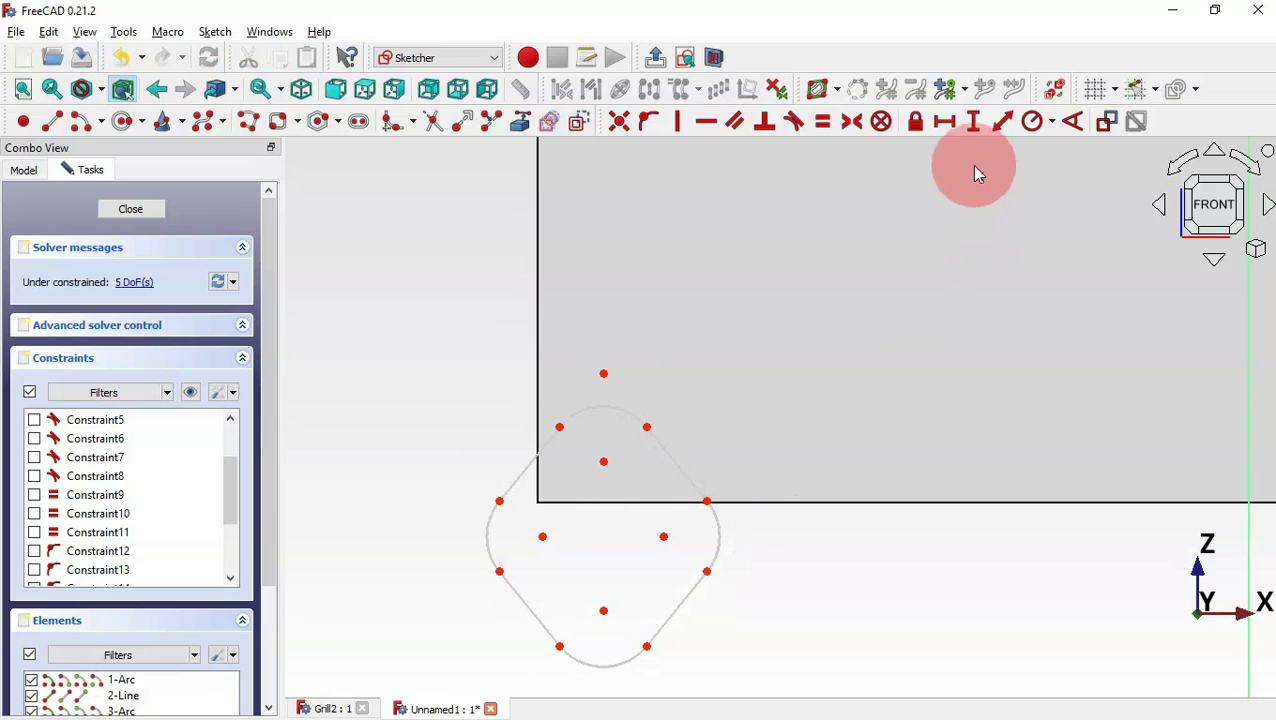
pyautogui.click(1003, 122)
pyautogui.click(540, 537)
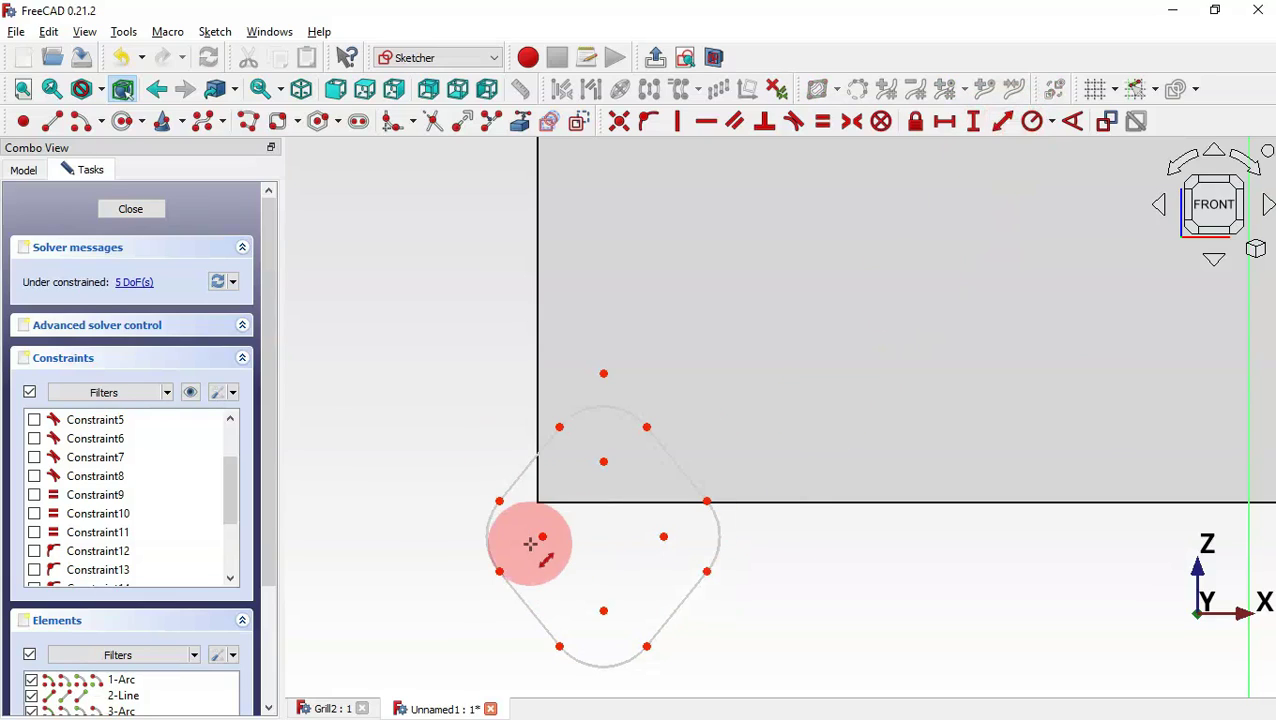
pyautogui.click(661, 535)
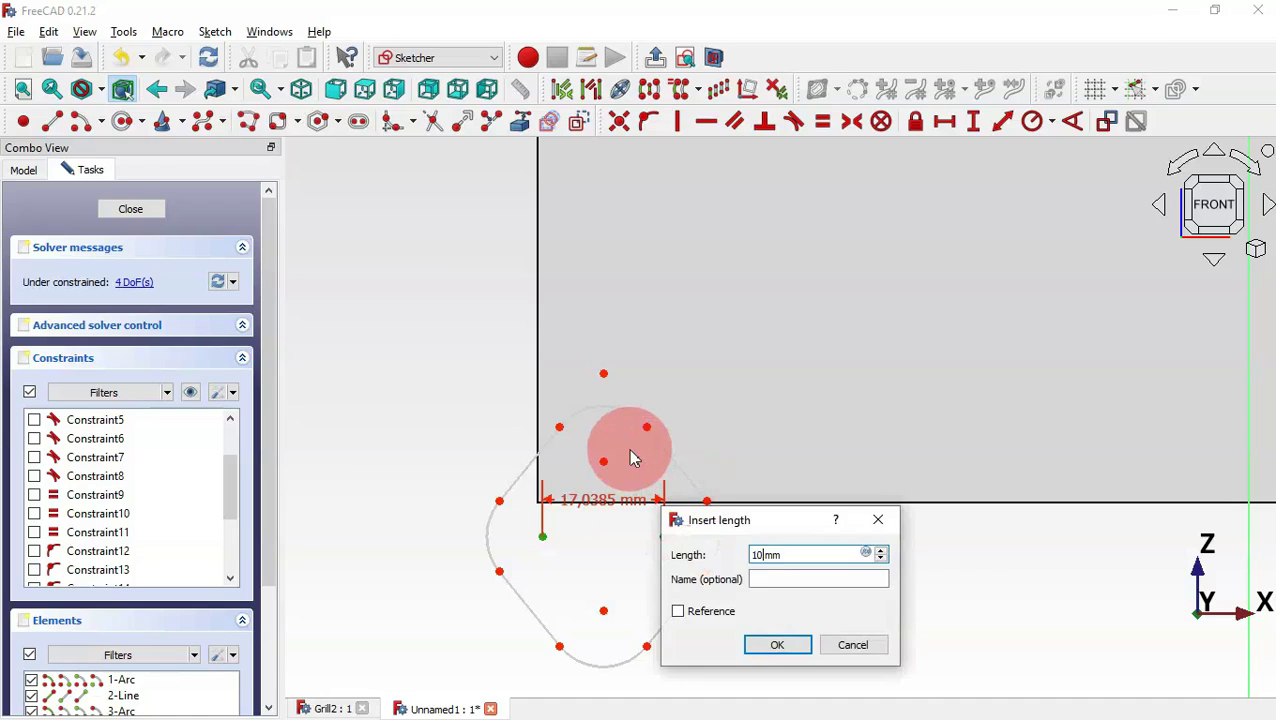
pyautogui.press('Return')
pyautogui.click(607, 484)
pyautogui.click(607, 590)
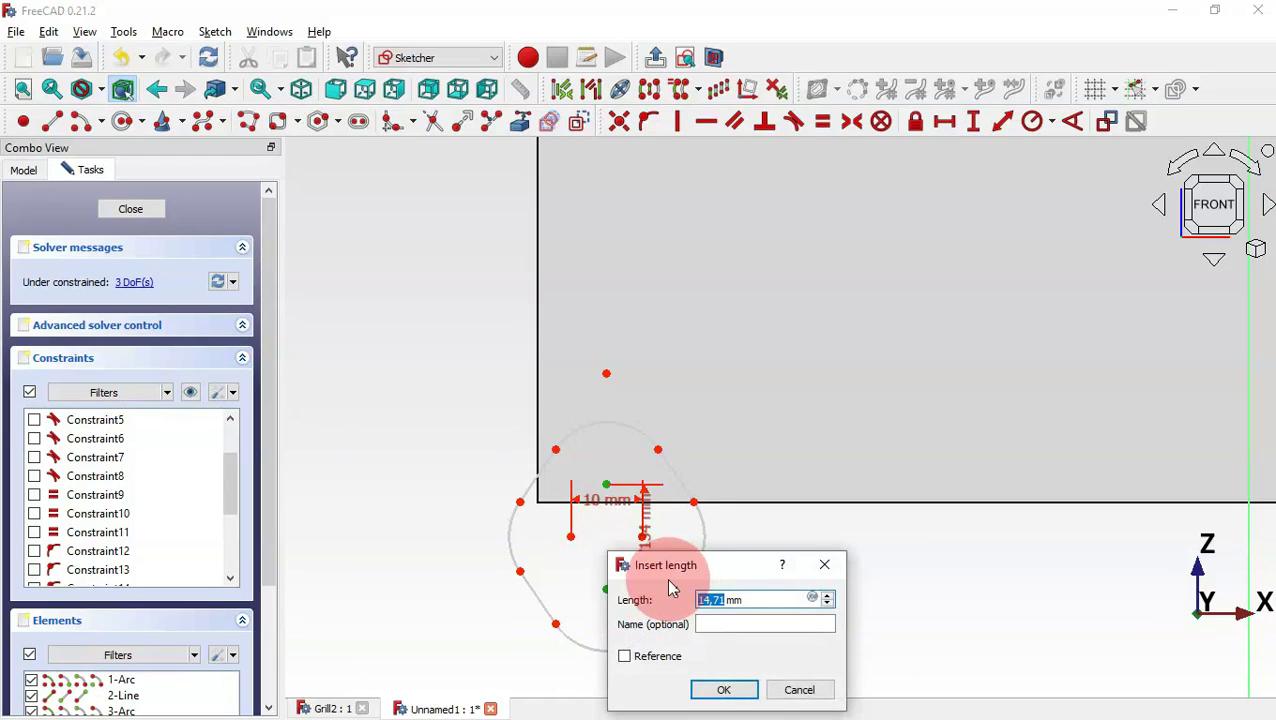
pyautogui.press('Return')
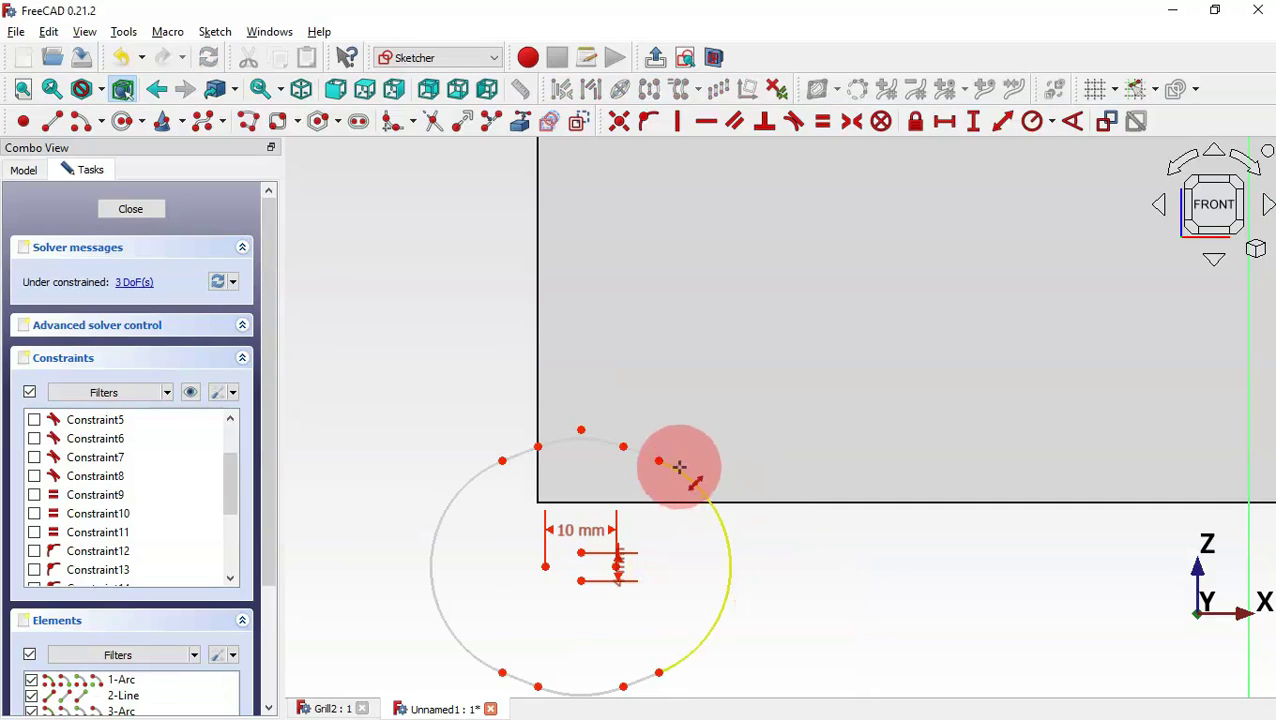
# Set the diamond's corner arc radius to 1 mm.
pyautogui.click(1033, 124)
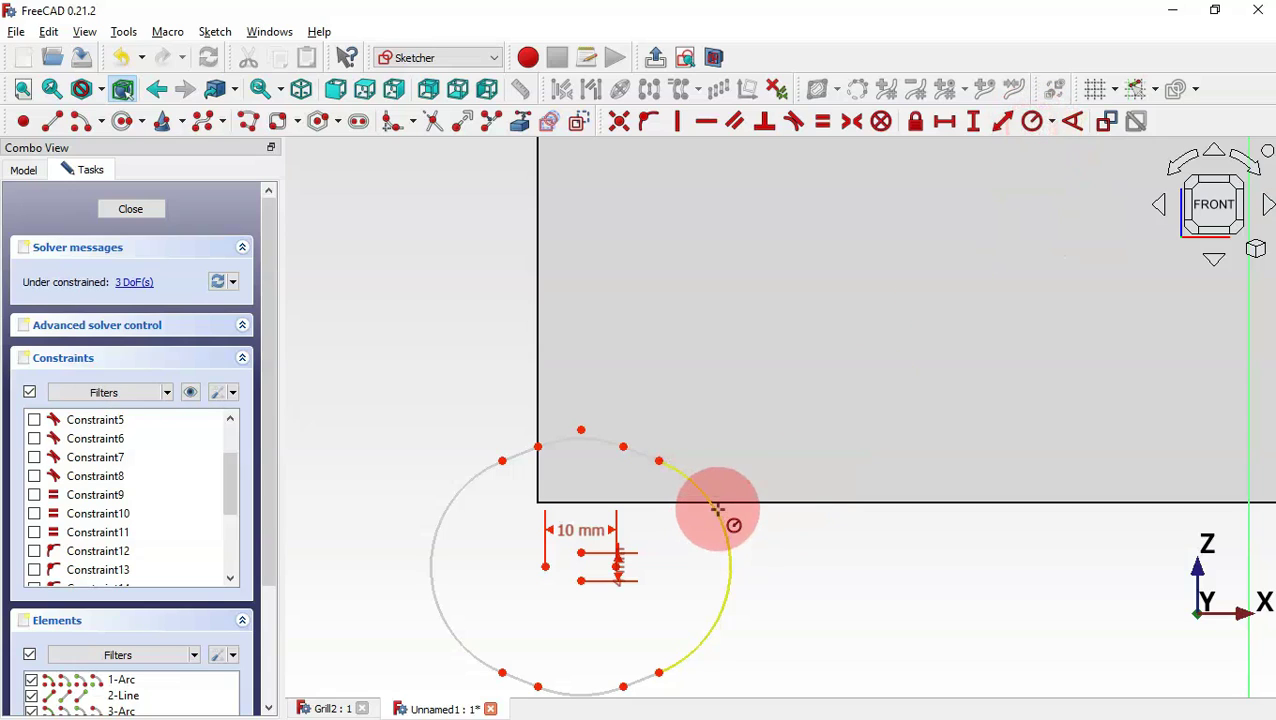
pyautogui.click(717, 510)
pyautogui.write('1mm')
pyautogui.press('Return')
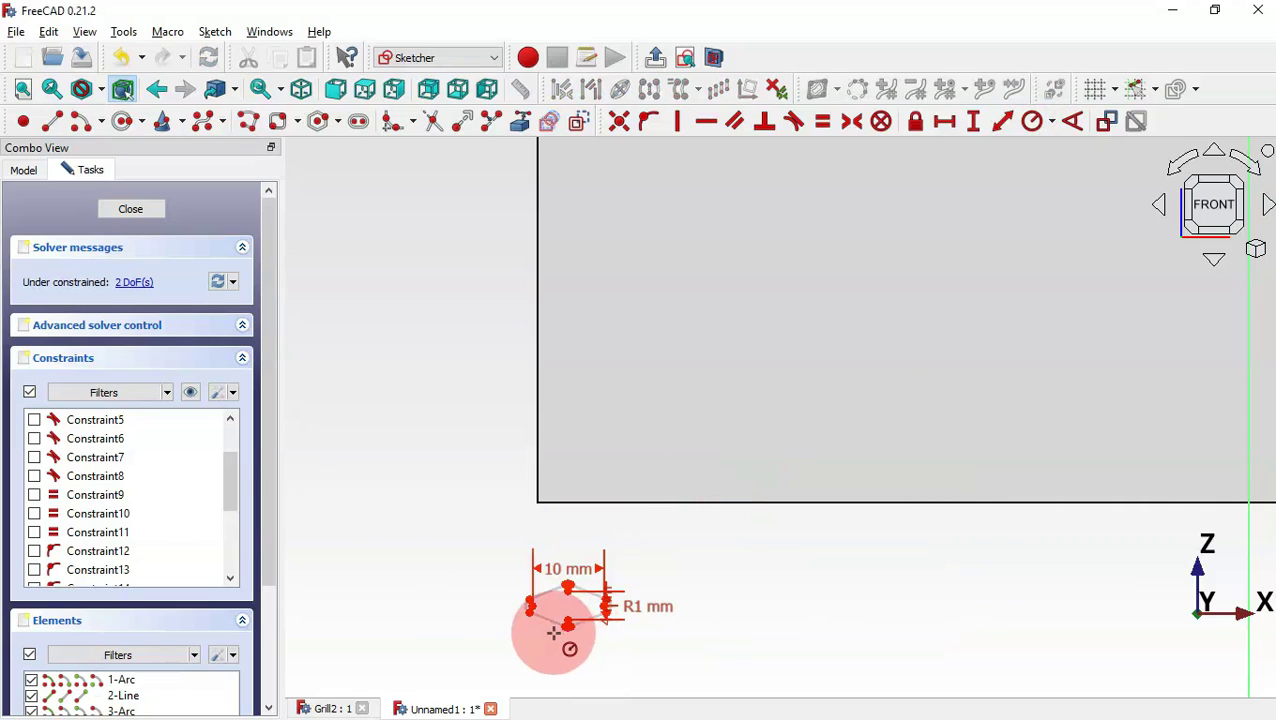
pyautogui.scroll(5, 555, 632)
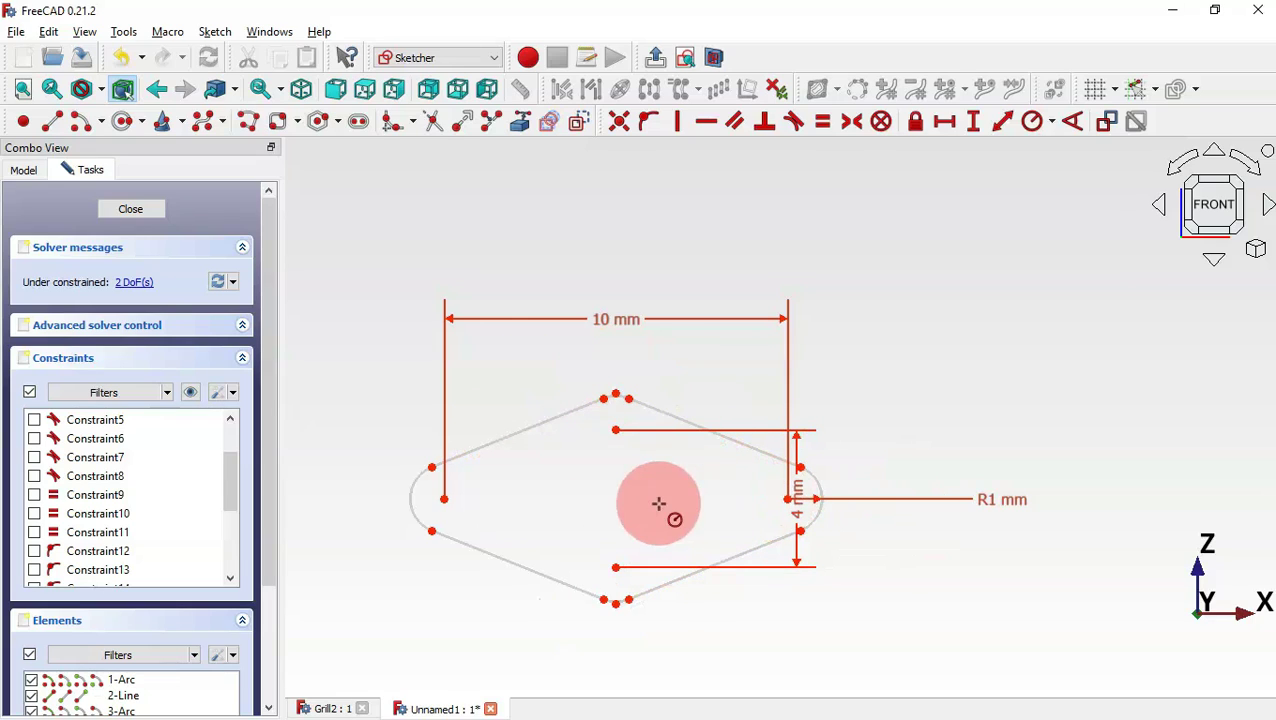
# Clone the whole diamond slot and place the copy up and to the right.
pyautogui.click(191, 393)
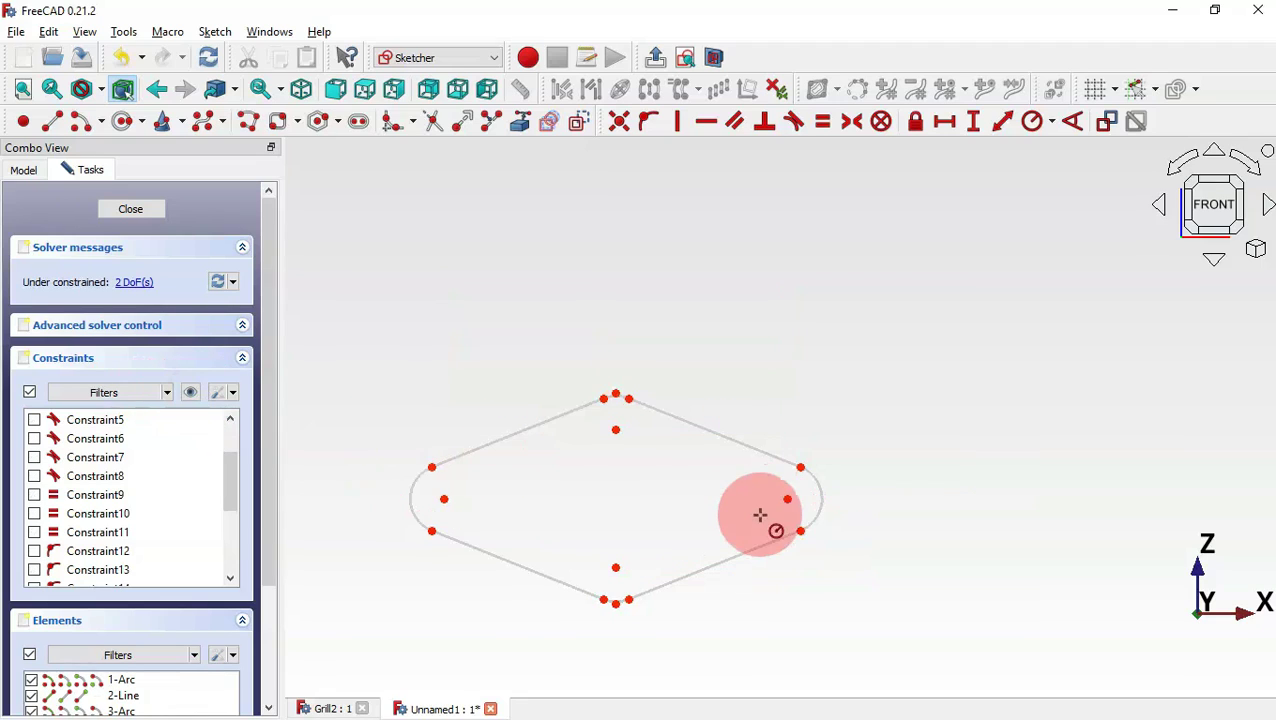
pyautogui.scroll(-3, 765, 528)
pyautogui.scroll(-2, 765, 528)
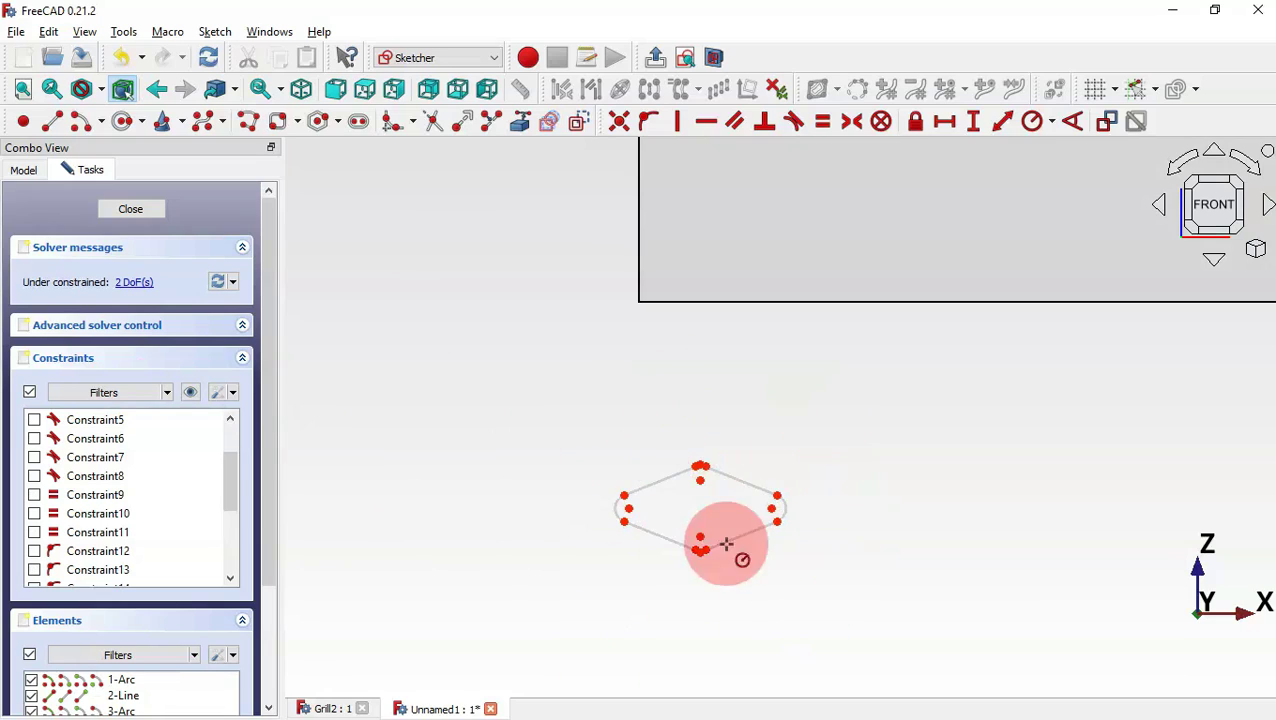
pyautogui.rightClick(570, 310)
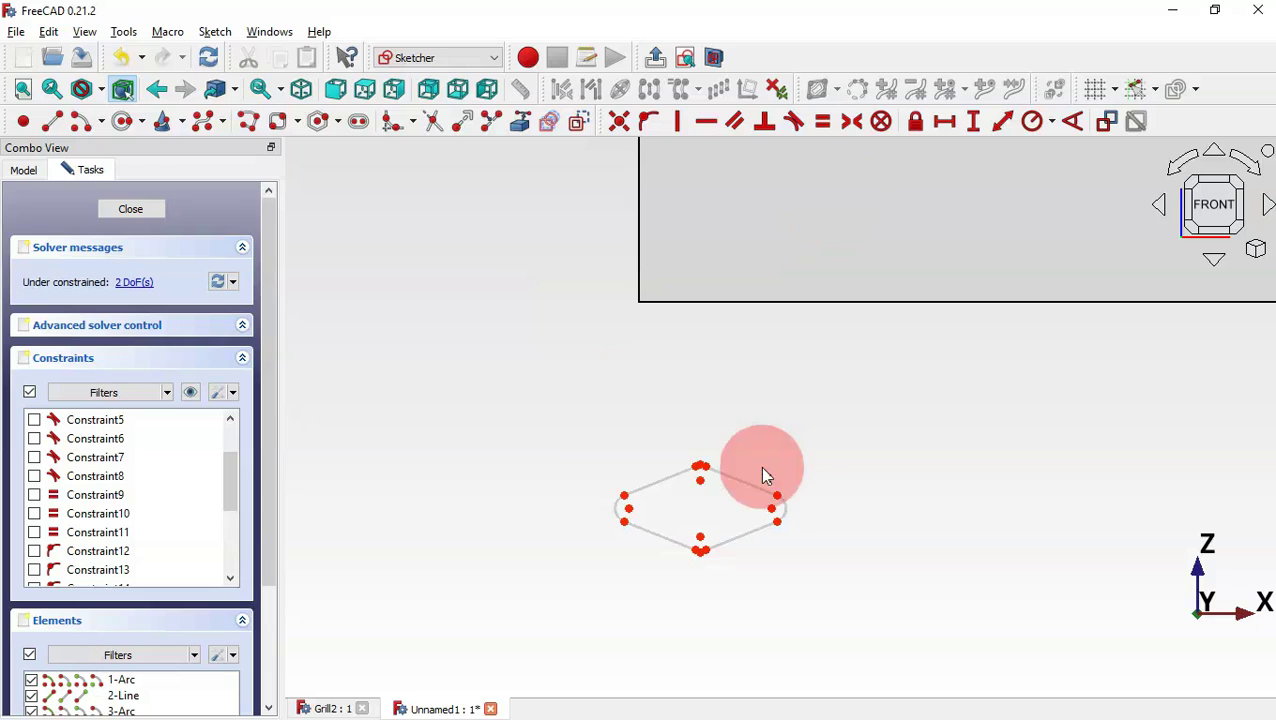
pyautogui.moveTo(539, 403)
pyautogui.mouseDown()
pyautogui.moveTo(823, 607)
pyautogui.moveTo(849, 604)
pyautogui.mouseUp()
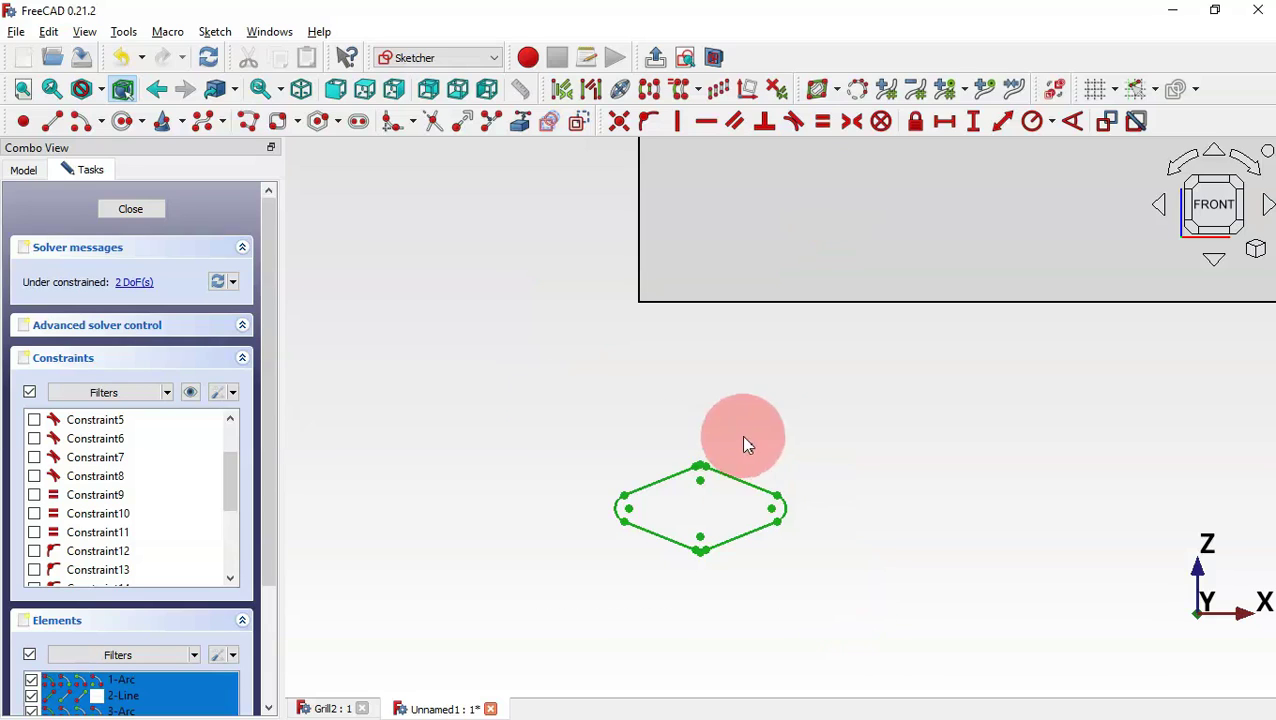
pyautogui.click(698, 90)
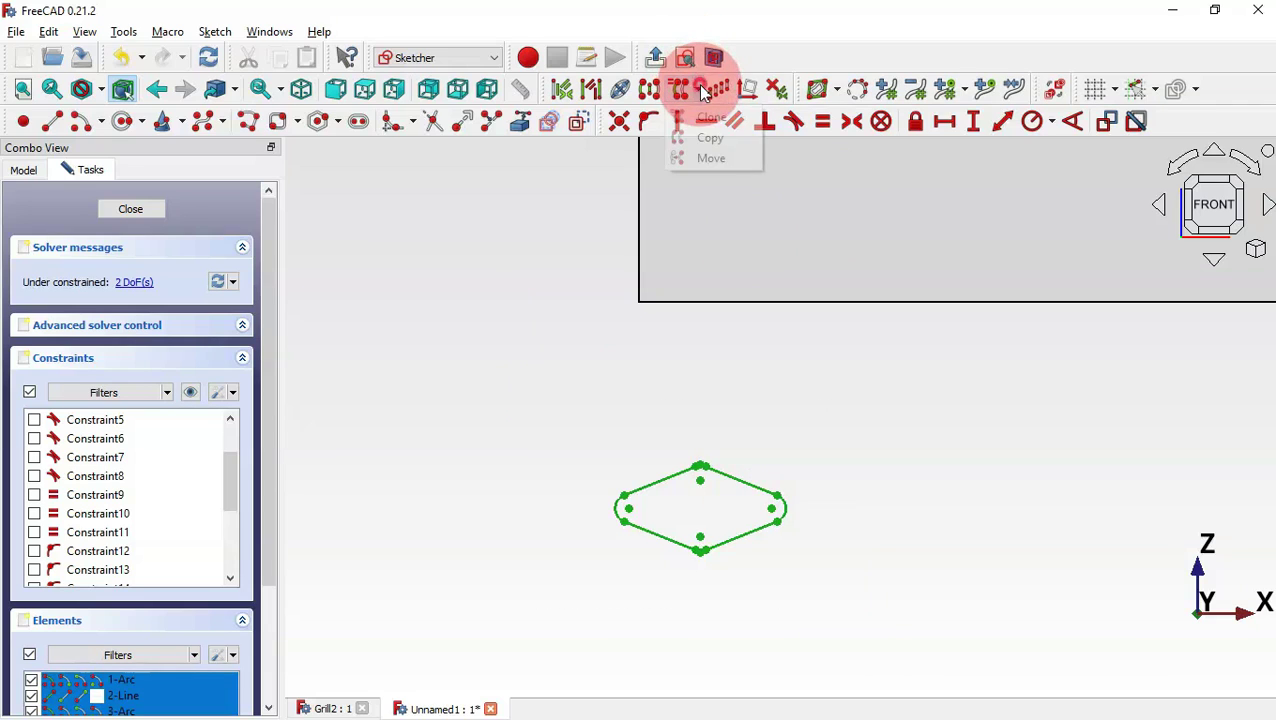
pyautogui.click(716, 114)
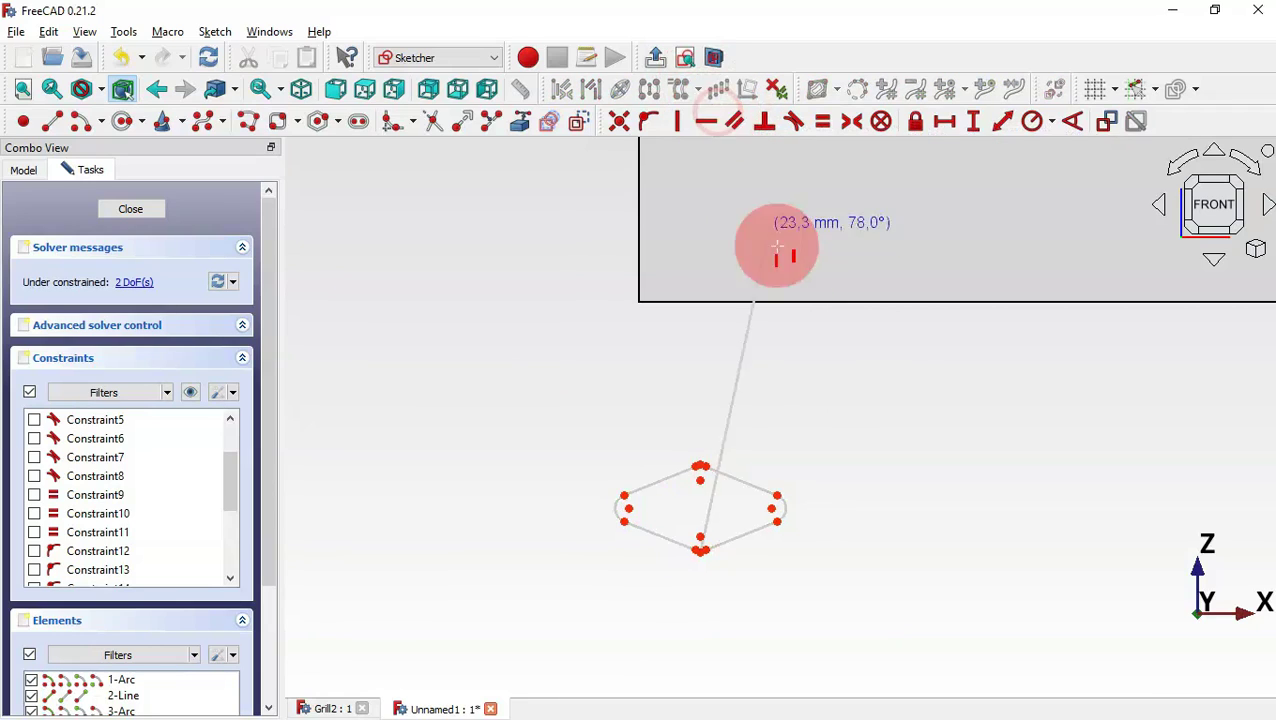
pyautogui.click(836, 366)
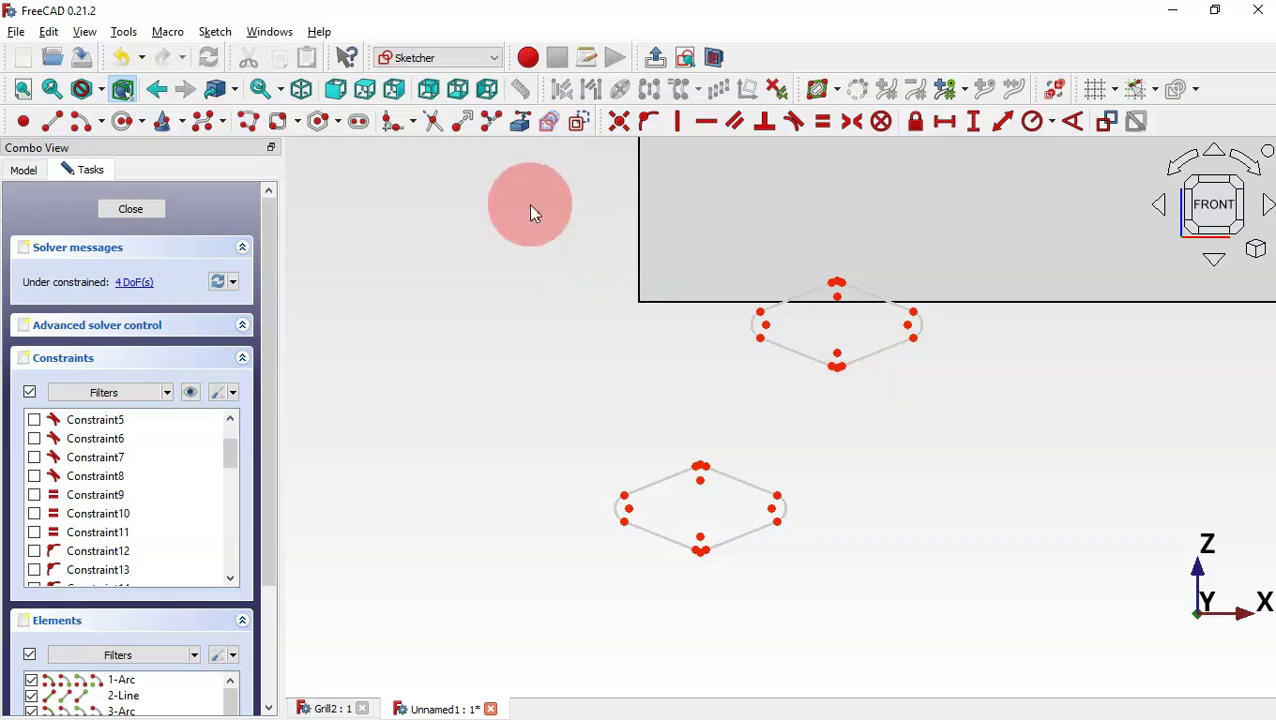
pyautogui.click(518, 121)
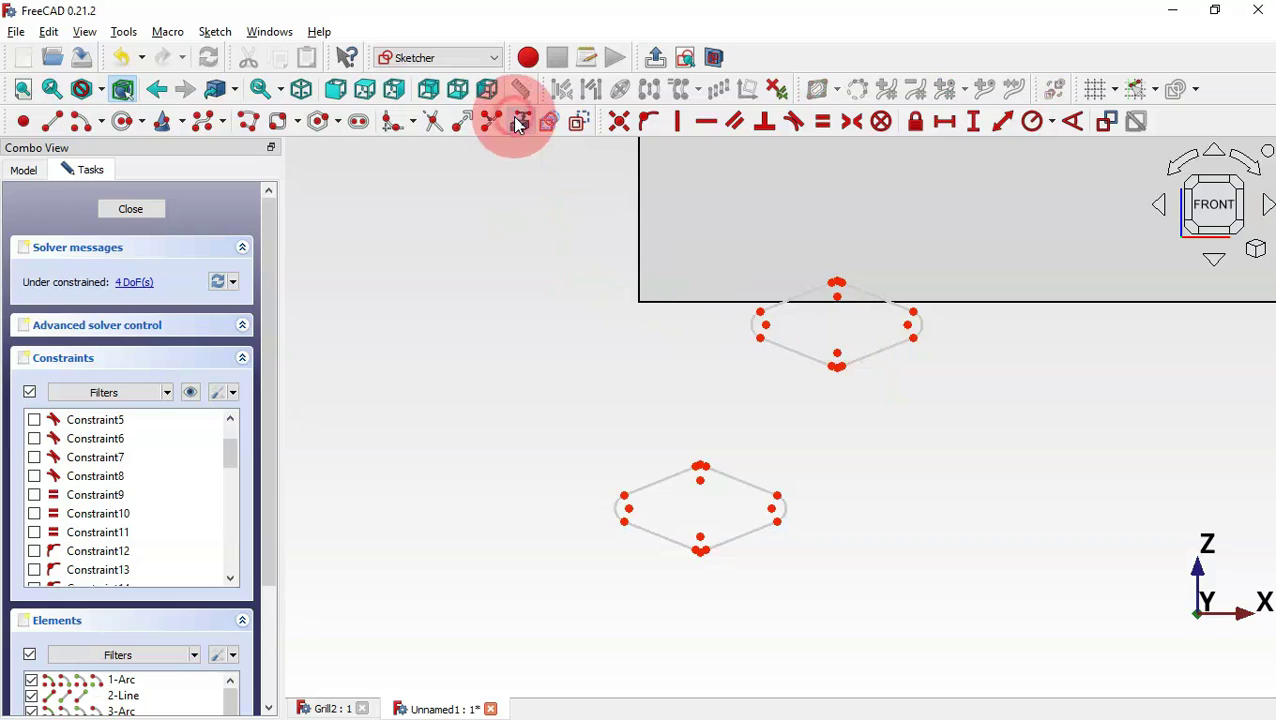
# Reference the body's vertical edge and drag the lower slot onto the plate corner.
pyautogui.click(637, 283)
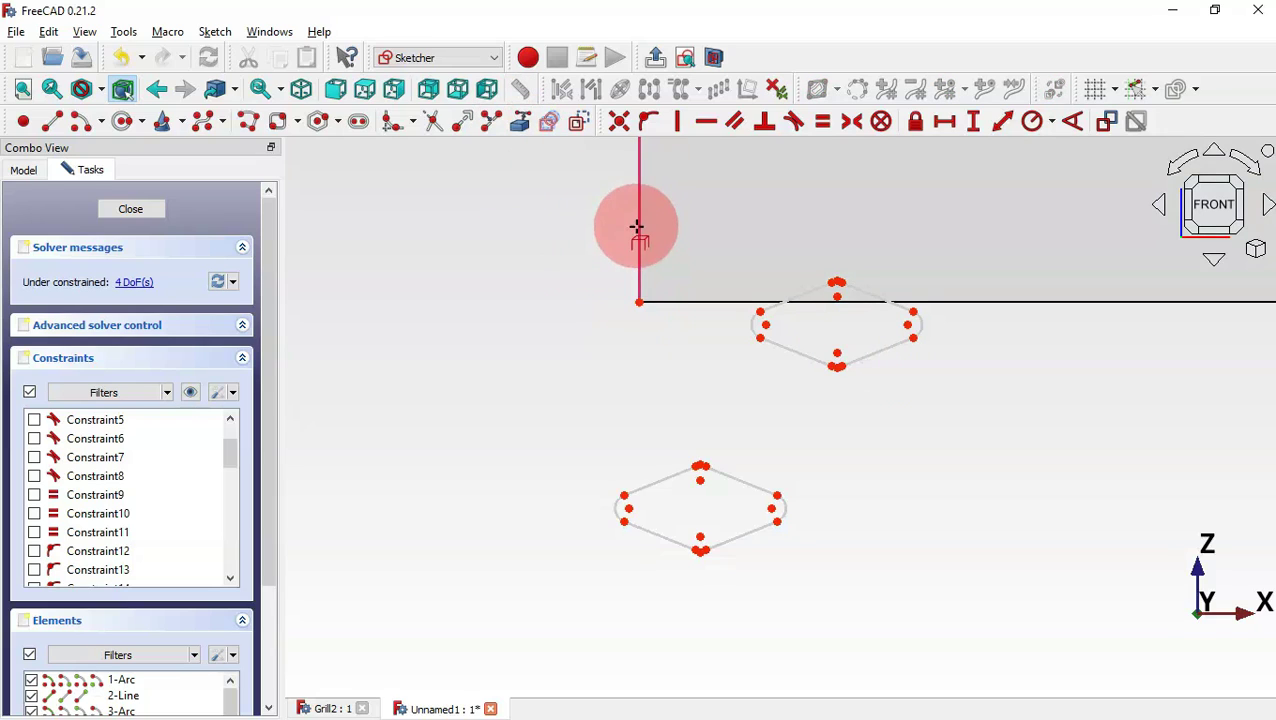
pyautogui.rightClick(704, 492)
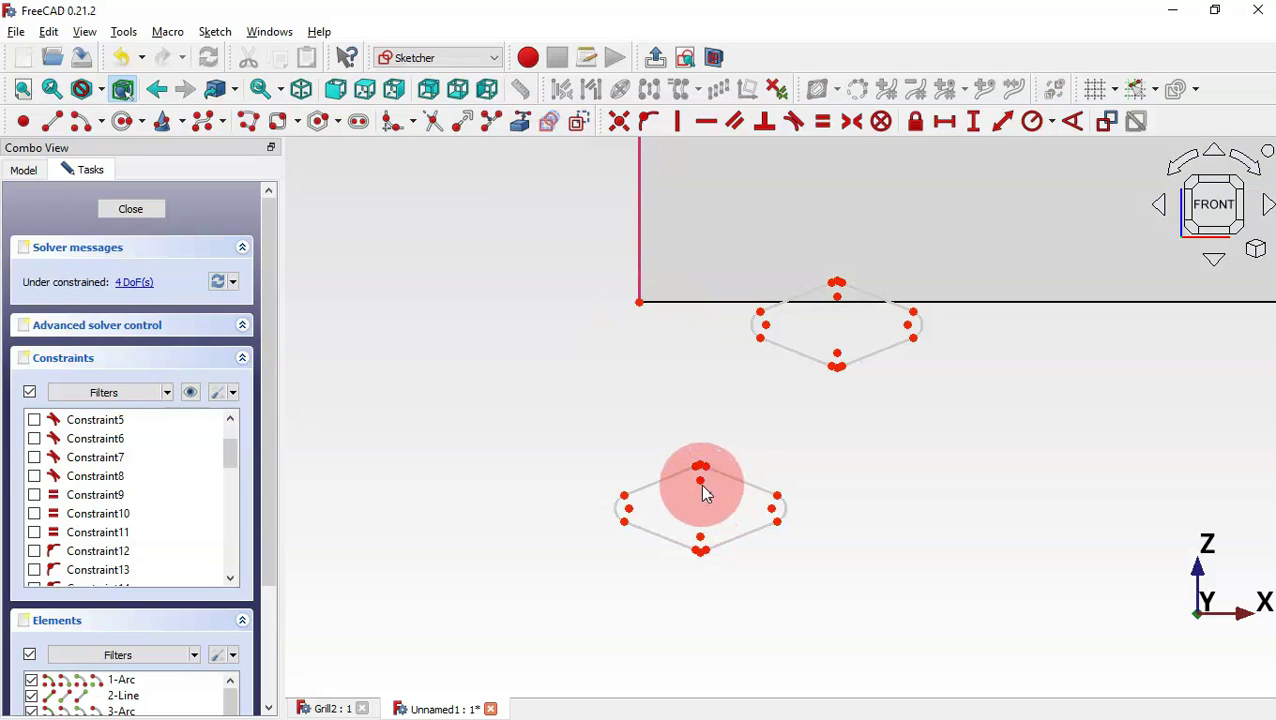
pyautogui.click(701, 482)
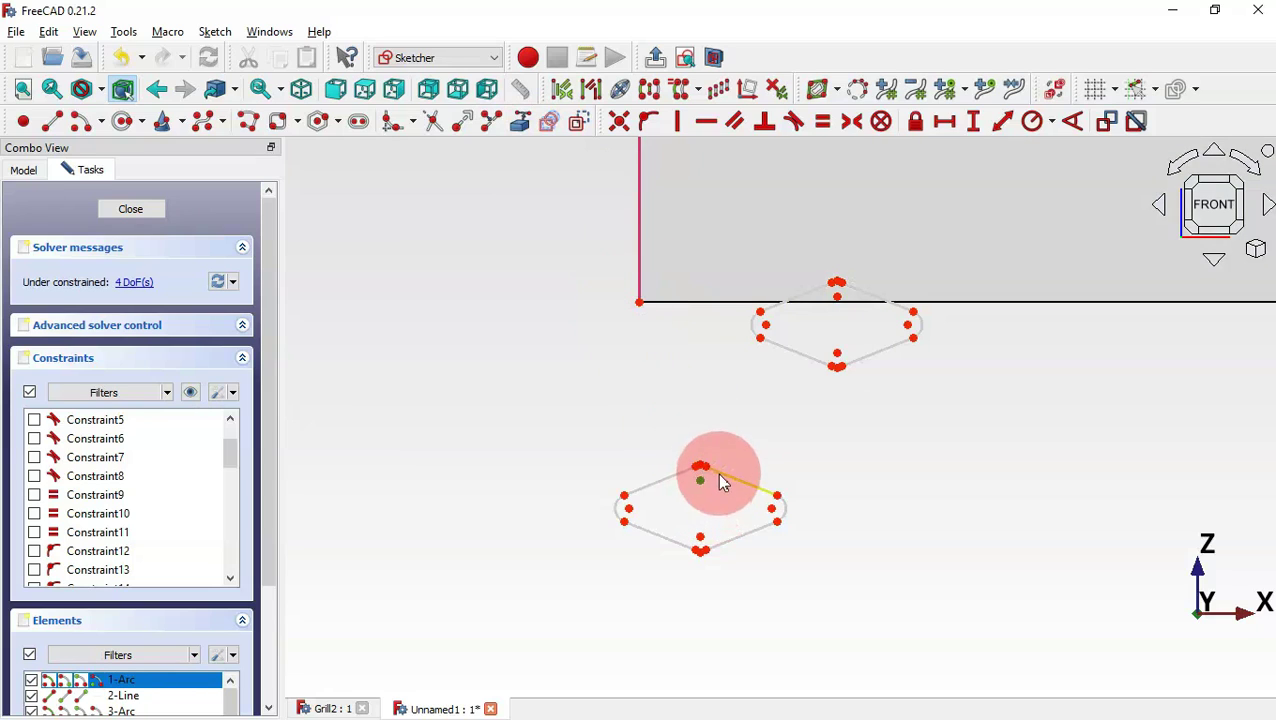
pyautogui.moveTo(722, 478); pyautogui.dragTo(641, 276)
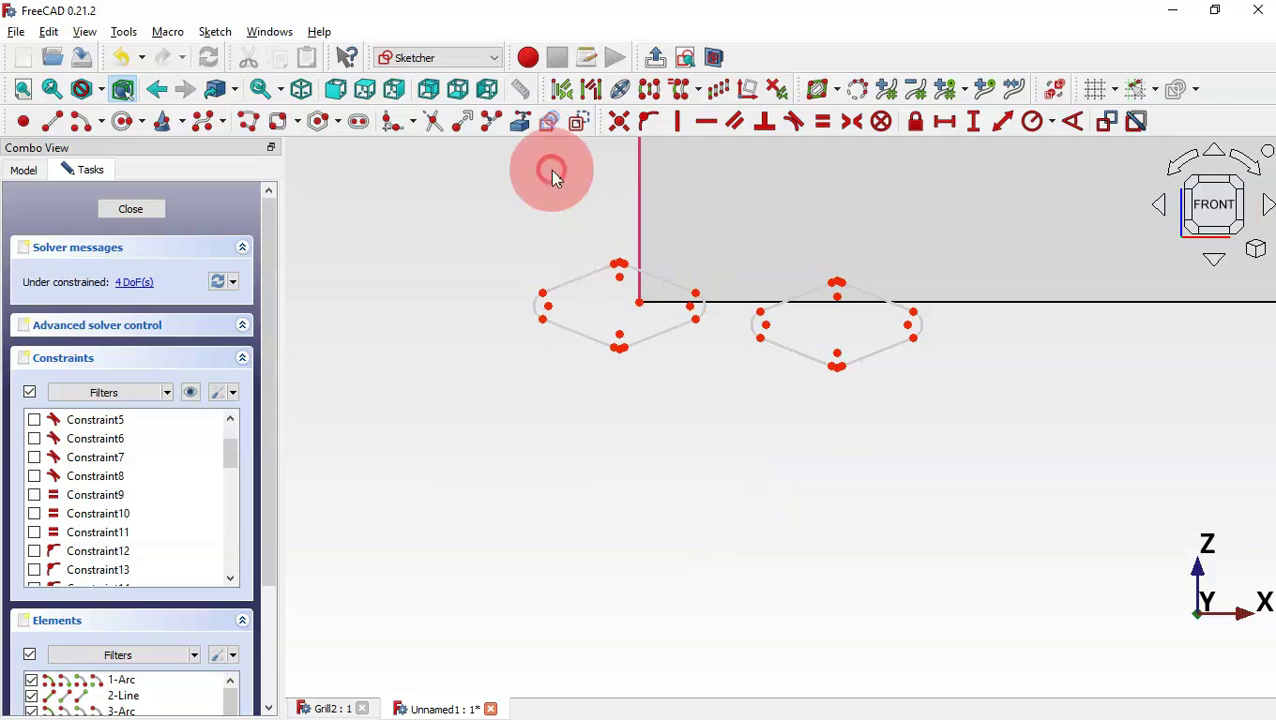
pyautogui.scroll(4, 612, 222)
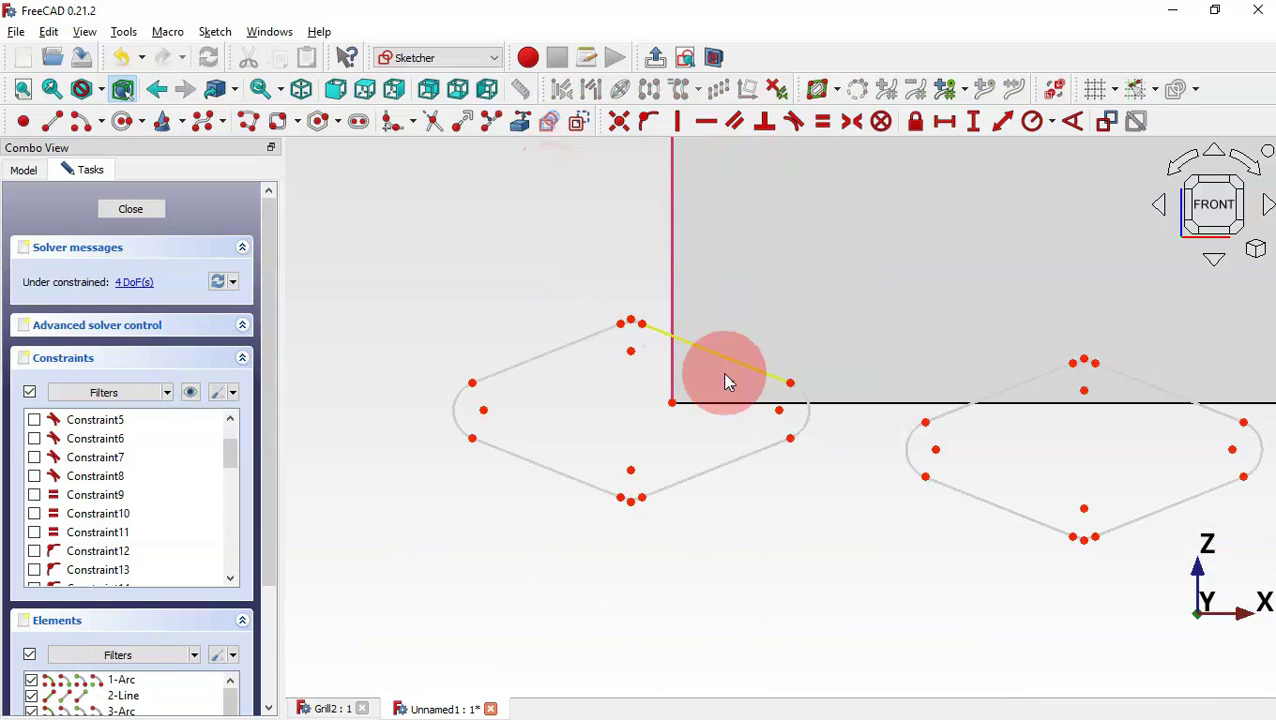
# Make the slot's top and bottom arc centres symmetric about the origin.
pyautogui.click(854, 125)
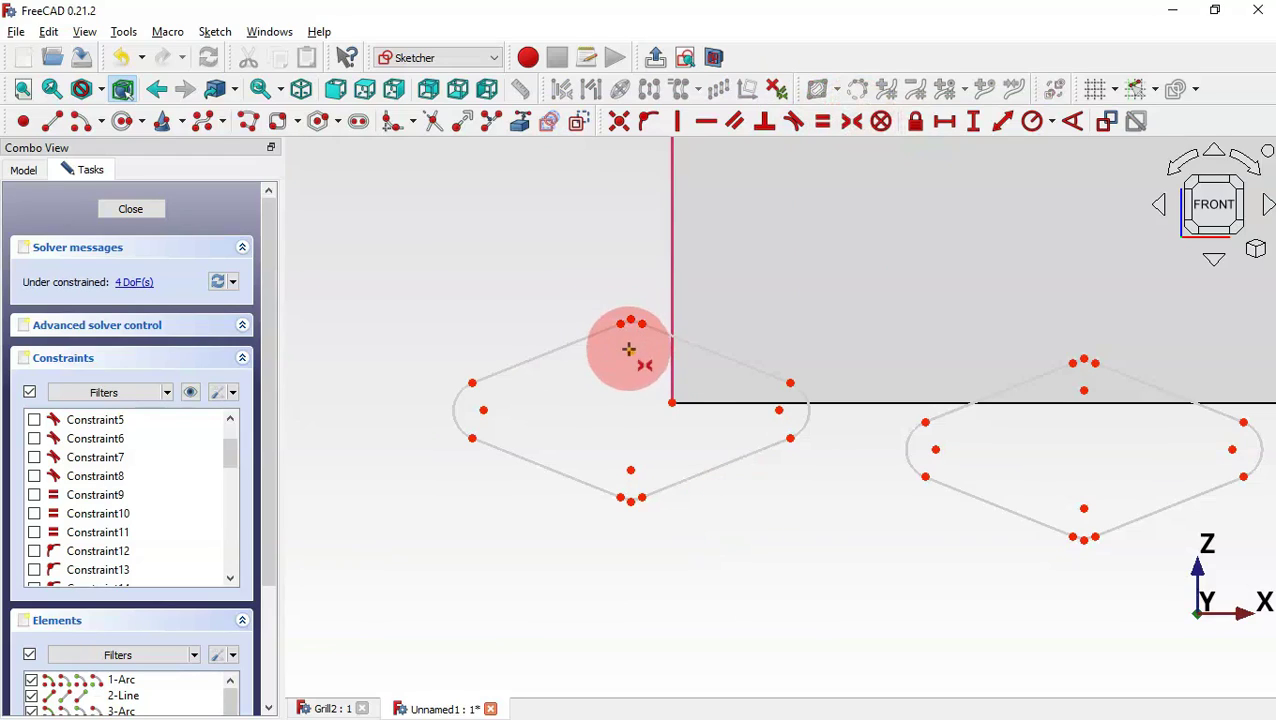
pyautogui.click(629, 350)
pyautogui.click(630, 469)
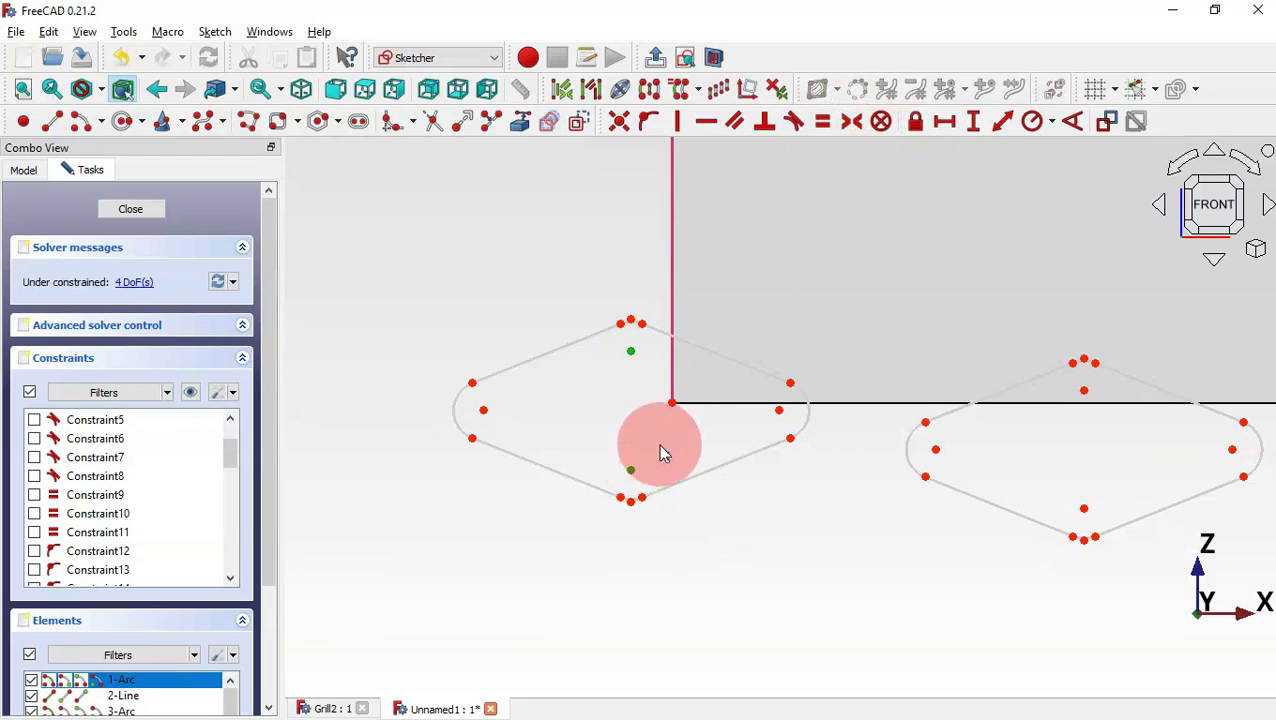
pyautogui.click(671, 403)
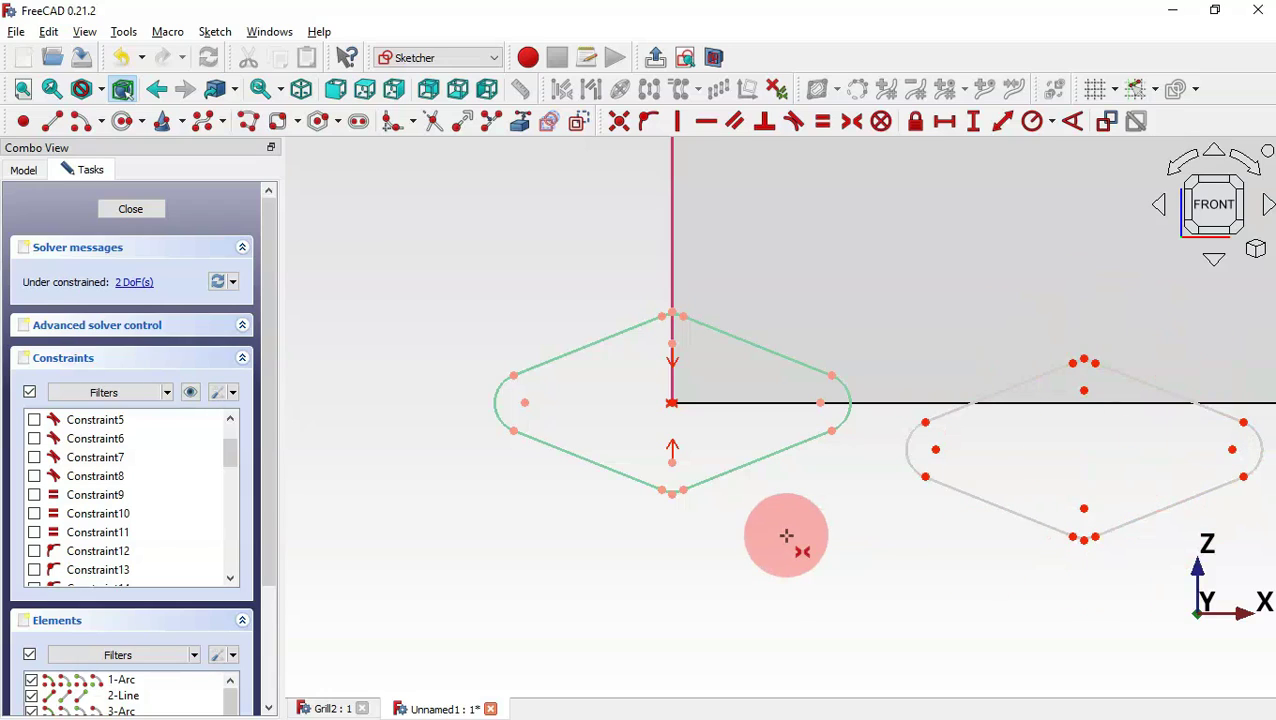
pyautogui.scroll(-2, 786, 535)
# Move the cloned slot up and fix it 6,5 mm horizontally from the origin.
pyautogui.scroll(1, 999, 414)
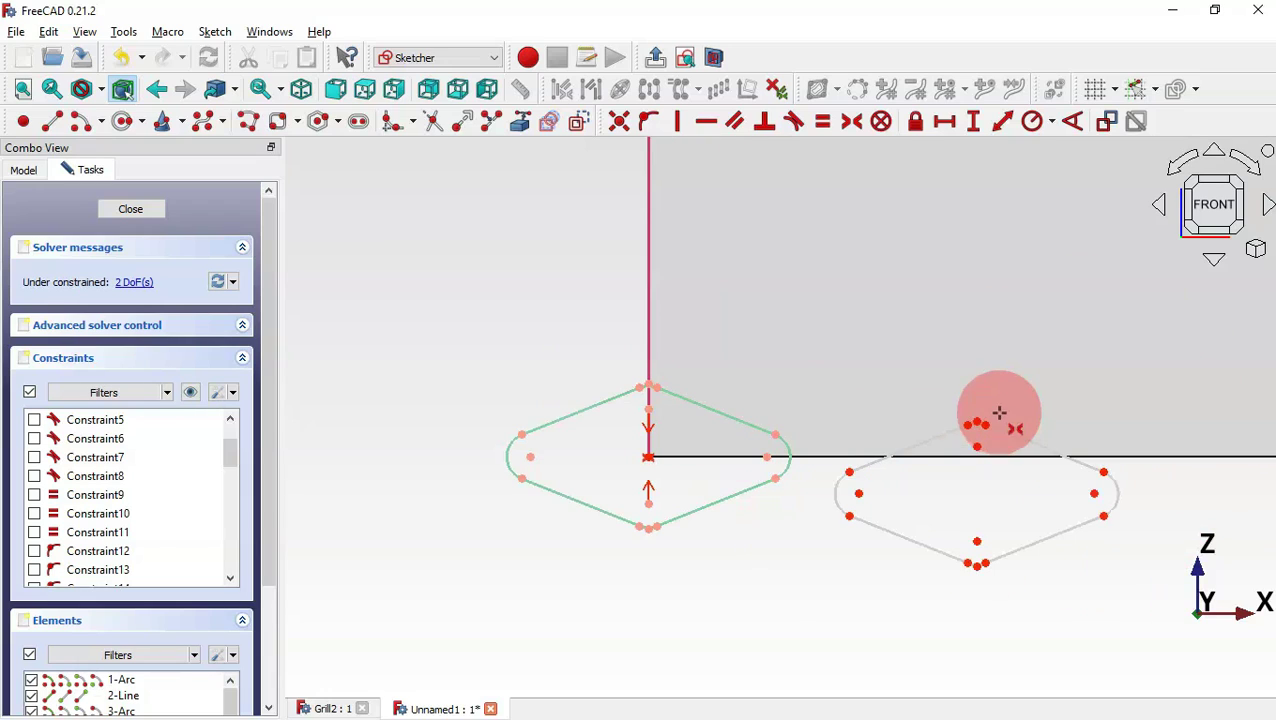
pyautogui.press('Escape')
pyautogui.moveTo(981, 455)
pyautogui.mouseDown()
pyautogui.moveTo(946, 335)
pyautogui.moveTo(898, 299)
pyautogui.moveTo(840, 285)
pyautogui.moveTo(842, 297)
pyautogui.mouseUp()
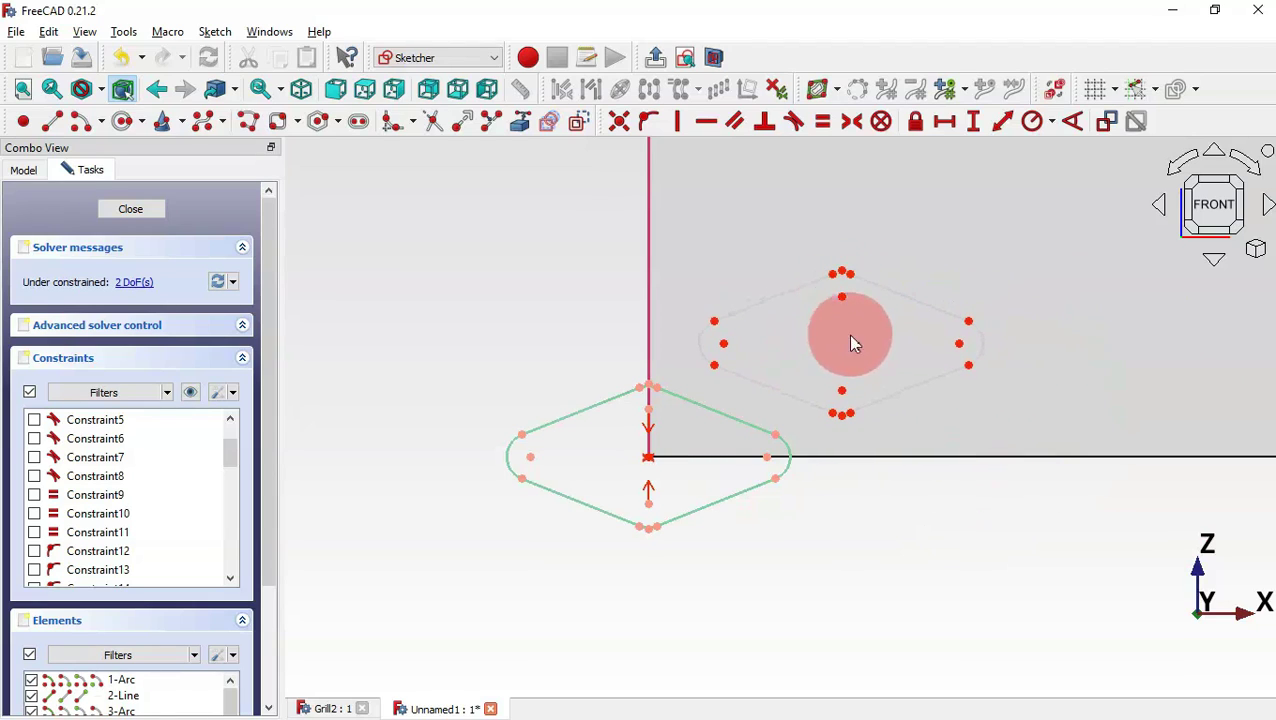
pyautogui.scroll(1, 710, 284)
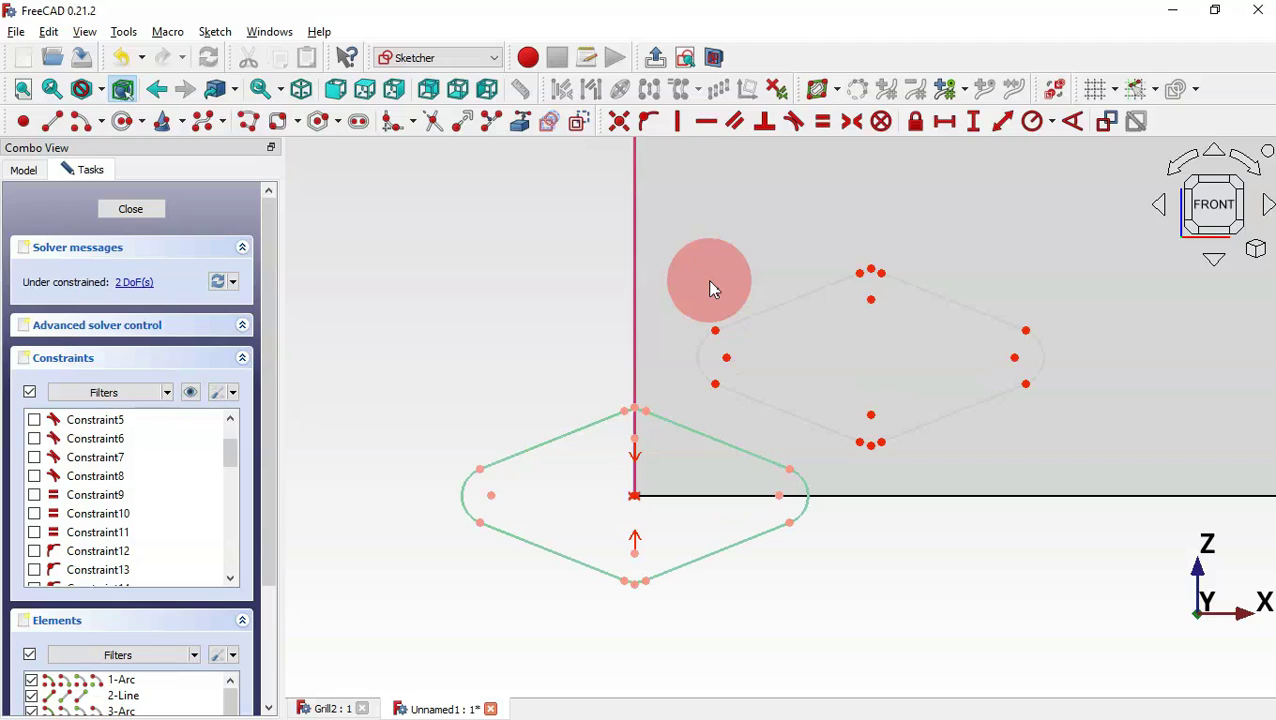
pyautogui.click(946, 123)
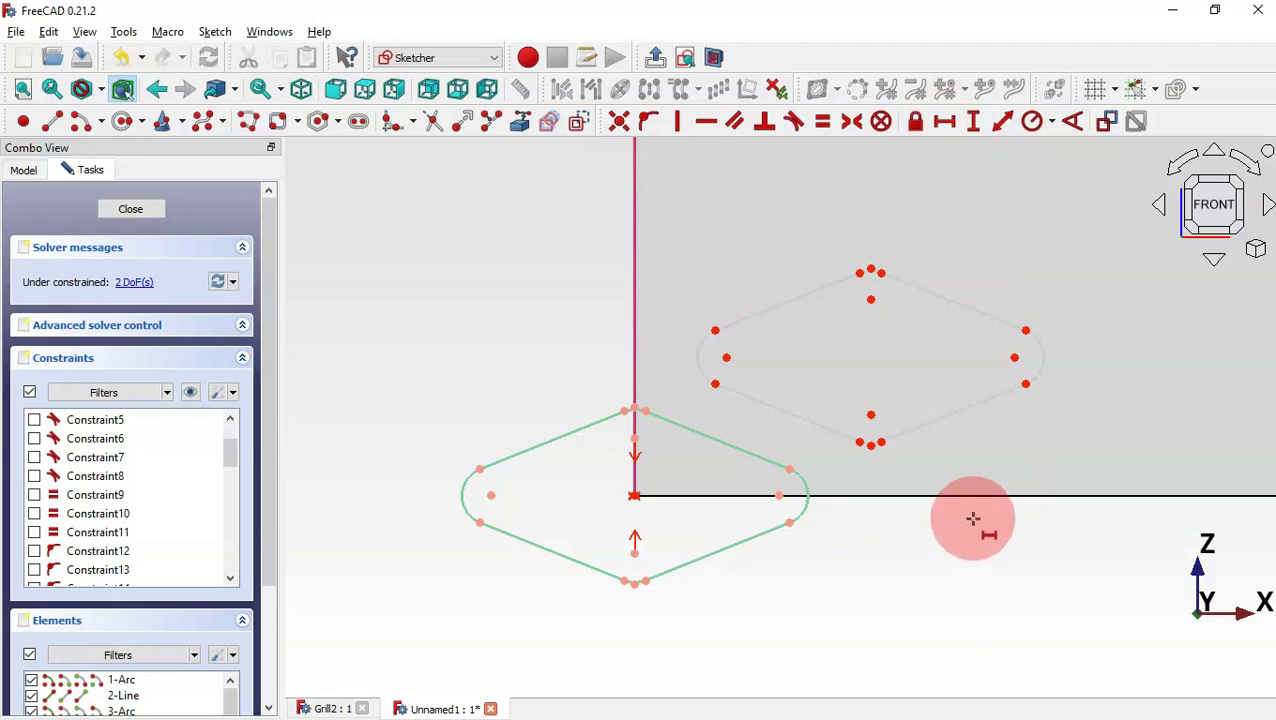
pyautogui.click(871, 416)
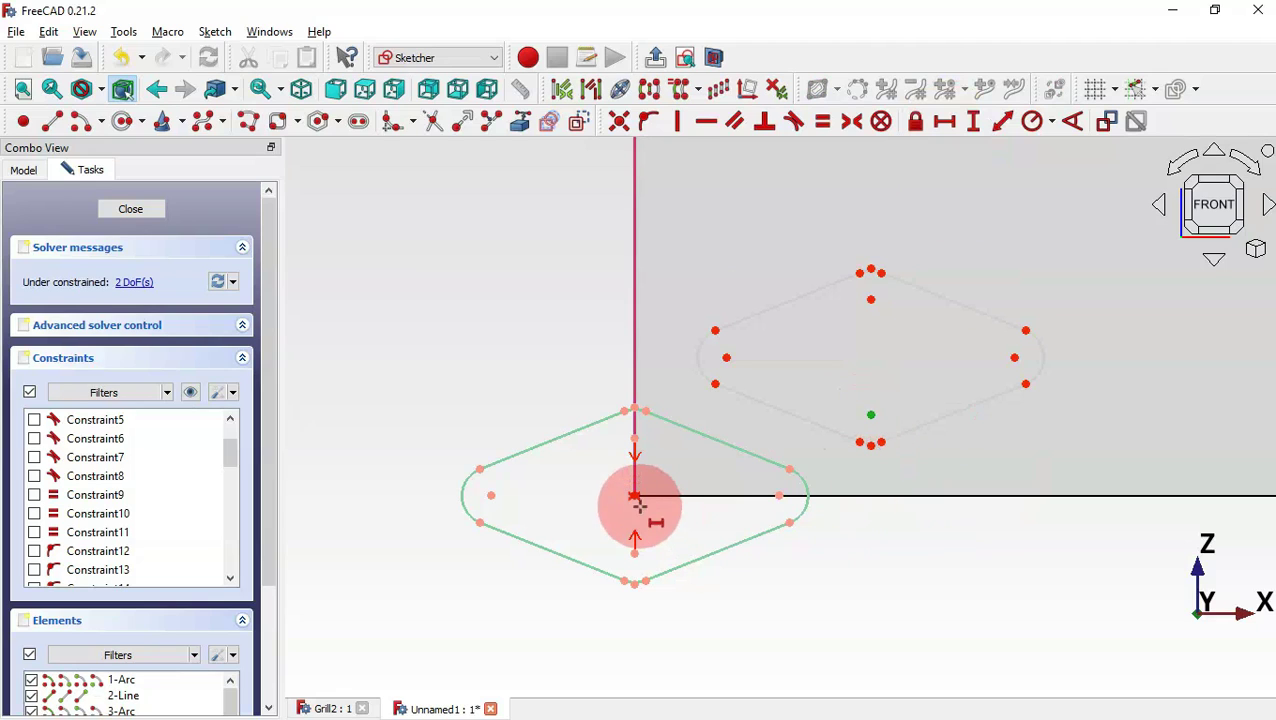
pyautogui.click(636, 497)
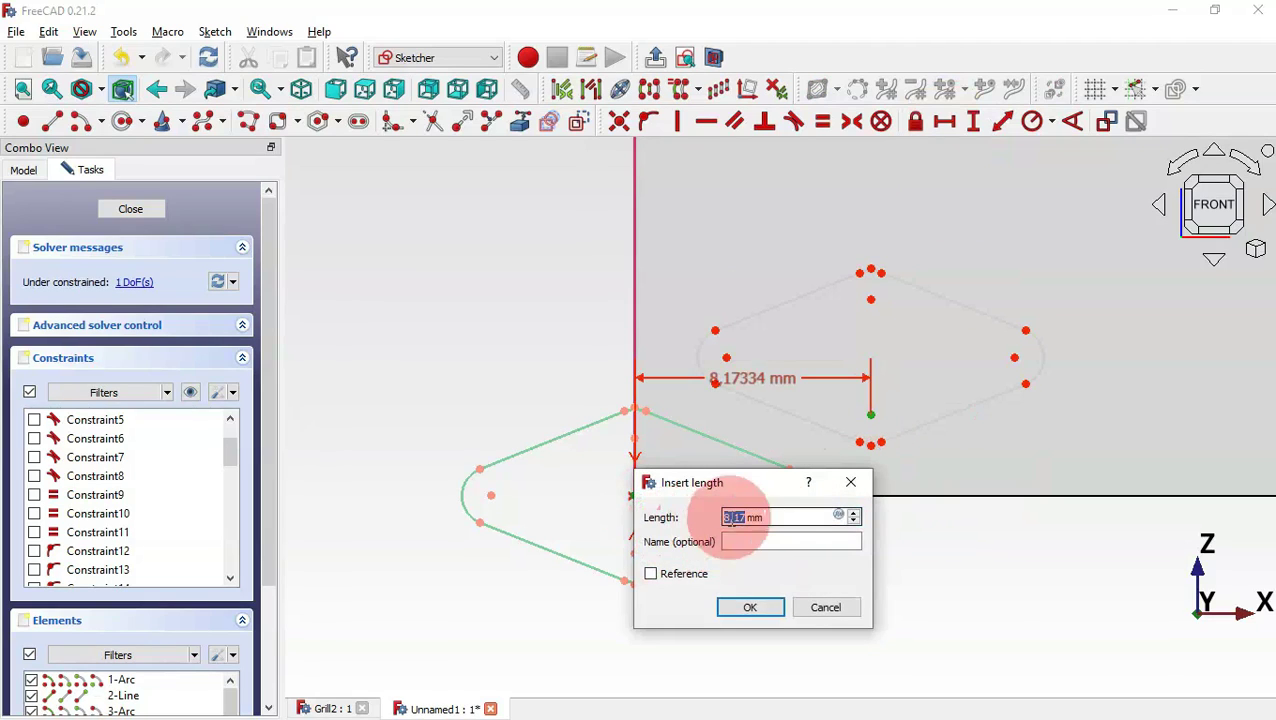
pyautogui.write('6,5')
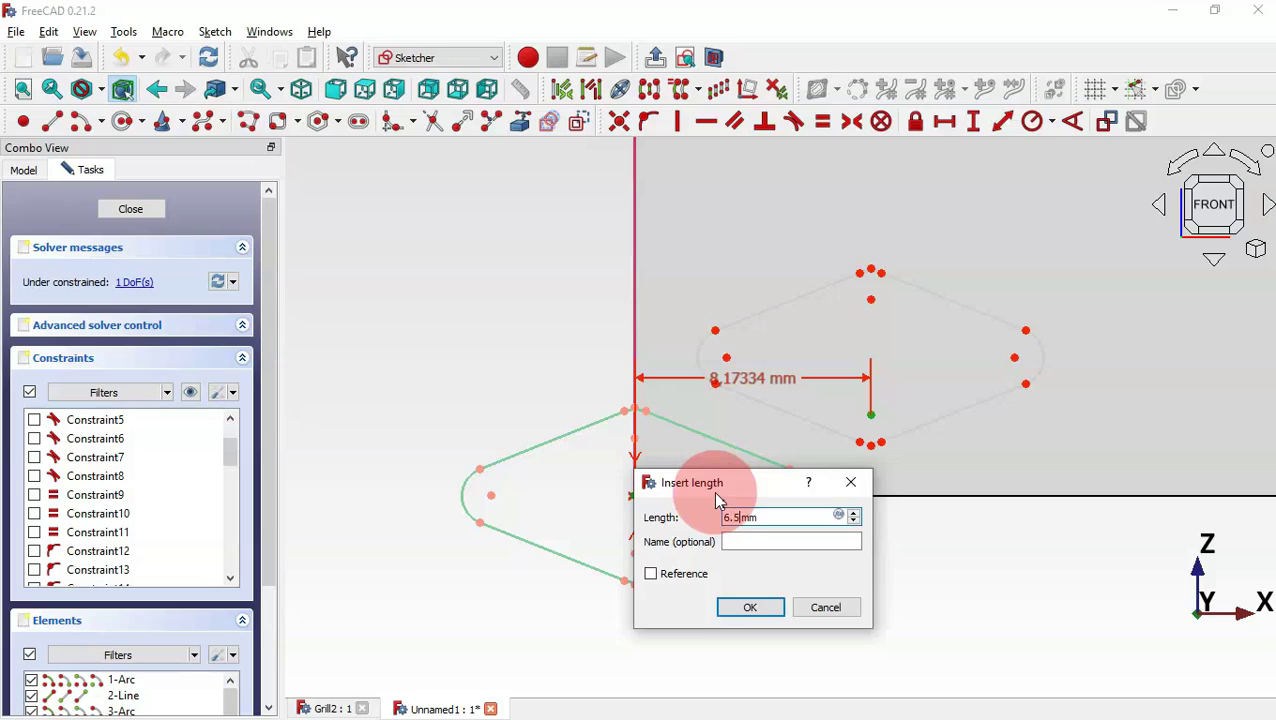
pyautogui.press('Return')
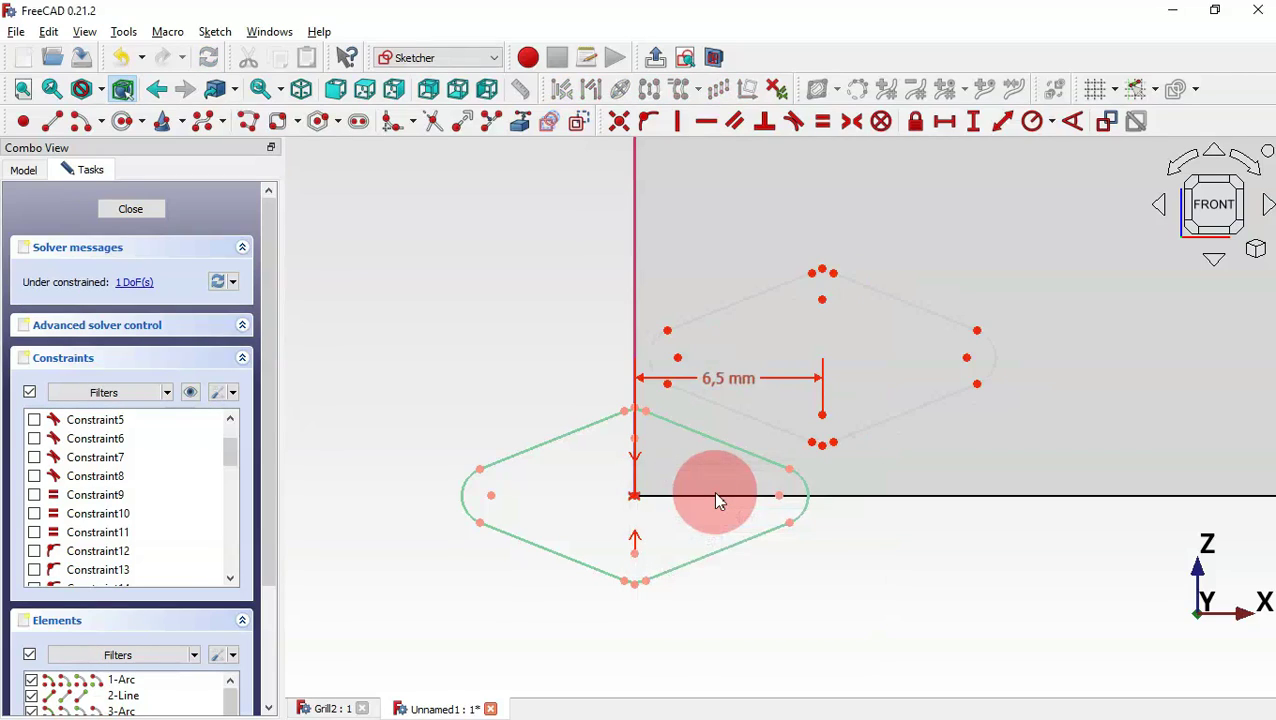
# Fix the clone 4,5 mm vertically from the origin, tidy the dimensions, and close the sketch.
pyautogui.click(975, 123)
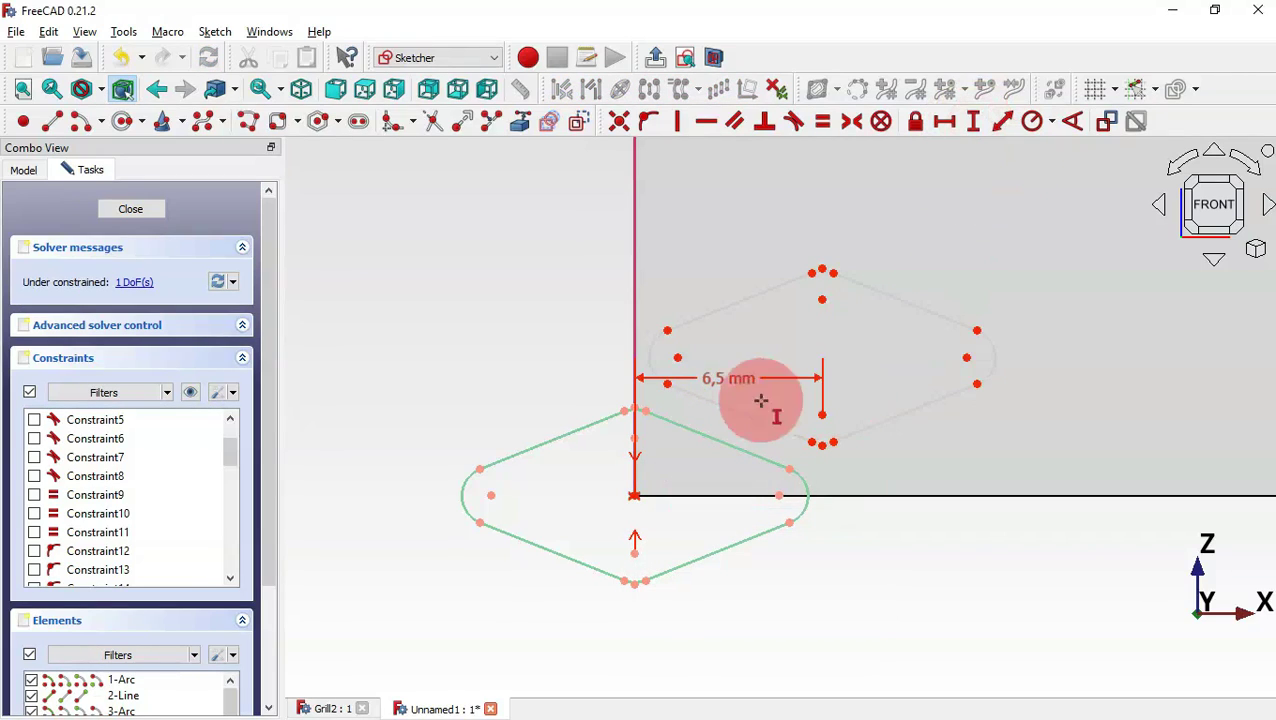
pyautogui.click(678, 358)
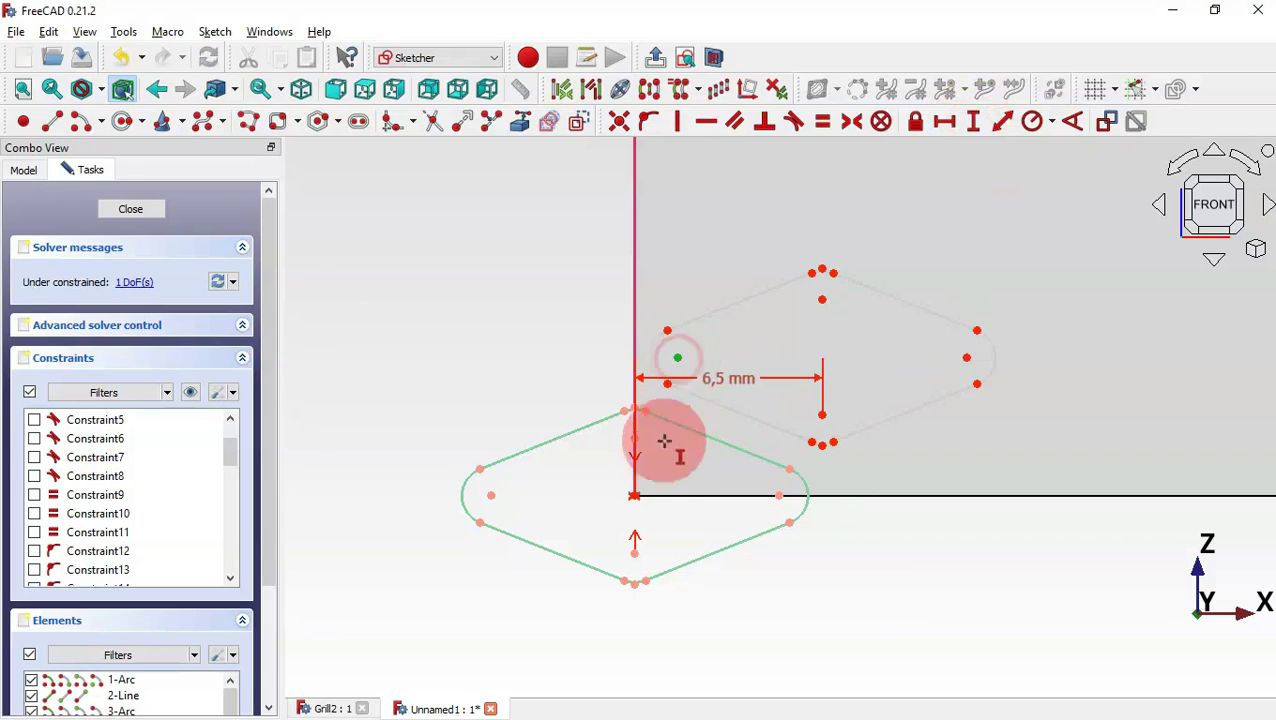
pyautogui.click(634, 496)
pyautogui.write('4,5')
pyautogui.press('Return')
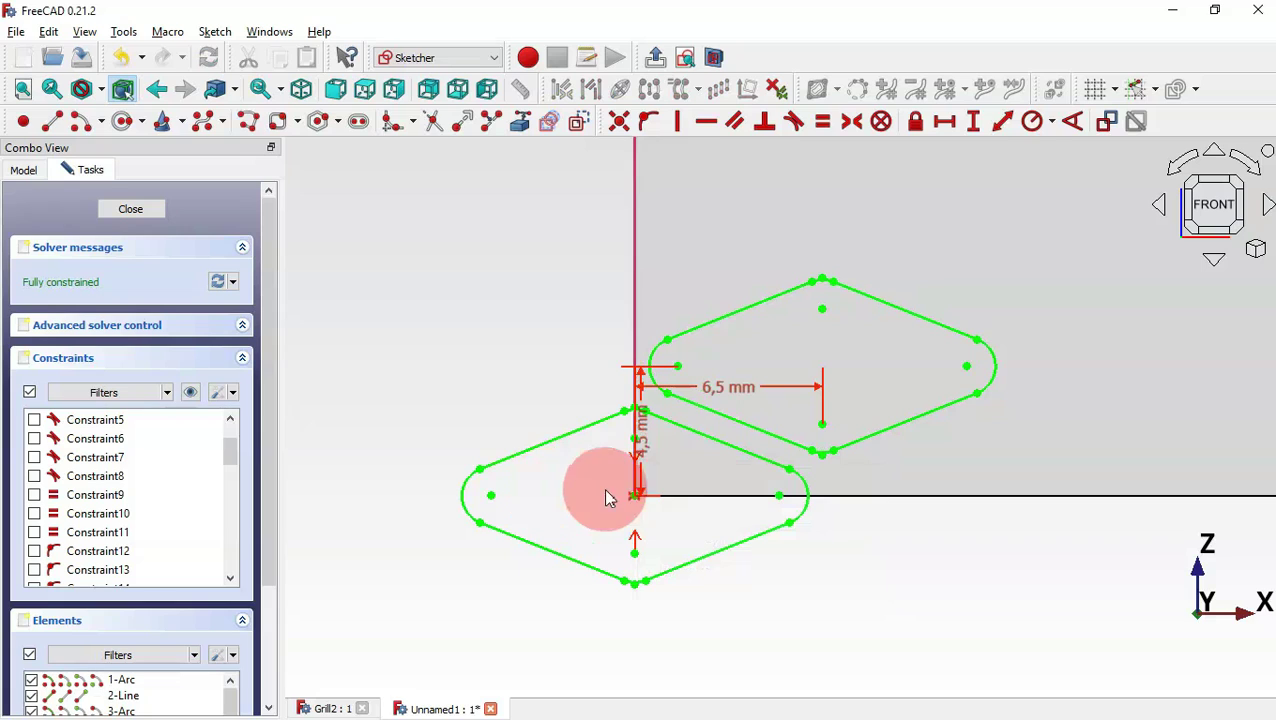
pyautogui.moveTo(719, 386); pyautogui.dragTo(856, 610)
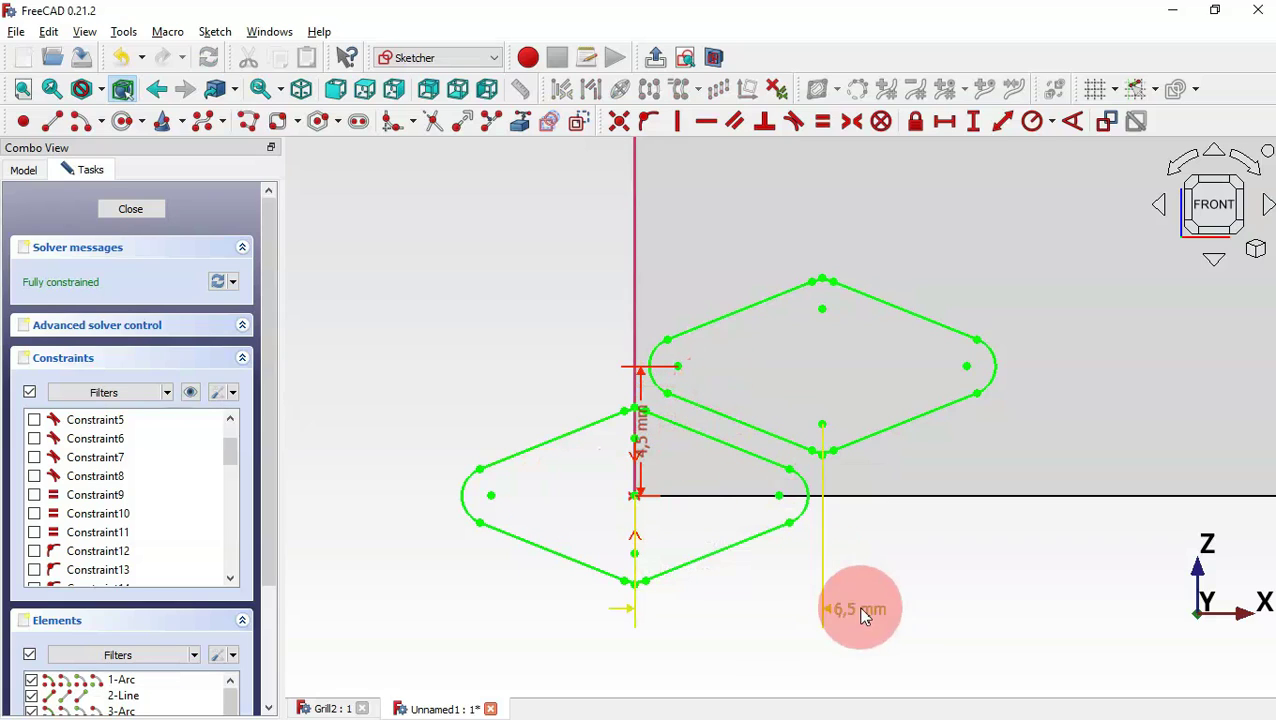
pyautogui.moveTo(641, 448); pyautogui.dragTo(418, 377)
pyautogui.press('Escape')
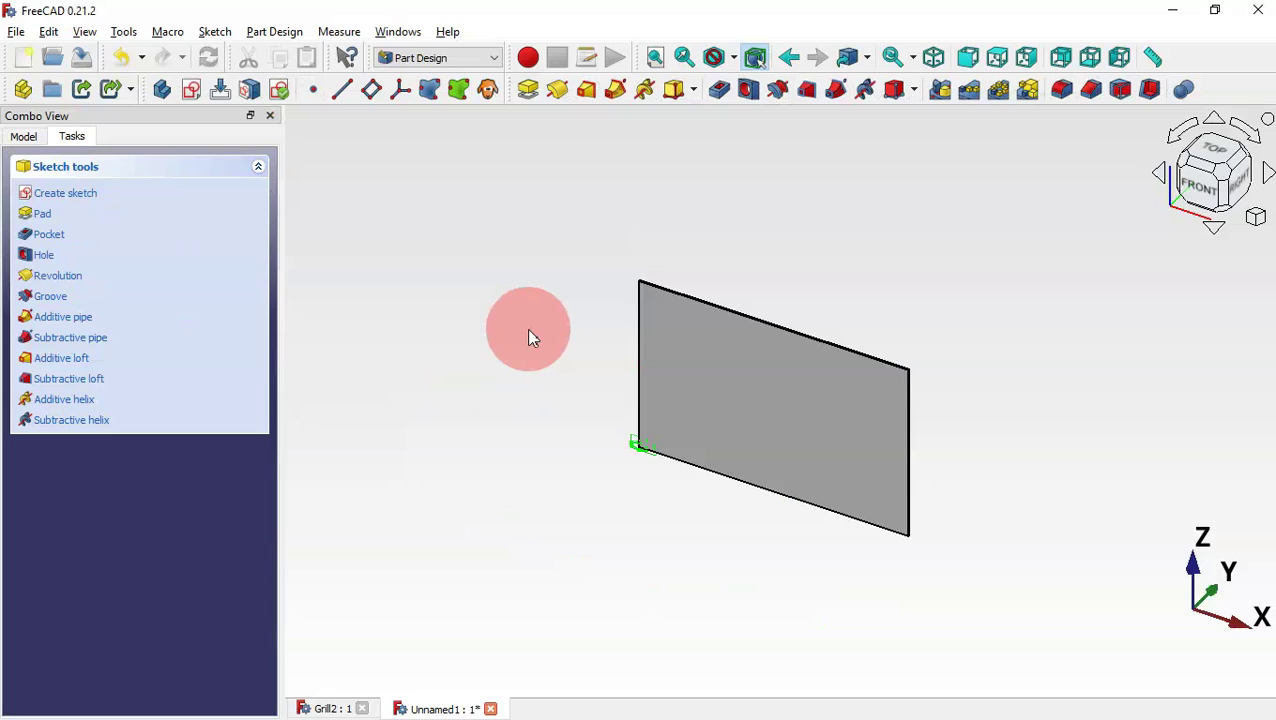
# Select Sketch001 in the Model tree and start a Pocket from it.
pyautogui.scroll(3, 678, 441)
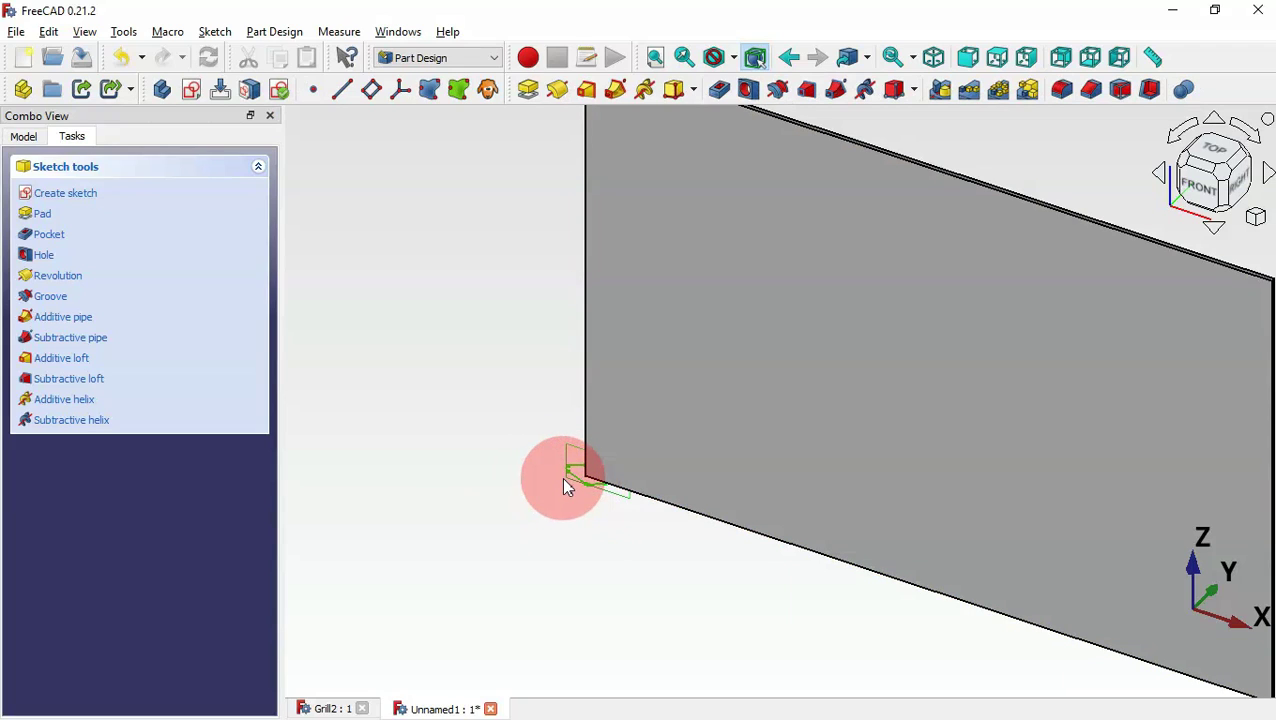
pyautogui.click(93, 196)
pyautogui.click(30, 138)
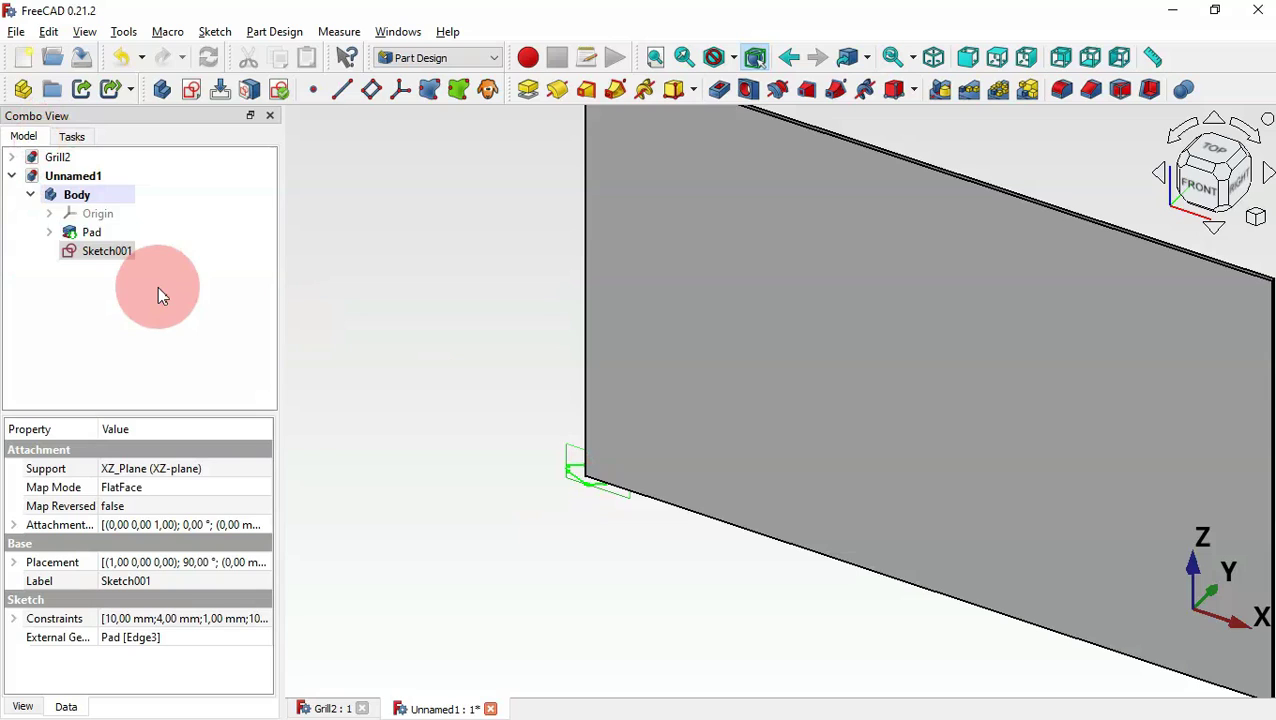
pyautogui.click(104, 252)
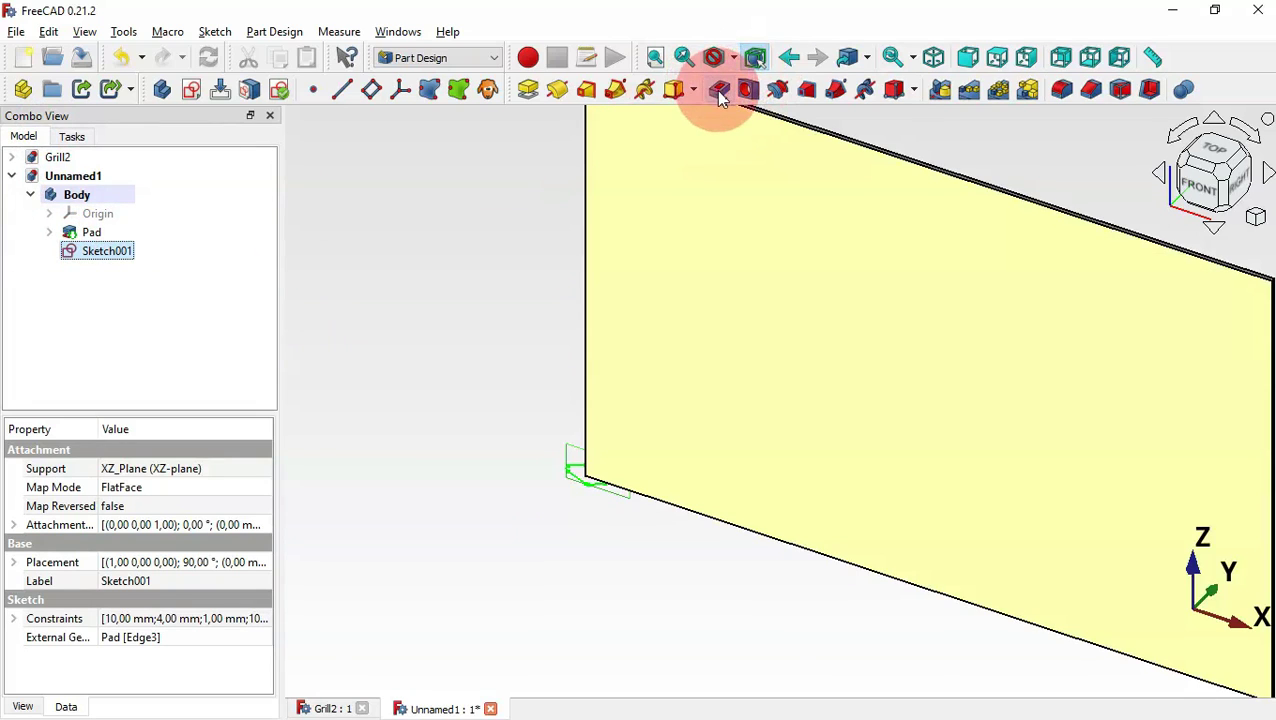
pyautogui.click(718, 90)
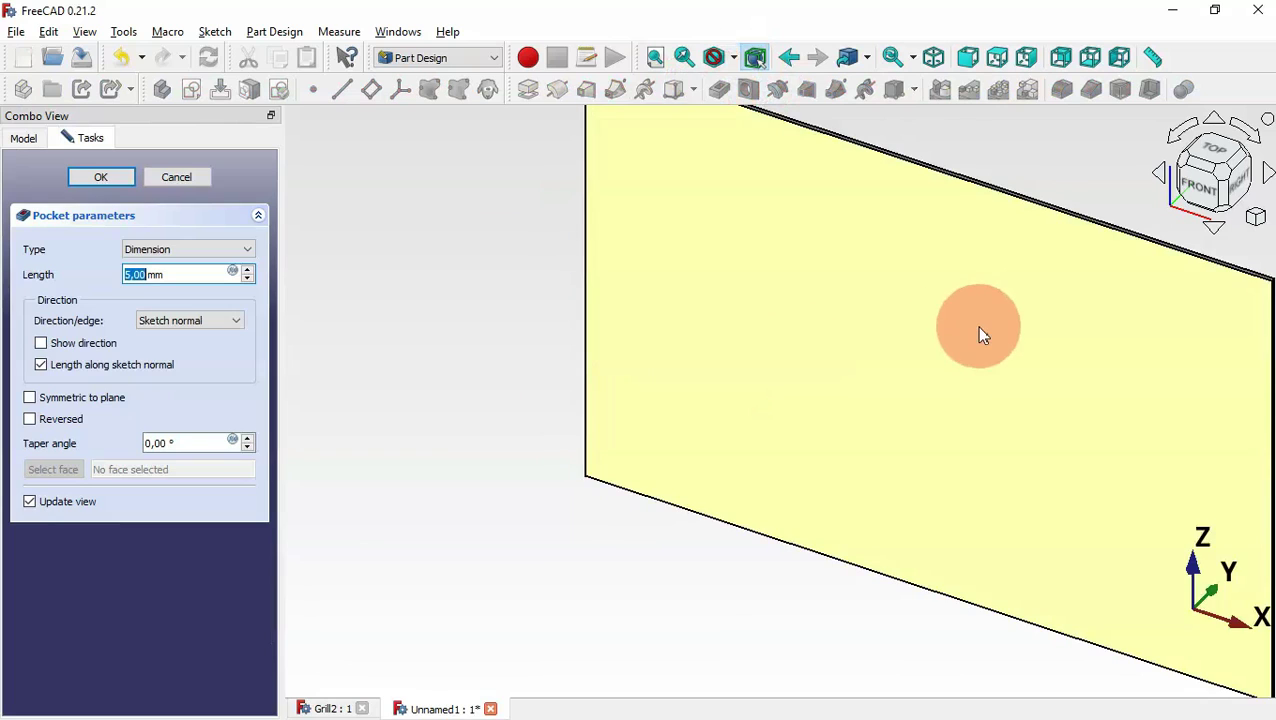
pyautogui.moveTo(978, 328); pyautogui.dragTo(710, 430, button='middle')
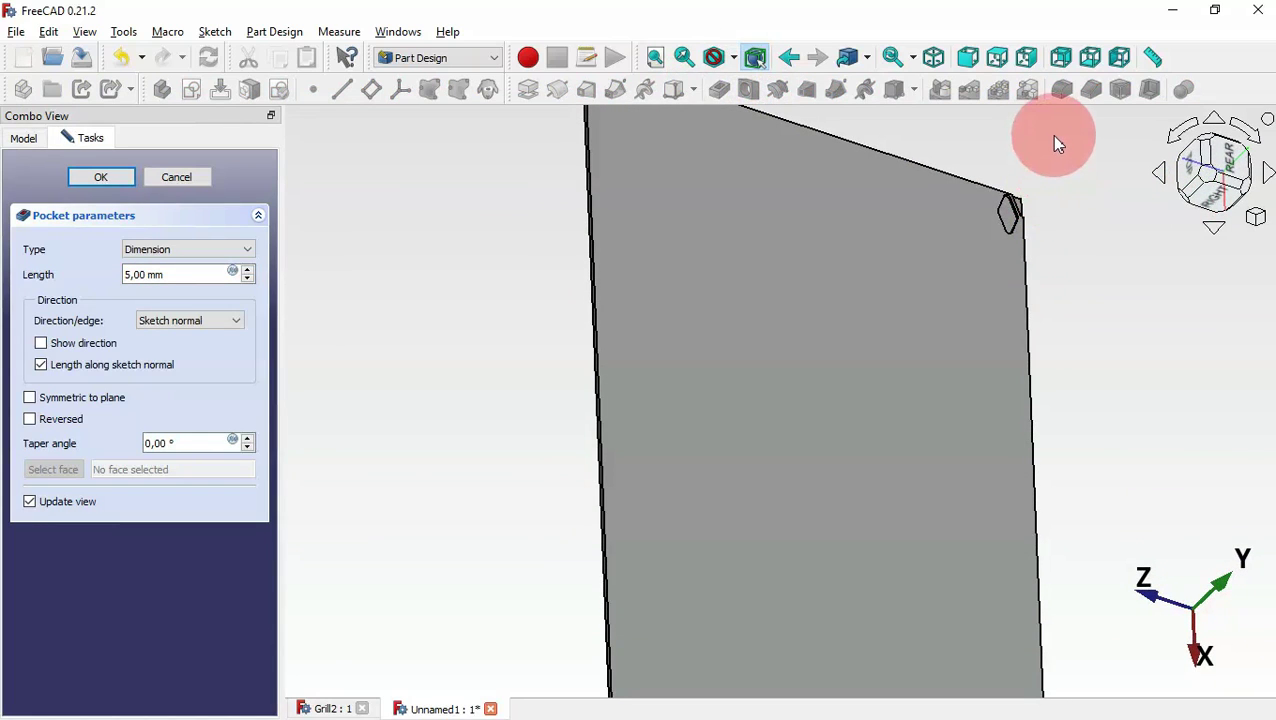
pyautogui.scroll(3, 1059, 148)
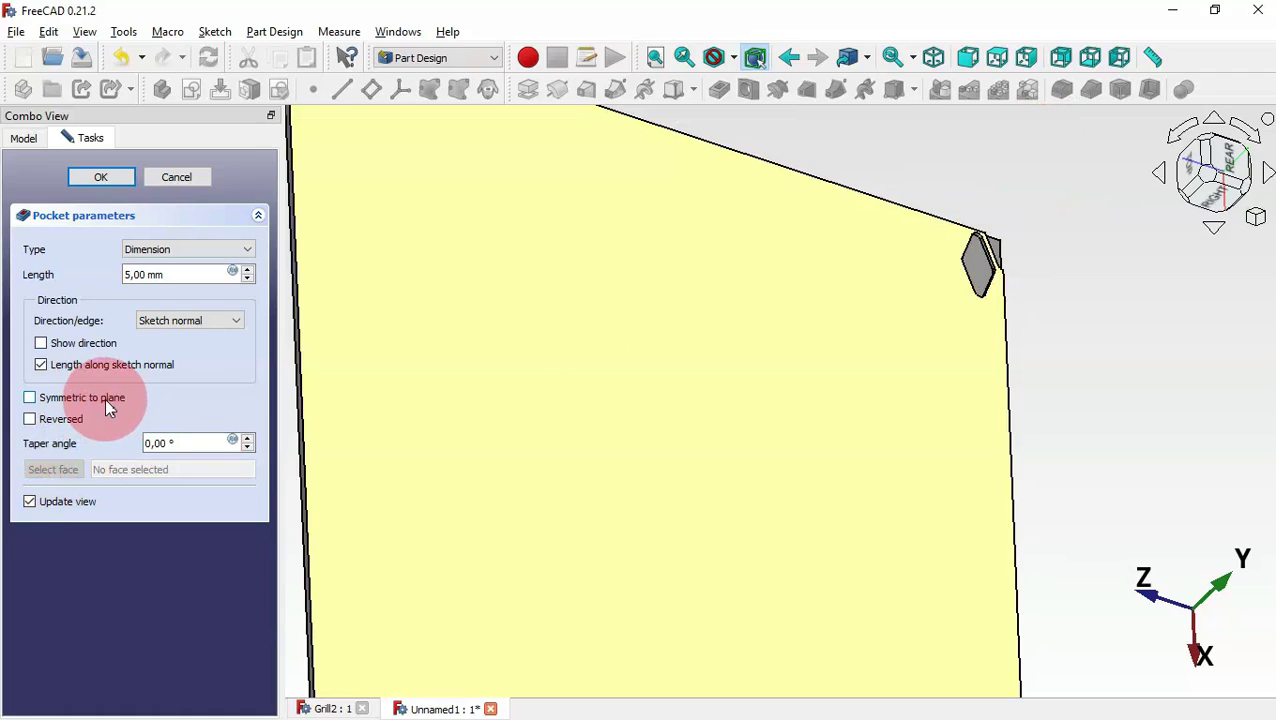
# Make the pocket 5 mm symmetric to the sketch plane and confirm it.
pyautogui.click(105, 398)
pyautogui.click(732, 364)
pyautogui.press('0')
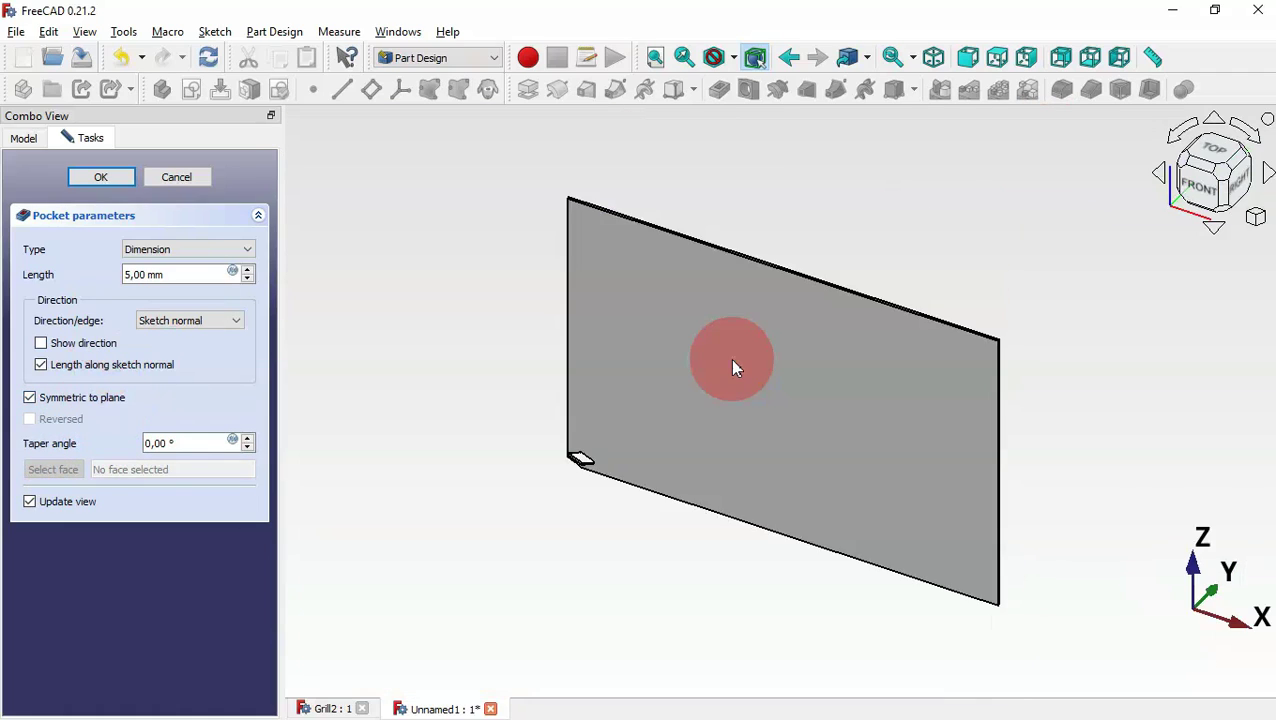
pyautogui.scroll(3, 580, 460)
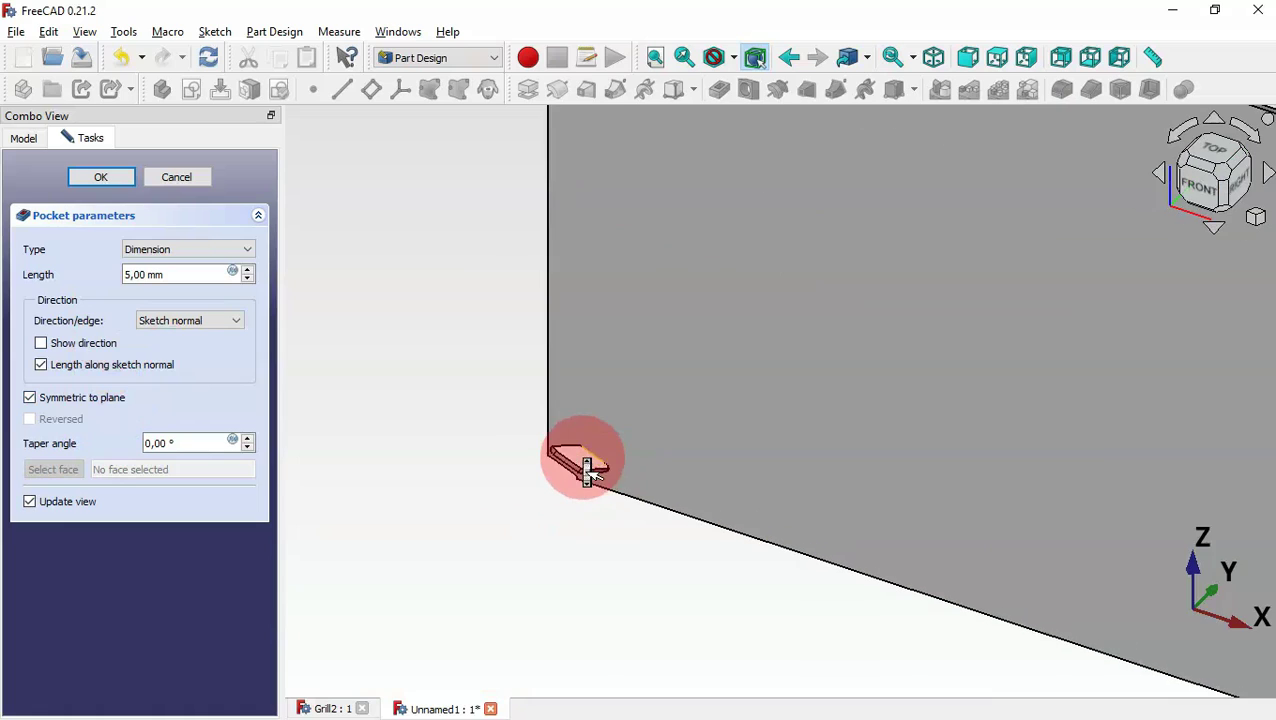
pyautogui.click(101, 180)
pyautogui.press('v')
pyautogui.press('f')
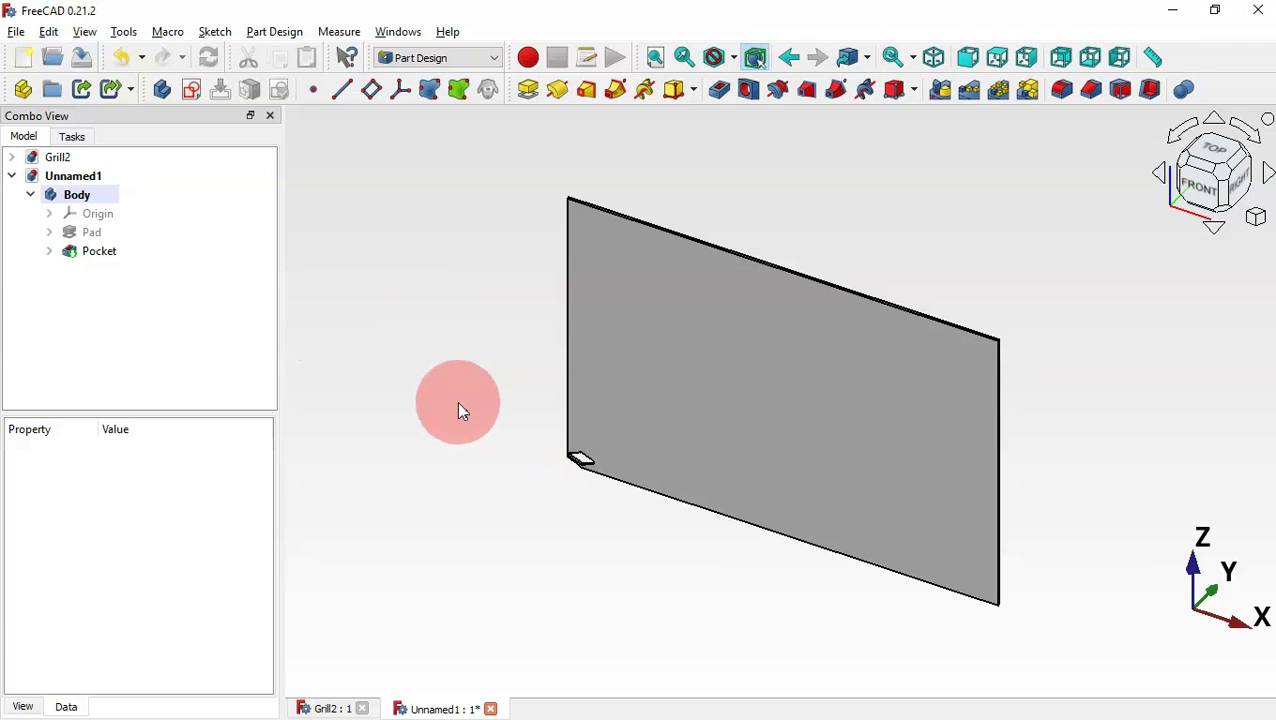
# Start a MultiTransform on the Pocket feature and add a linear pattern to it.
pyautogui.click(96, 254)
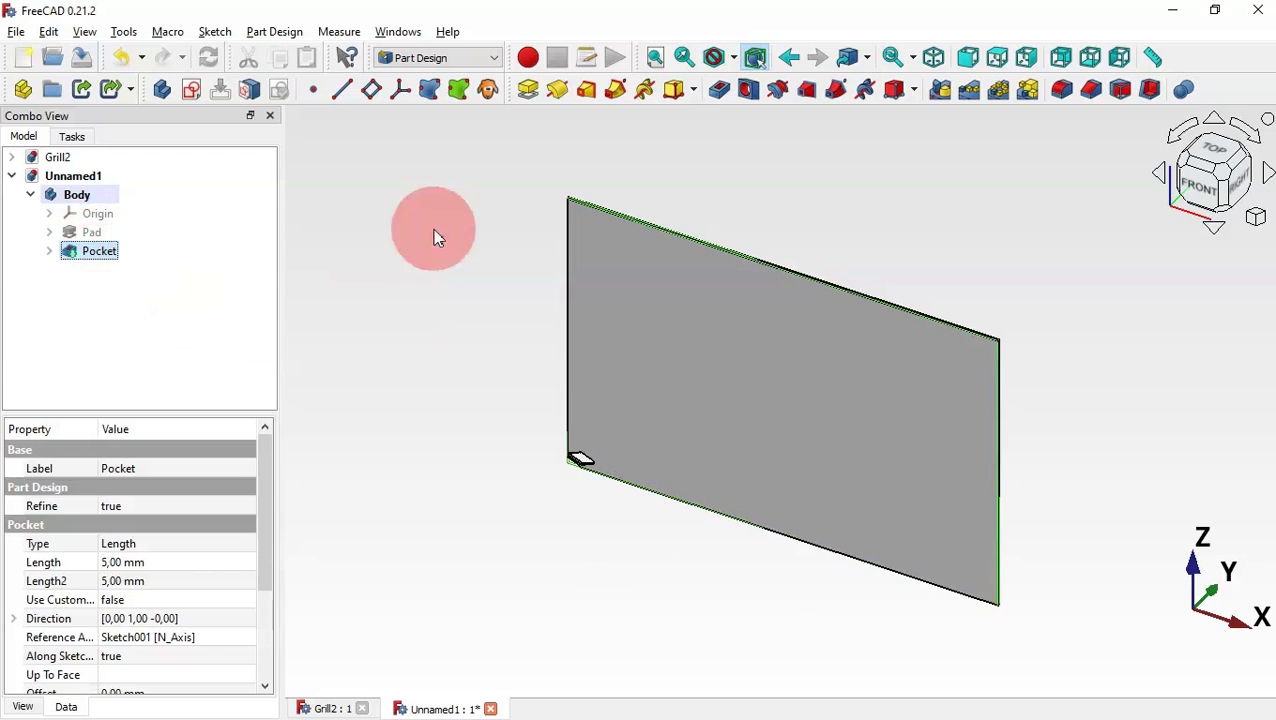
pyautogui.click(1028, 90)
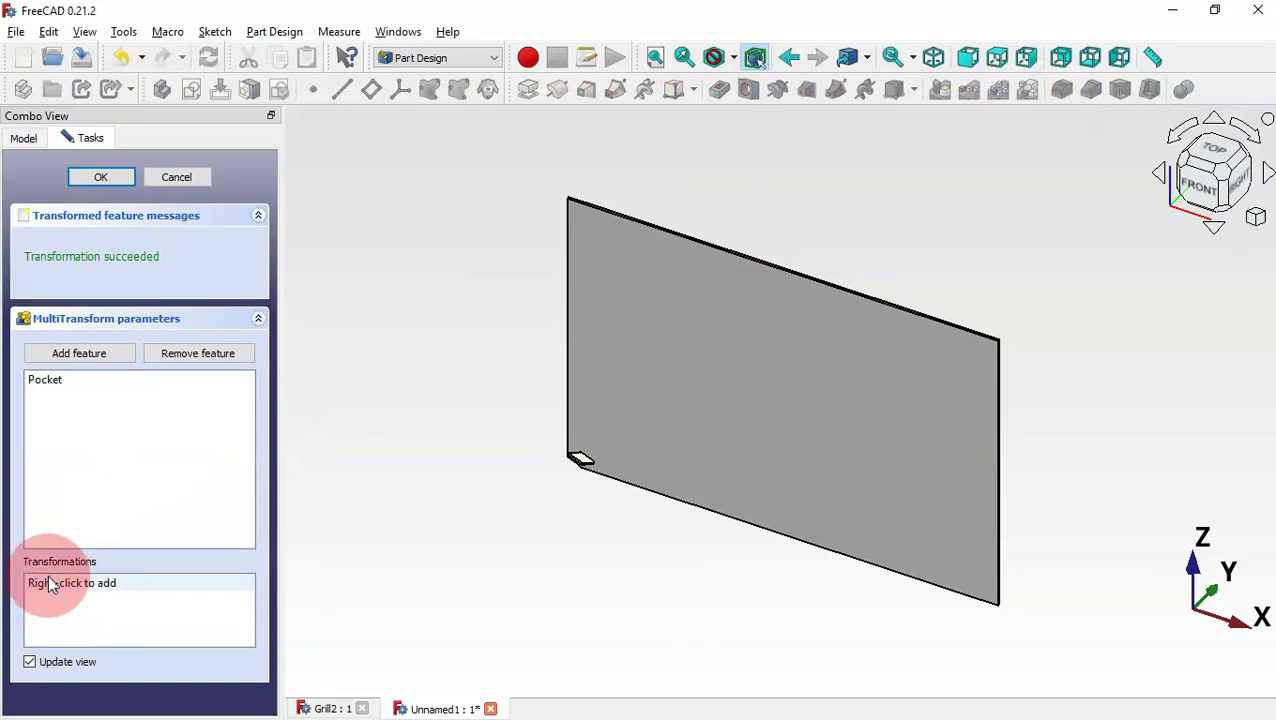
pyautogui.rightClick(187, 617)
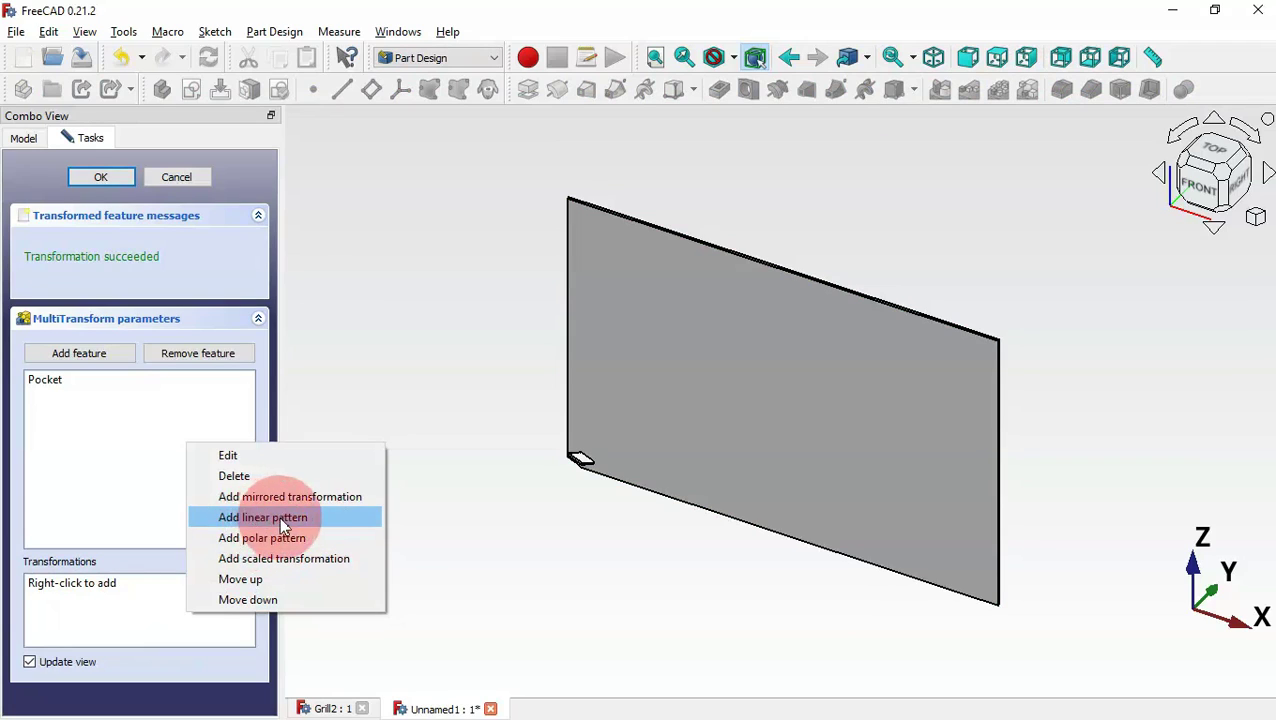
pyautogui.click(310, 519)
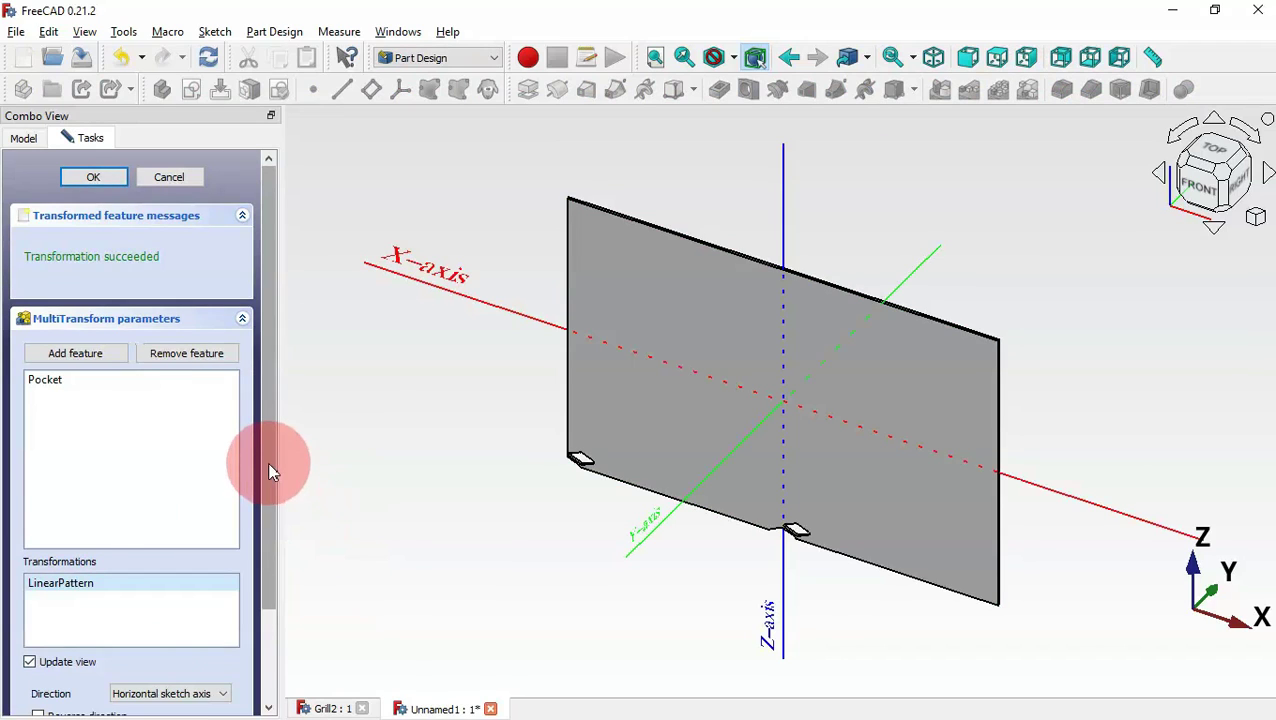
pyautogui.moveTo(268, 438); pyautogui.dragTo(268, 658)
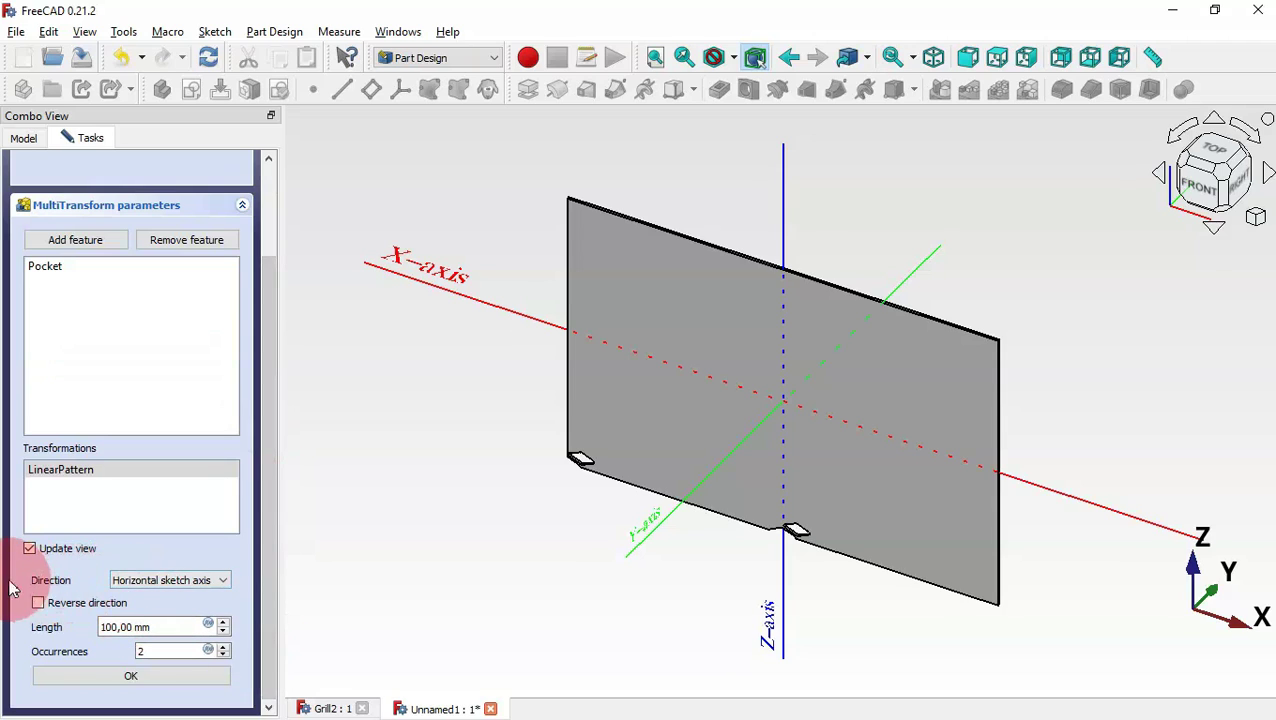
# Set the linear pattern to Base X axis, length 200-6.5*2, 15 occurrences, and confirm it.
pyautogui.click(172, 582)
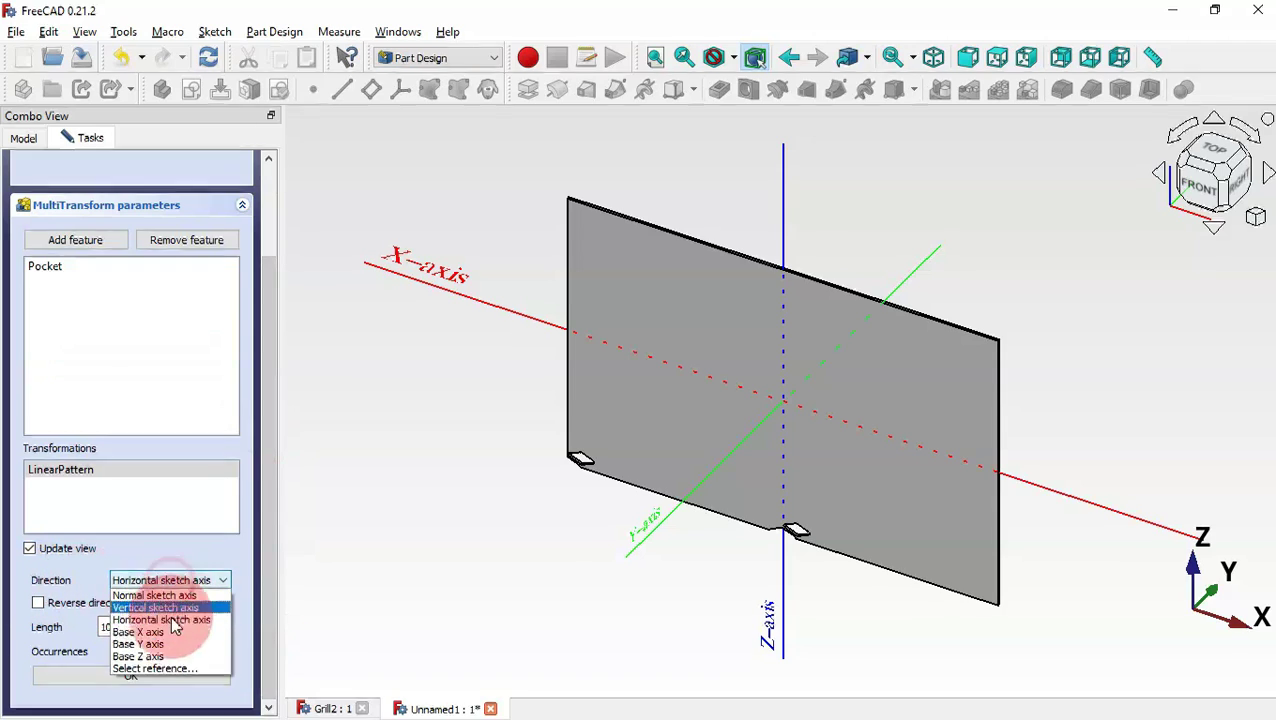
pyautogui.click(165, 634)
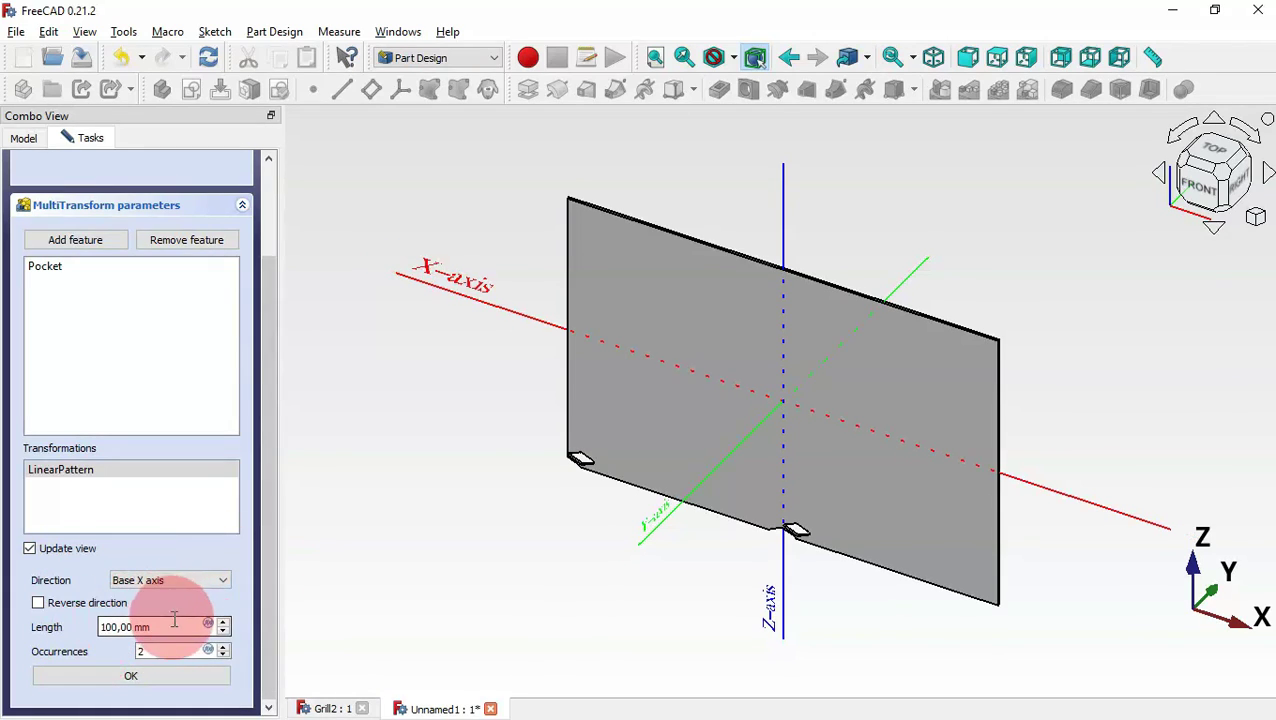
pyautogui.moveTo(175, 628); pyautogui.dragTo(60, 626)
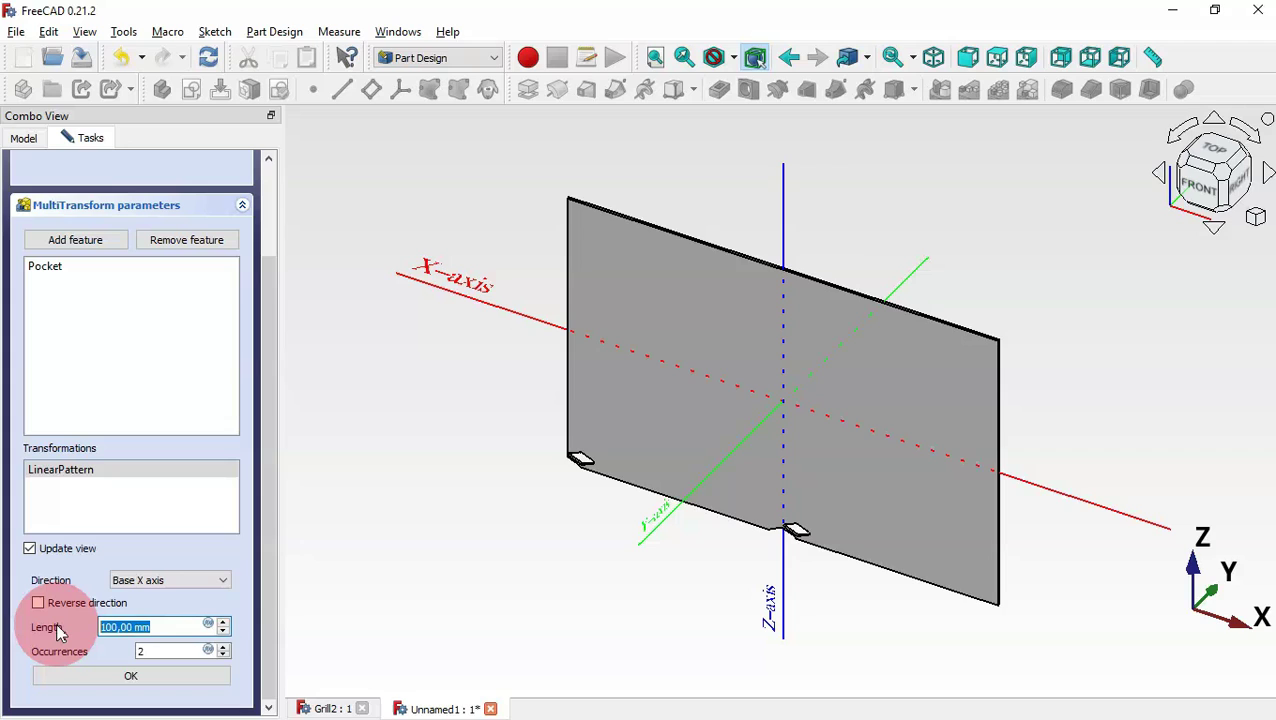
pyautogui.write('200-6.5*2')
pyautogui.click(172, 648)
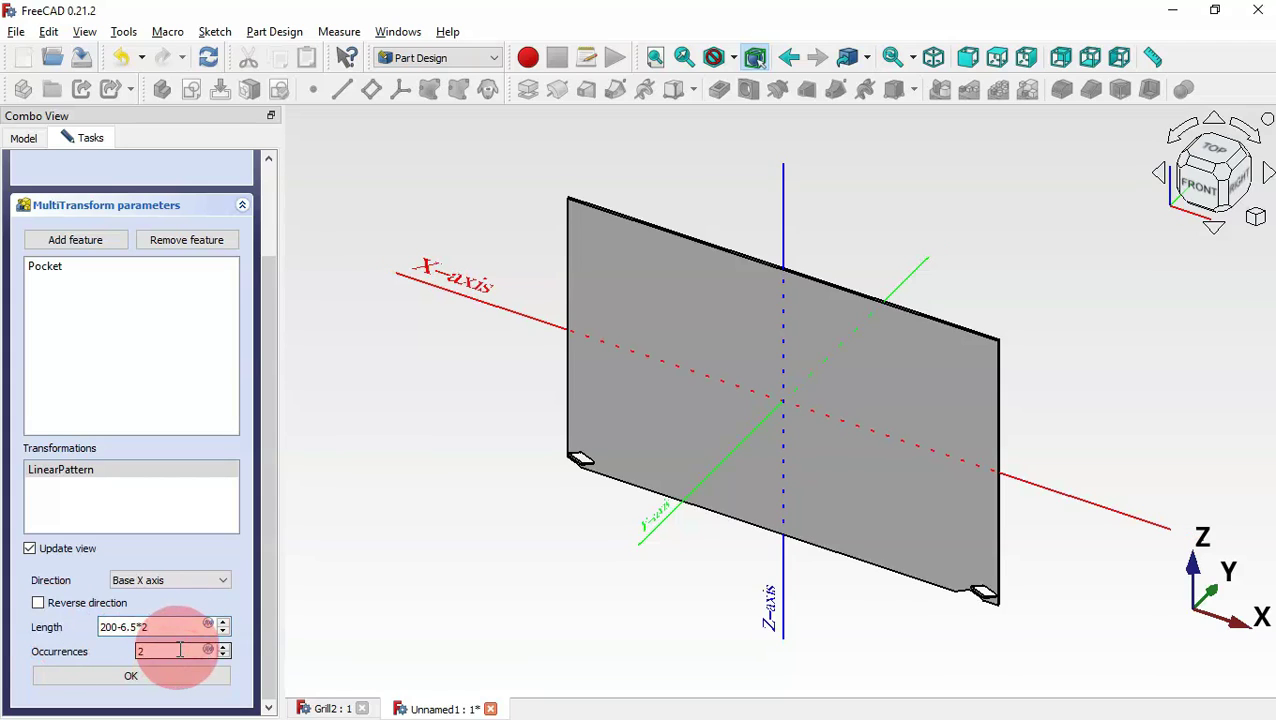
pyautogui.moveTo(179, 649); pyautogui.dragTo(115, 647)
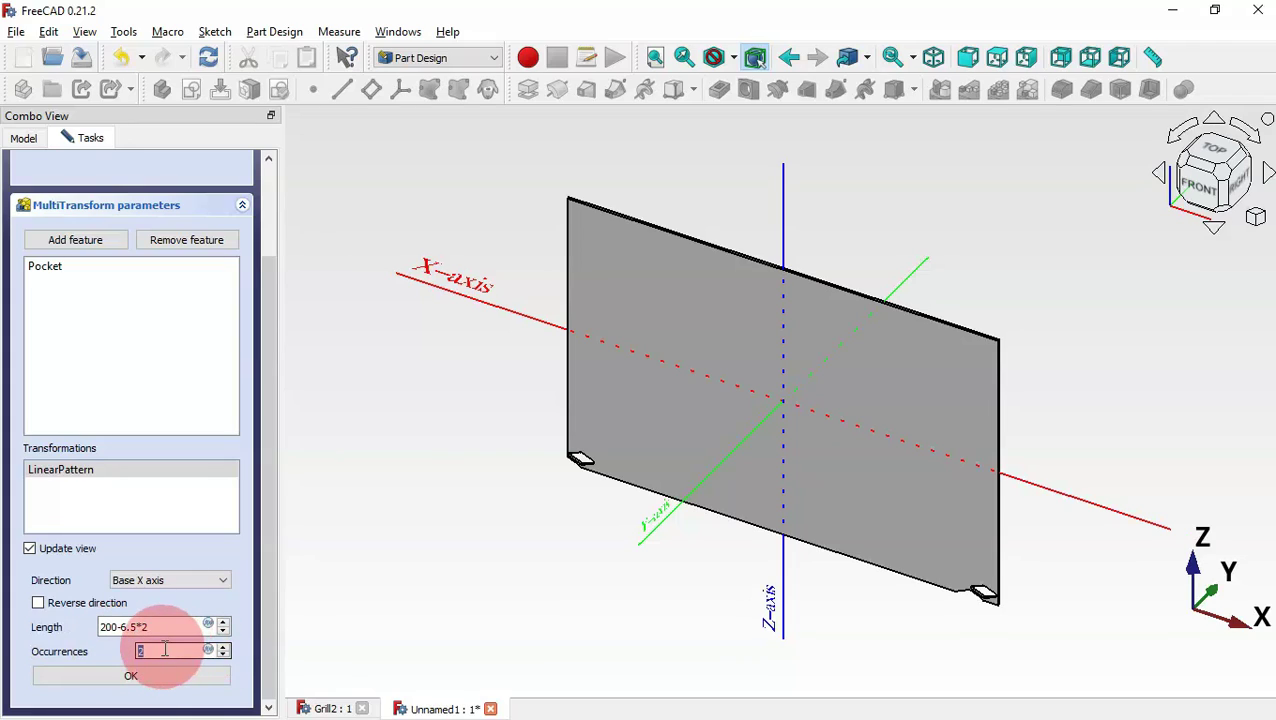
pyautogui.write('15')
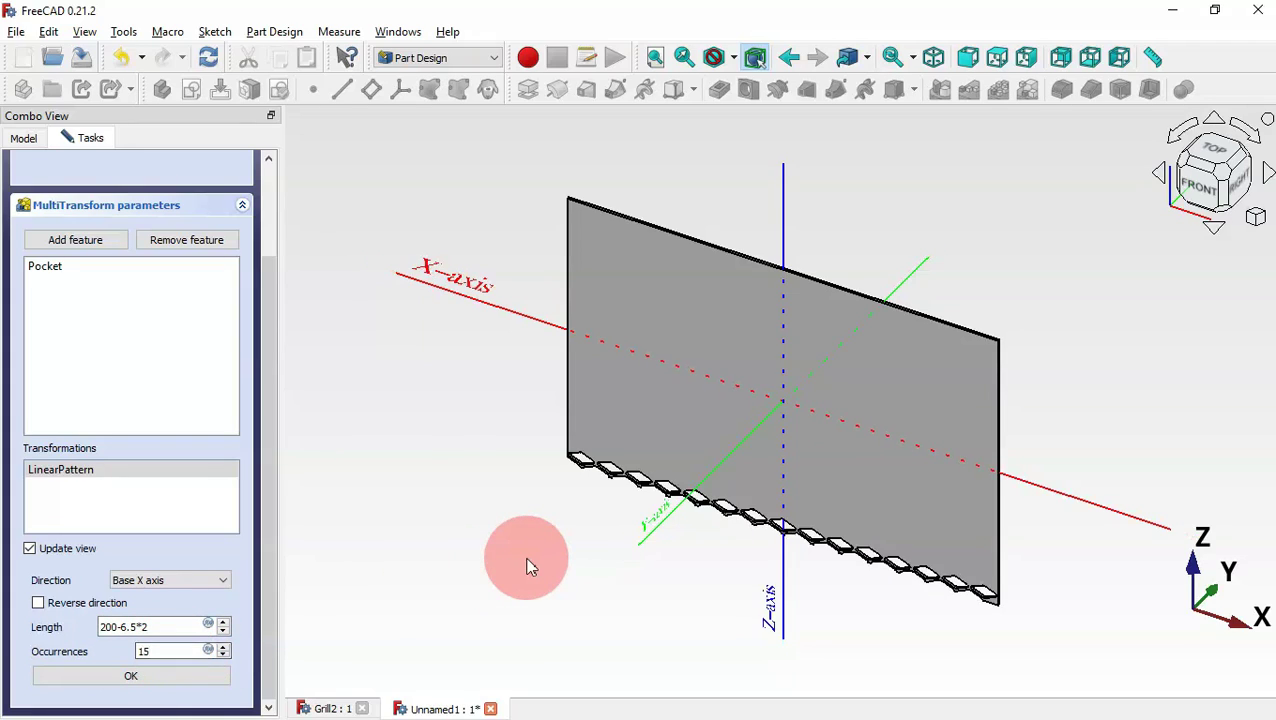
pyautogui.write('1')
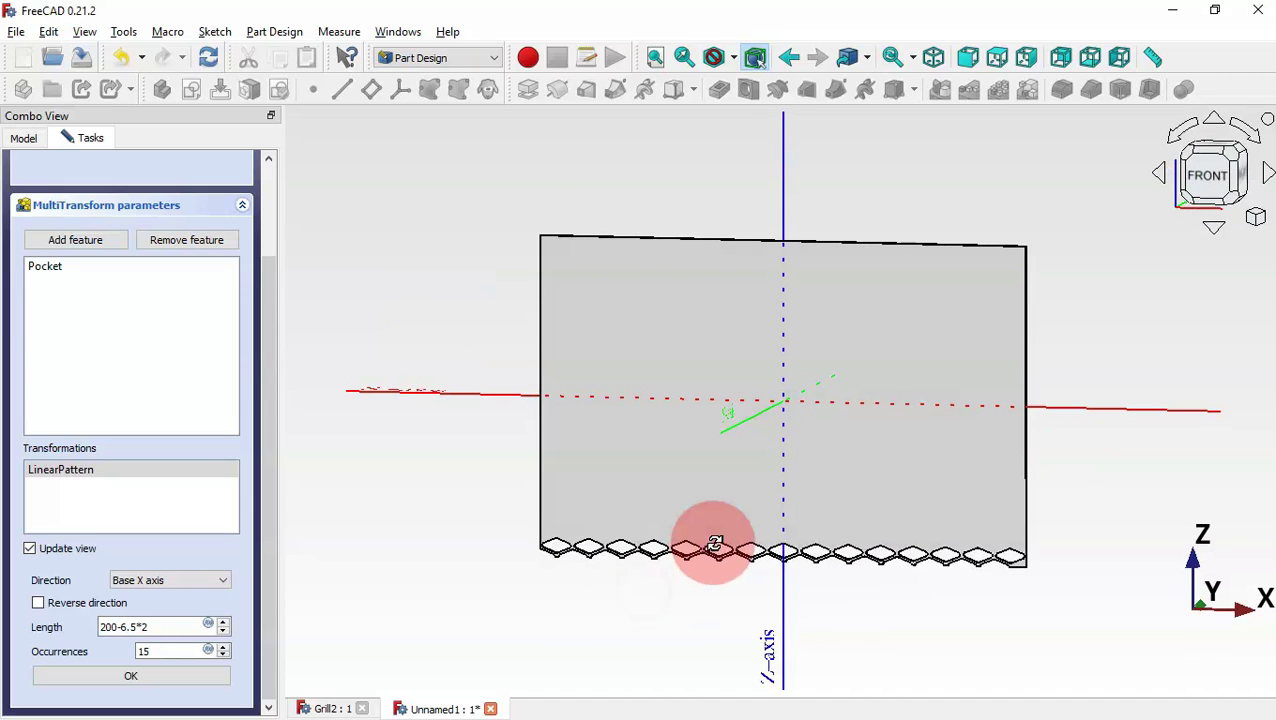
pyautogui.moveTo(1022, 565); pyautogui.dragTo(985, 598, button='middle')
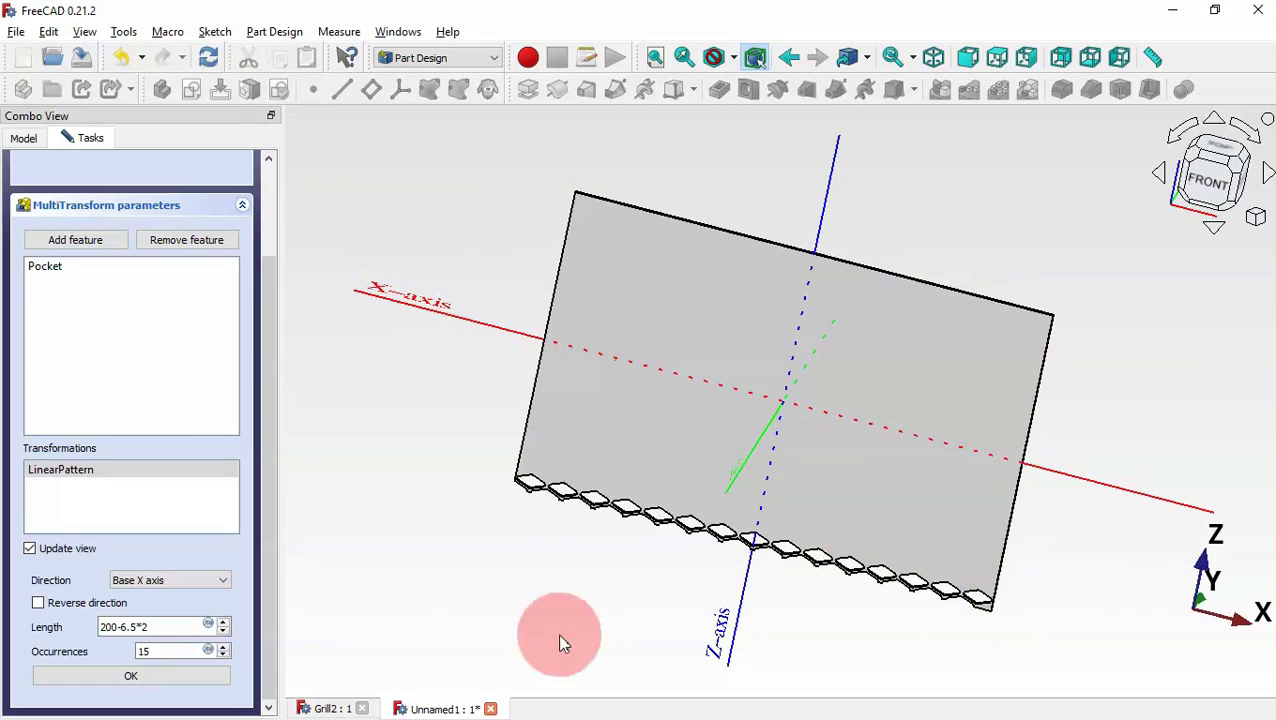
pyautogui.click(158, 675)
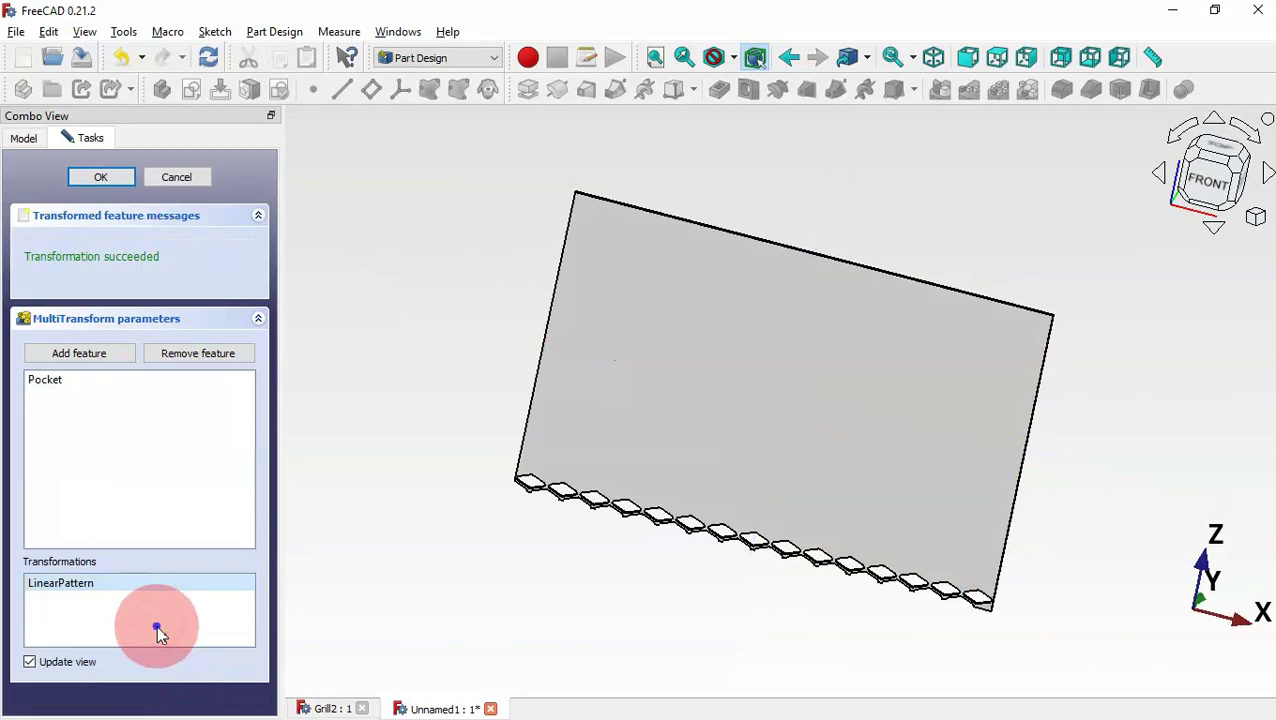
# Add a second linear pattern running along the Base Z axis.
pyautogui.rightClick(157, 626)
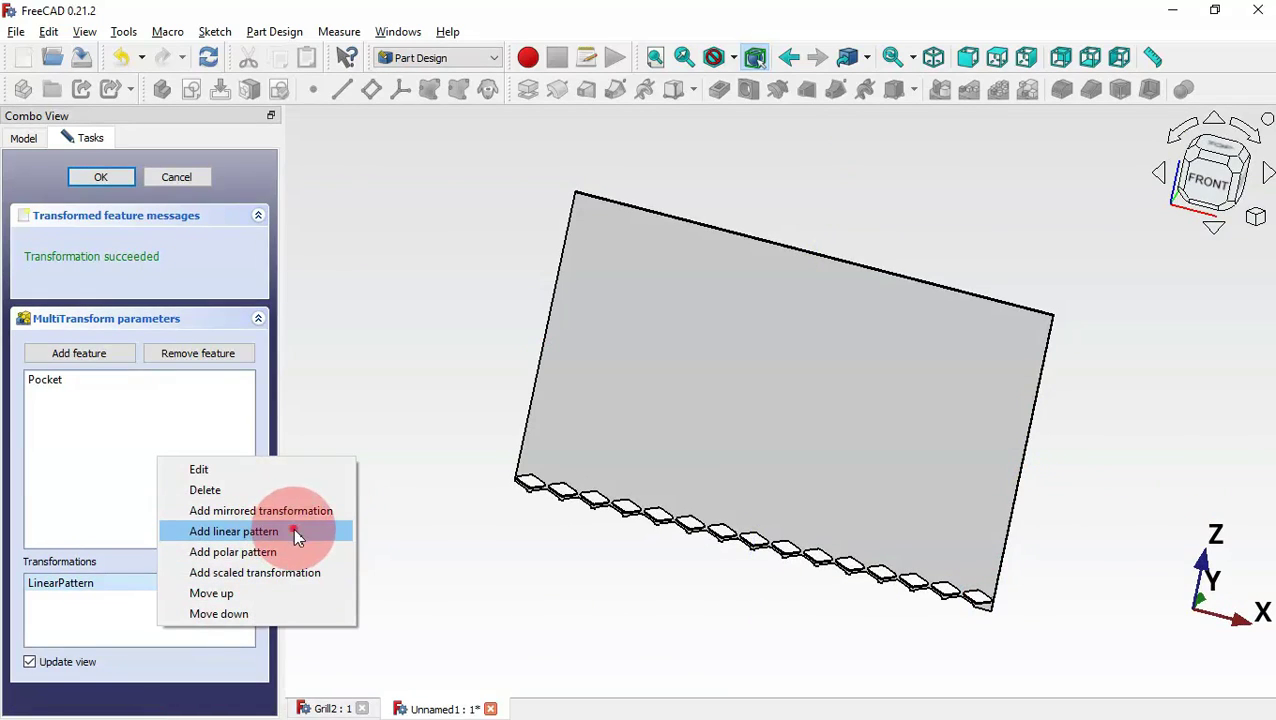
pyautogui.click(274, 535)
pyautogui.scroll(-2, 263, 475)
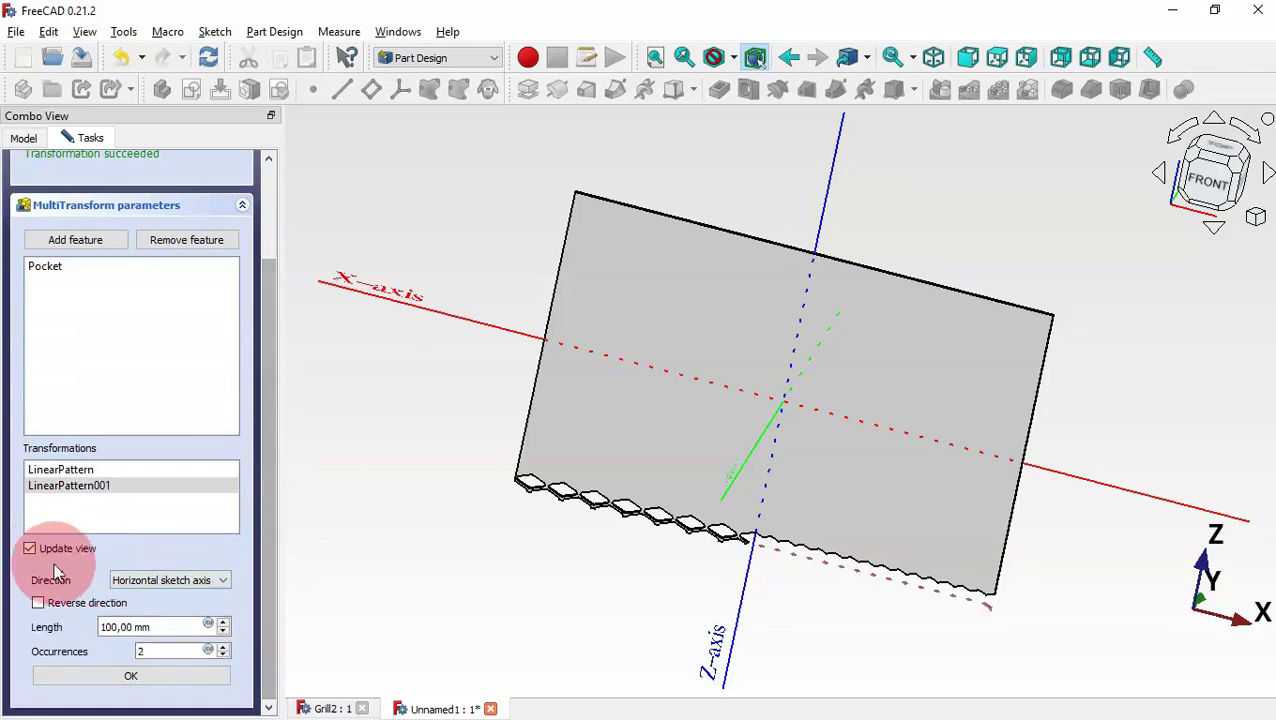
pyautogui.click(155, 582)
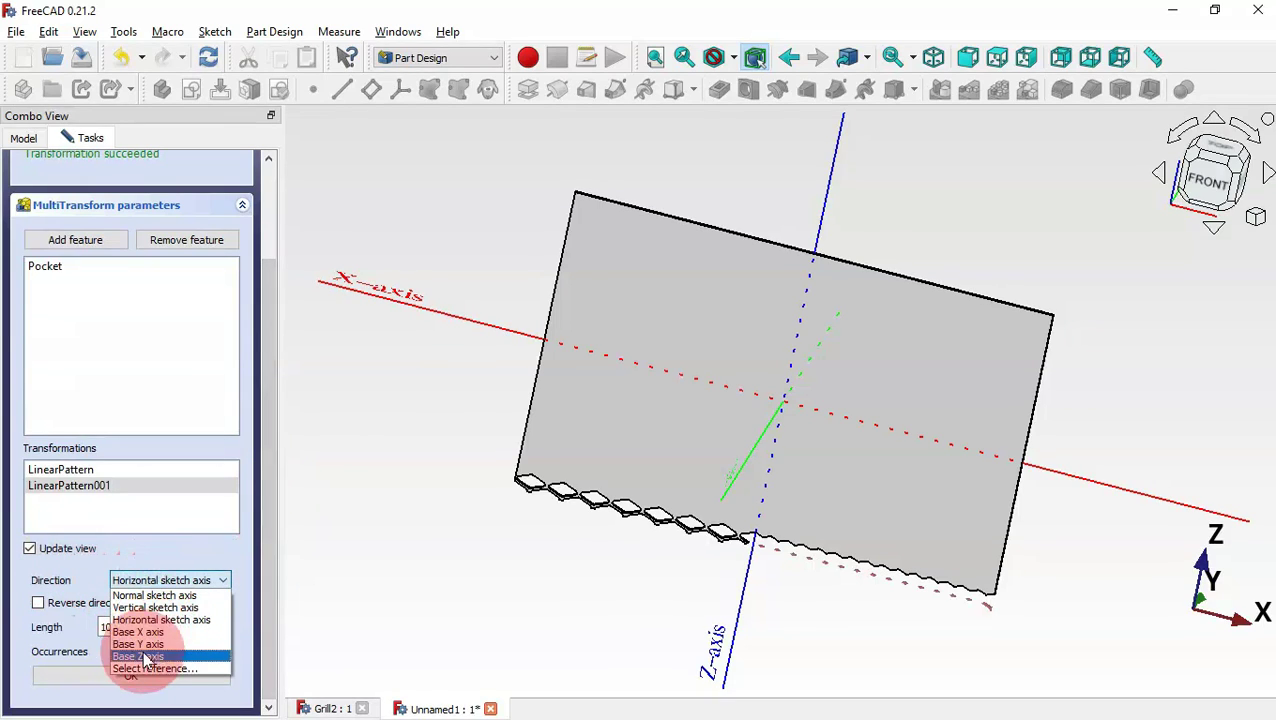
pyautogui.click(150, 656)
# Give the Z pattern length 130-4.5 and 14 occurrences, then confirm it.
pyautogui.tripleClick(166, 626)
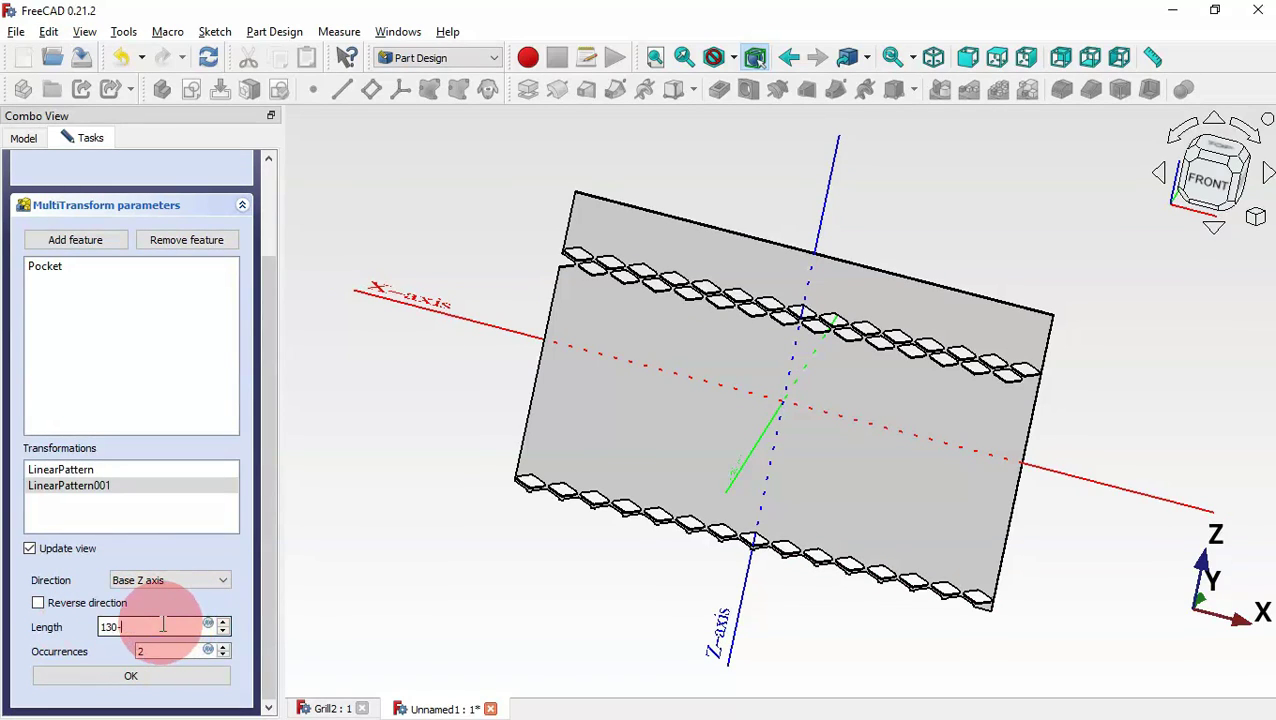
pyautogui.write('130-4.5')
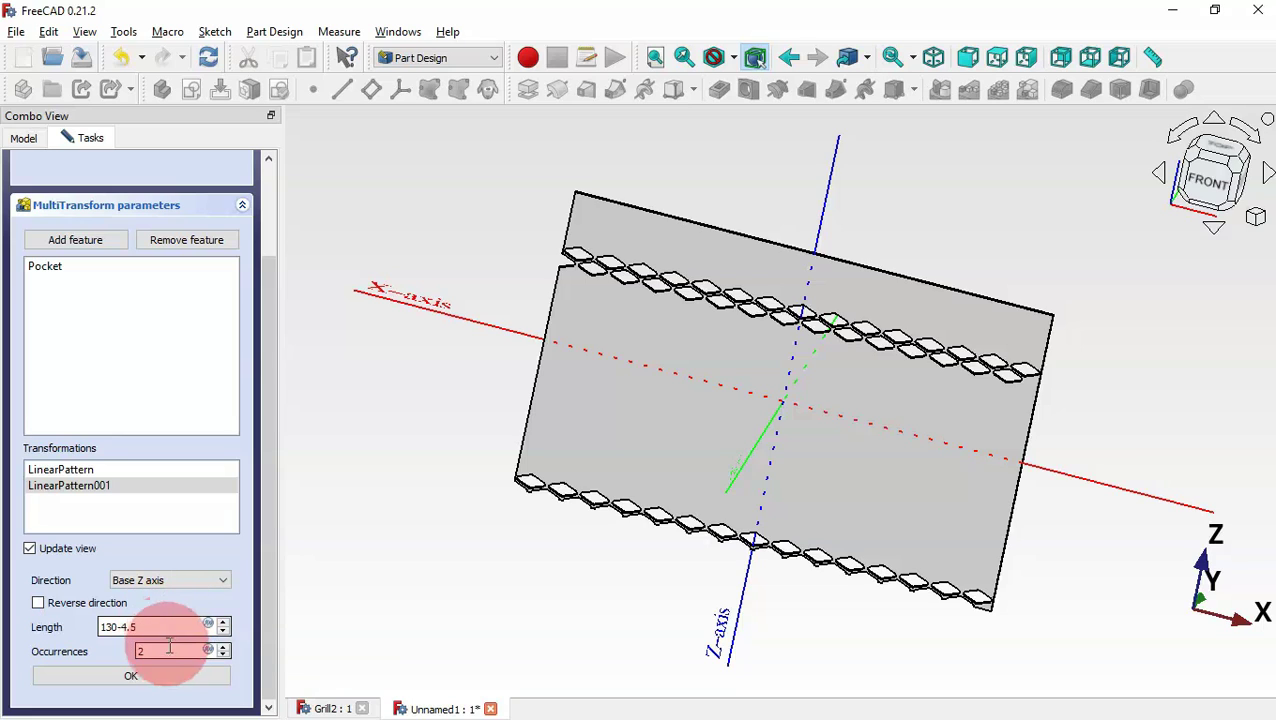
pyautogui.click(187, 655)
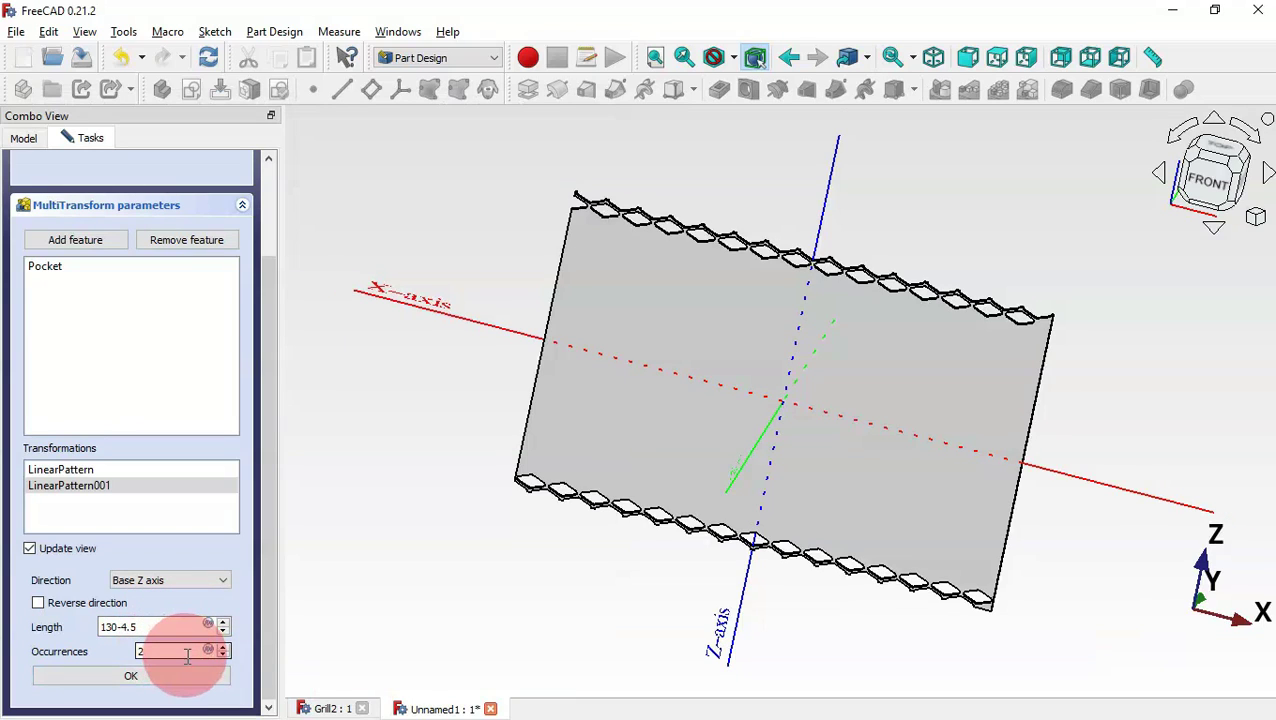
pyautogui.doubleClick(187, 655)
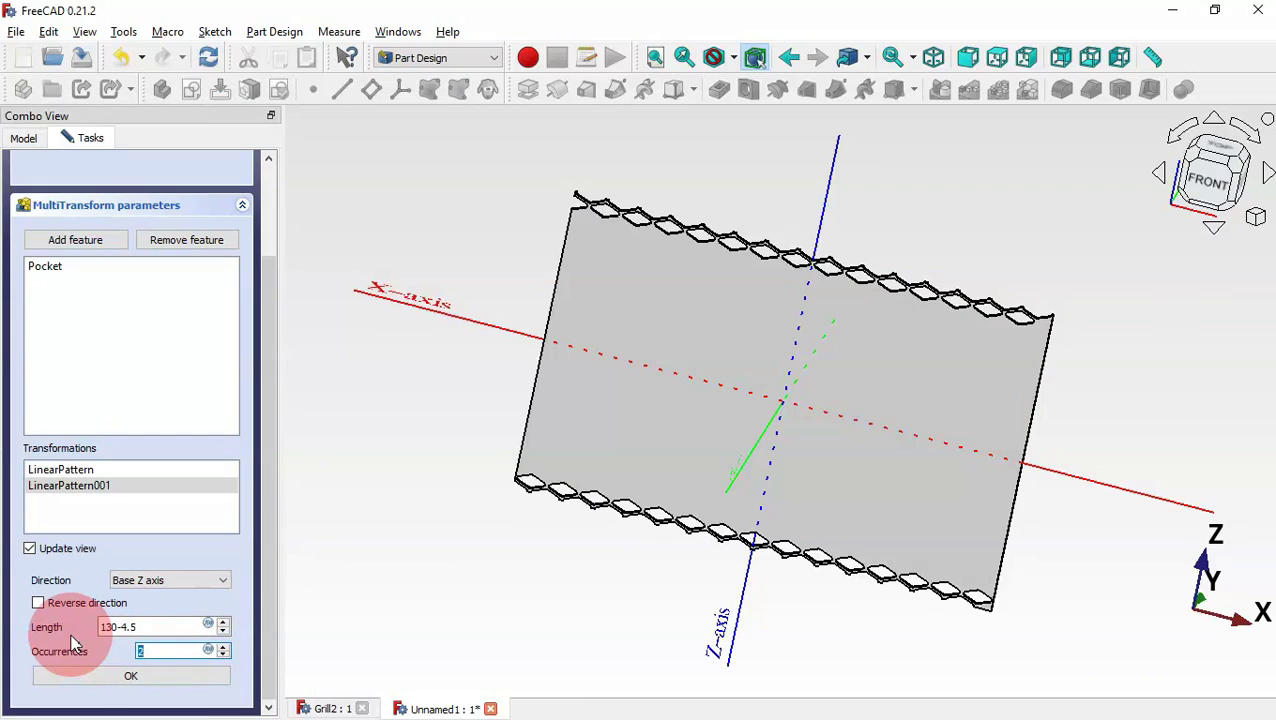
pyautogui.write('14')
pyautogui.click(363, 594)
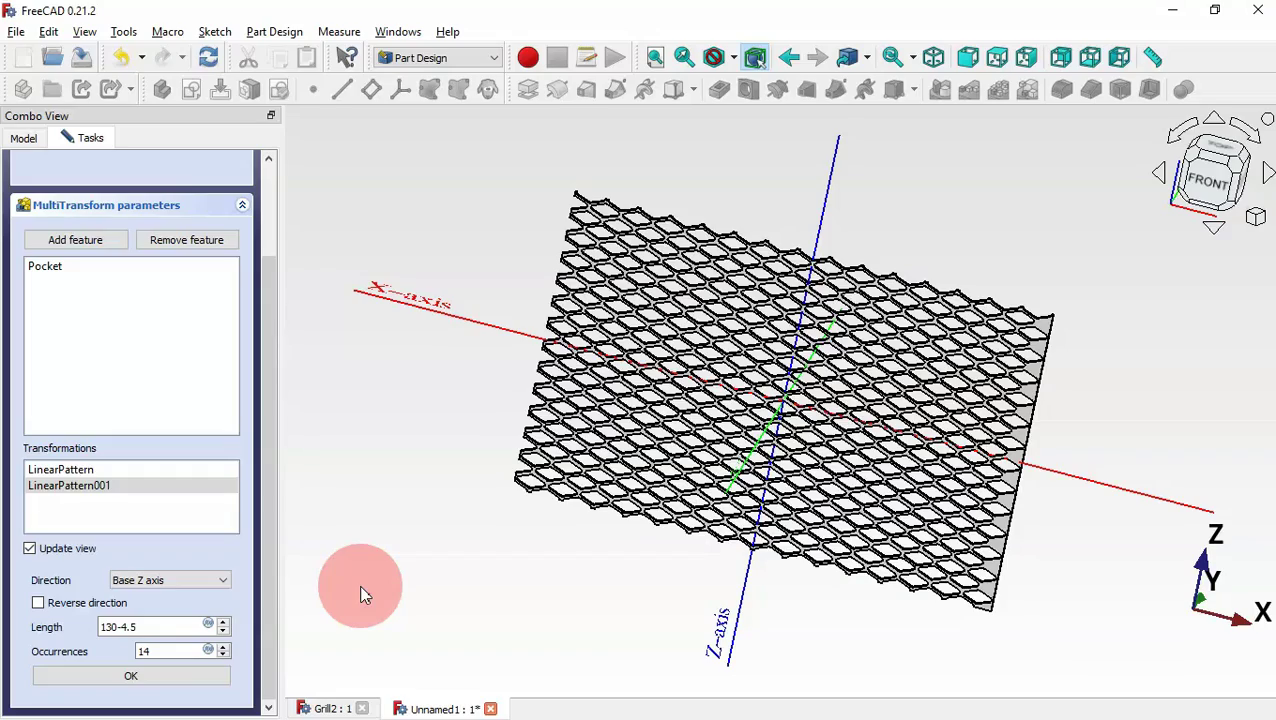
pyautogui.moveTo(884, 249); pyautogui.dragTo(848, 267)
pyautogui.click(186, 681)
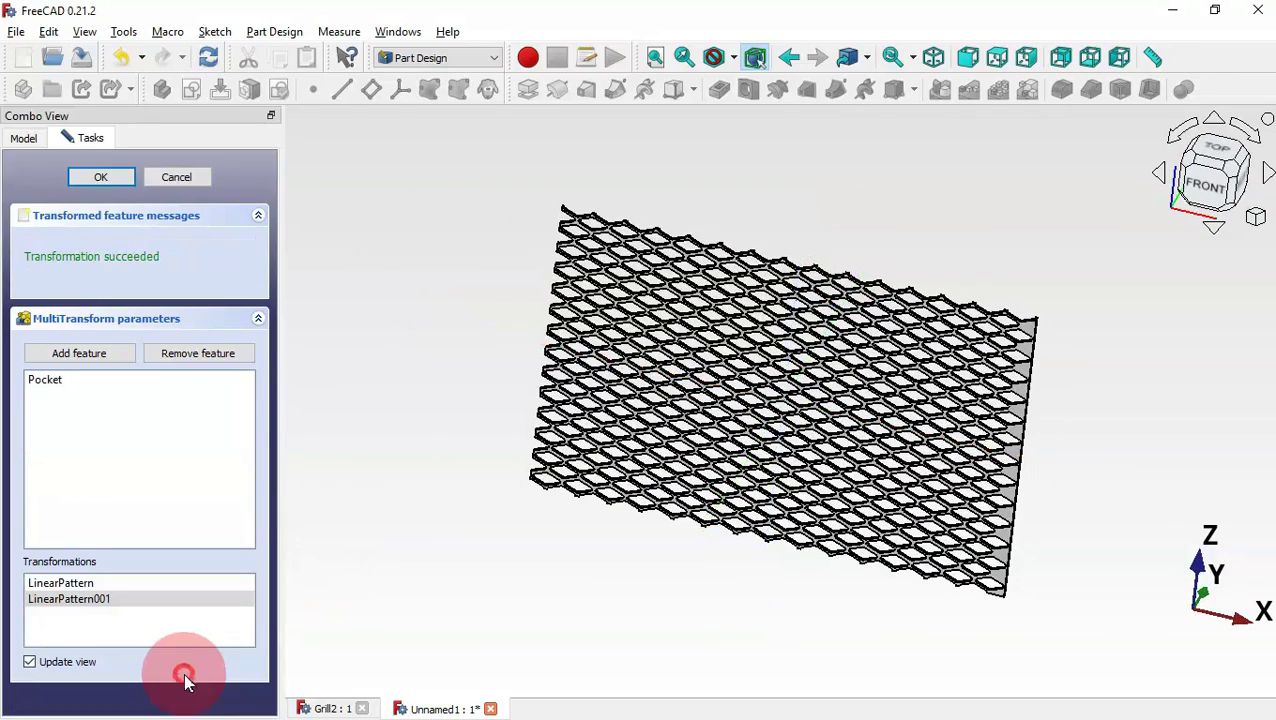
# Commit the MultiTransform feature and inspect the fully perforated diamond-mesh plate.
pyautogui.click(101, 177)
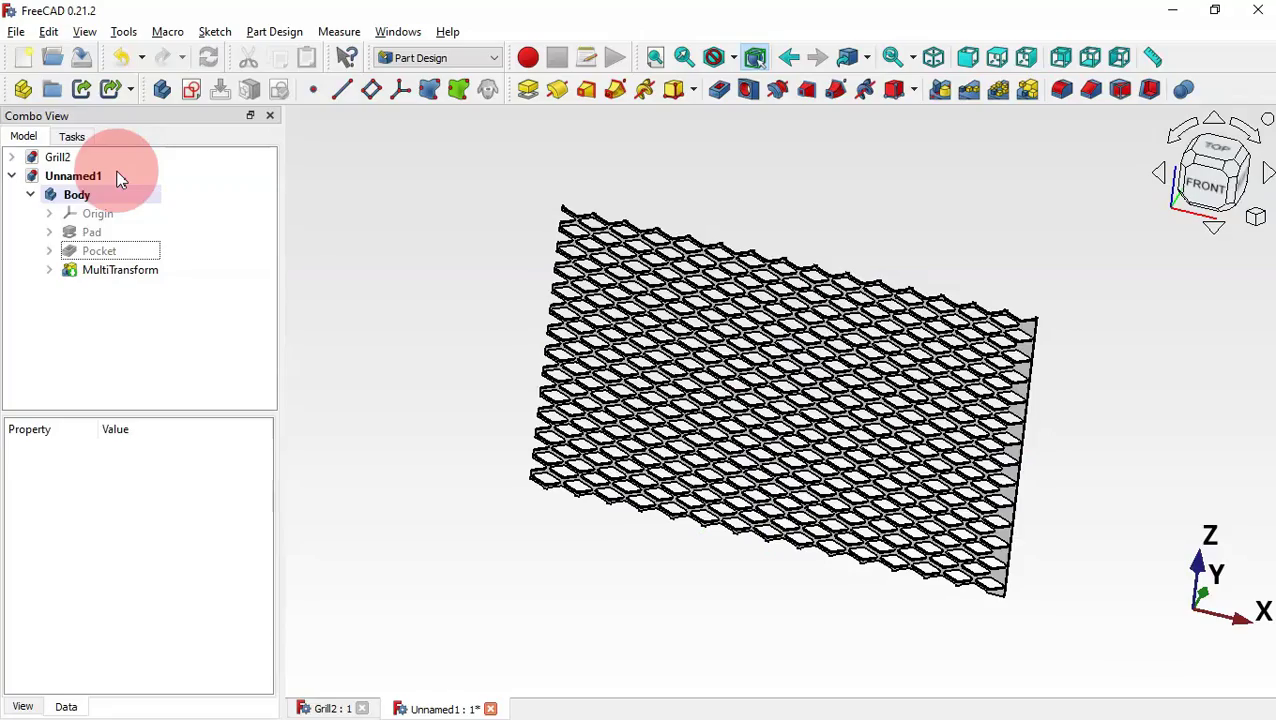
pyautogui.moveTo(359, 296); pyautogui.dragTo(275, 305)
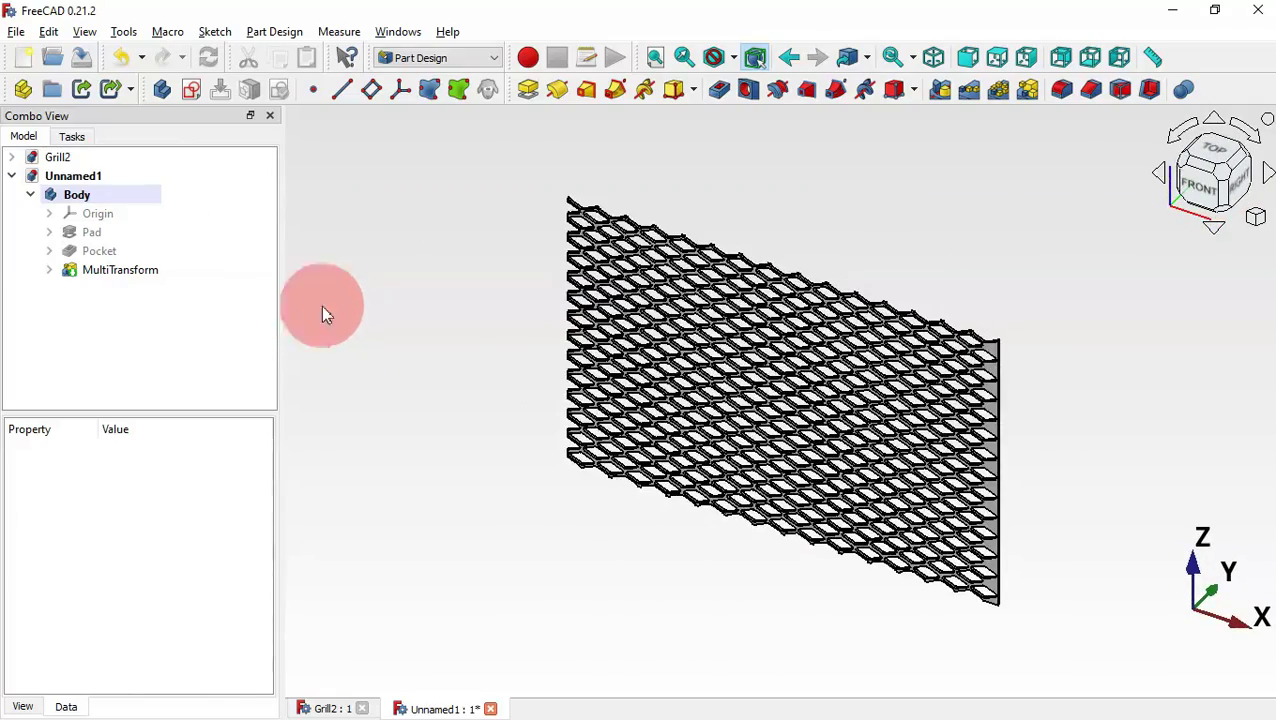
pyautogui.scroll(4, 970, 455)
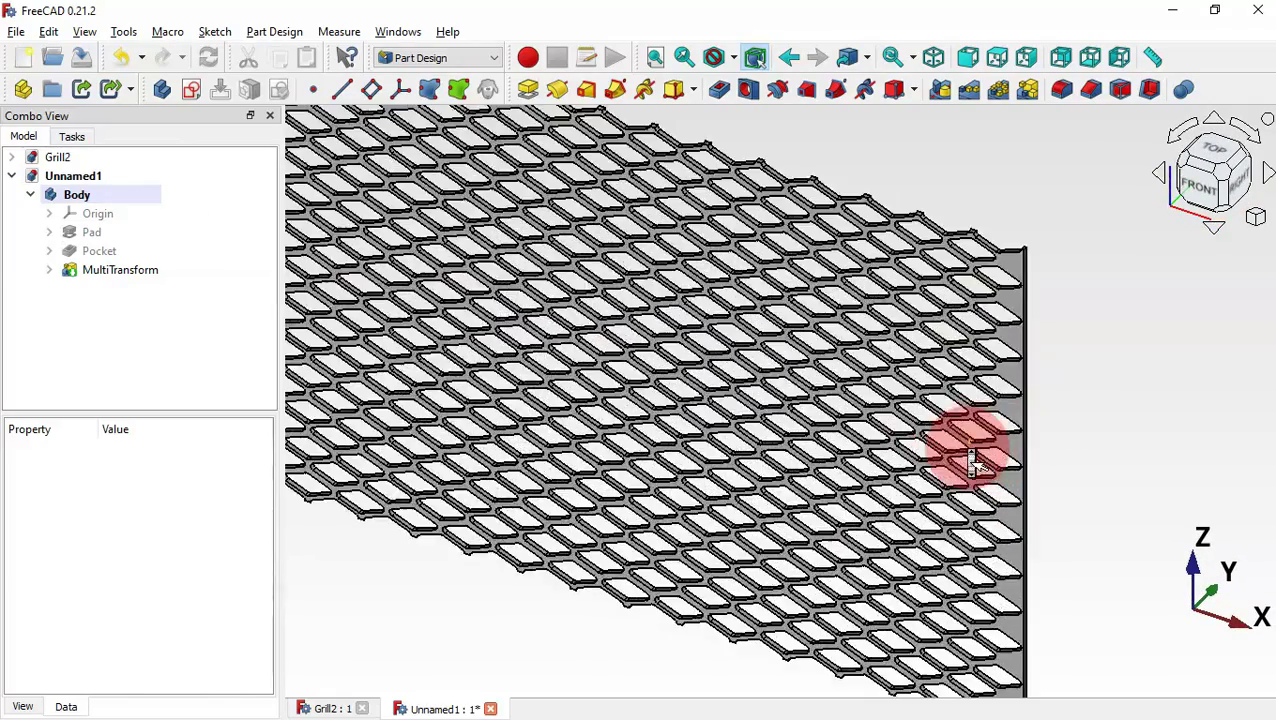
pyautogui.scroll(-5, 972, 460)
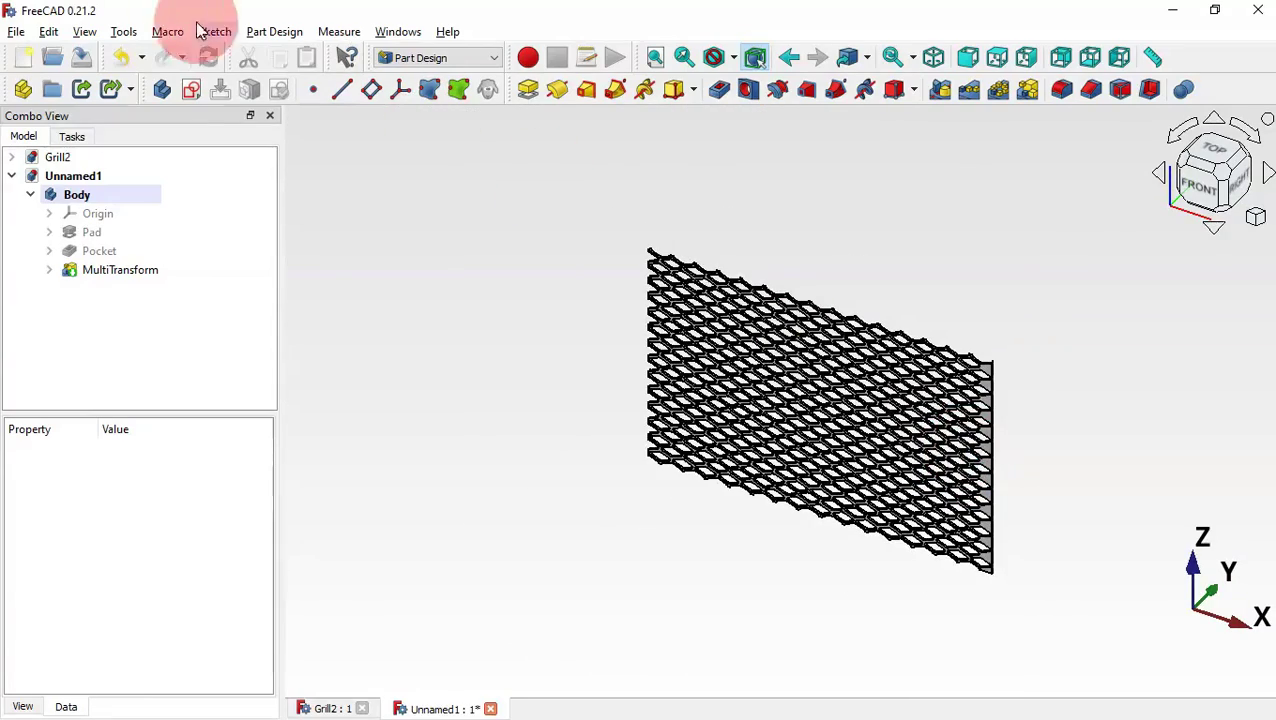
# Create a sketch on the XZ plane with a rounded rectangle enclosing the mesh.
pyautogui.click(191, 89)
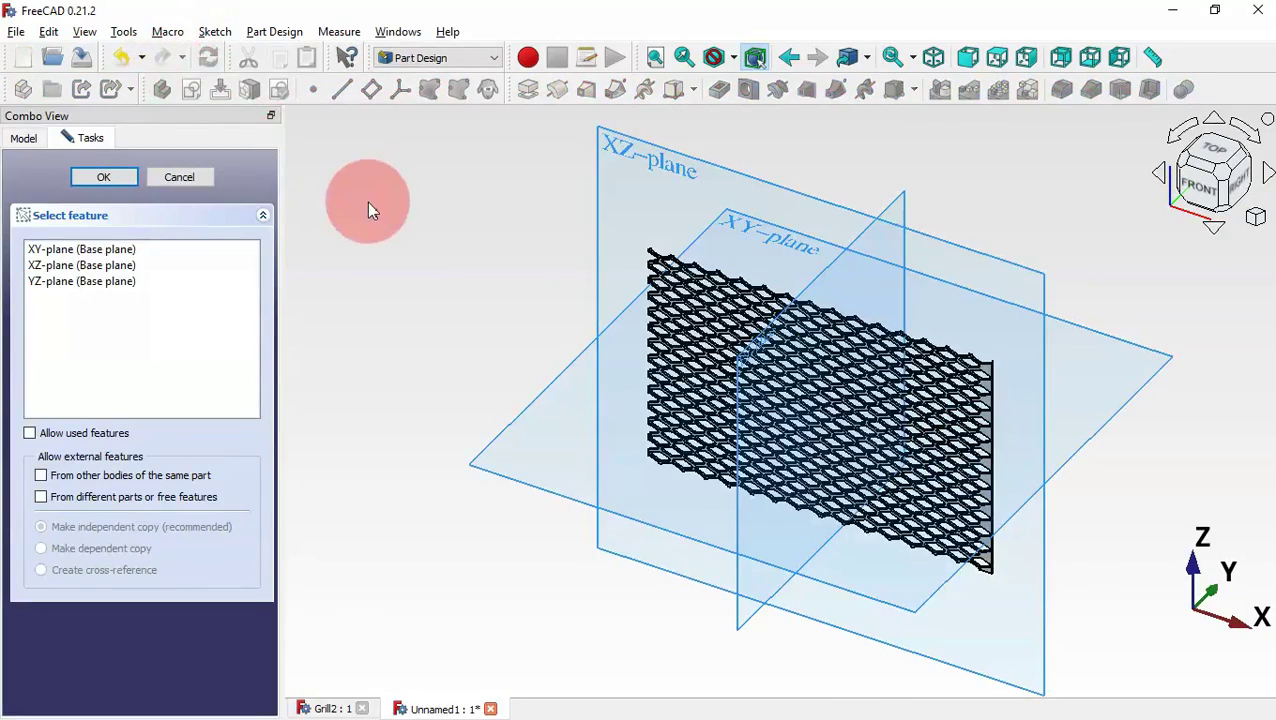
pyautogui.click(664, 158)
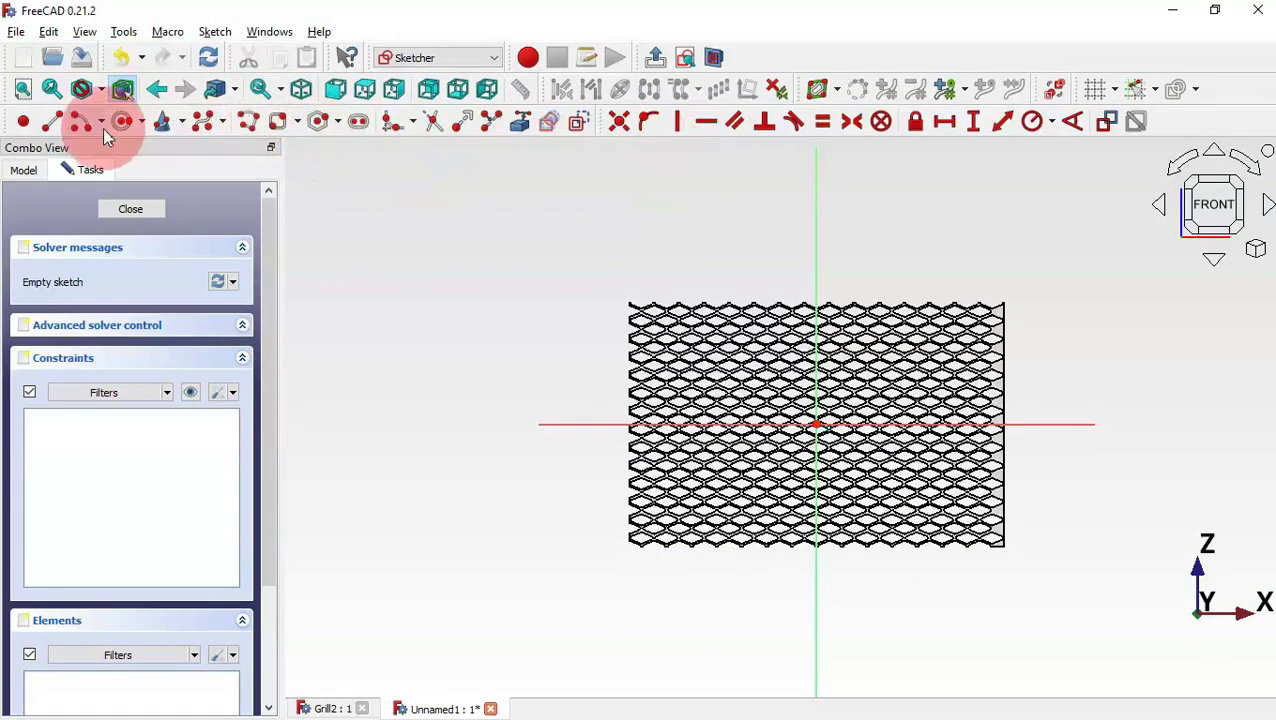
pyautogui.click(299, 122)
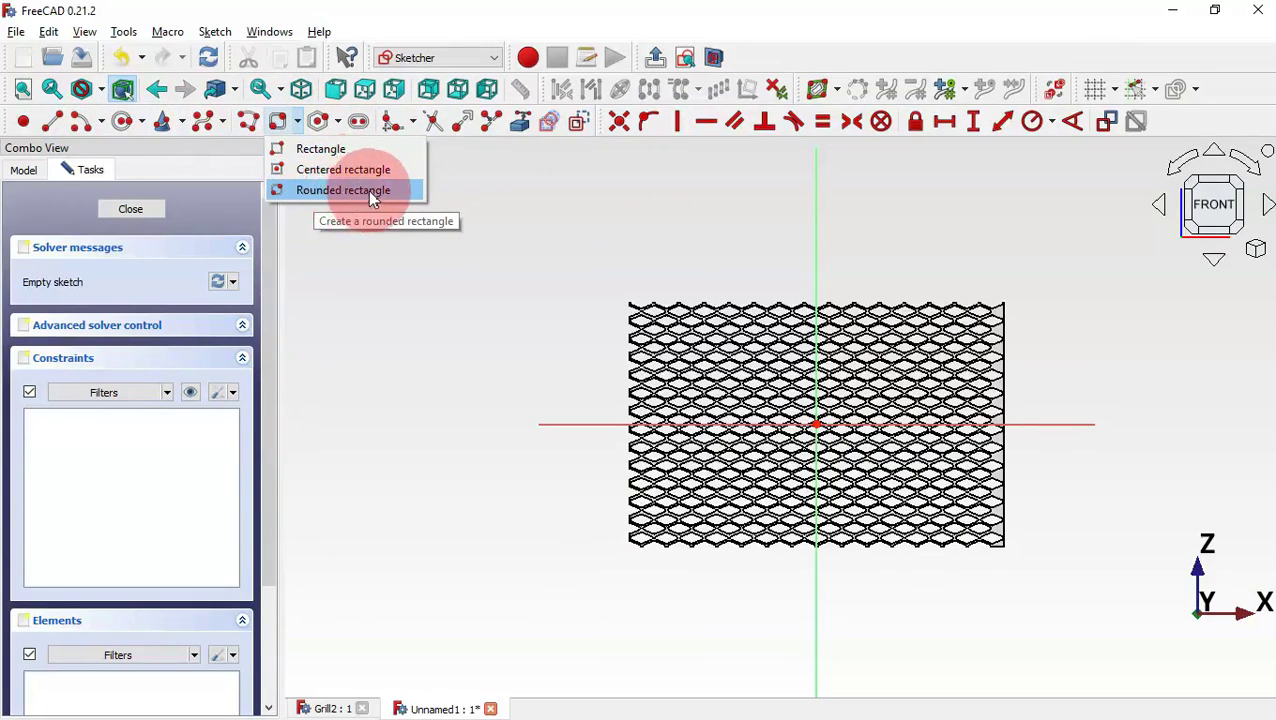
pyautogui.click(360, 191)
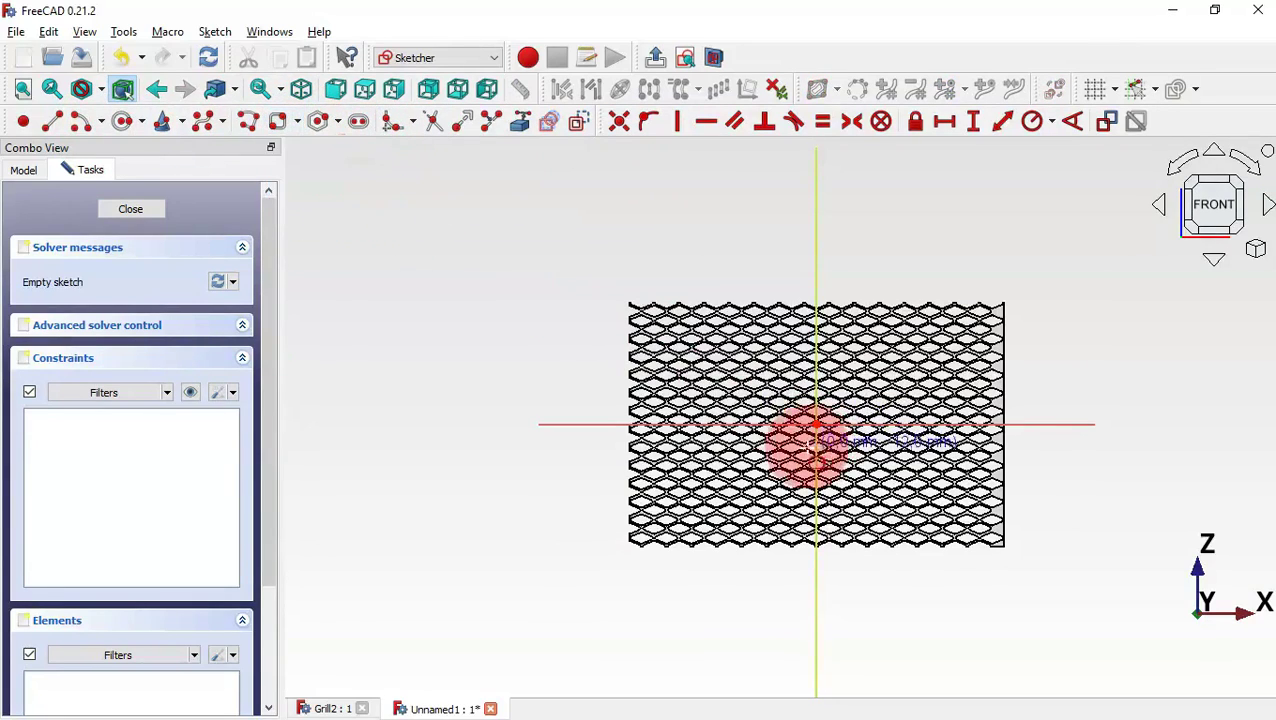
pyautogui.click(572, 254)
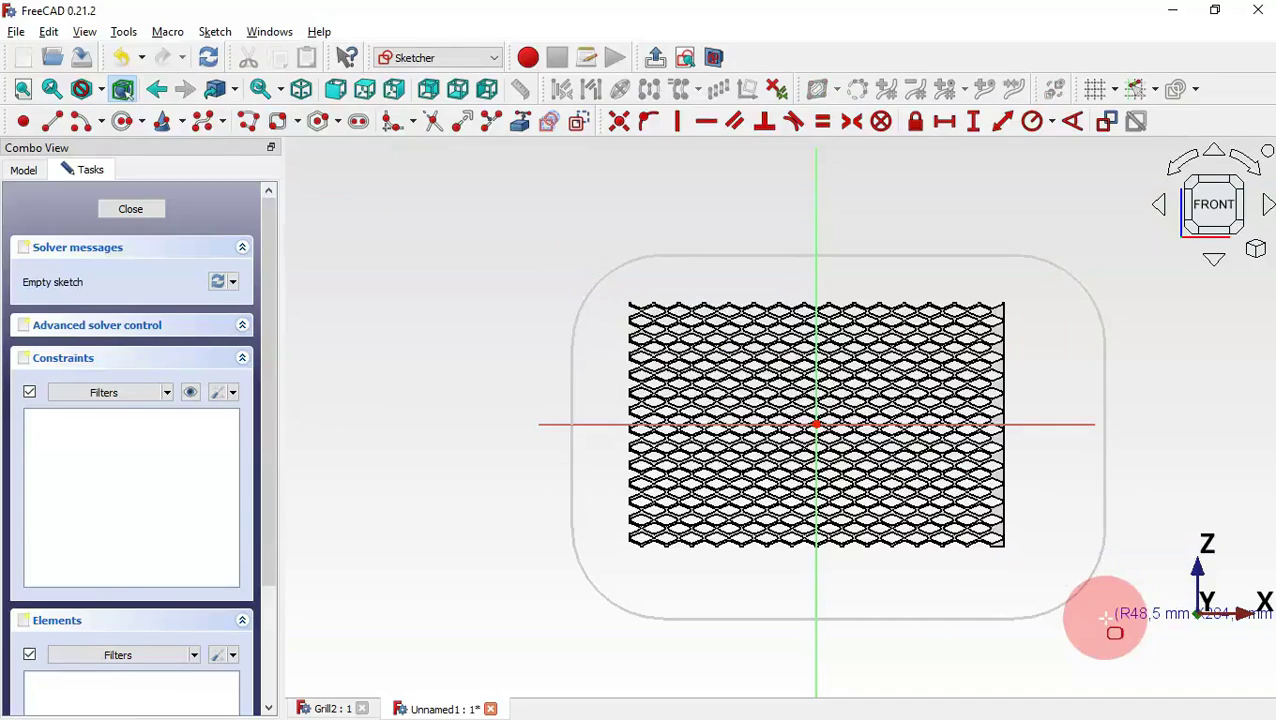
pyautogui.click(1105, 619)
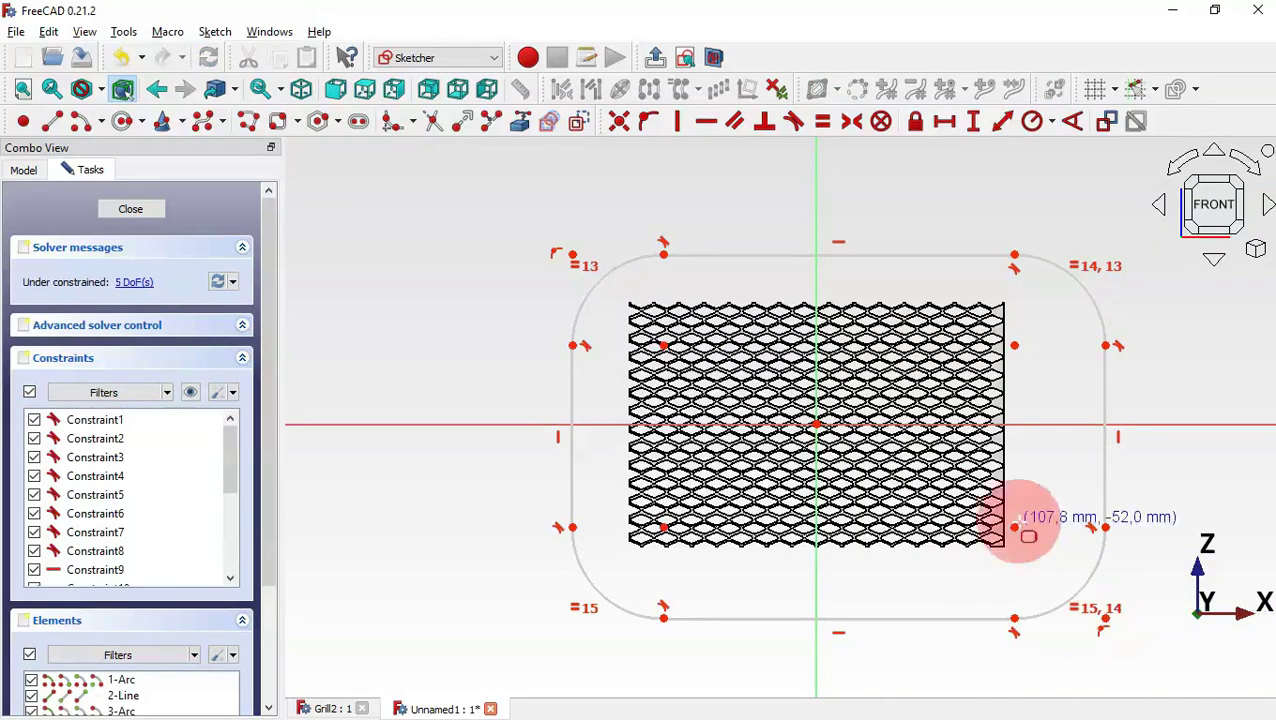
# Make the outline symmetric about the origin and give its corner arcs a 1 mm radius.
pyautogui.click(849, 121)
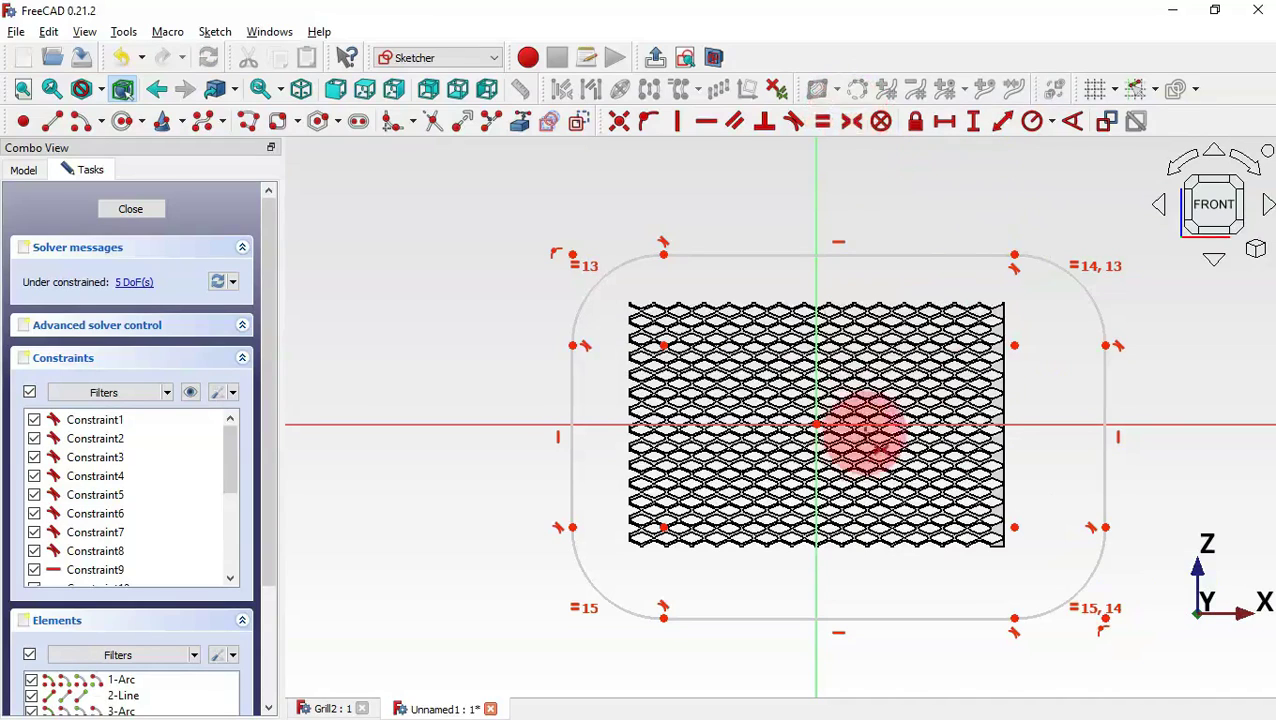
pyautogui.click(1014, 344)
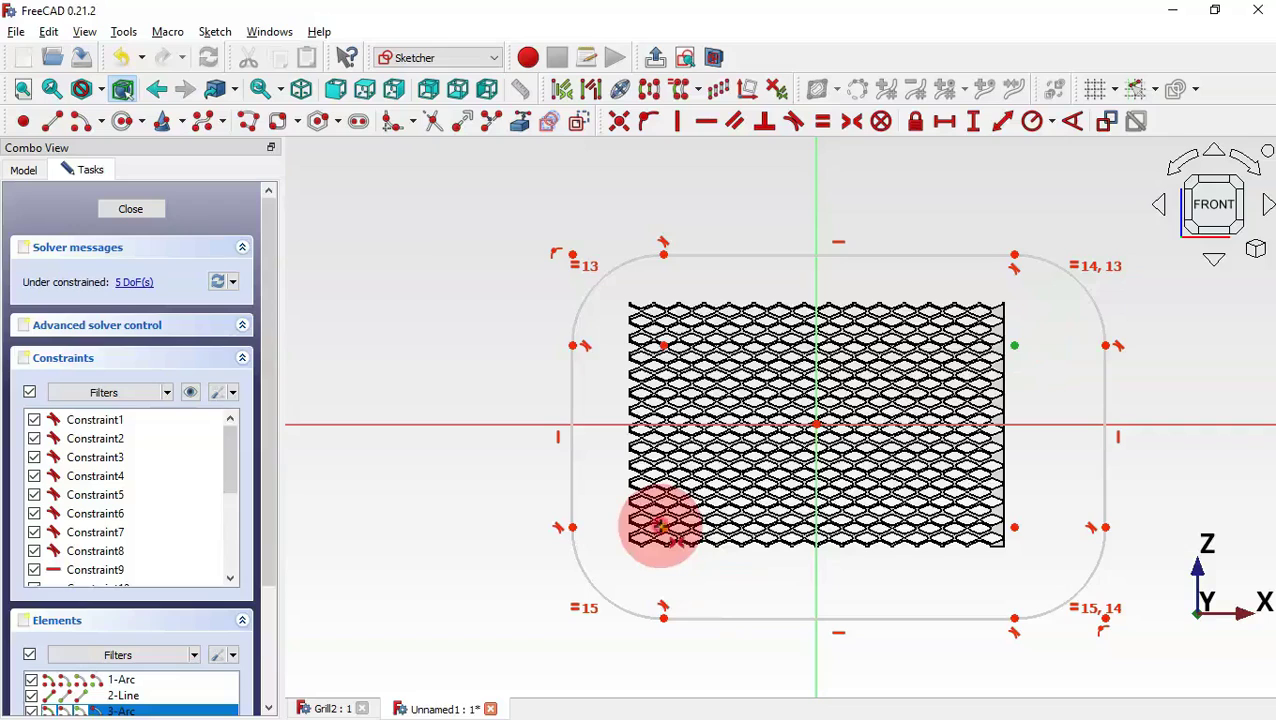
pyautogui.click(662, 527)
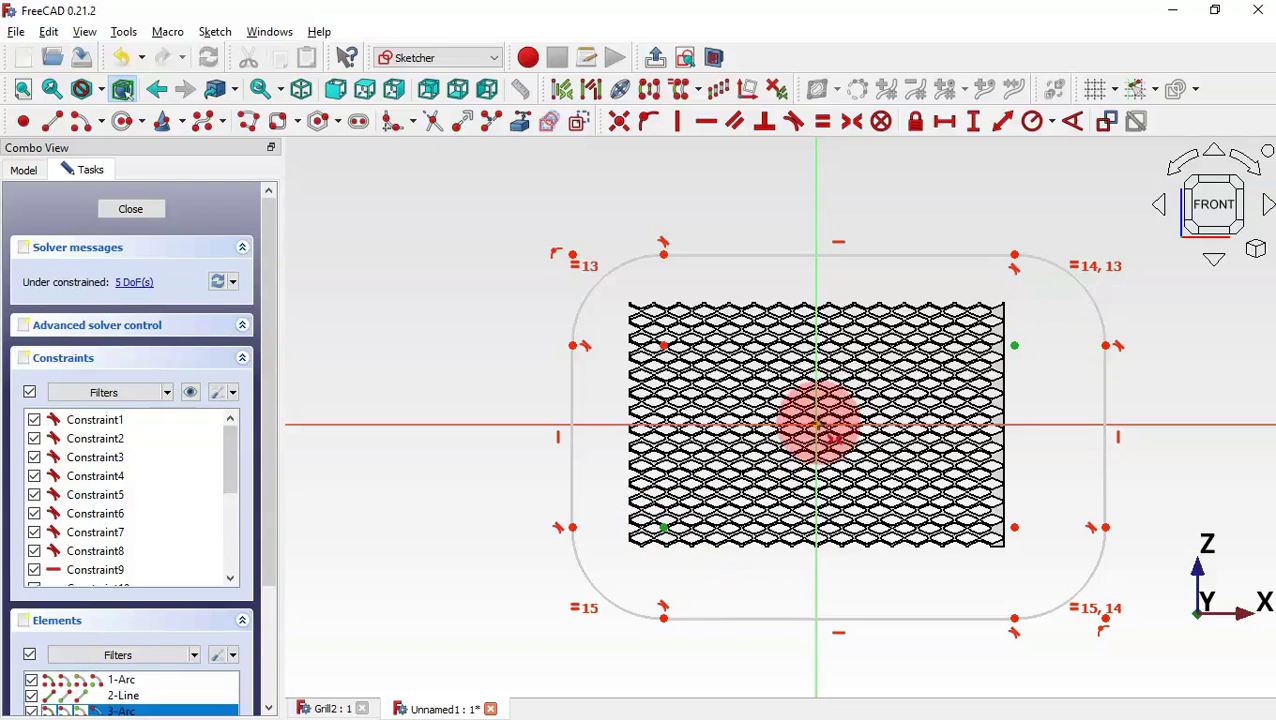
pyautogui.click(817, 423)
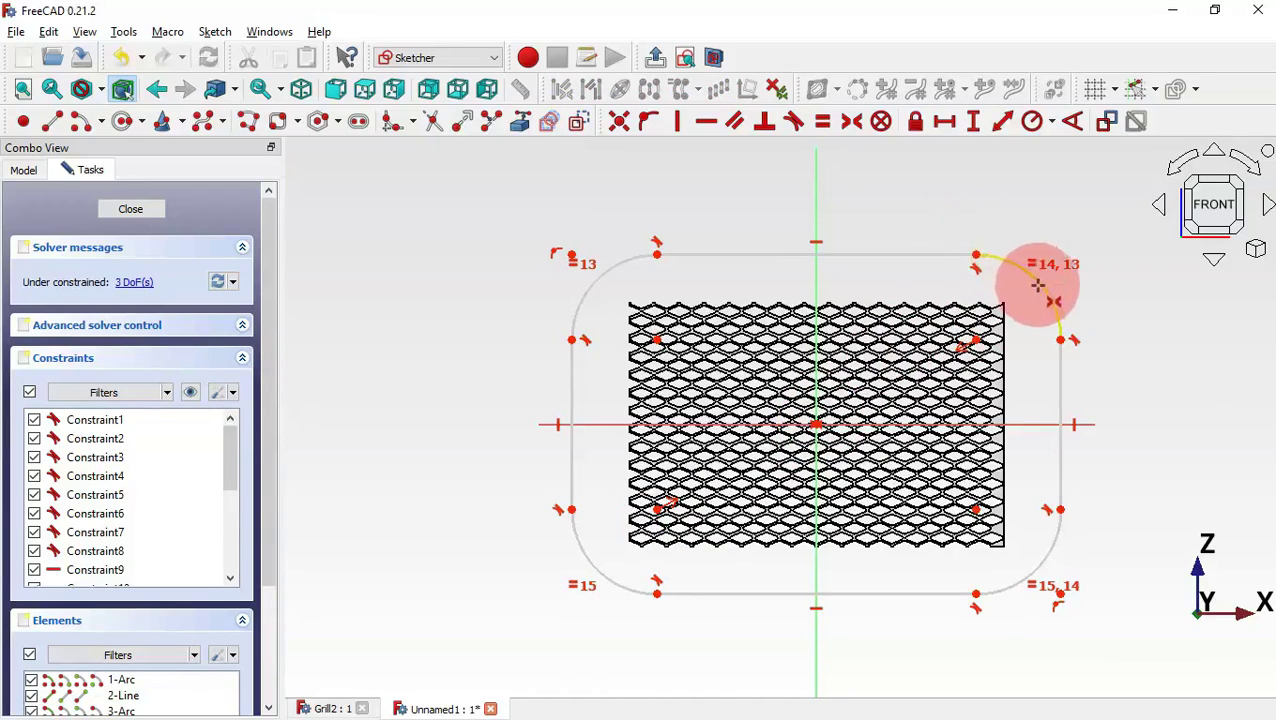
pyautogui.click(1031, 125)
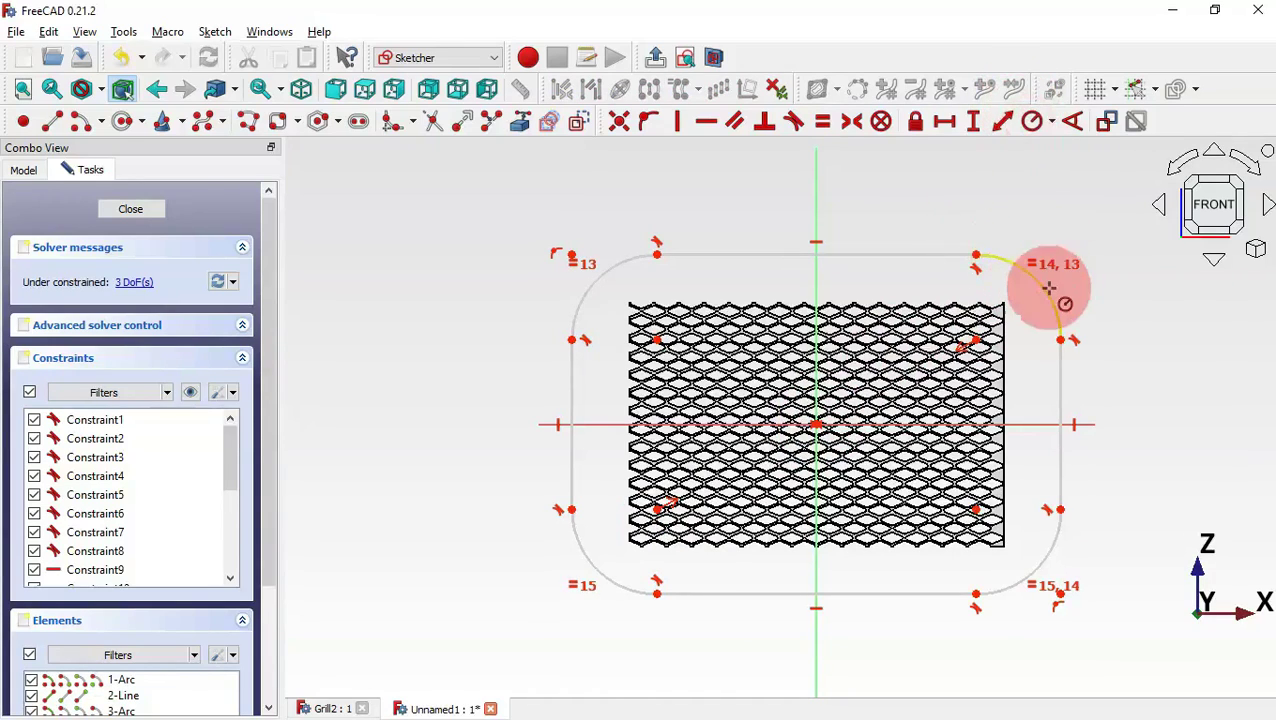
pyautogui.click(1048, 300)
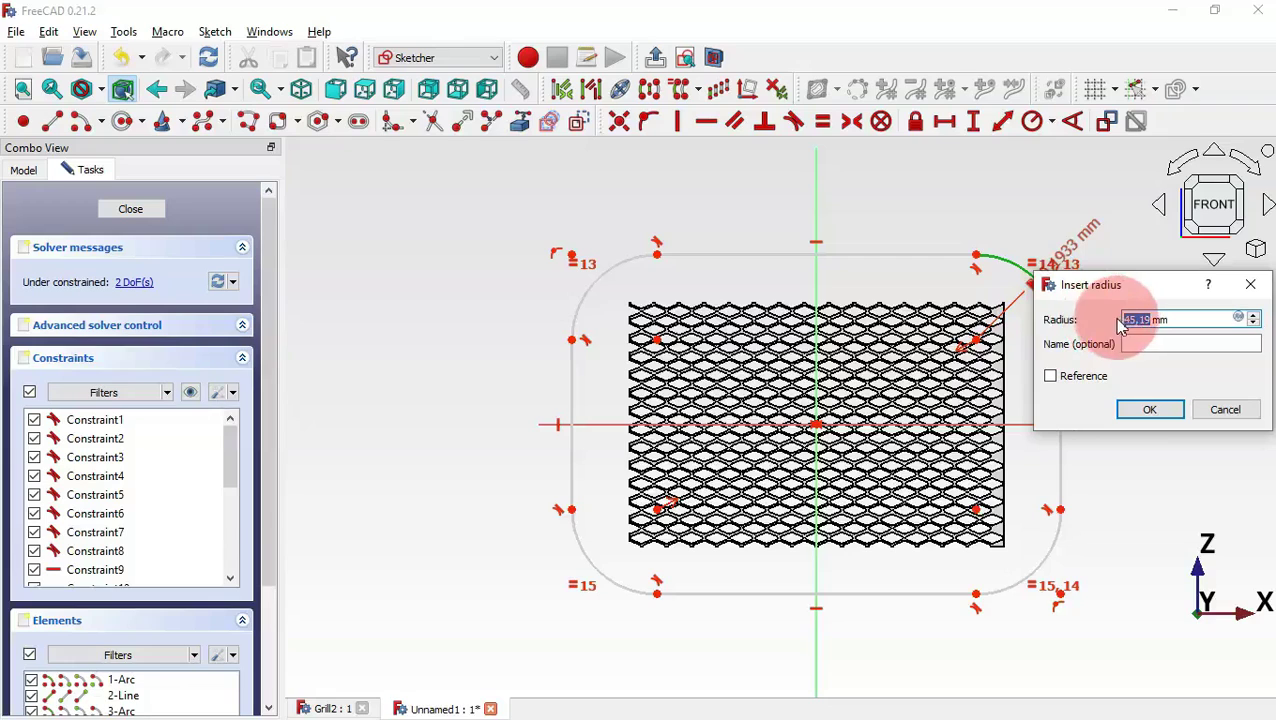
pyautogui.write('1')
pyautogui.press('Return')
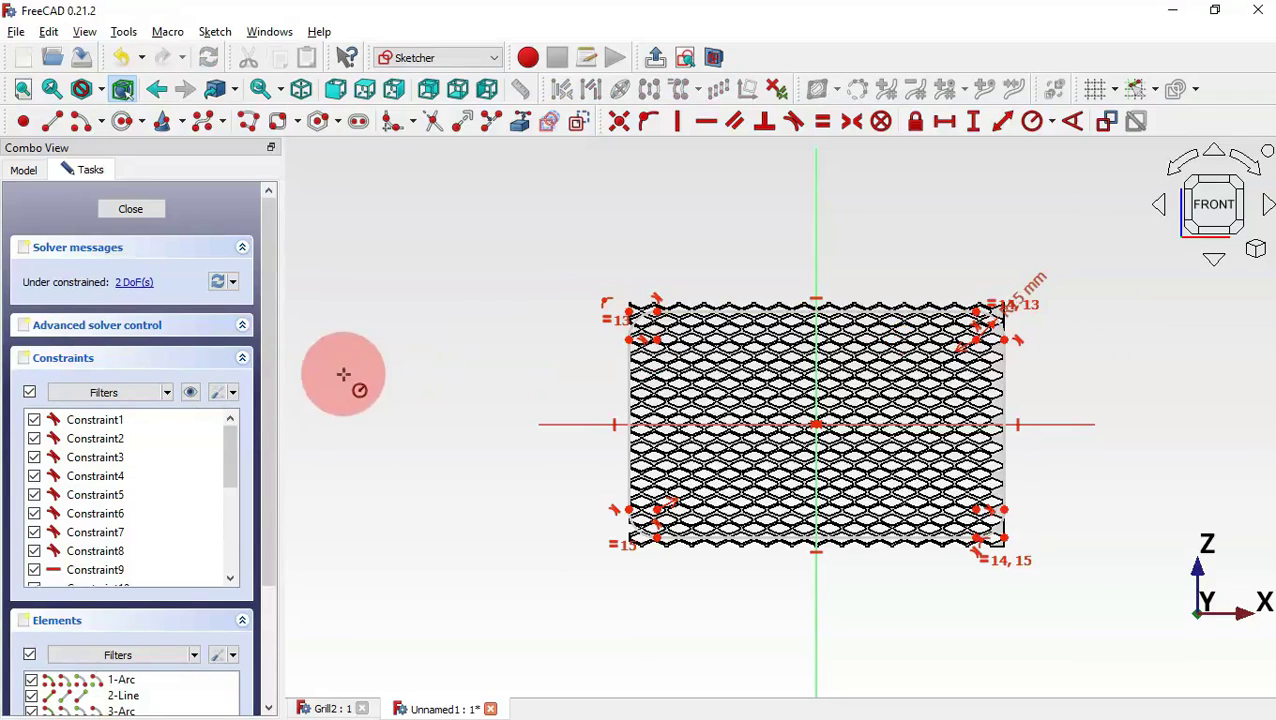
pyautogui.click(191, 394)
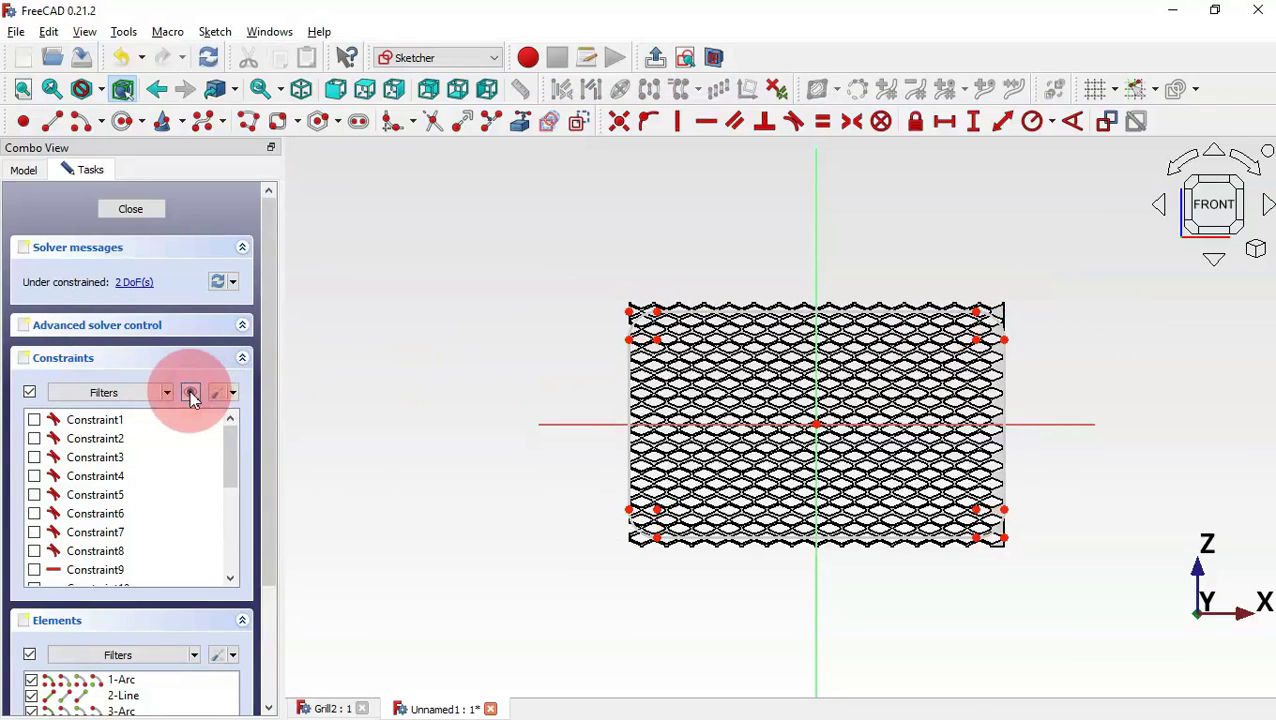
pyautogui.scroll(3, 862, 342)
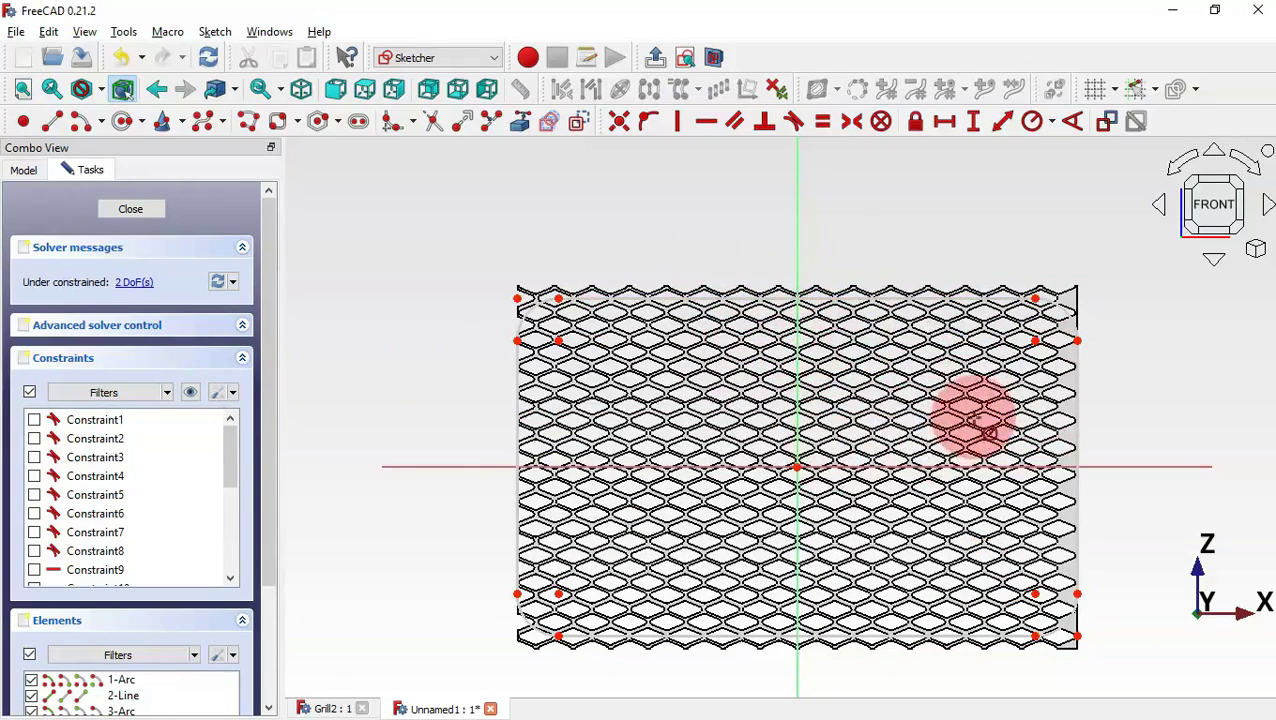
# Dimension the outline 121 mm tall and 187 mm wide, moving both labels clear of the mesh.
pyautogui.click(971, 125)
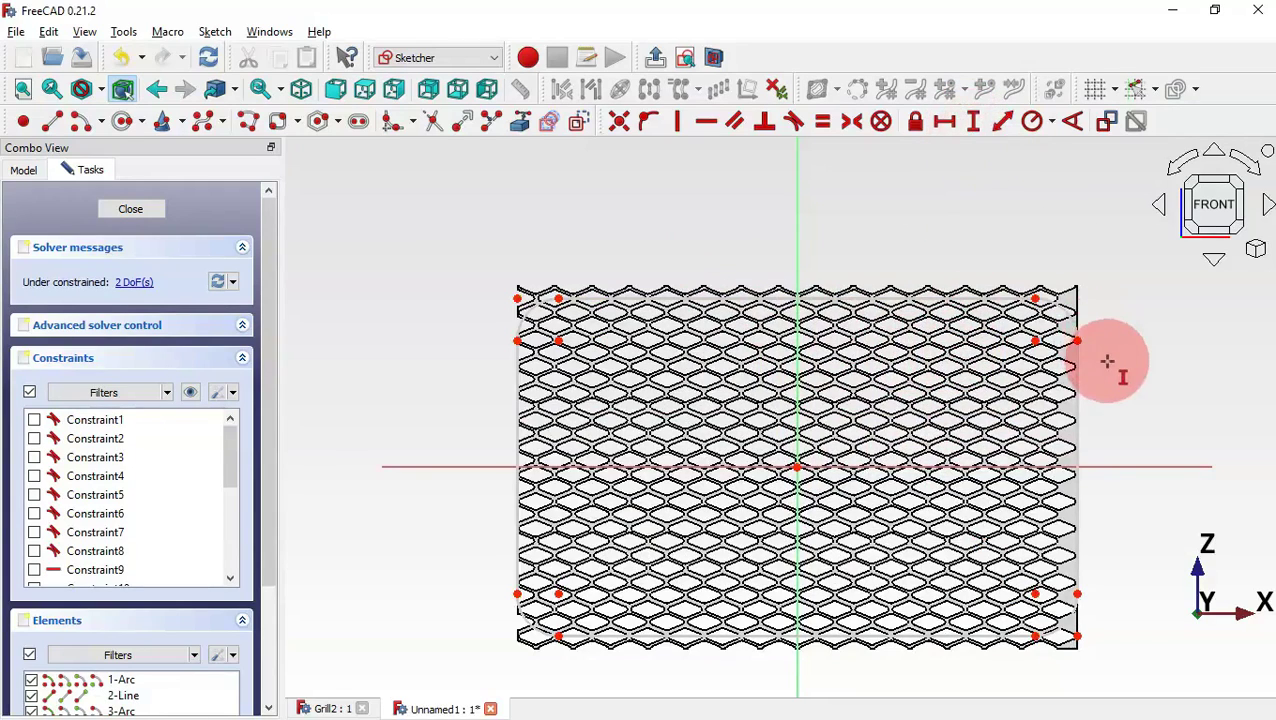
pyautogui.click(1035, 297)
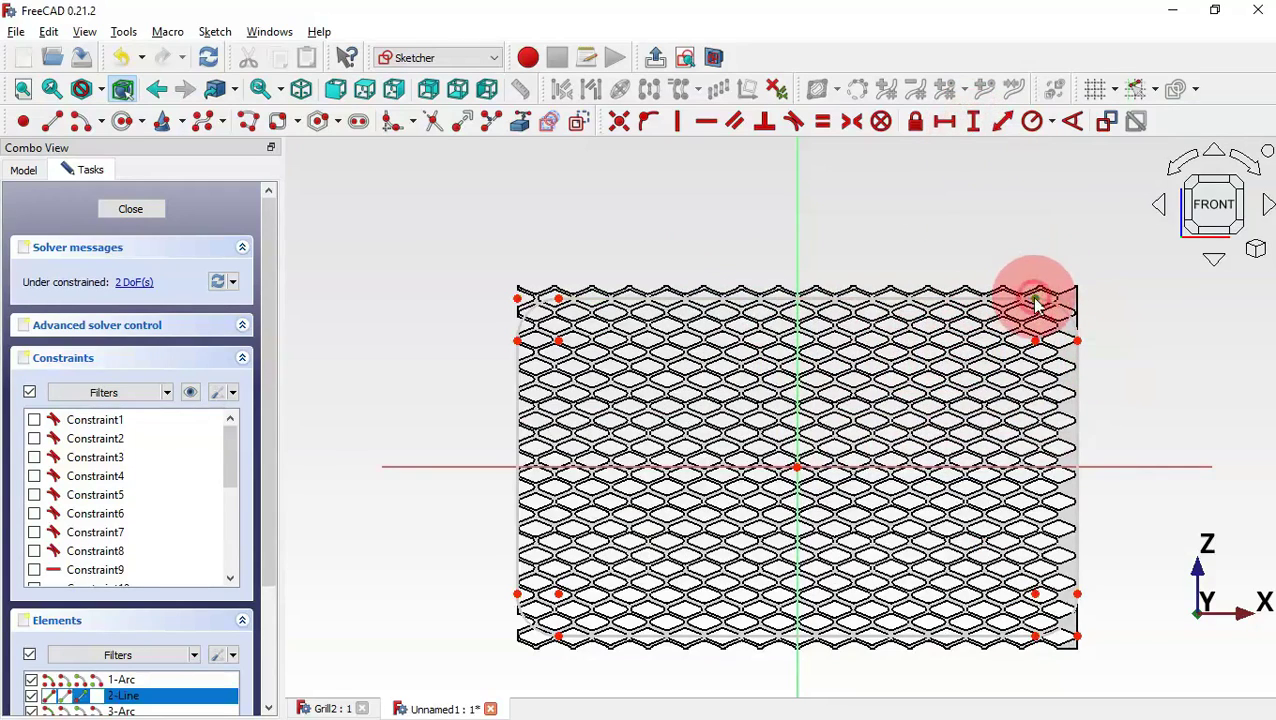
pyautogui.click(1035, 636)
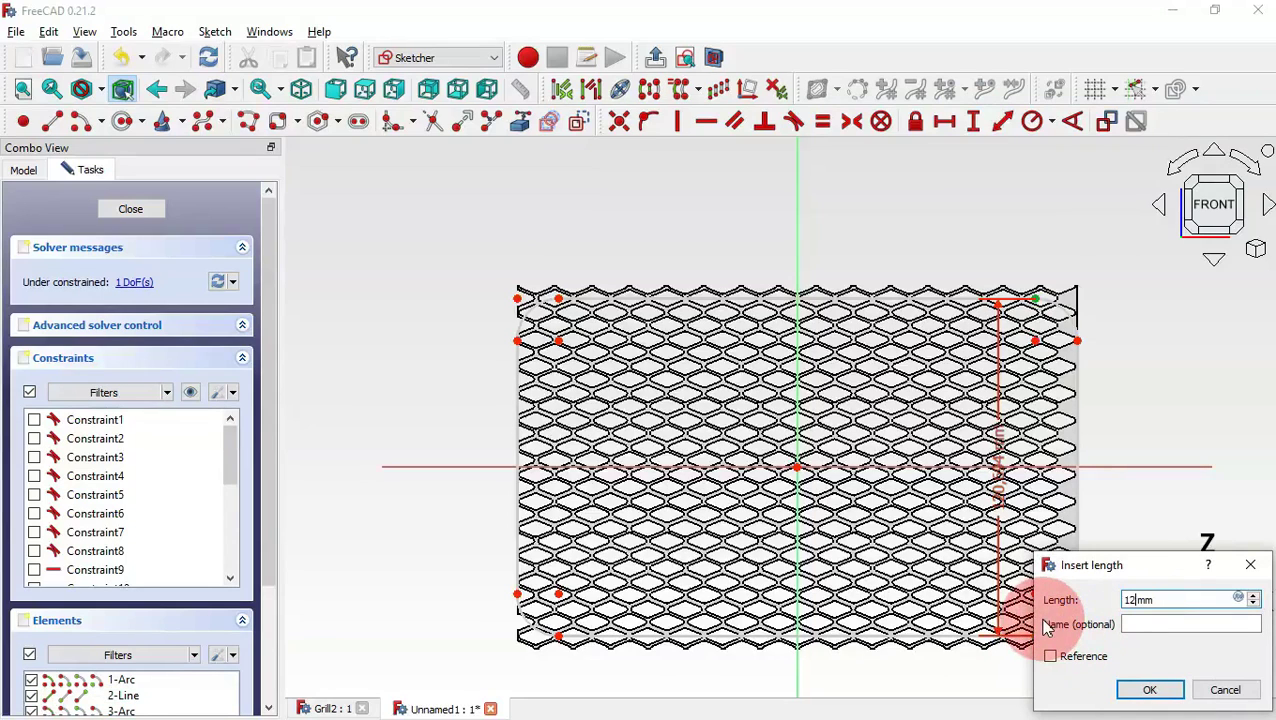
pyautogui.press('Return')
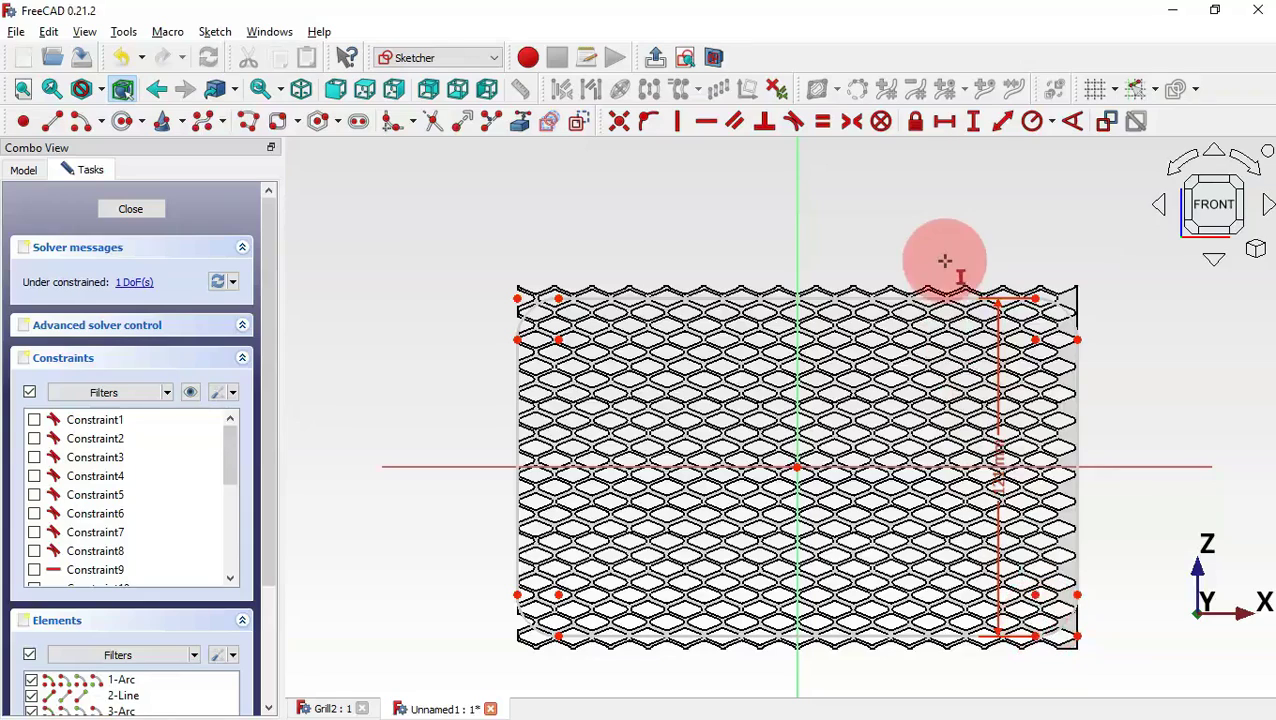
pyautogui.click(940, 124)
pyautogui.click(518, 340)
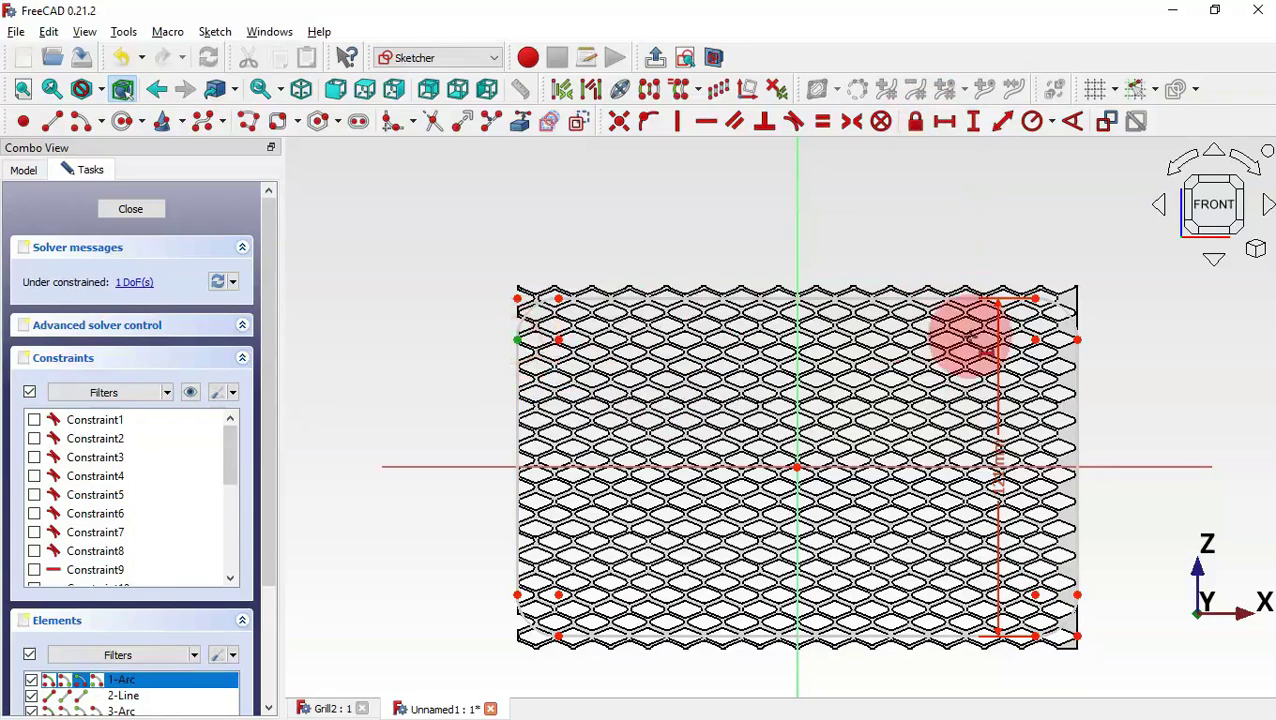
pyautogui.click(1078, 340)
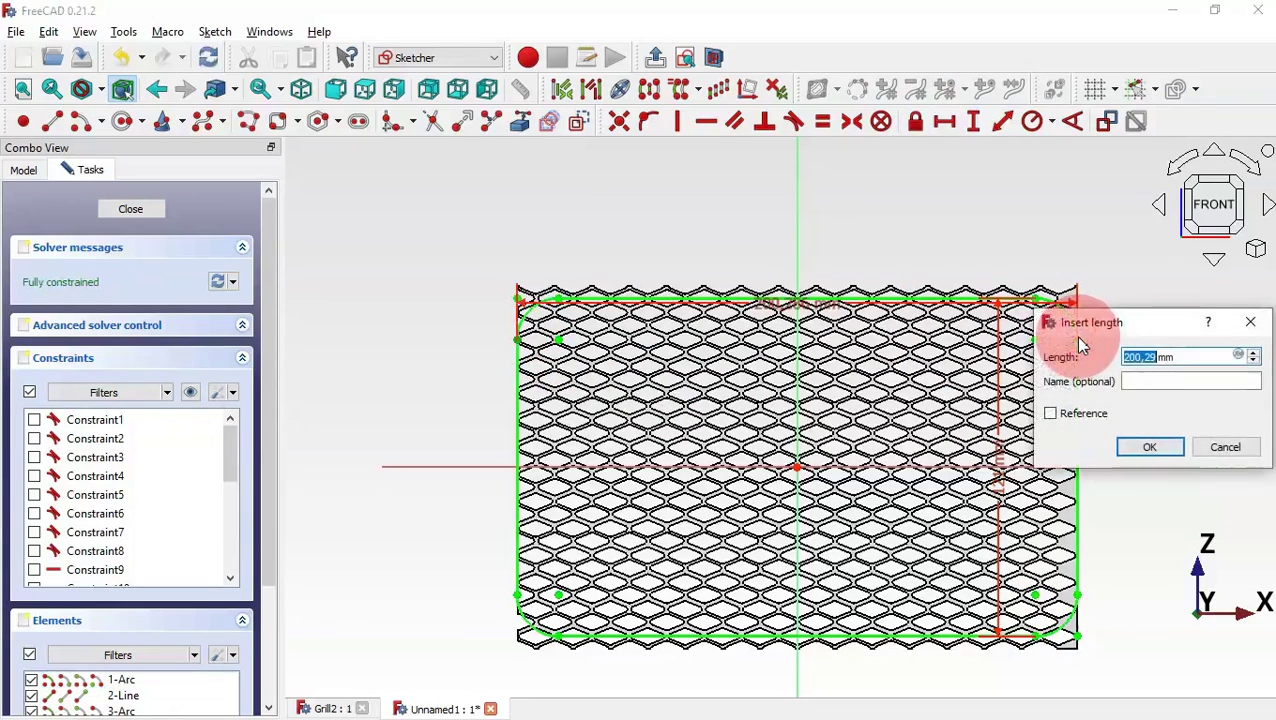
pyautogui.moveTo(1182, 364); pyautogui.dragTo(1098, 355)
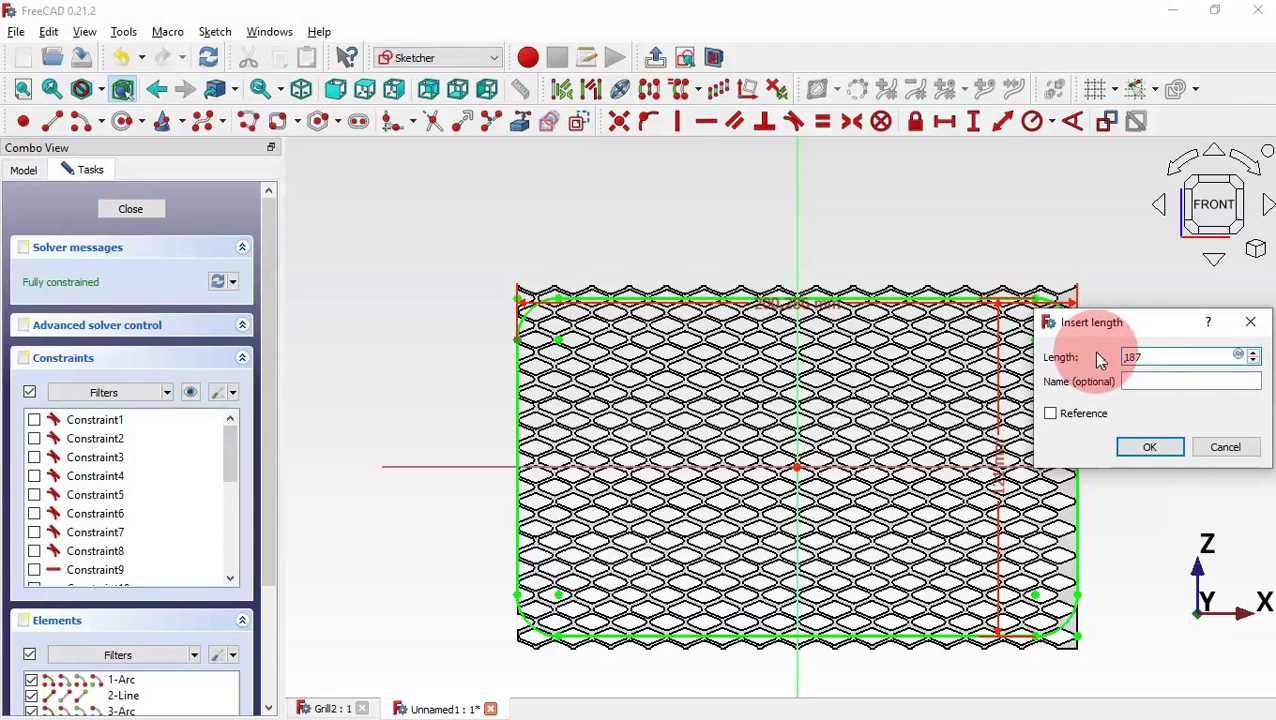
pyautogui.write('187')
pyautogui.press('Return')
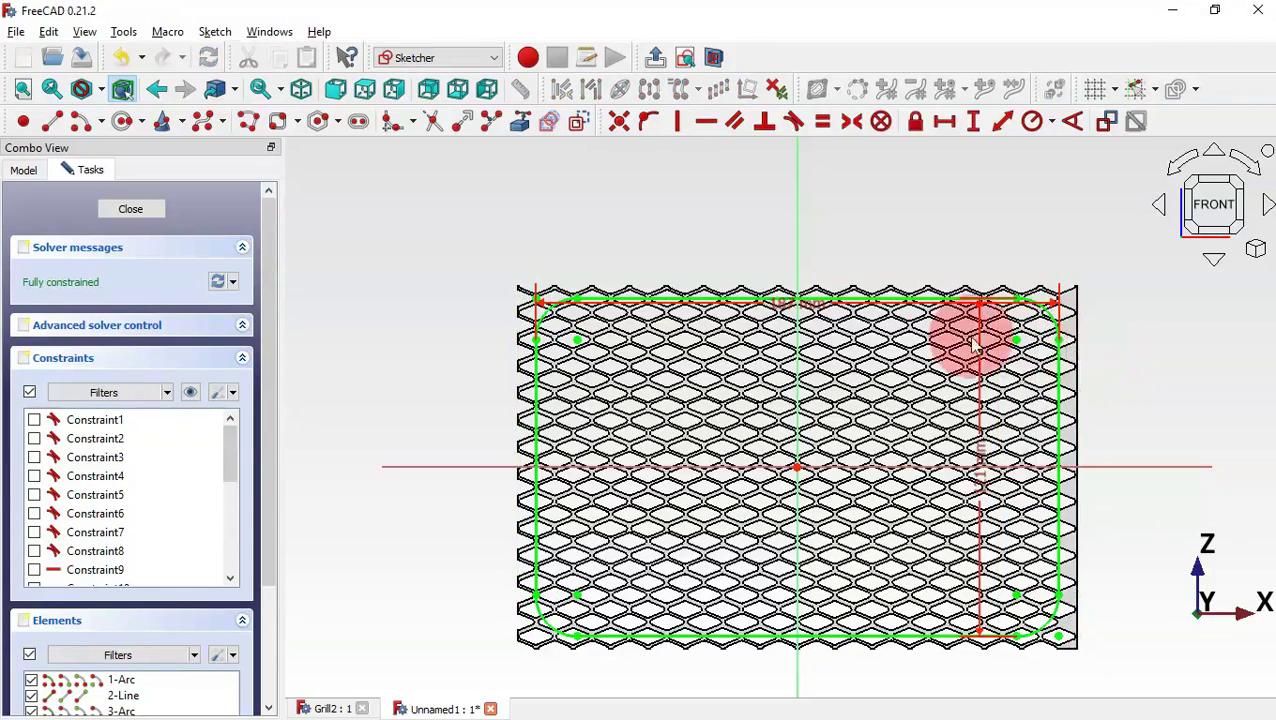
pyautogui.moveTo(790, 316); pyautogui.dragTo(789, 213)
pyautogui.moveTo(985, 460); pyautogui.dragTo(1190, 452)
pyautogui.scroll(-1, 615, 398)
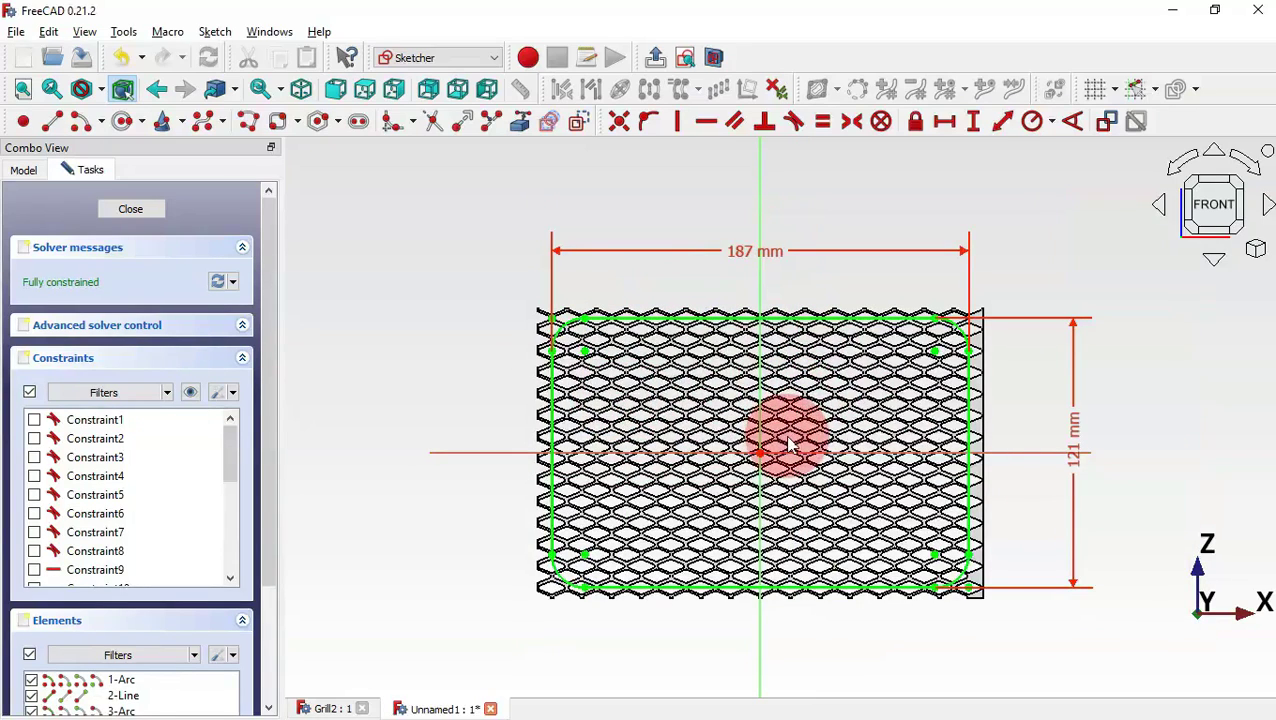
# Draw a centred rectangle from the origin surrounding the rounded outline, then close the sketch.
pyautogui.click(297, 124)
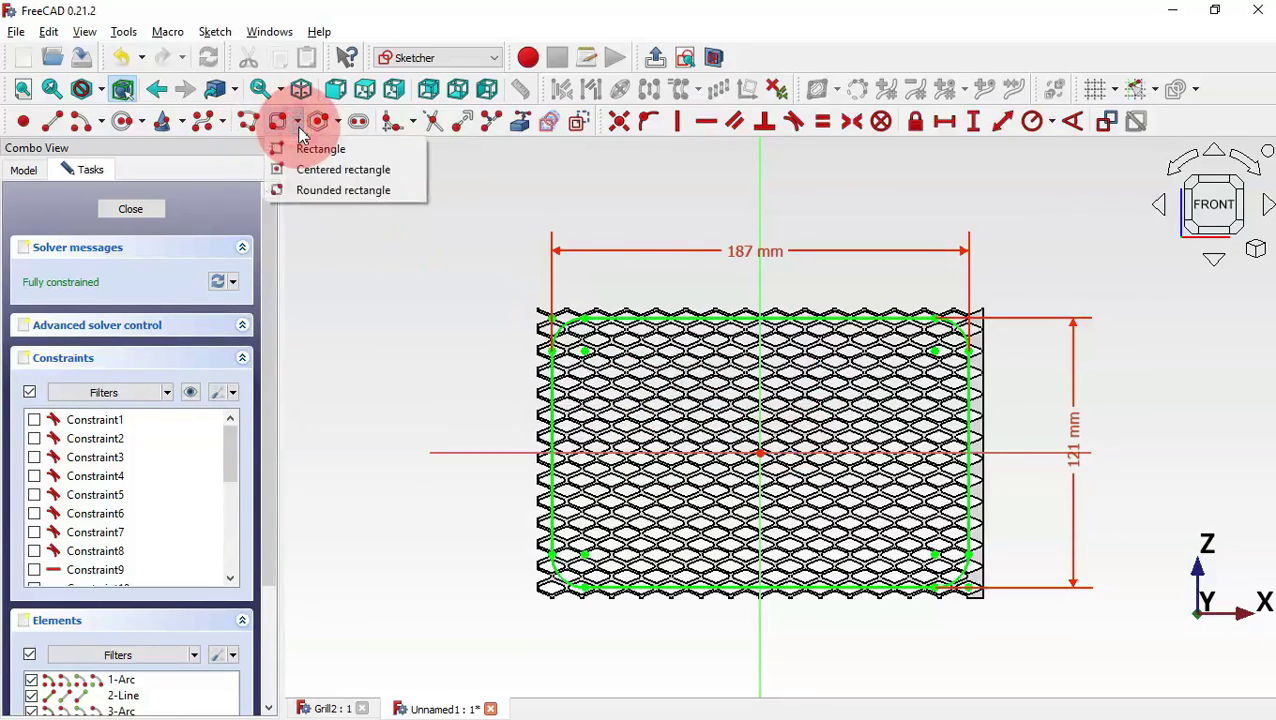
pyautogui.click(365, 172)
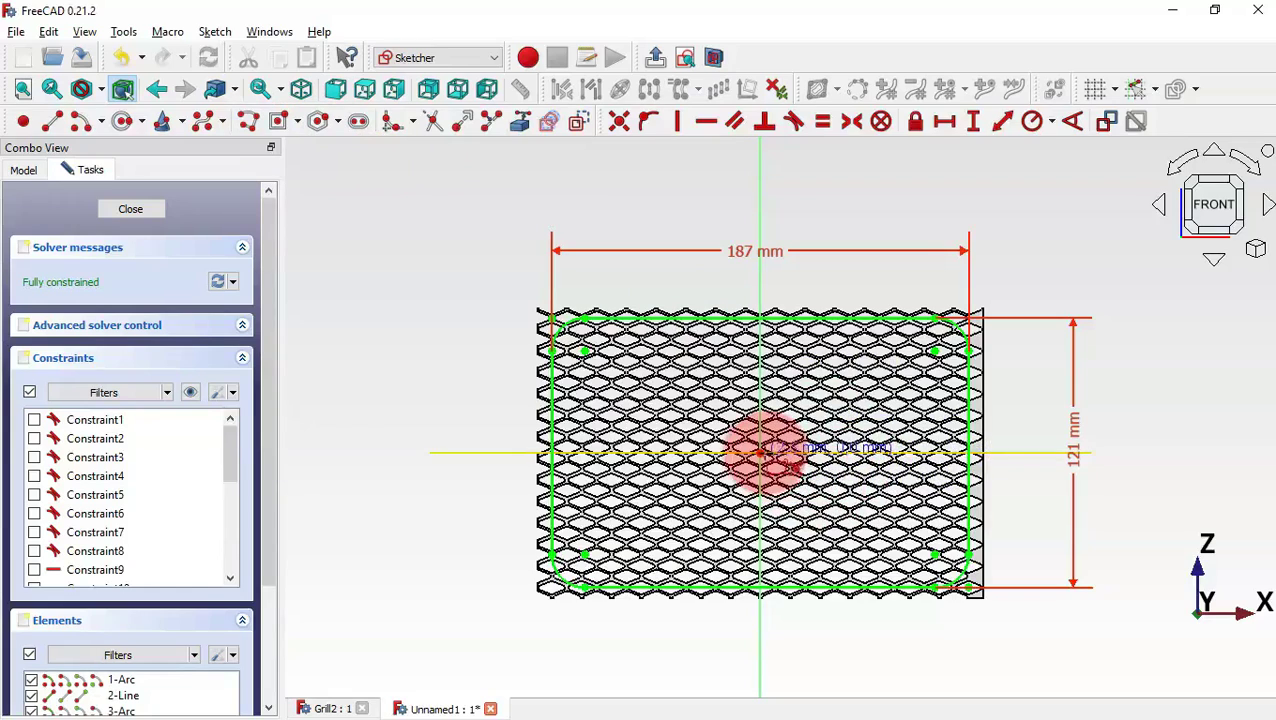
pyautogui.click(760, 452)
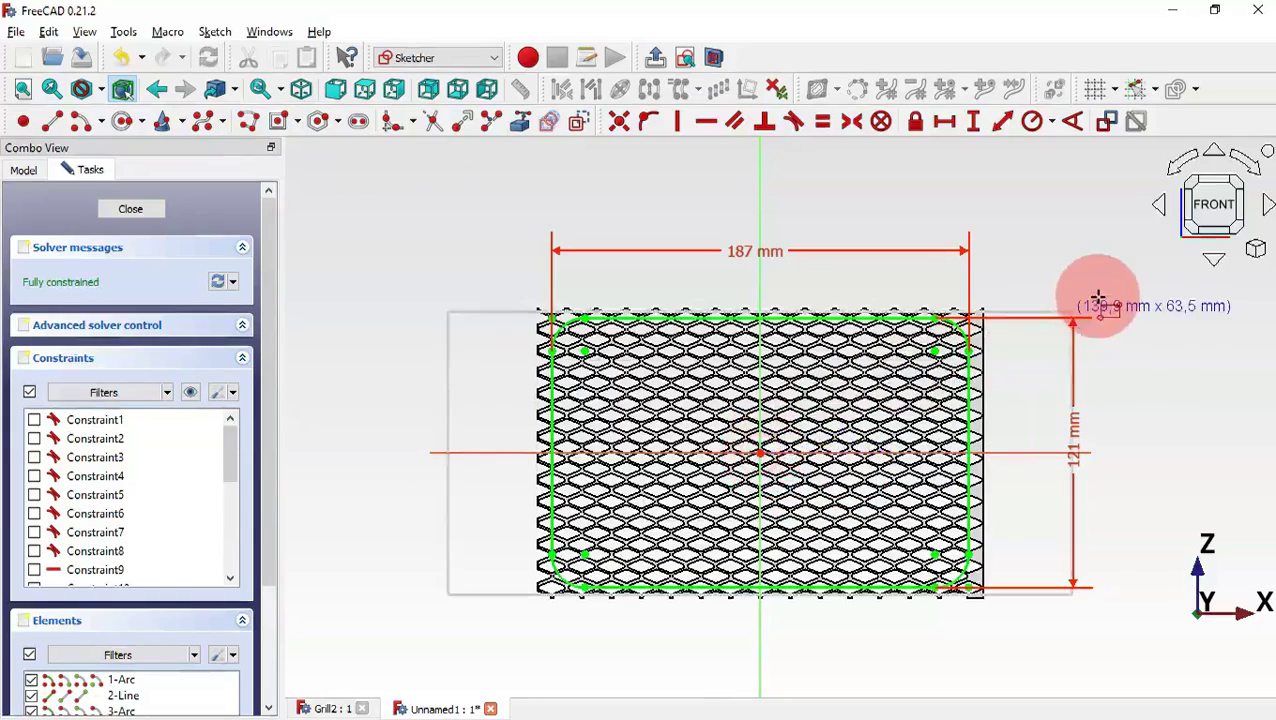
pyautogui.click(1103, 237)
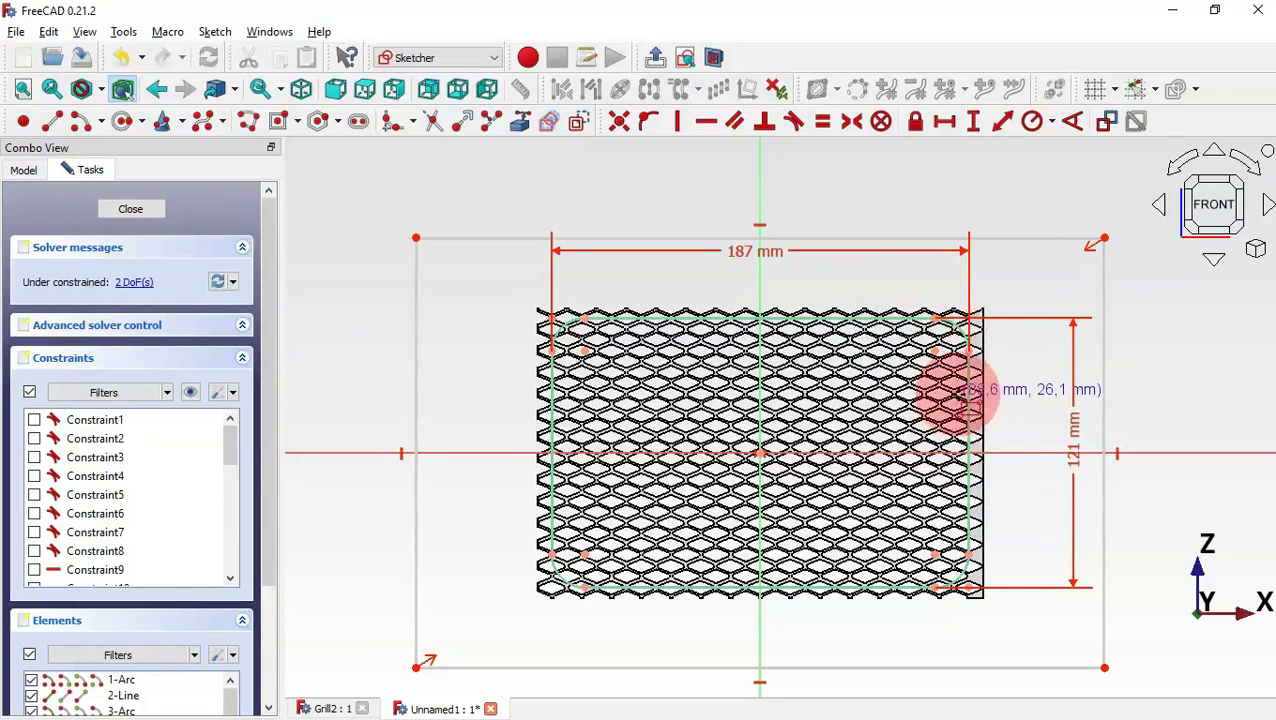
pyautogui.rightClick(808, 290)
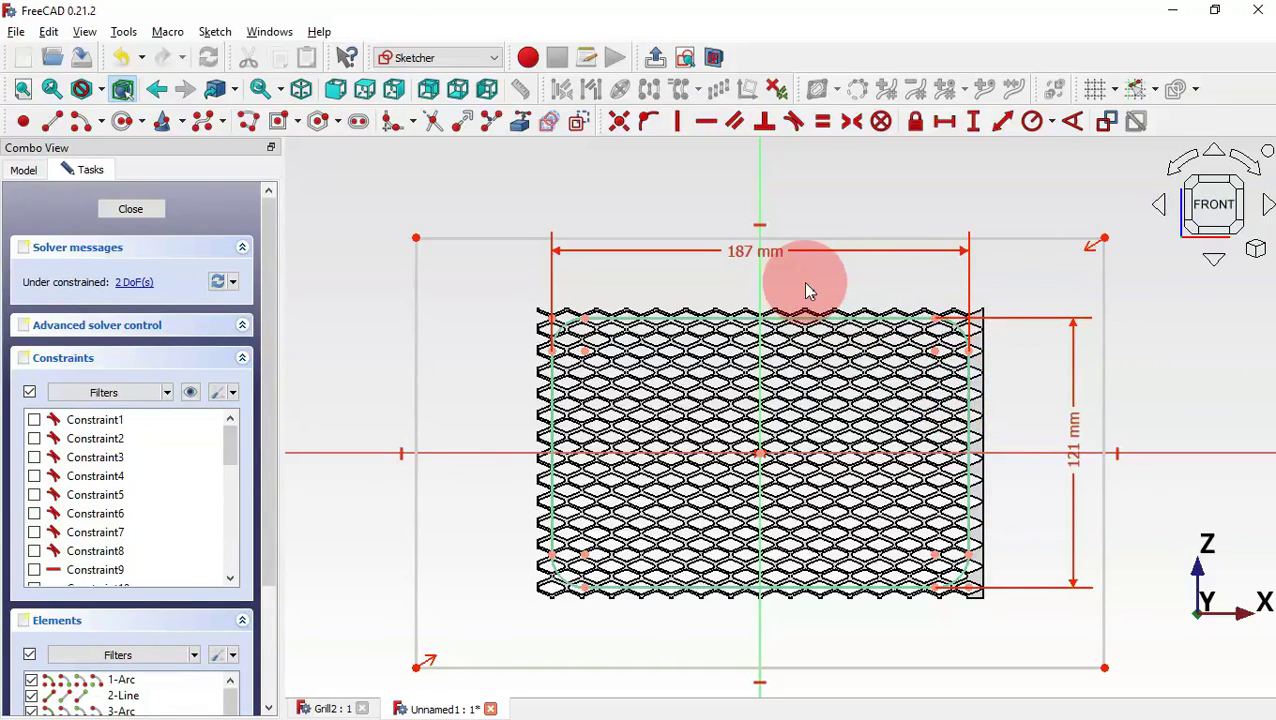
pyautogui.press('Escape')
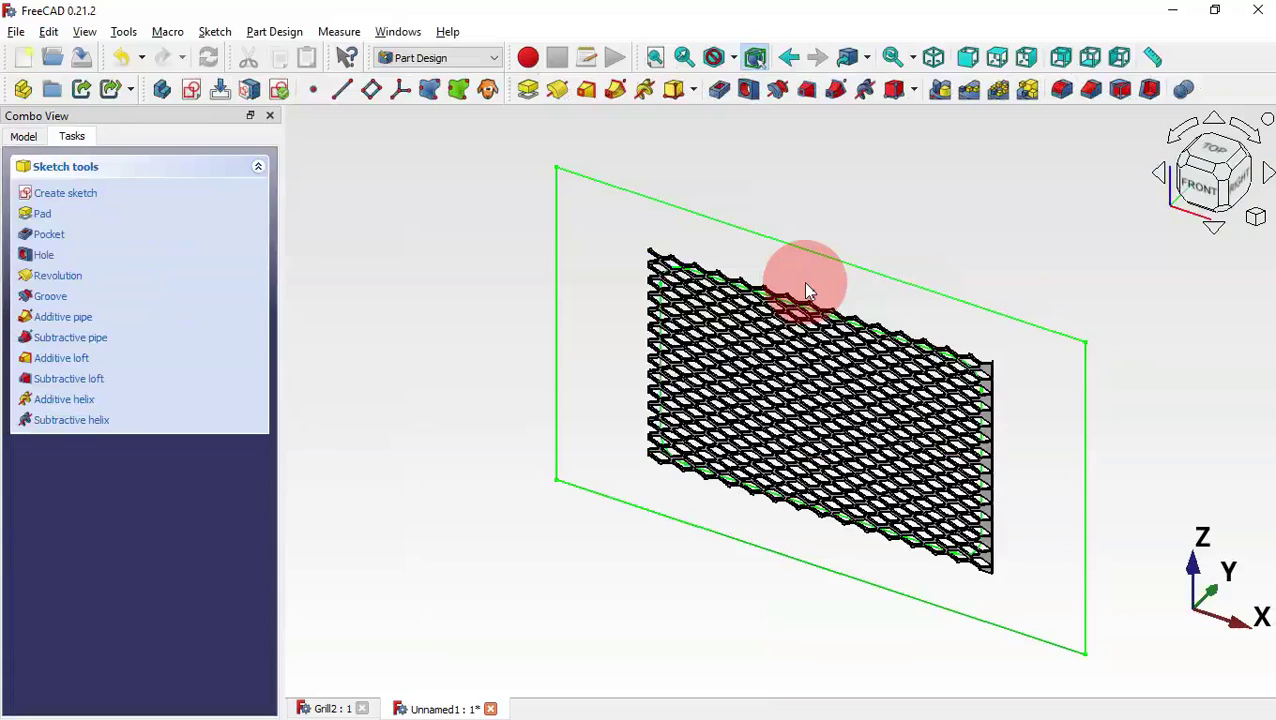
# Pocket the border sketch 5 mm symmetric to the plane, trimming the mesh outside it.
pyautogui.click(723, 89)
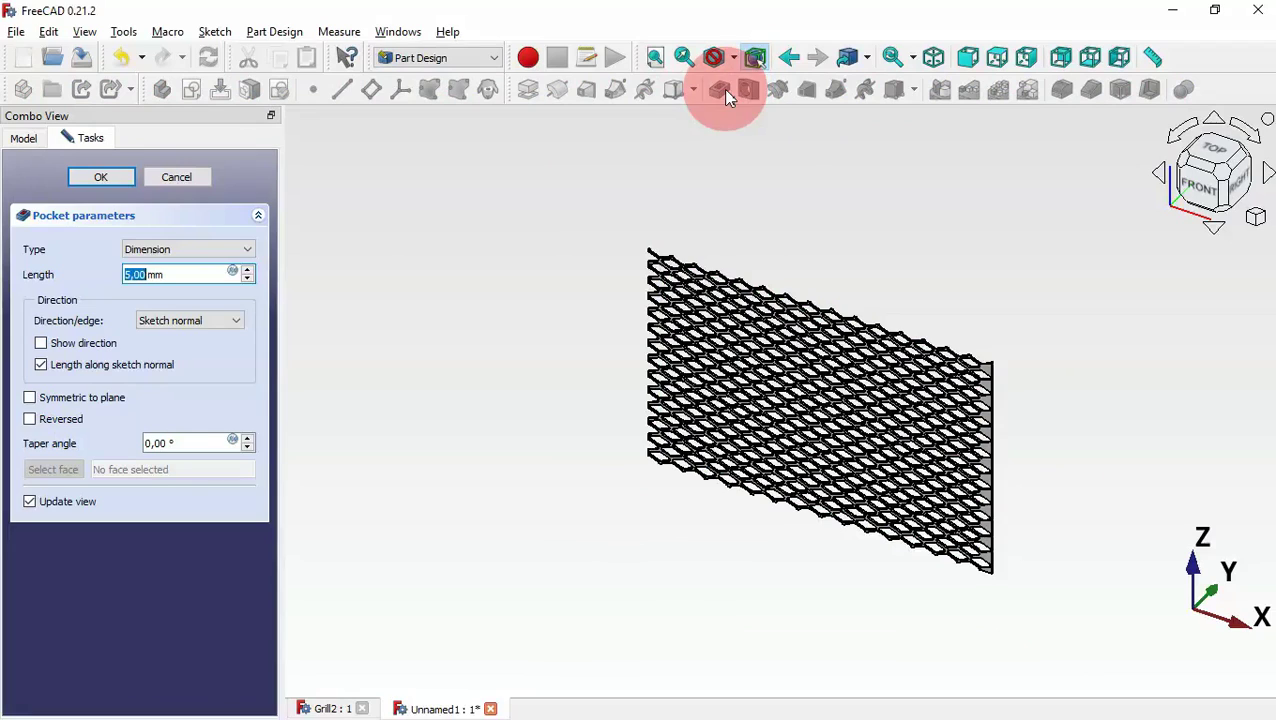
pyautogui.doubleClick(115, 397)
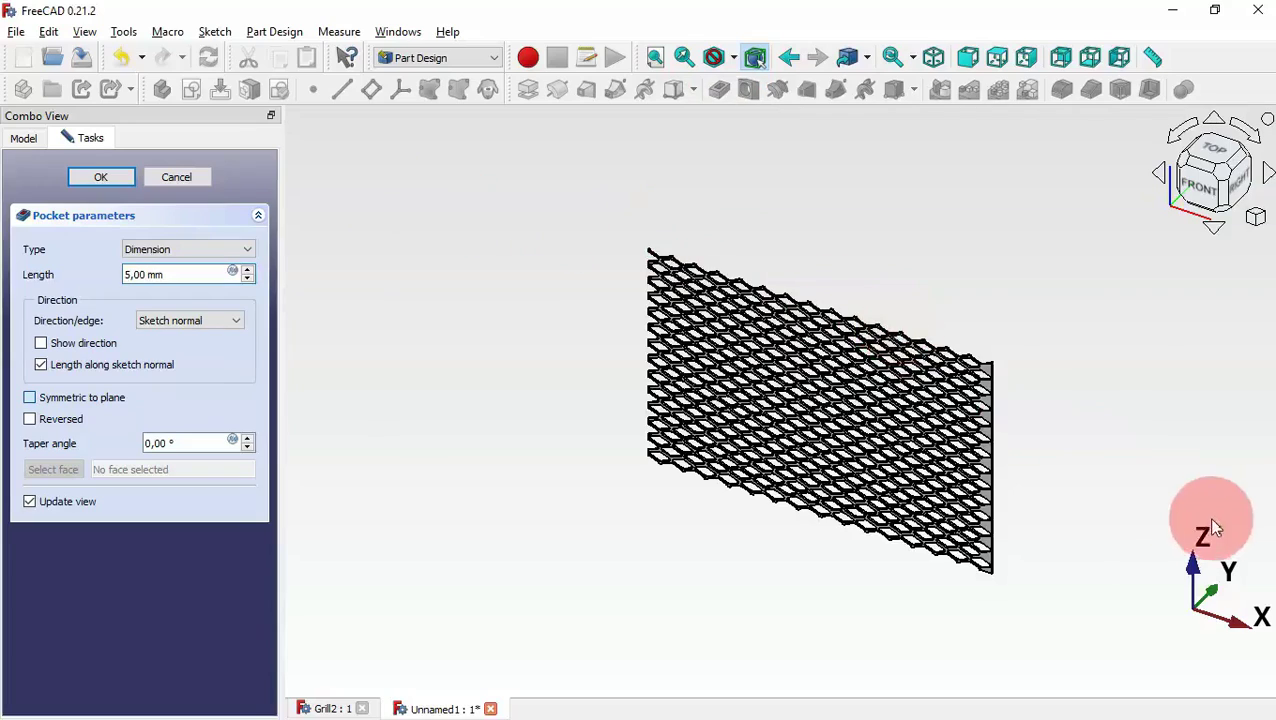
pyautogui.press('space')
pyautogui.scroll(5, 990, 426)
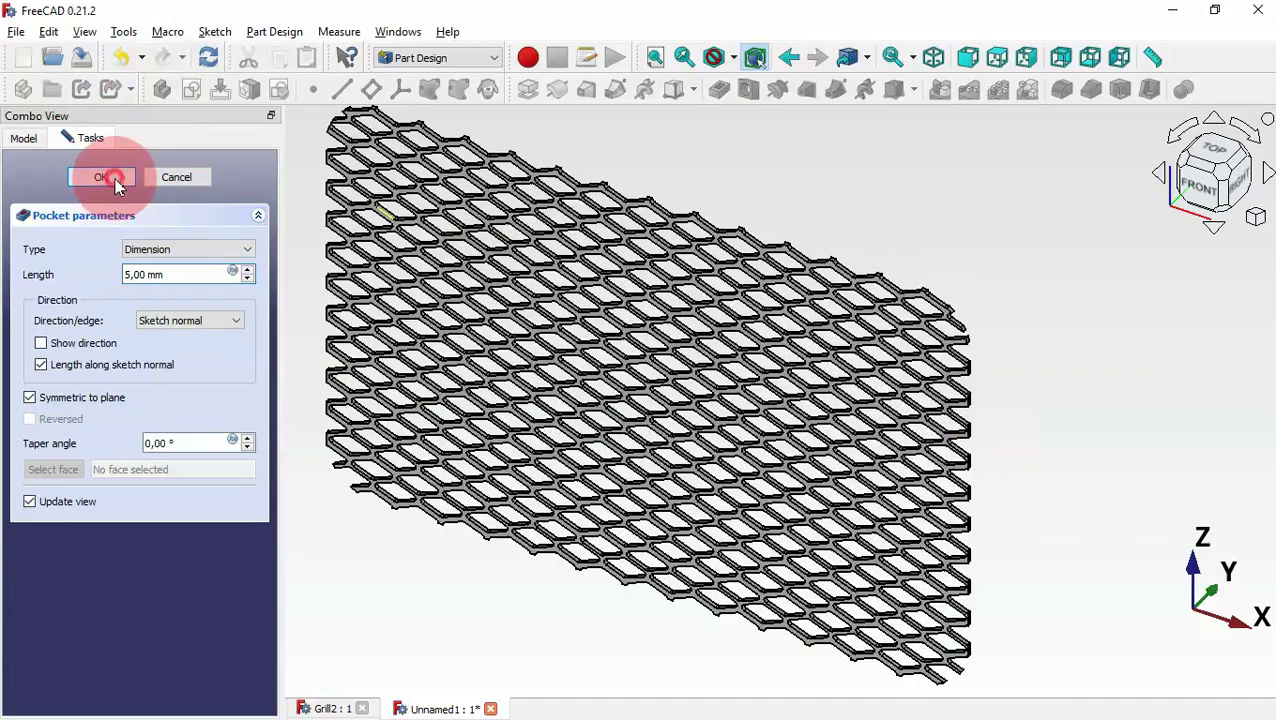
pyautogui.click(101, 178)
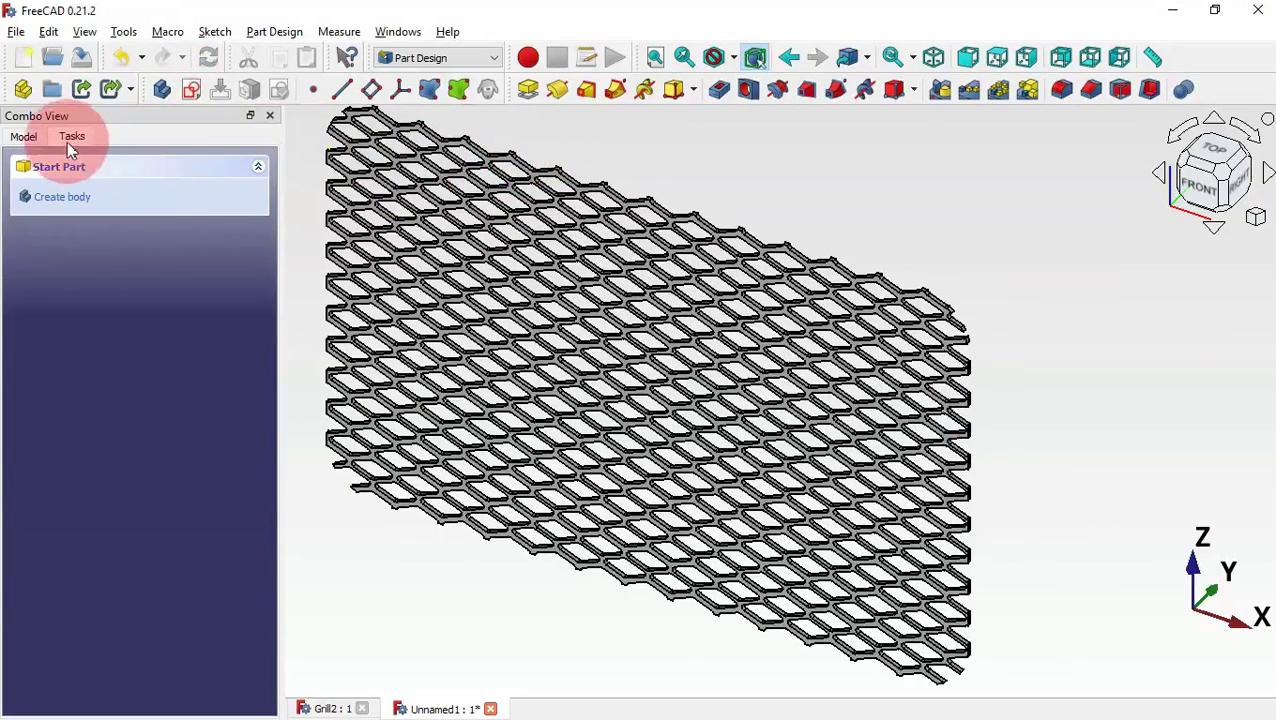
# Copy and paste Sketch002 from under Pocket001, copying only the selected object.
pyautogui.click(30, 137)
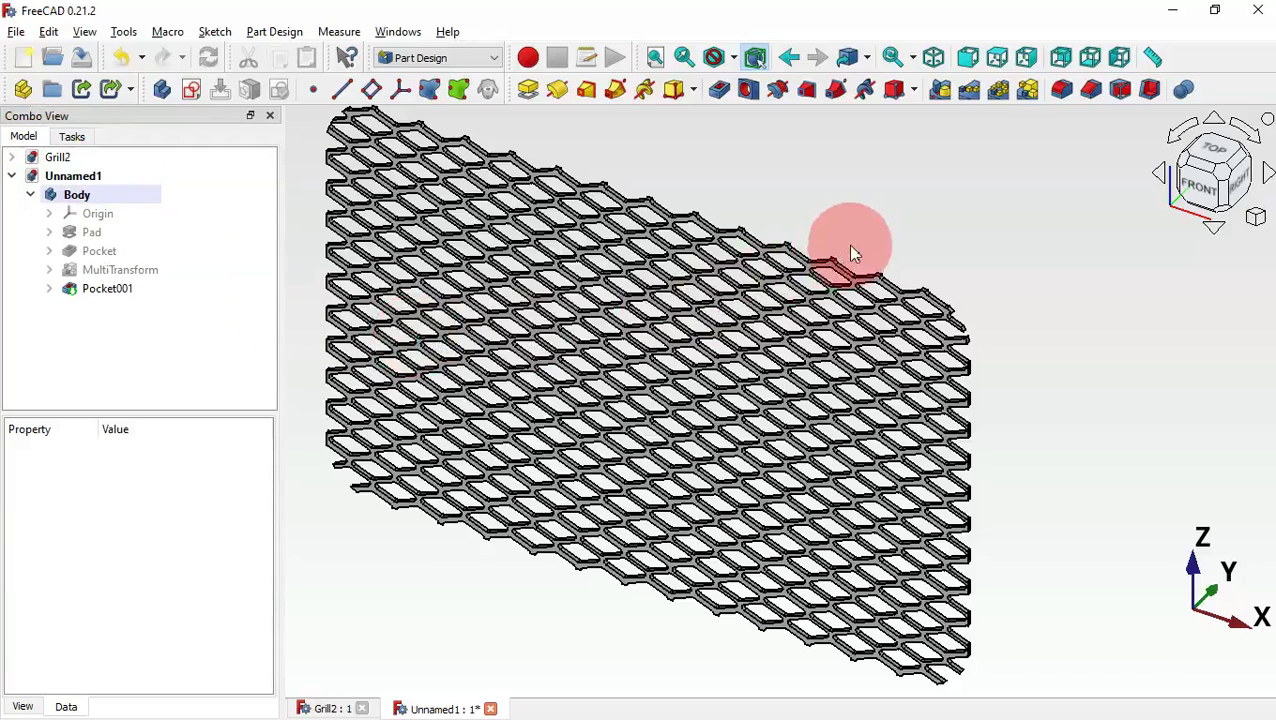
pyautogui.scroll(-3, 849, 251)
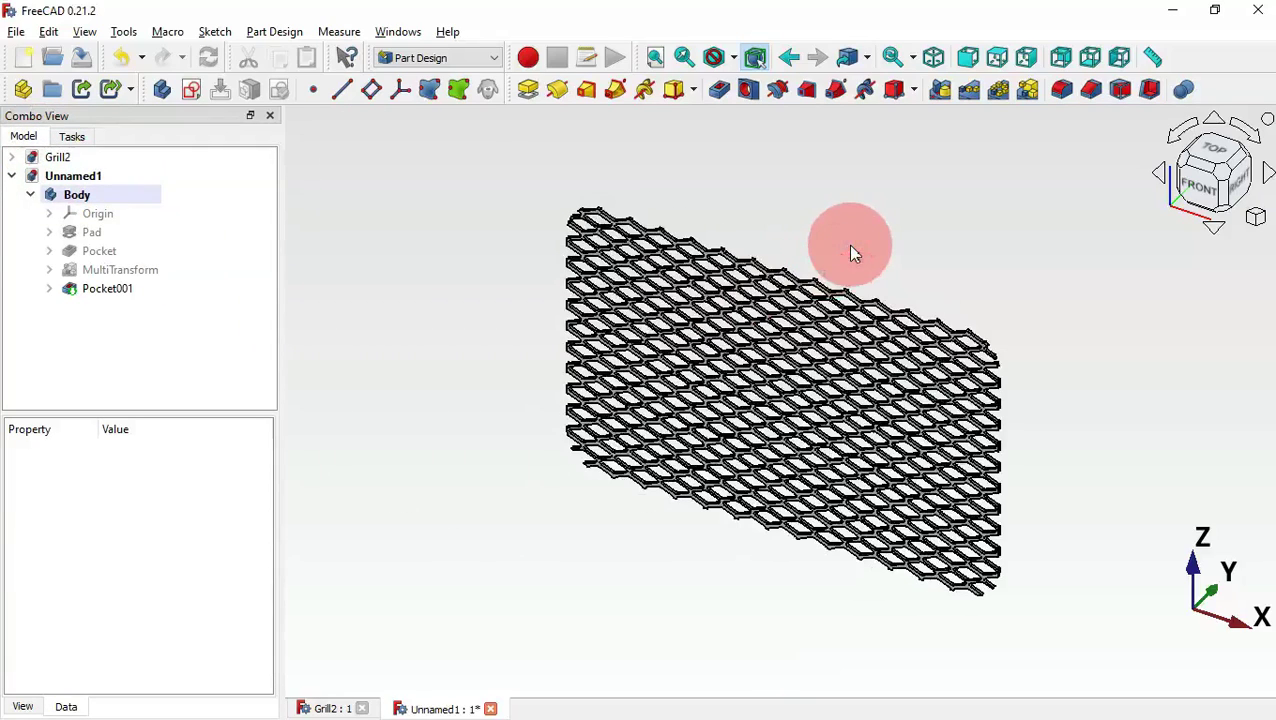
pyautogui.click(50, 289)
pyautogui.click(128, 308)
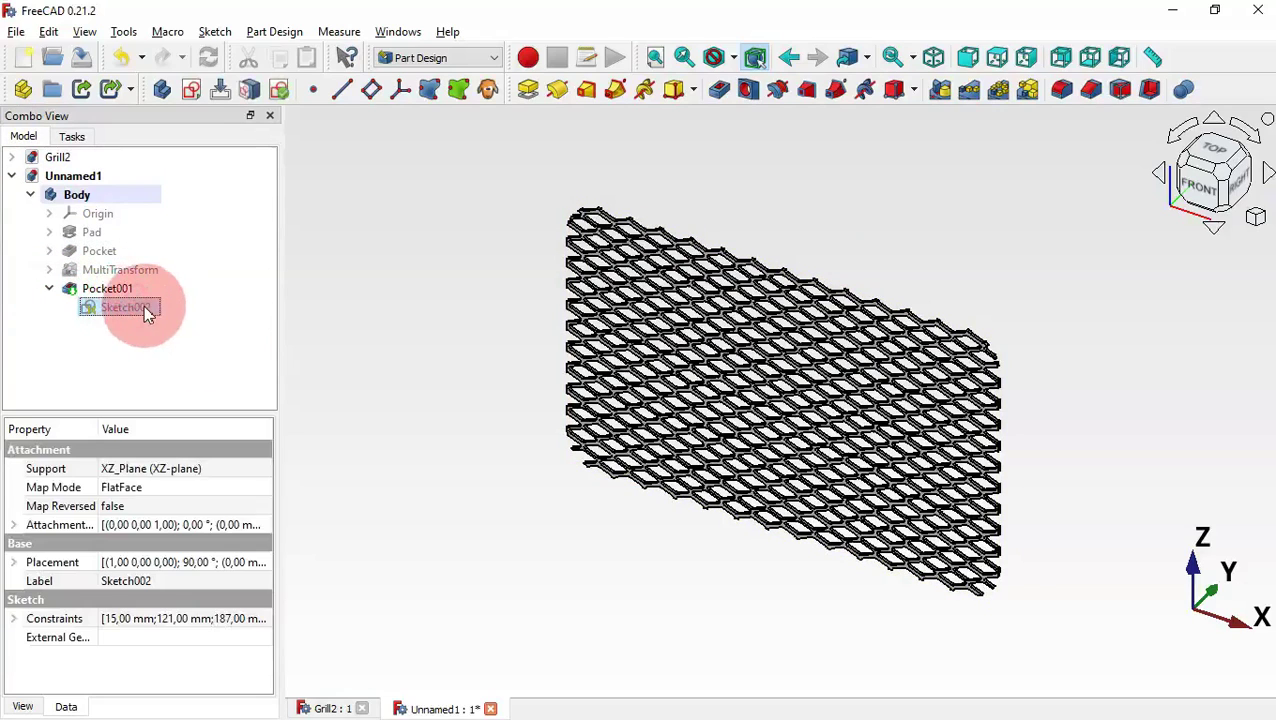
pyautogui.moveTo(120, 314)
pyautogui.mouseDown()
pyautogui.moveTo(140, 314)
pyautogui.moveTo(124, 318)
pyautogui.moveTo(316, 140)
pyautogui.moveTo(280, 59)
pyautogui.mouseUp()
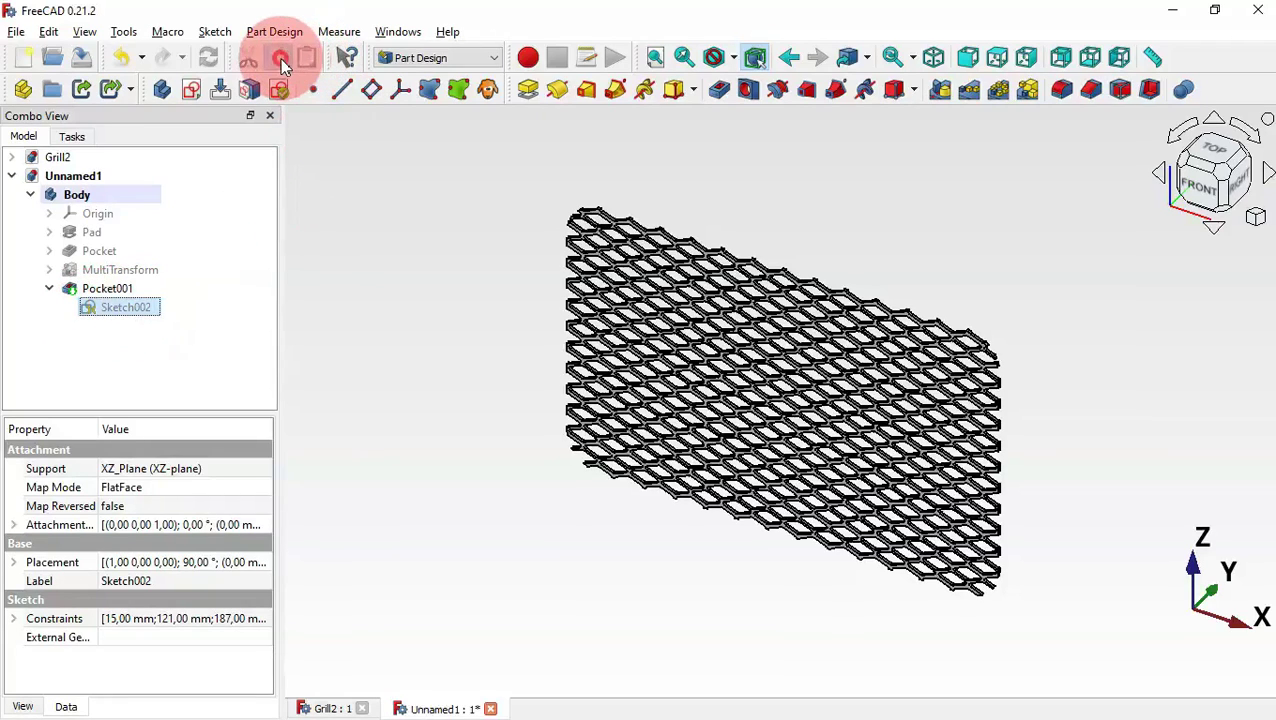
pyautogui.click(280, 59)
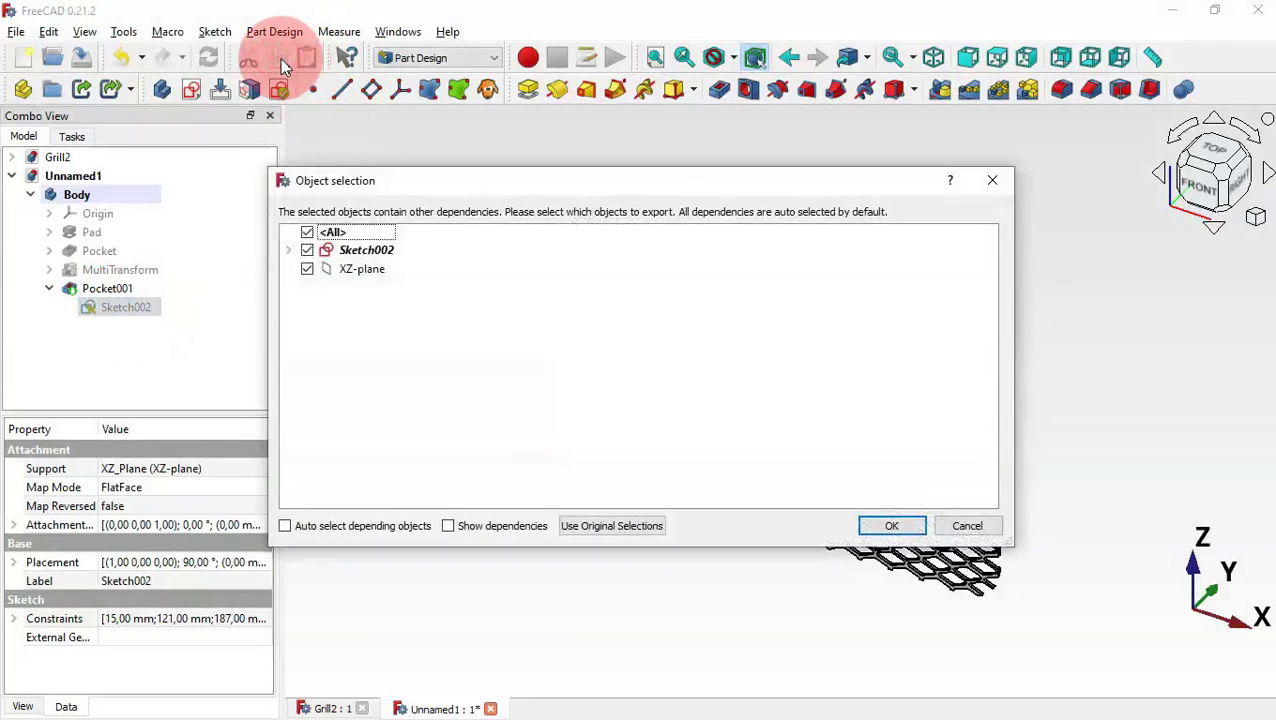
pyautogui.click(612, 526)
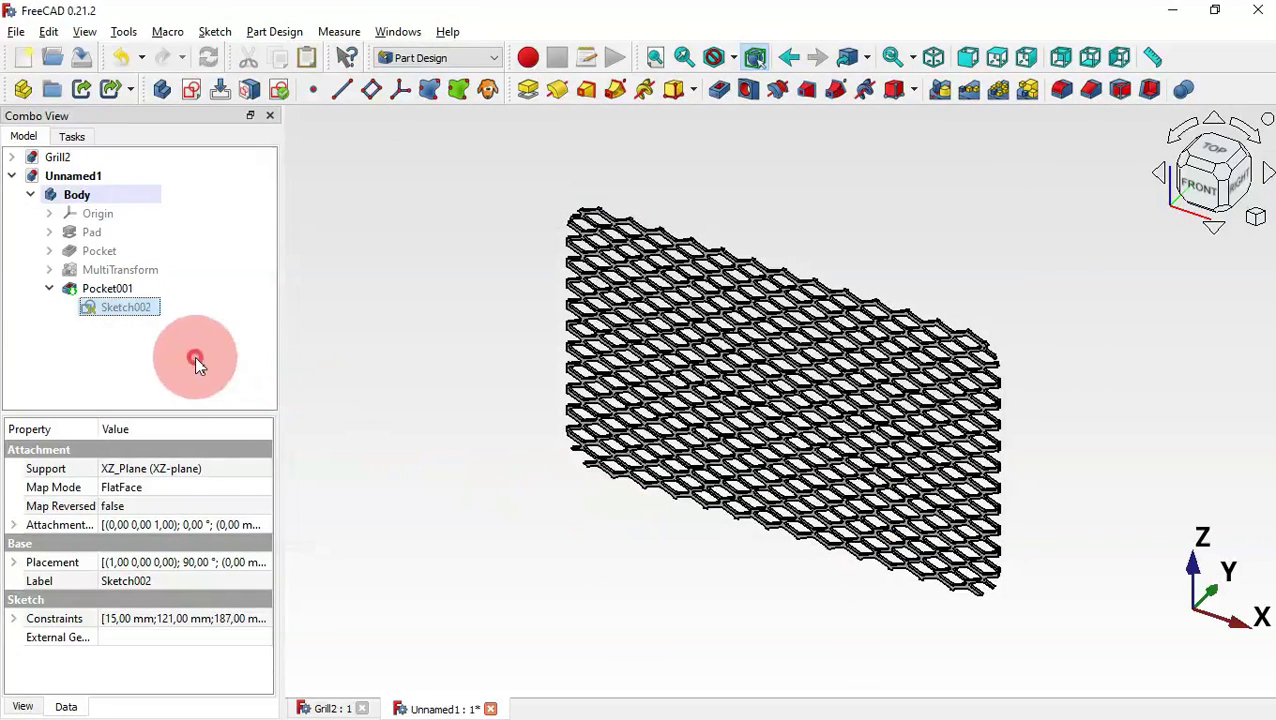
# Show the pasted sketch copy, move it into the Body and rename it Path.
pyautogui.click(196, 363)
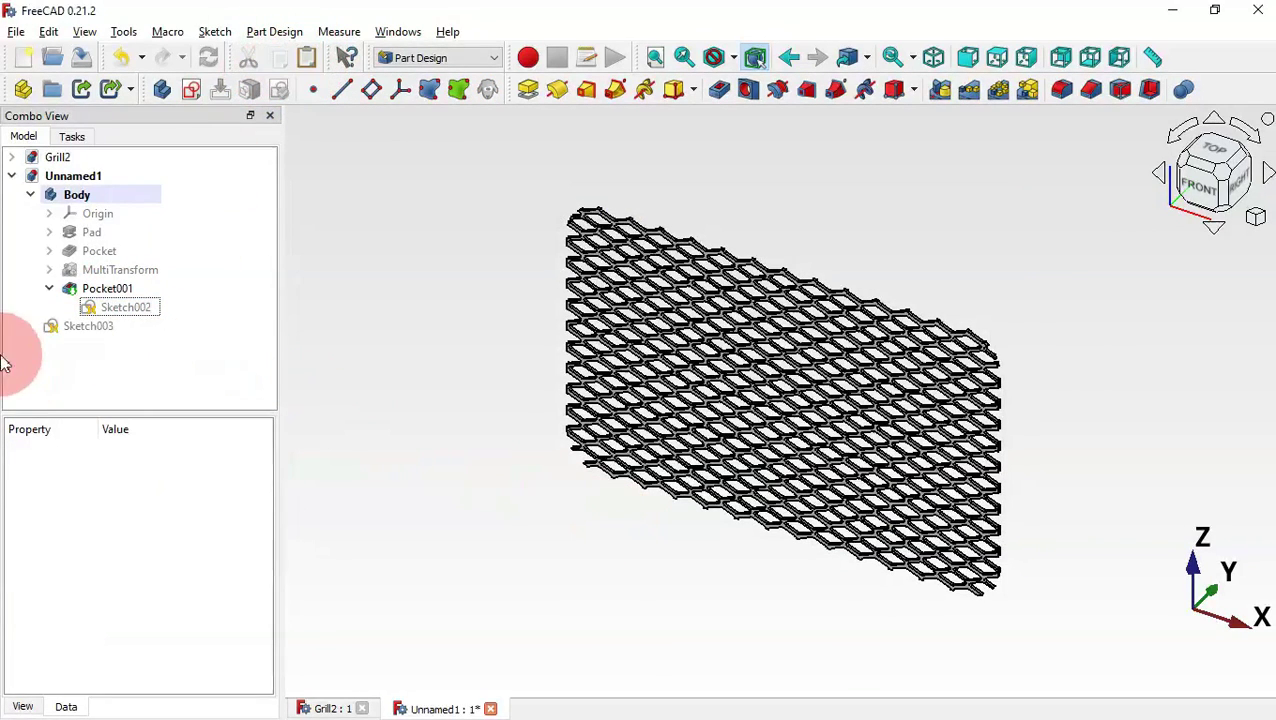
pyautogui.click(62, 328)
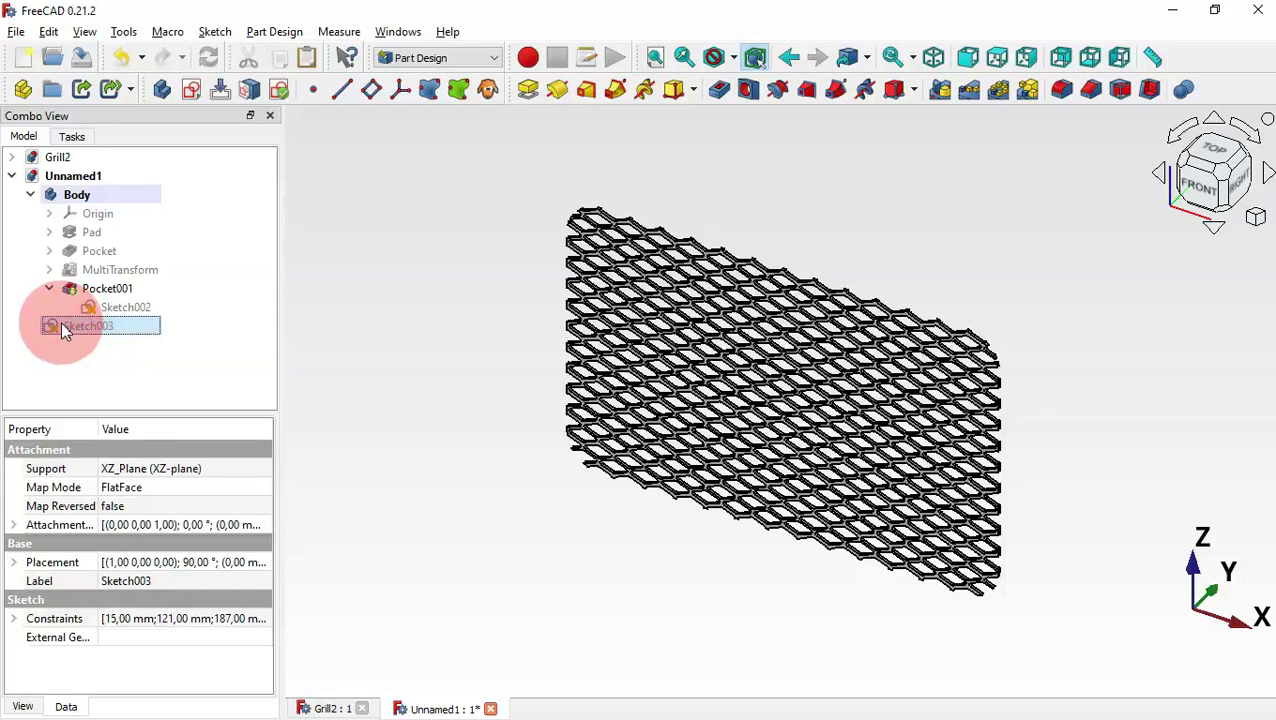
pyautogui.press('space')
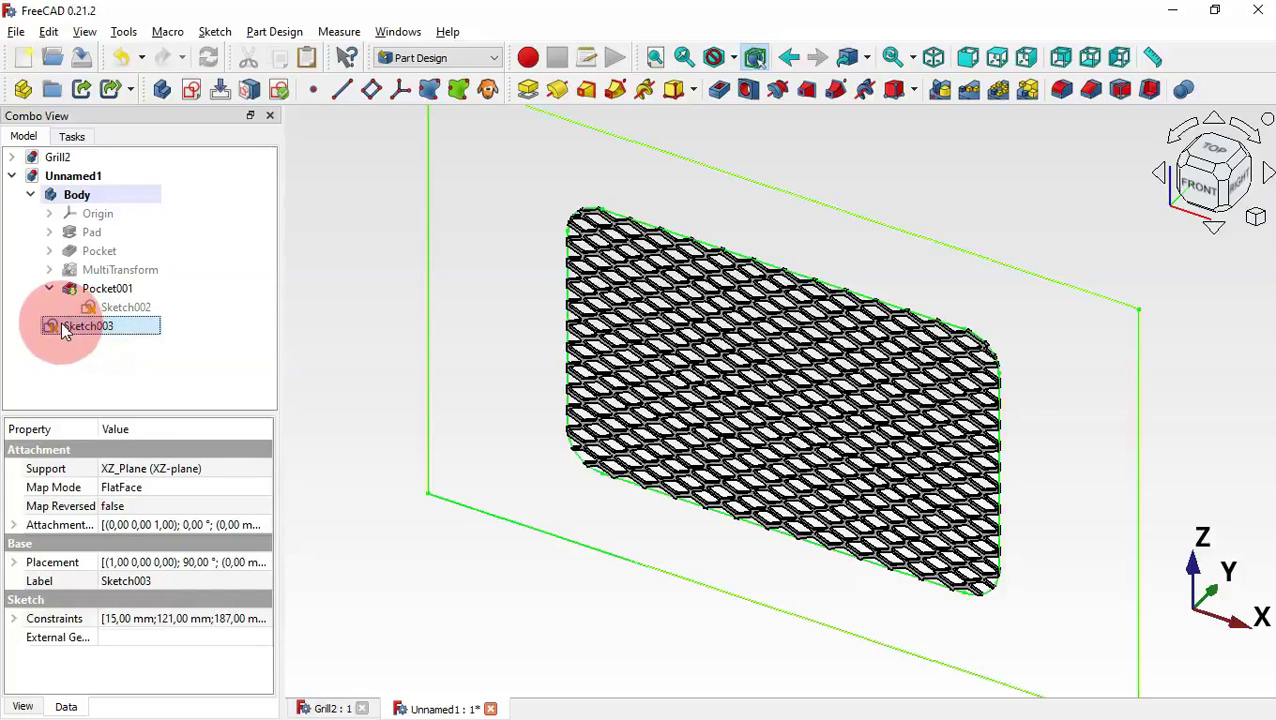
pyautogui.moveTo(60, 328)
pyautogui.mouseDown()
pyautogui.moveTo(180, 322)
pyautogui.moveTo(128, 199)
pyautogui.mouseUp()
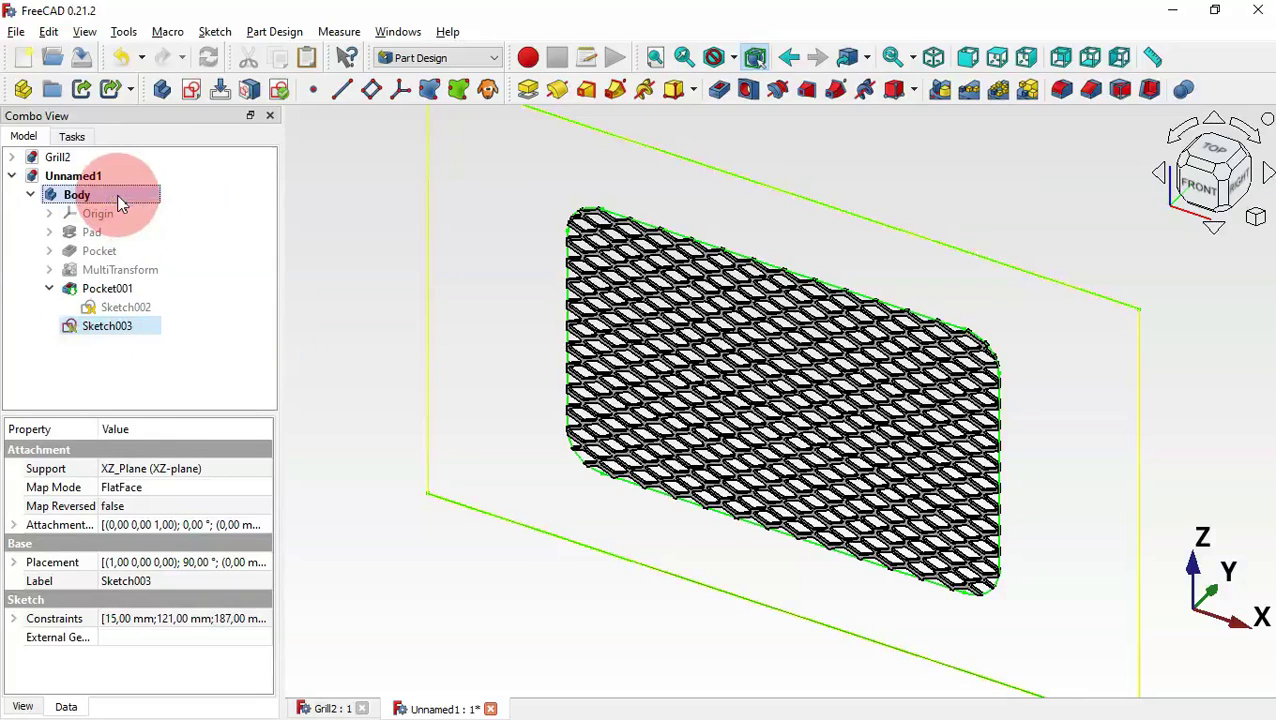
pyautogui.click(84, 330)
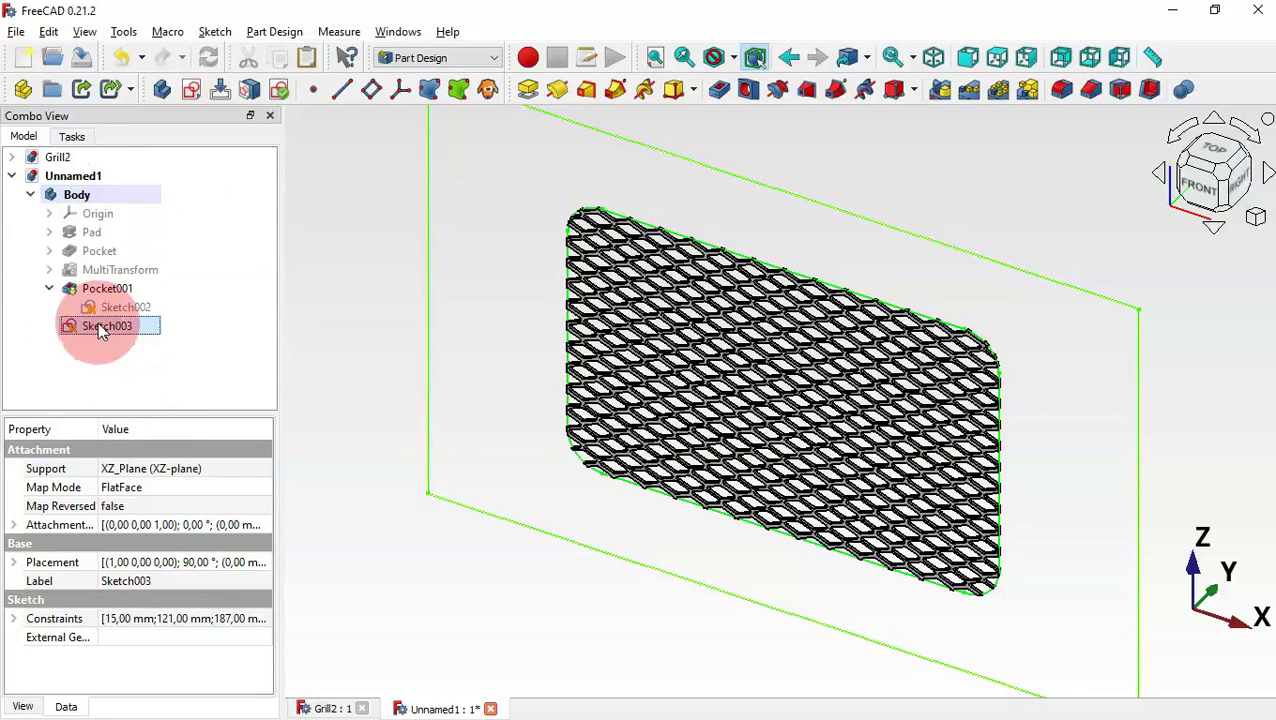
pyautogui.rightClick(98, 330)
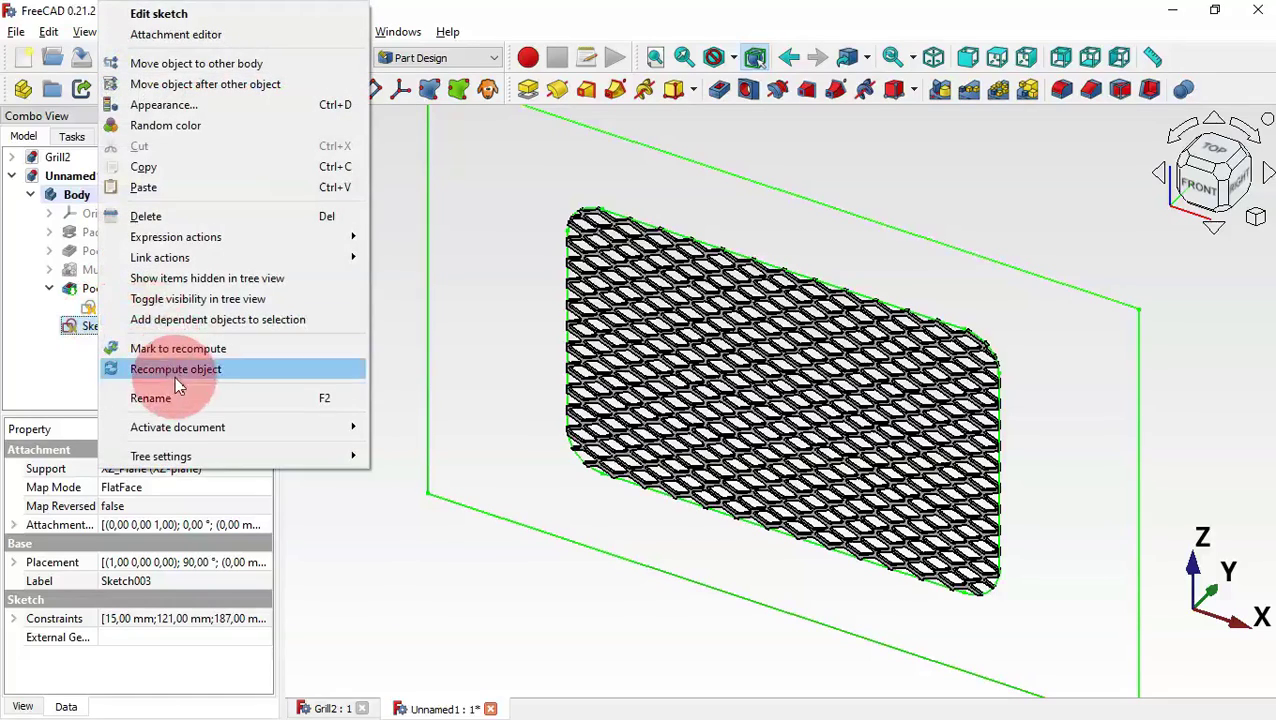
pyautogui.click(211, 397)
pyautogui.write('Path')
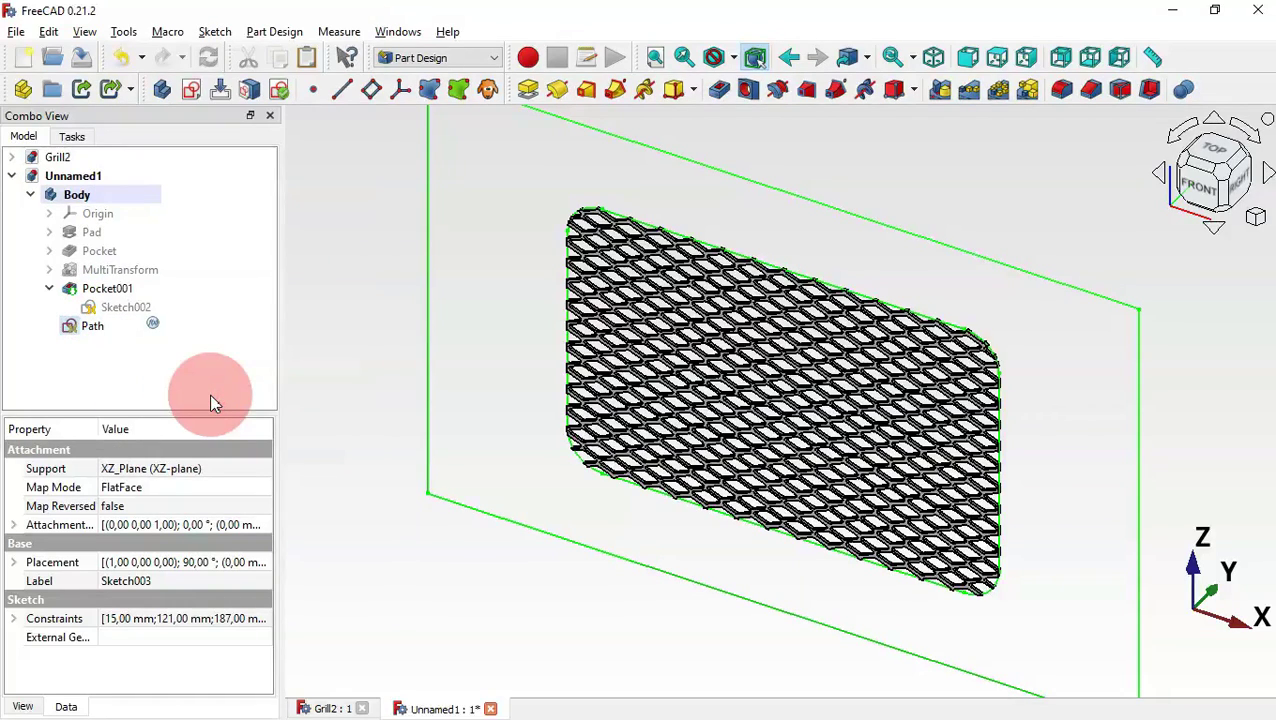
pyautogui.press('Return')
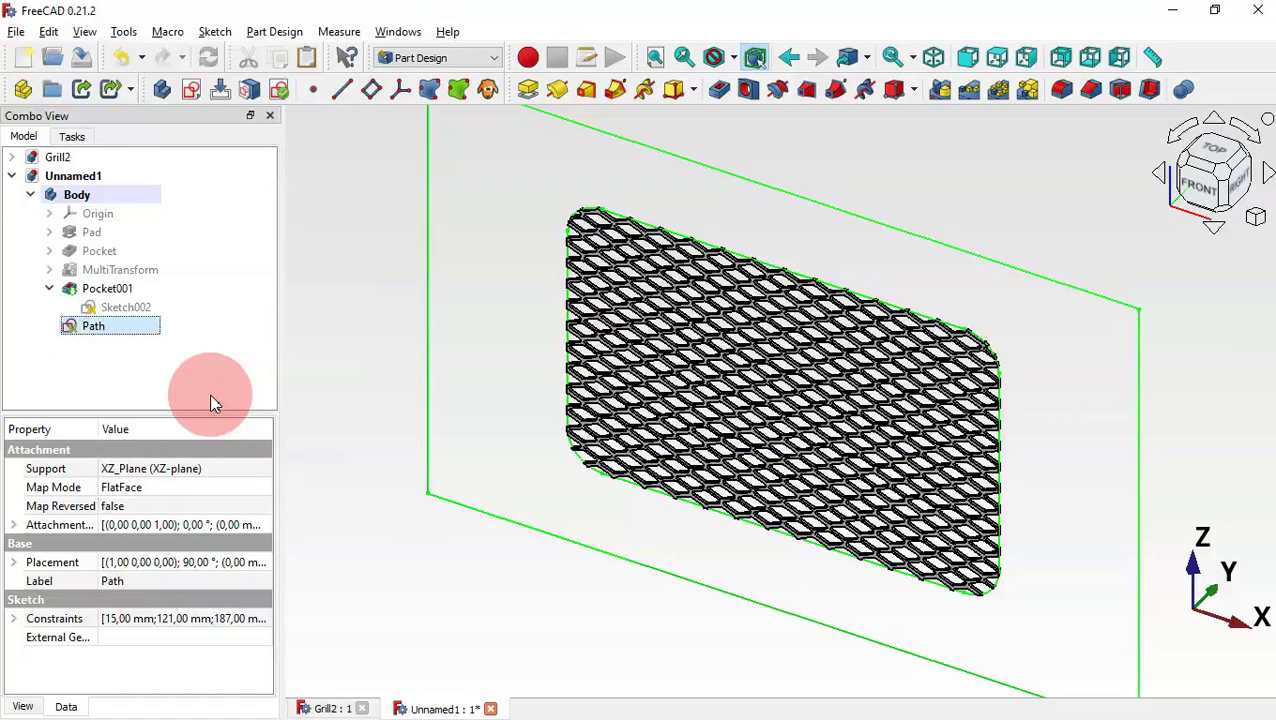
pyautogui.click(140, 329)
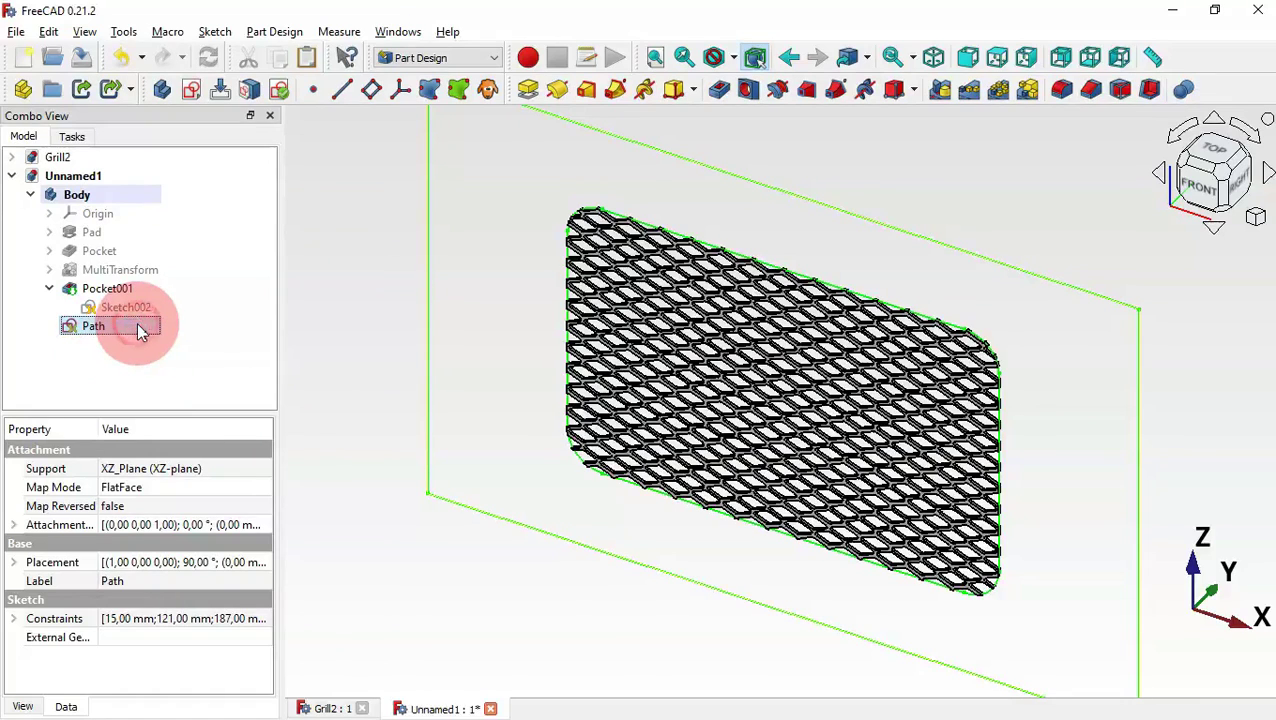
# Delete the four outer rectangle lines from the Path sketch and close it.
pyautogui.doubleClick(140, 332)
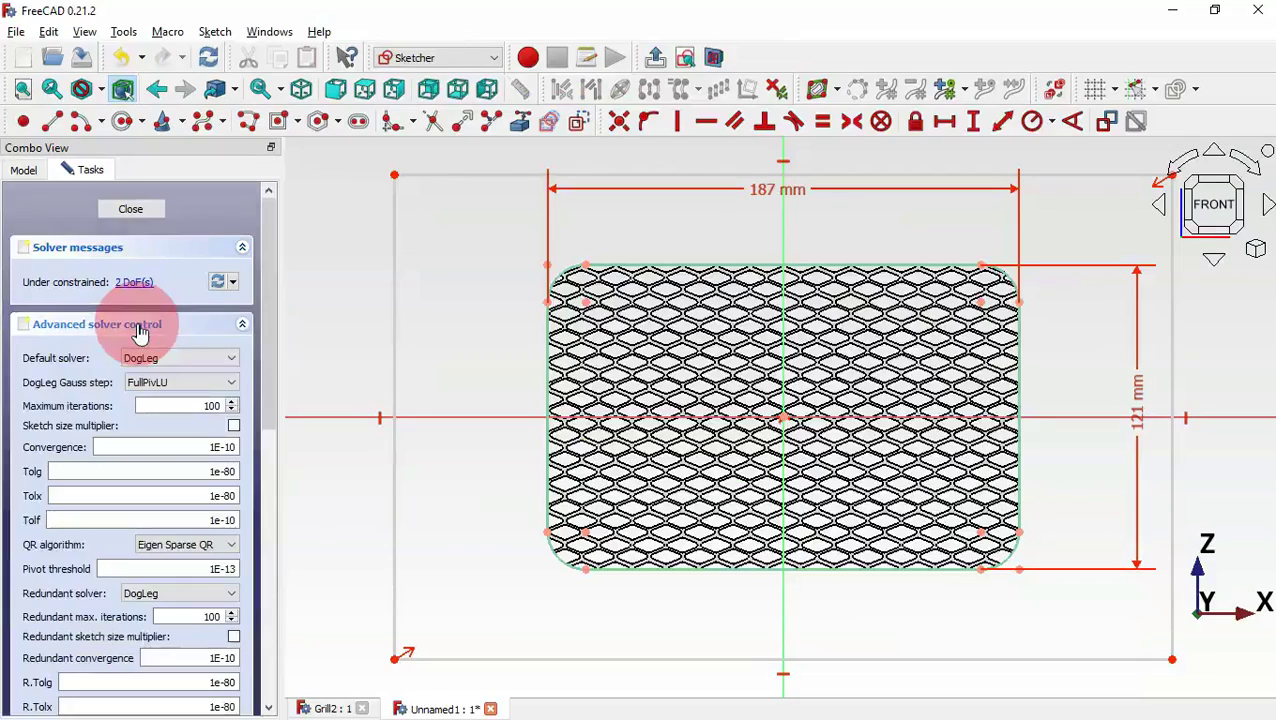
pyautogui.scroll(-3, 406, 384)
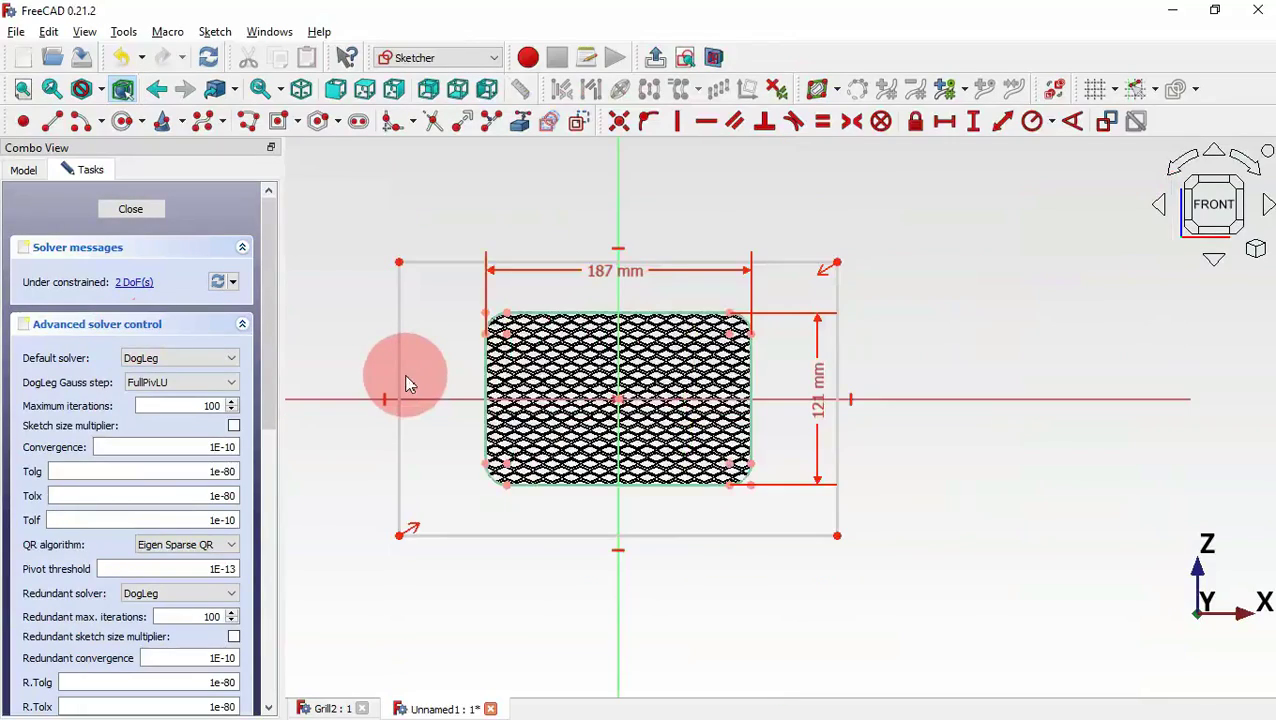
pyautogui.click(238, 326)
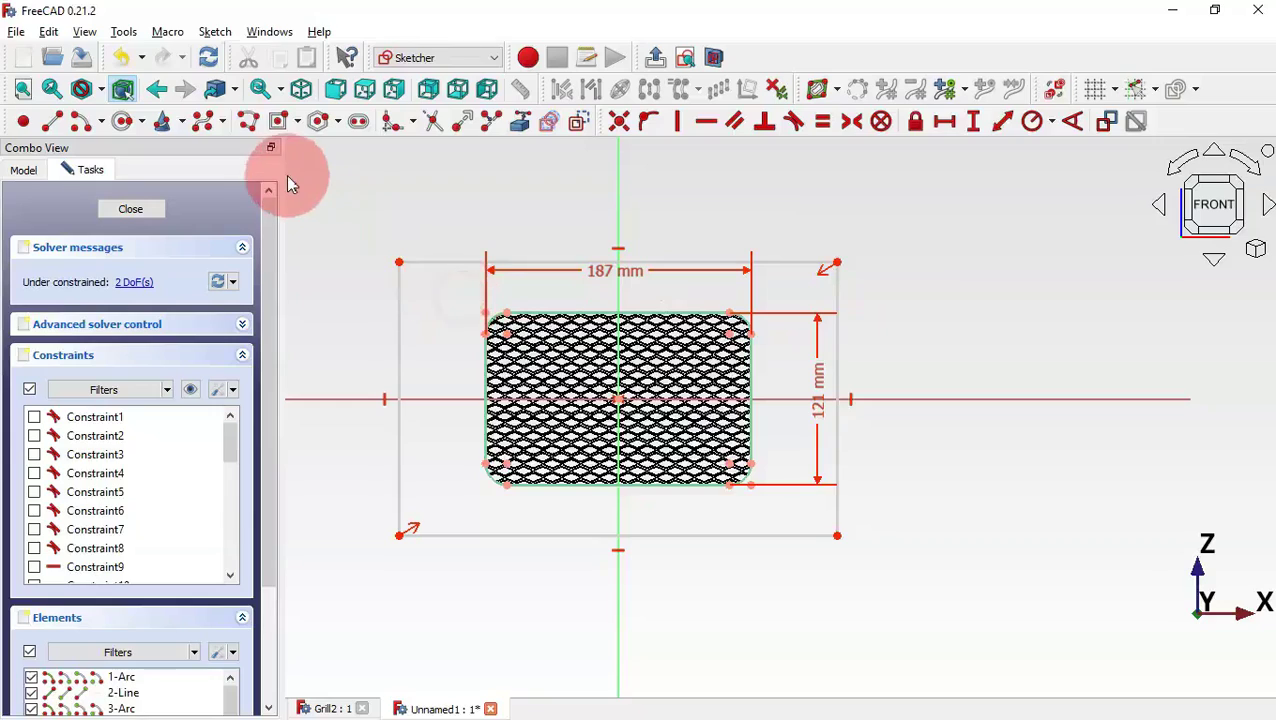
pyautogui.moveTo(471, 293); pyautogui.dragTo(372, 236)
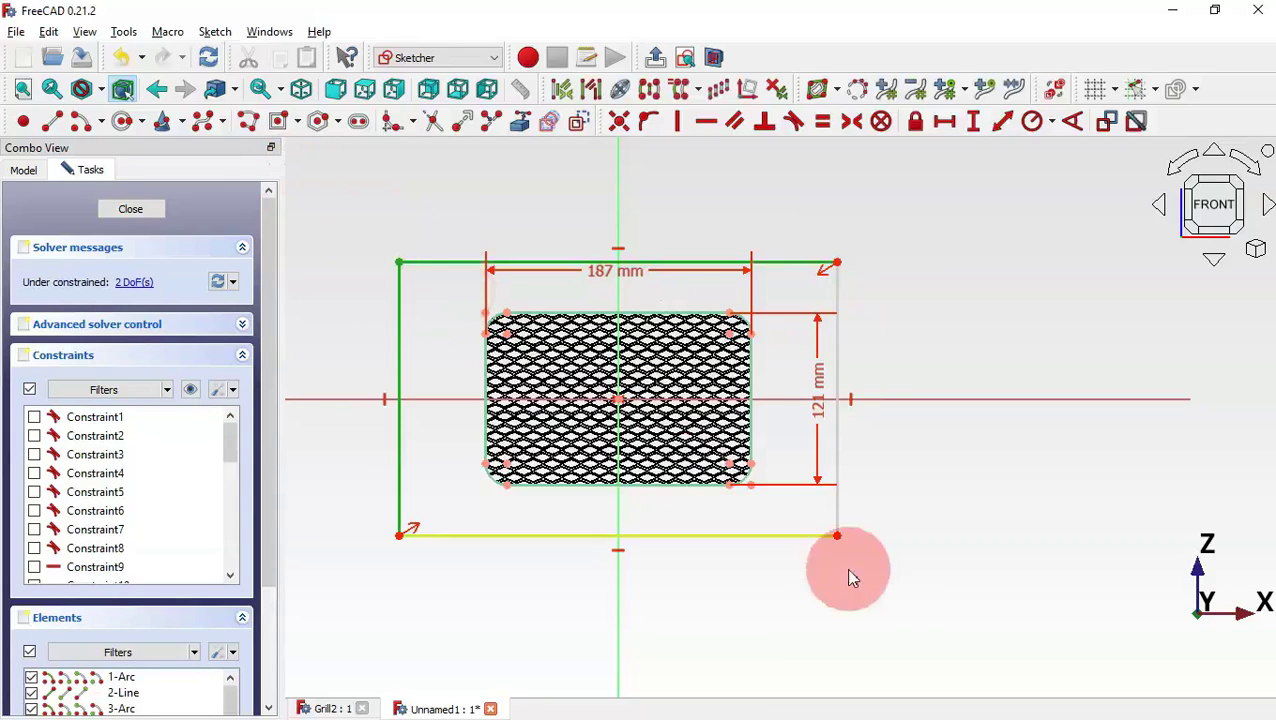
pyautogui.moveTo(897, 606); pyautogui.dragTo(800, 510)
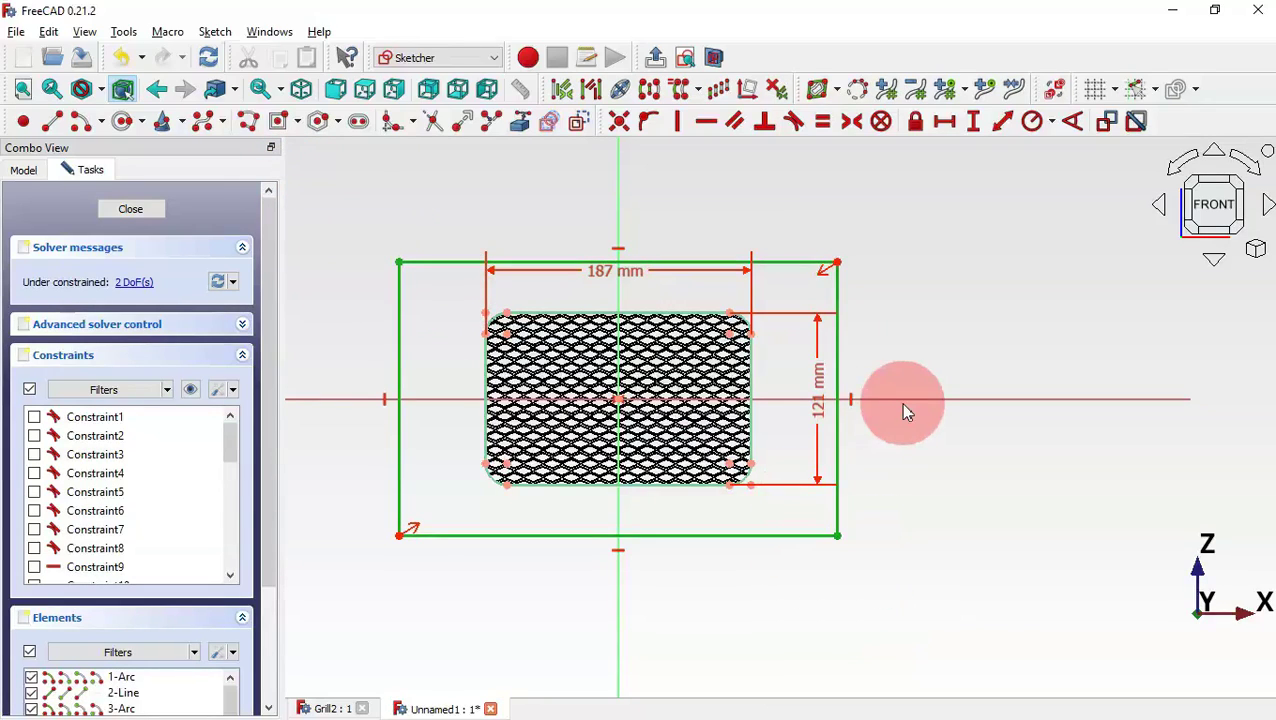
pyautogui.press('Delete')
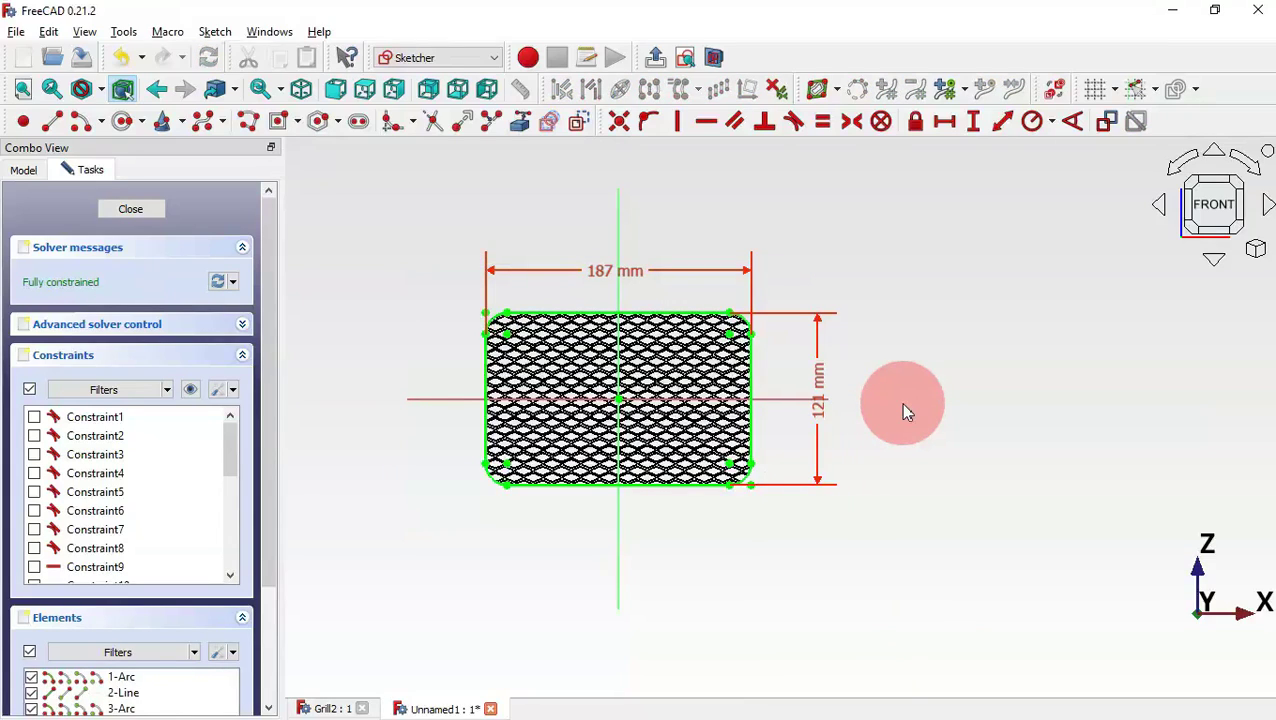
pyautogui.press('Escape')
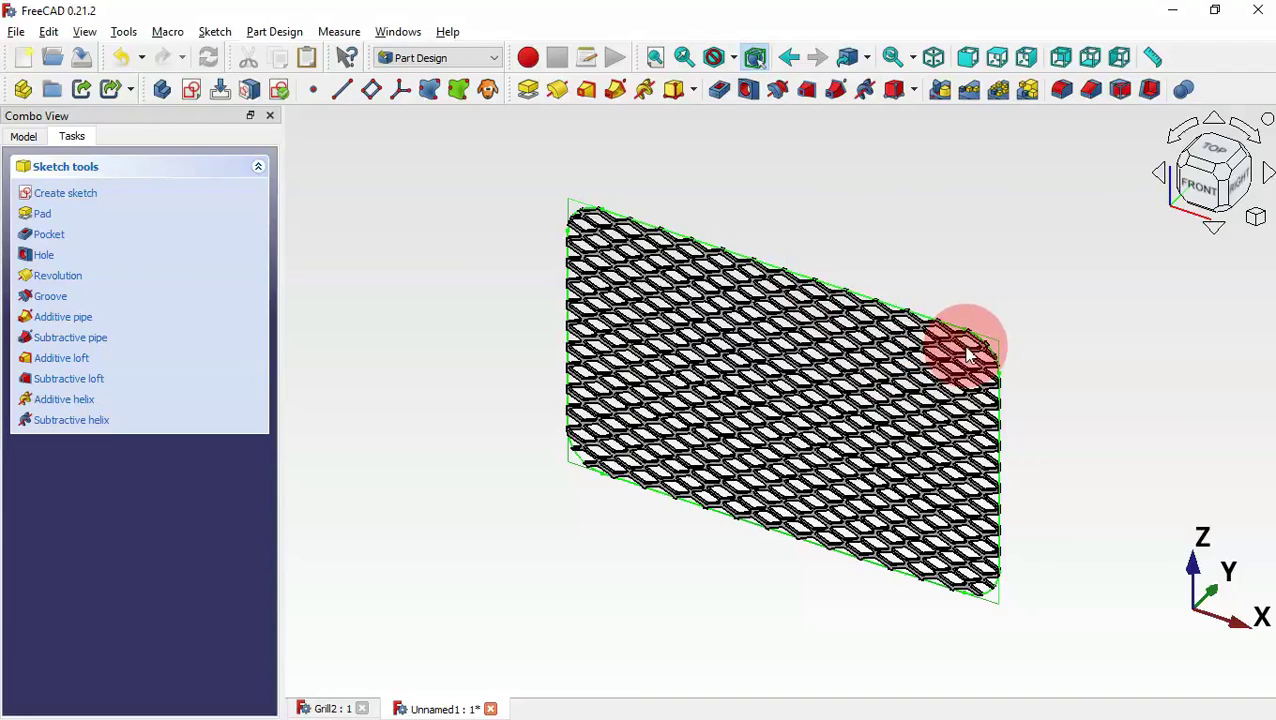
# Create a sketch on the side plane with a centred rectangle at the grille edge.
pyautogui.click(410, 198)
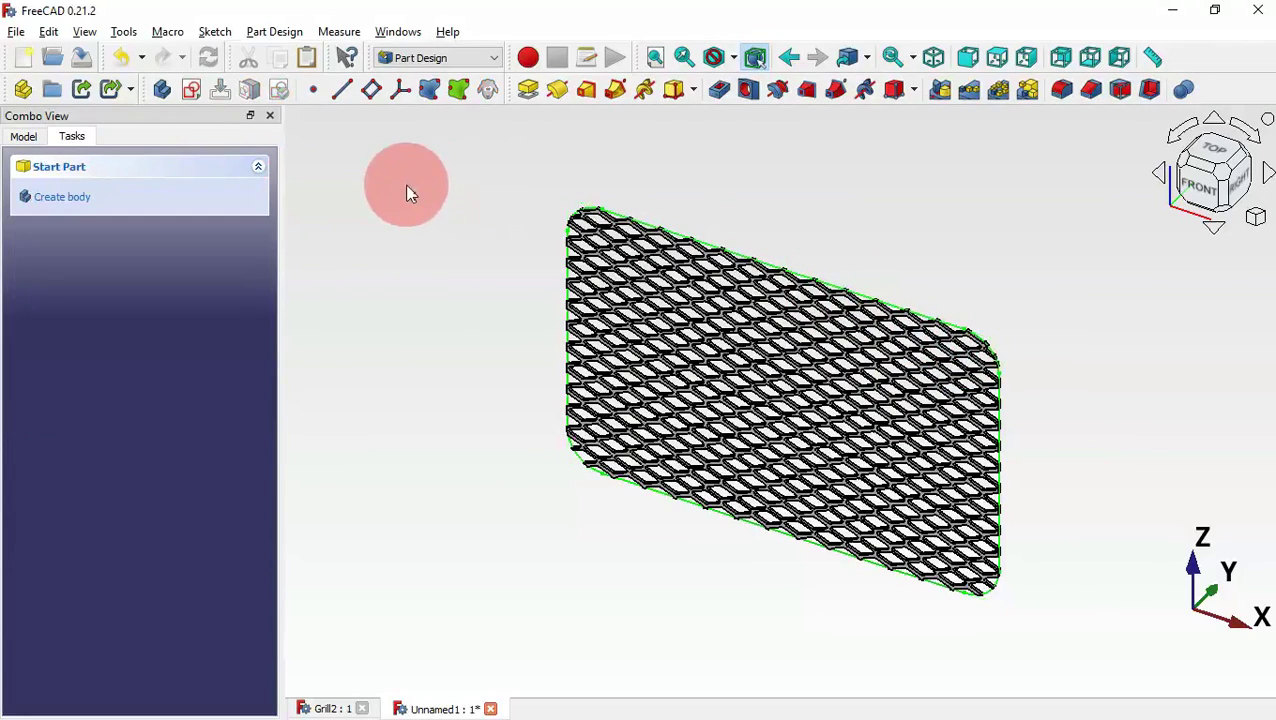
pyautogui.click(195, 92)
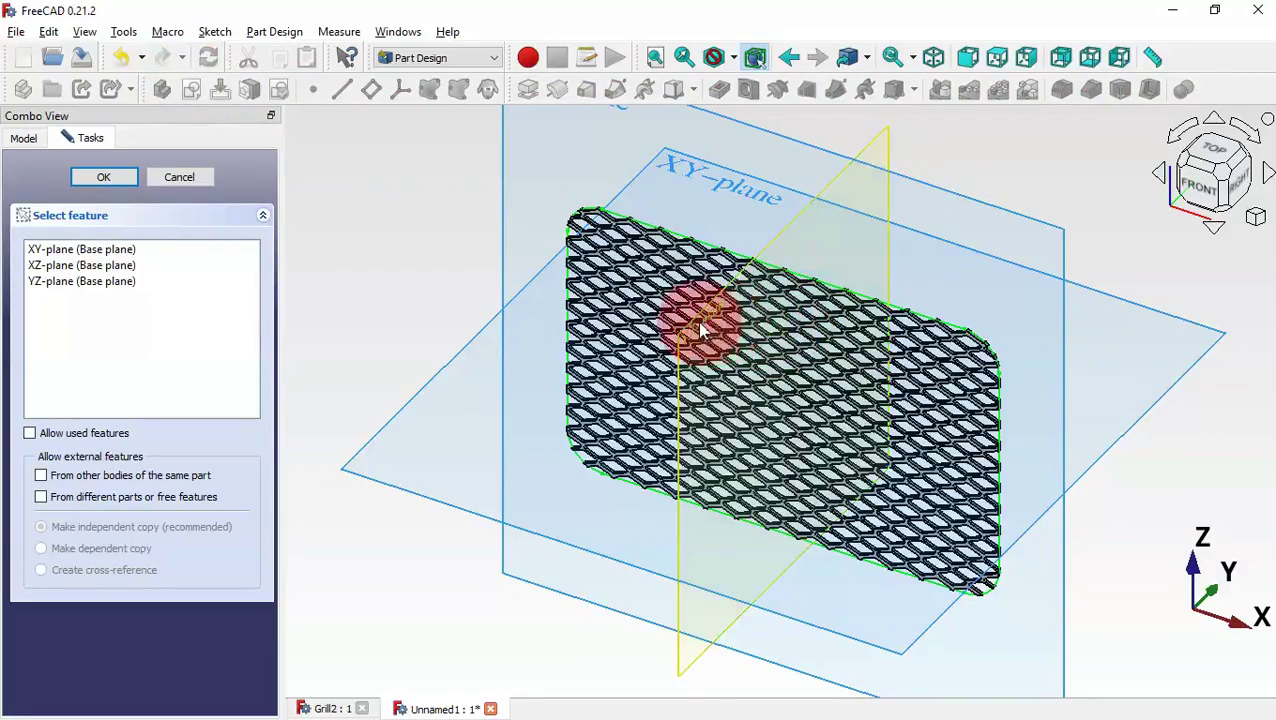
pyautogui.scroll(5, 700, 330)
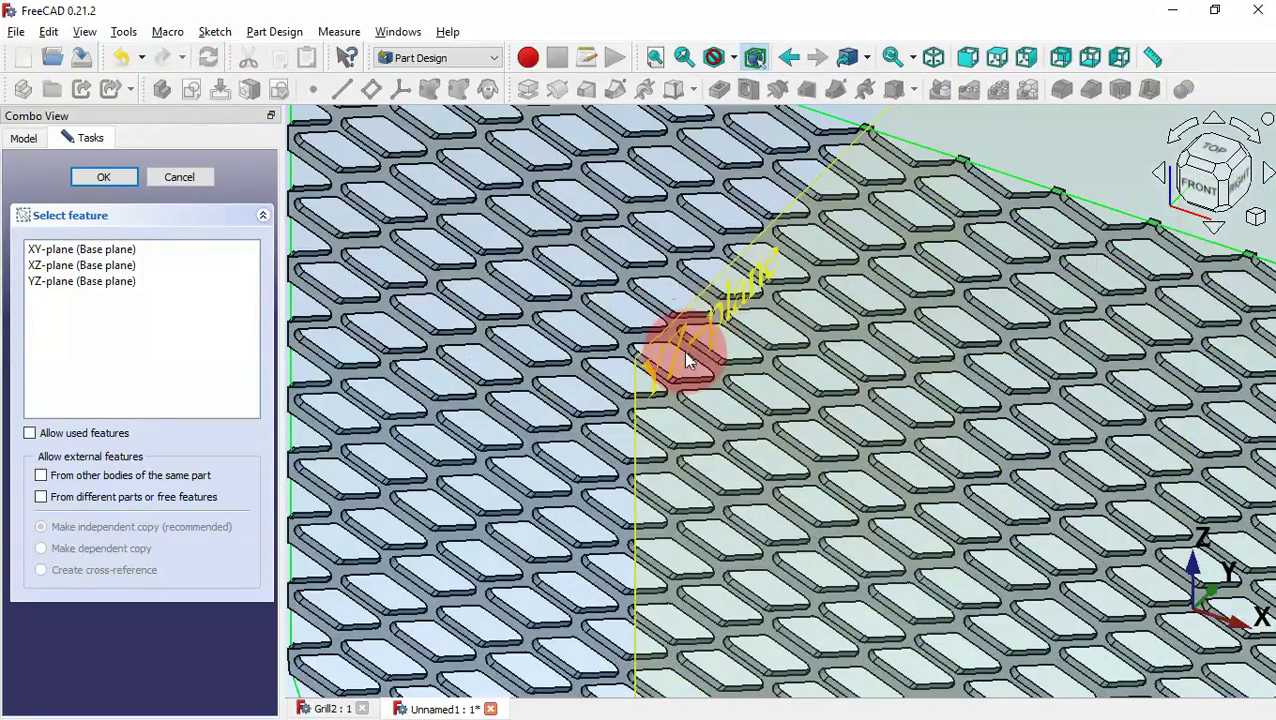
pyautogui.click(683, 349)
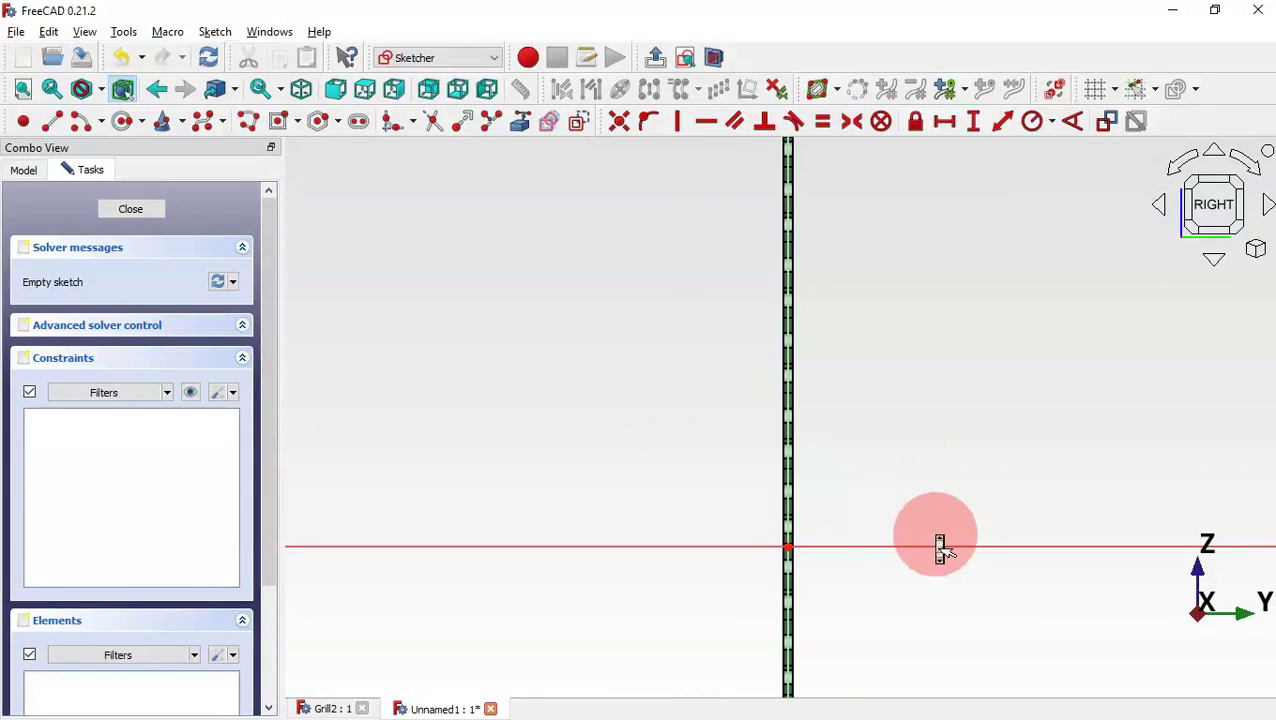
pyautogui.scroll(1, 940, 545)
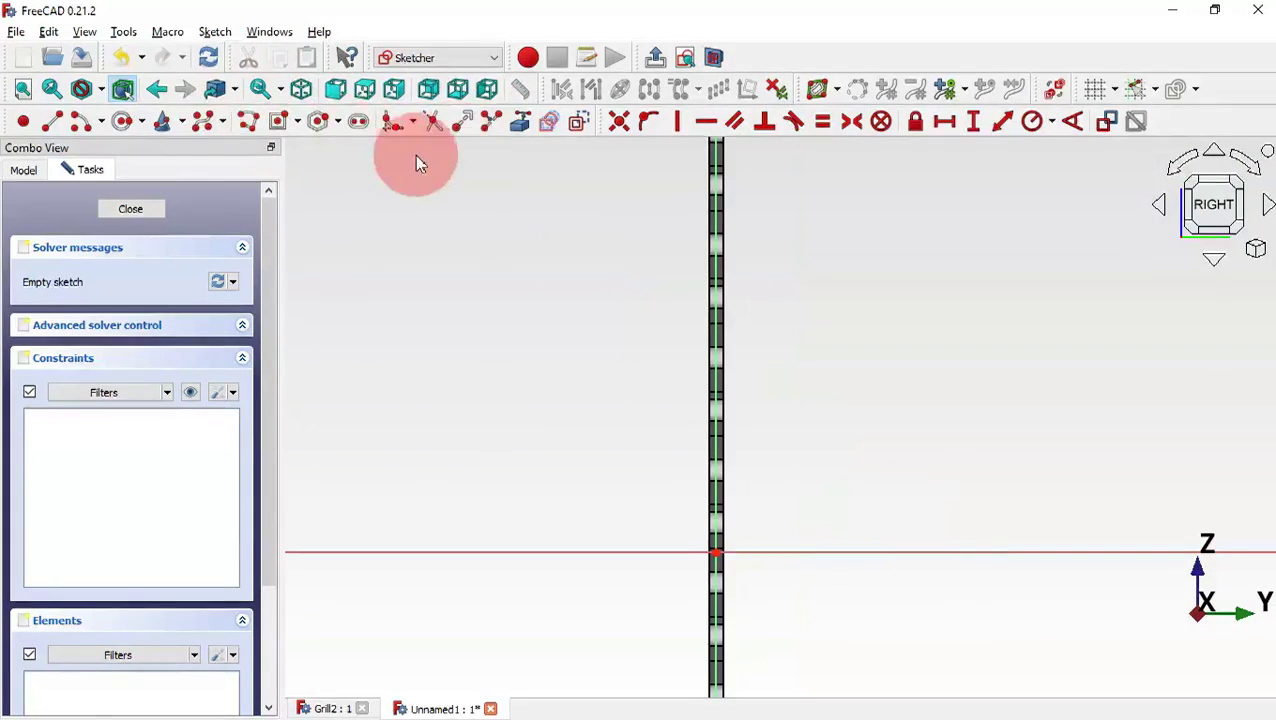
pyautogui.click(299, 122)
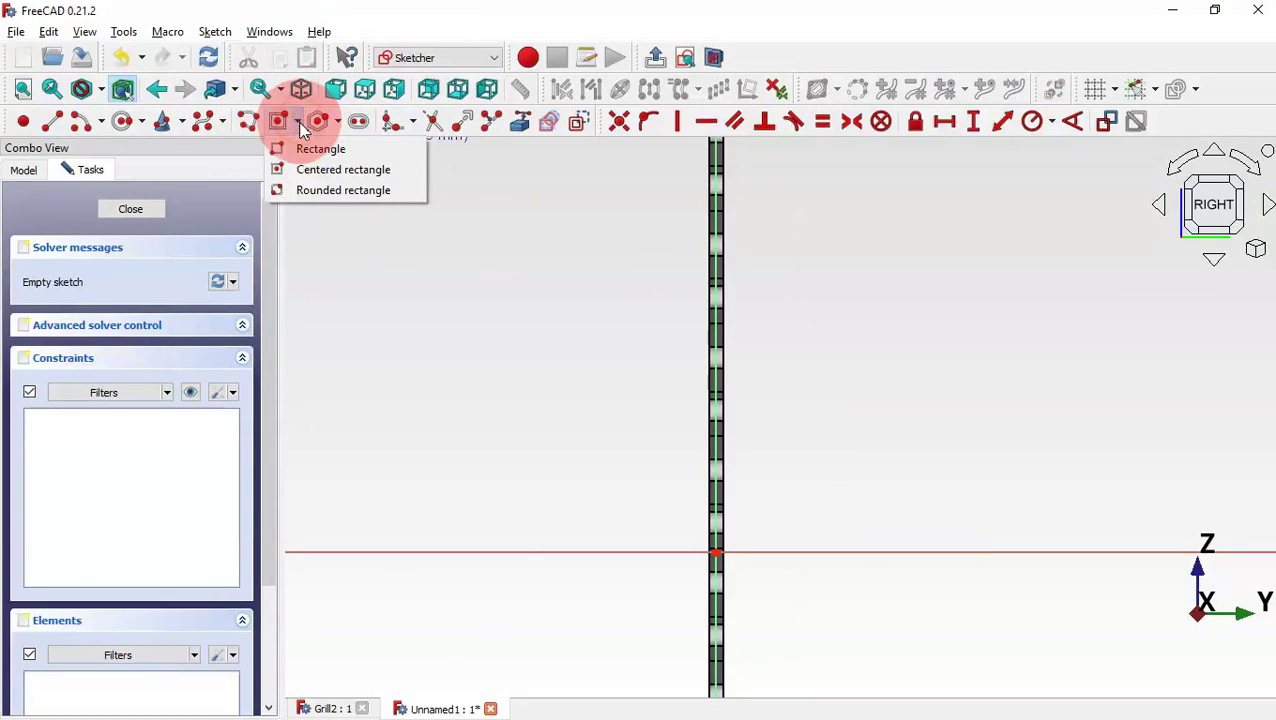
pyautogui.click(352, 170)
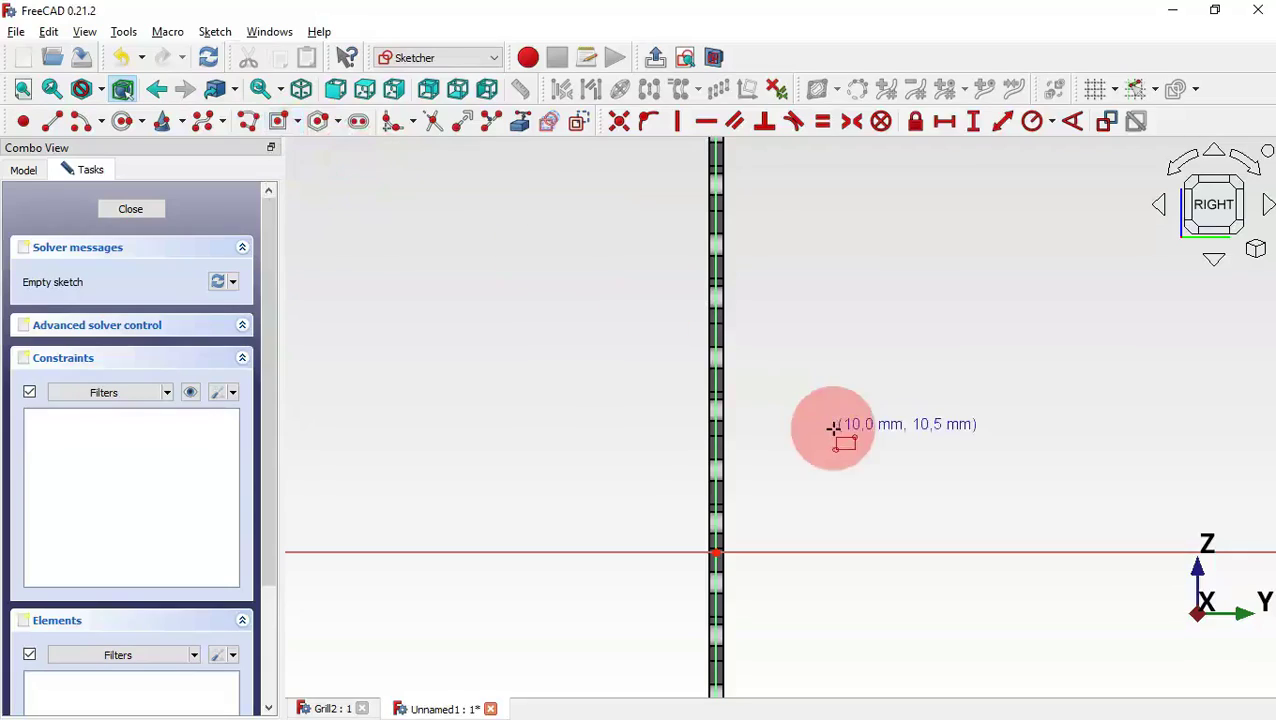
pyautogui.click(716, 360)
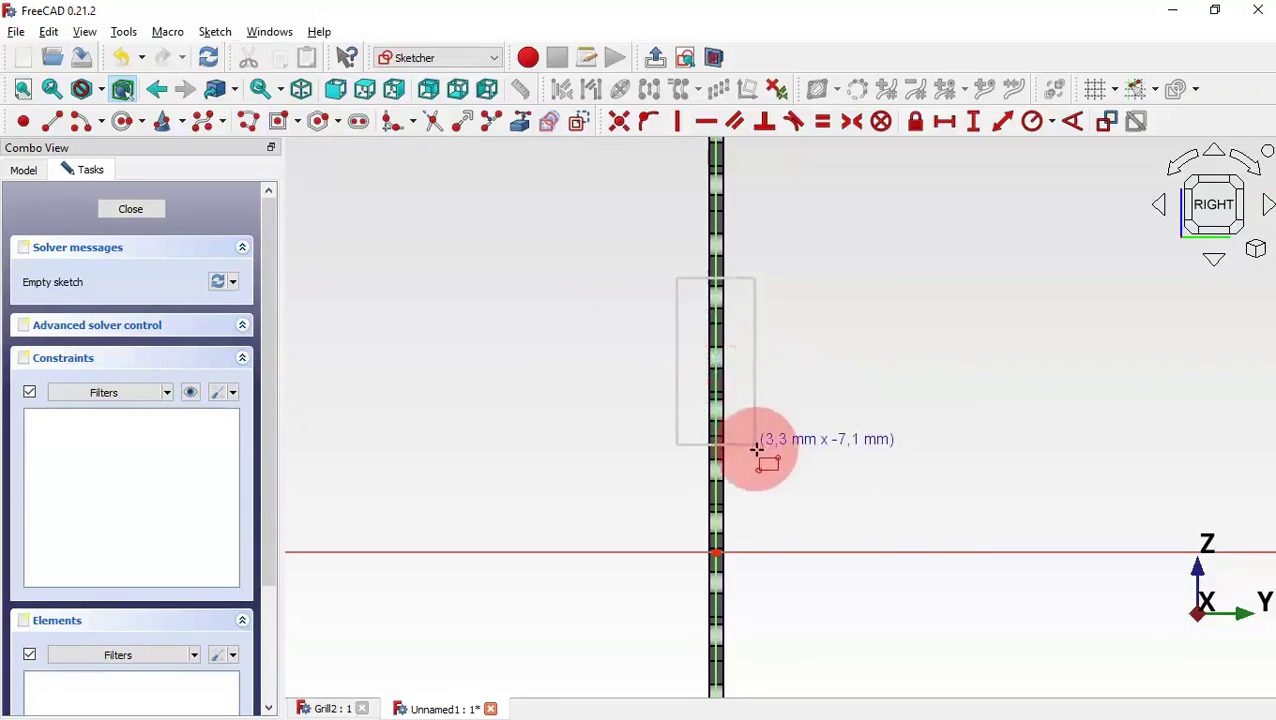
pyautogui.click(813, 550)
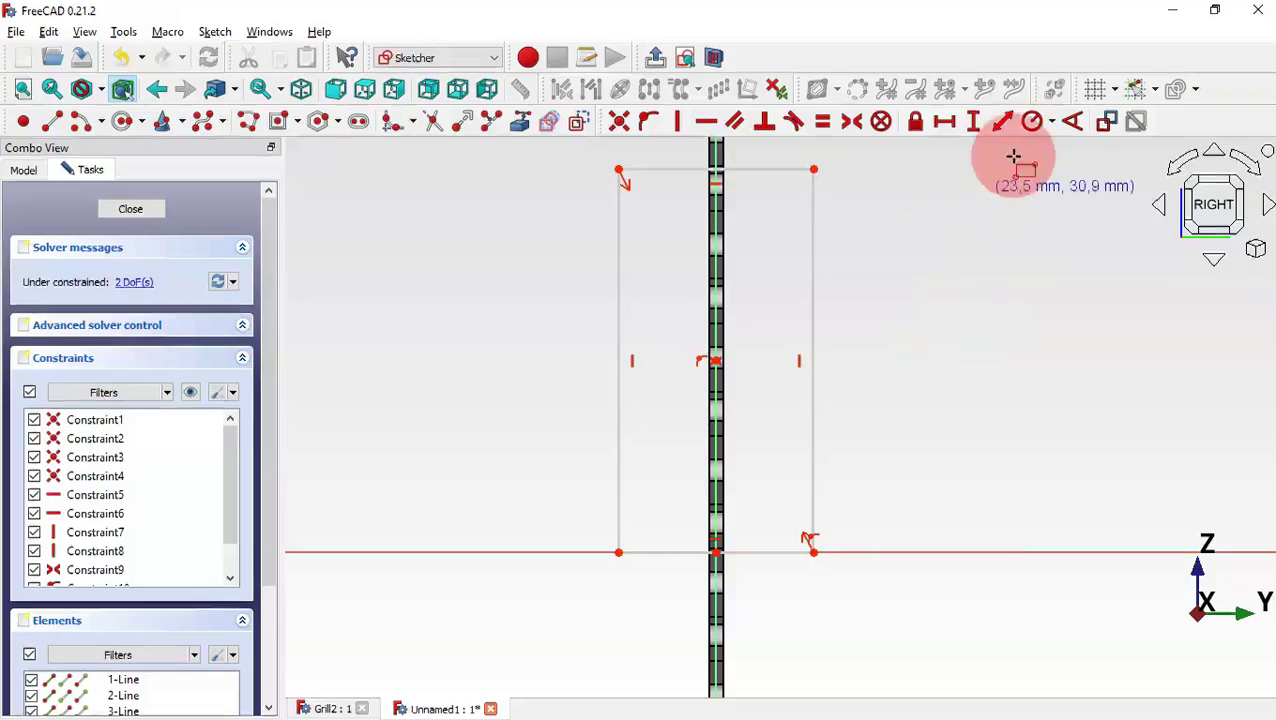
# Constrain the rectangle profile to 3 mm wide and 15 mm tall, then close the sketch.
pyautogui.click(973, 121)
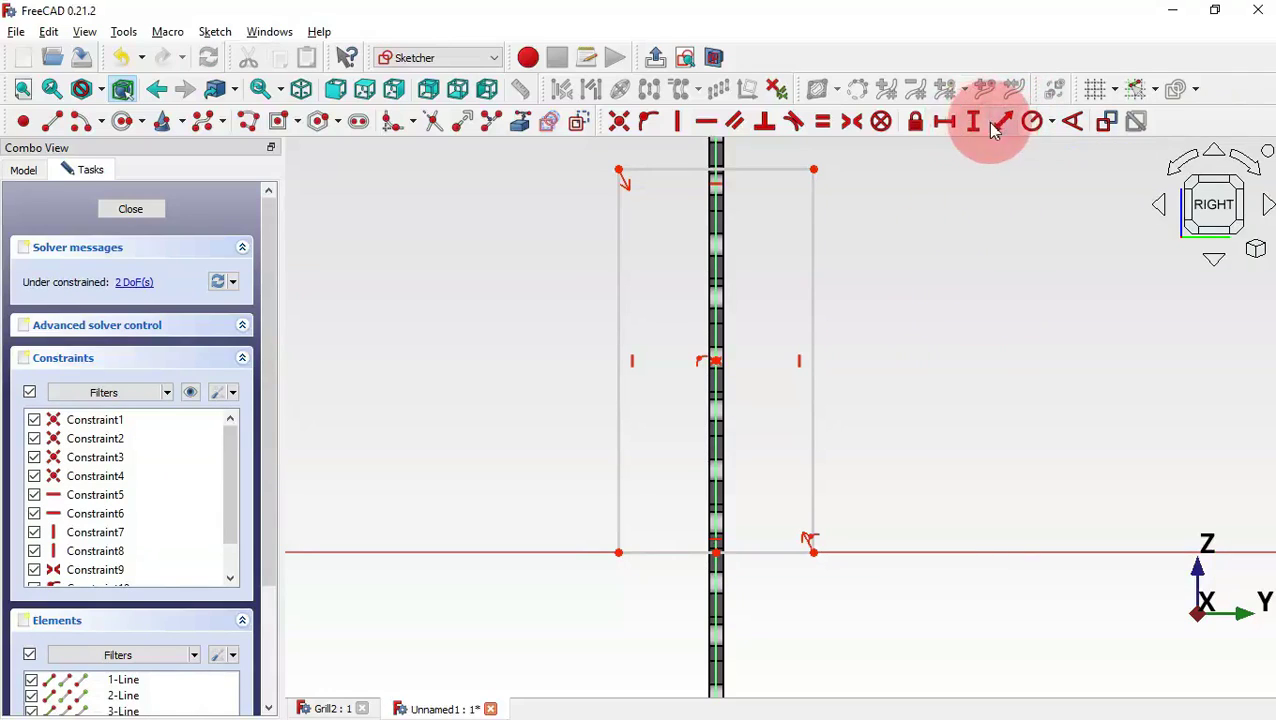
pyautogui.click(742, 172)
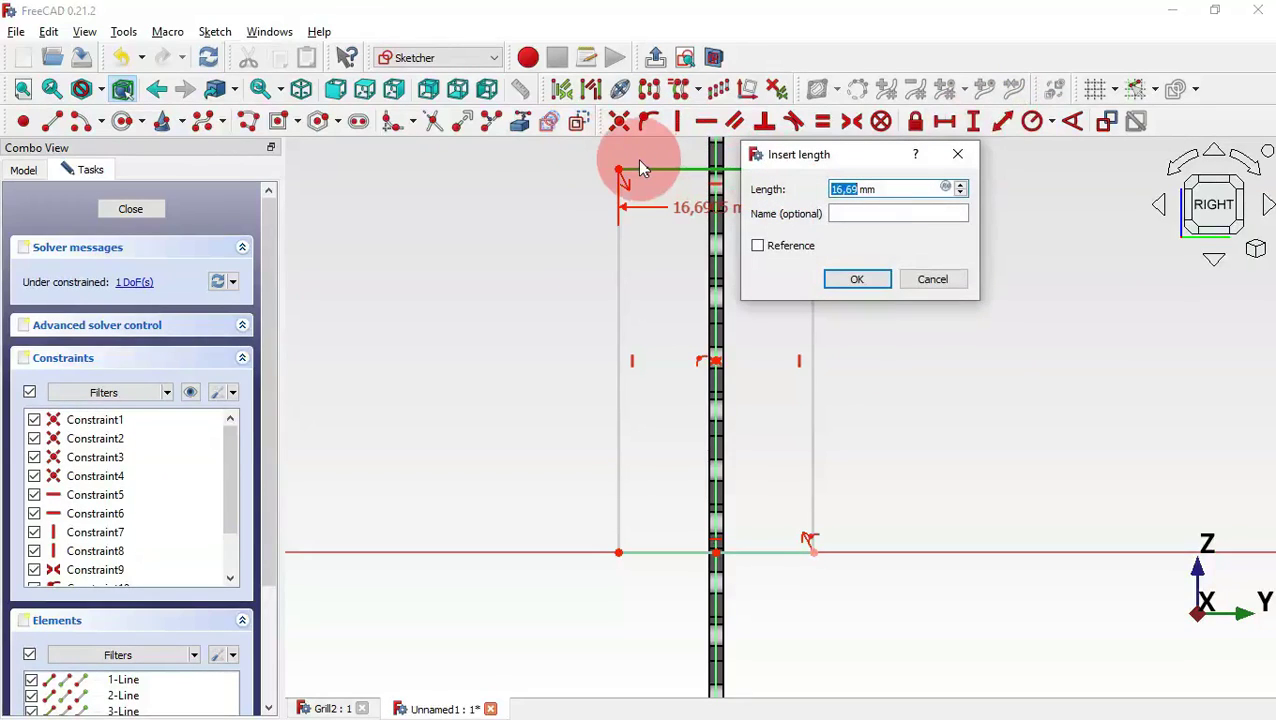
pyautogui.write('6')
pyautogui.press('Return')
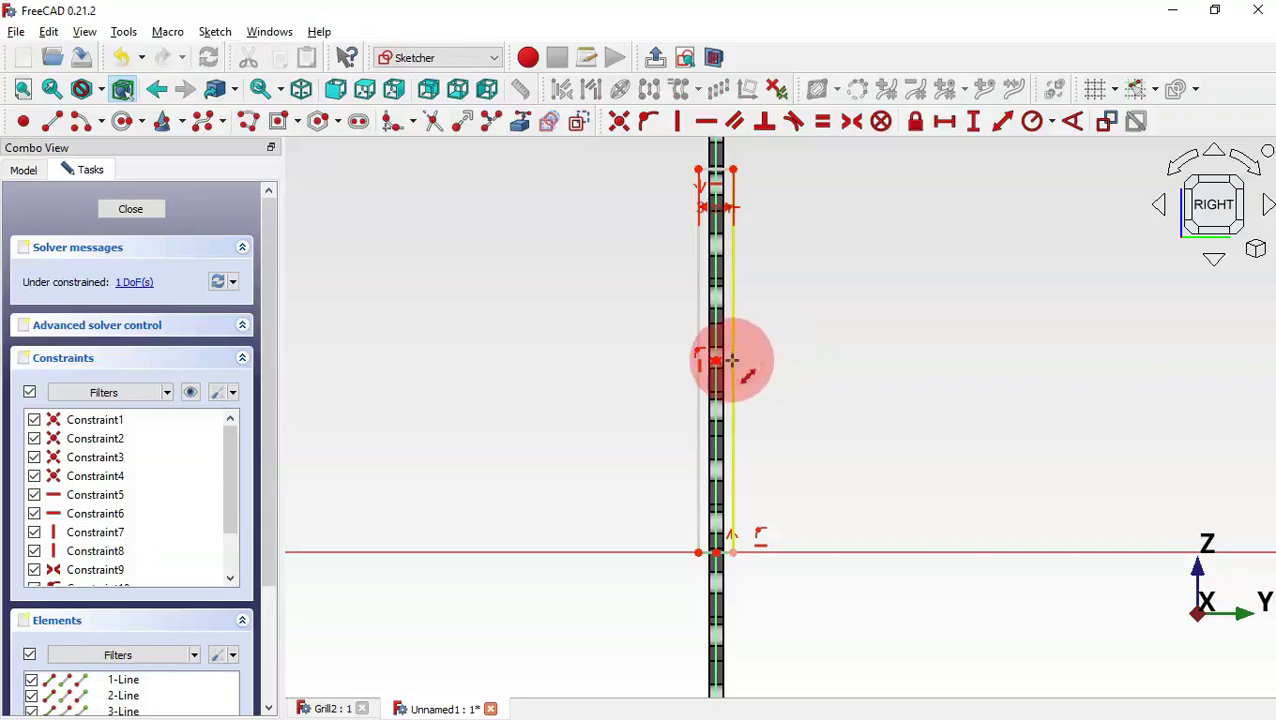
pyautogui.click(740, 368)
pyautogui.write('15')
pyautogui.press('Return')
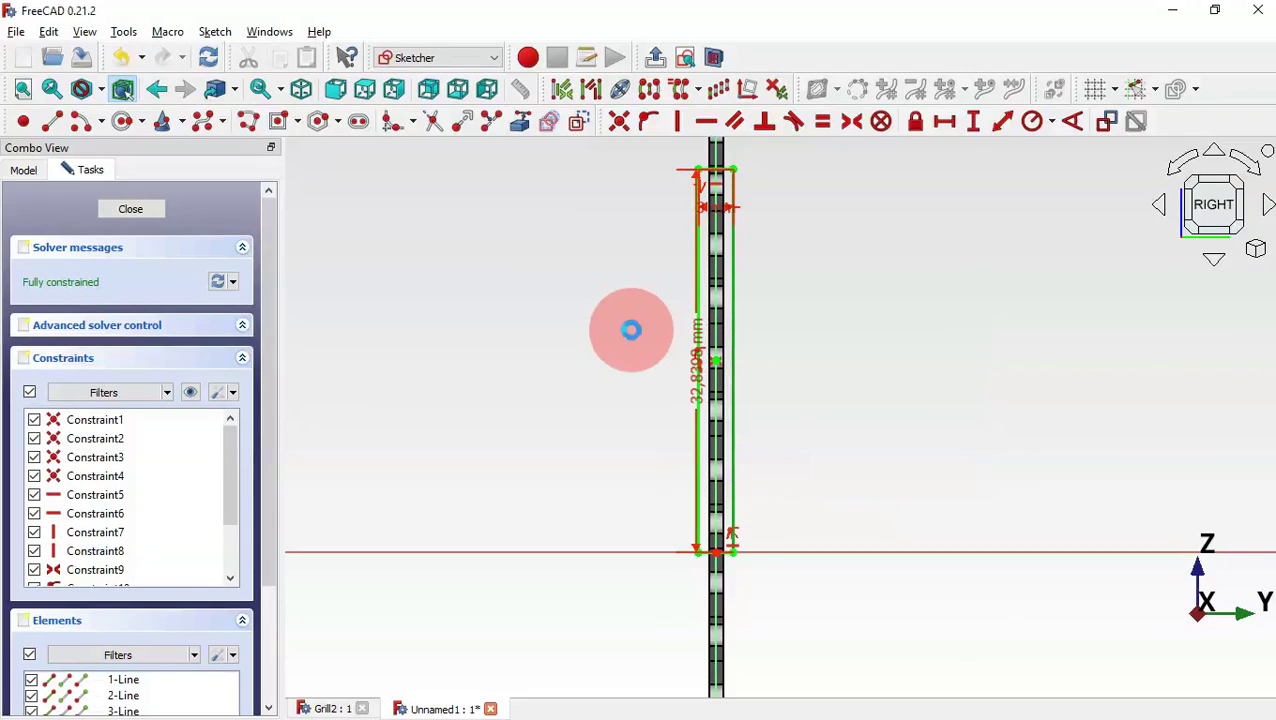
pyautogui.scroll(3, 789, 356)
pyautogui.moveTo(797, 358); pyautogui.dragTo(988, 214)
pyautogui.click(983, 322)
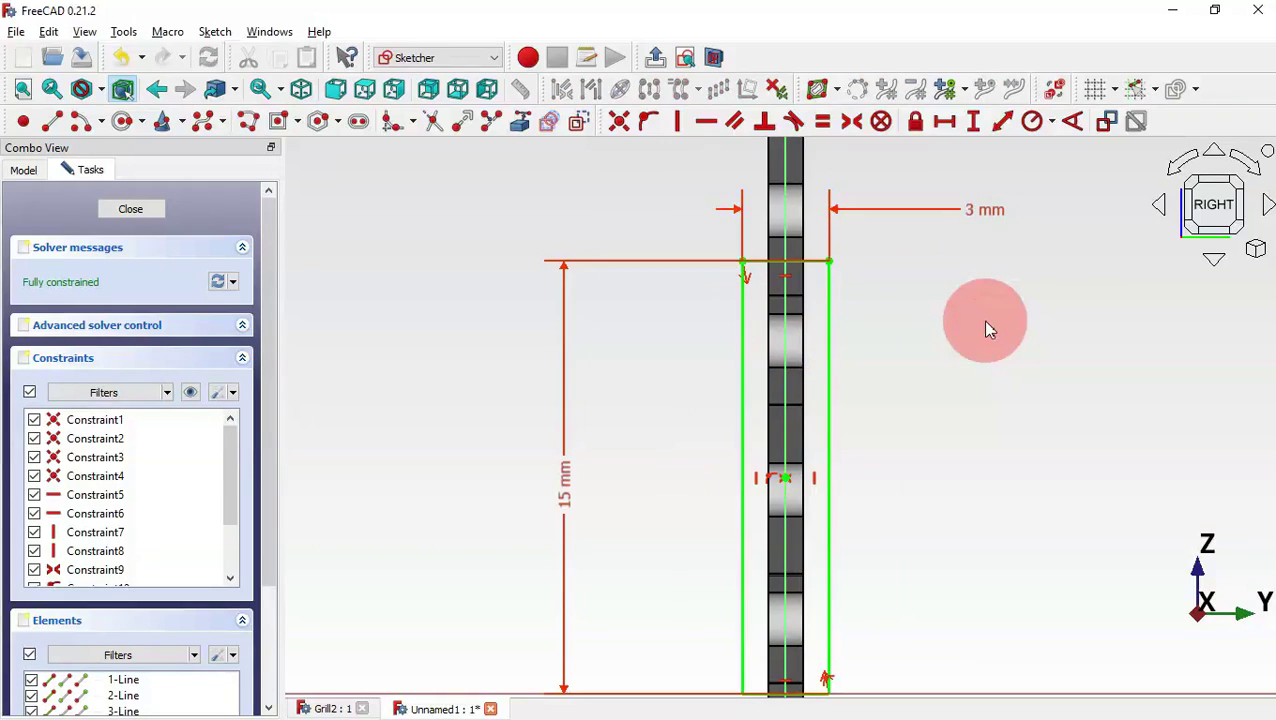
pyautogui.press('Escape')
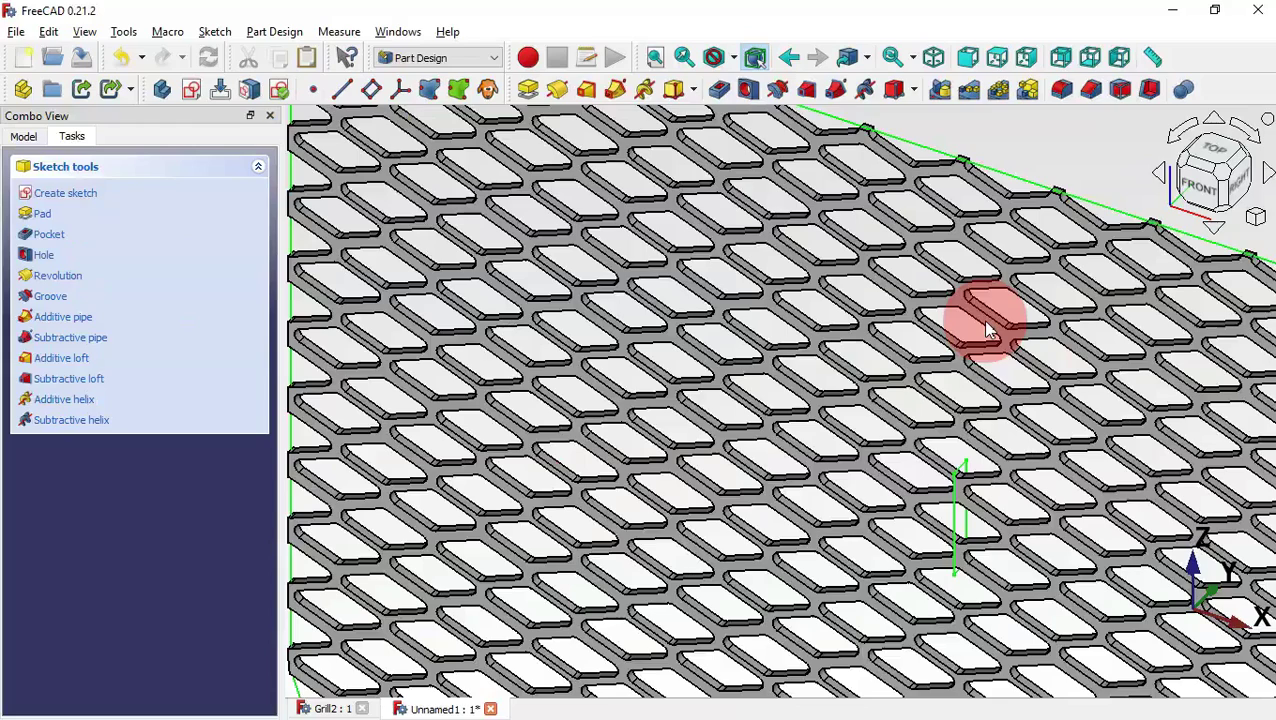
# Fit the grille in view and rename Sketch004 to Profile in the model tree.
pyautogui.press('v')
pyautogui.press('f')
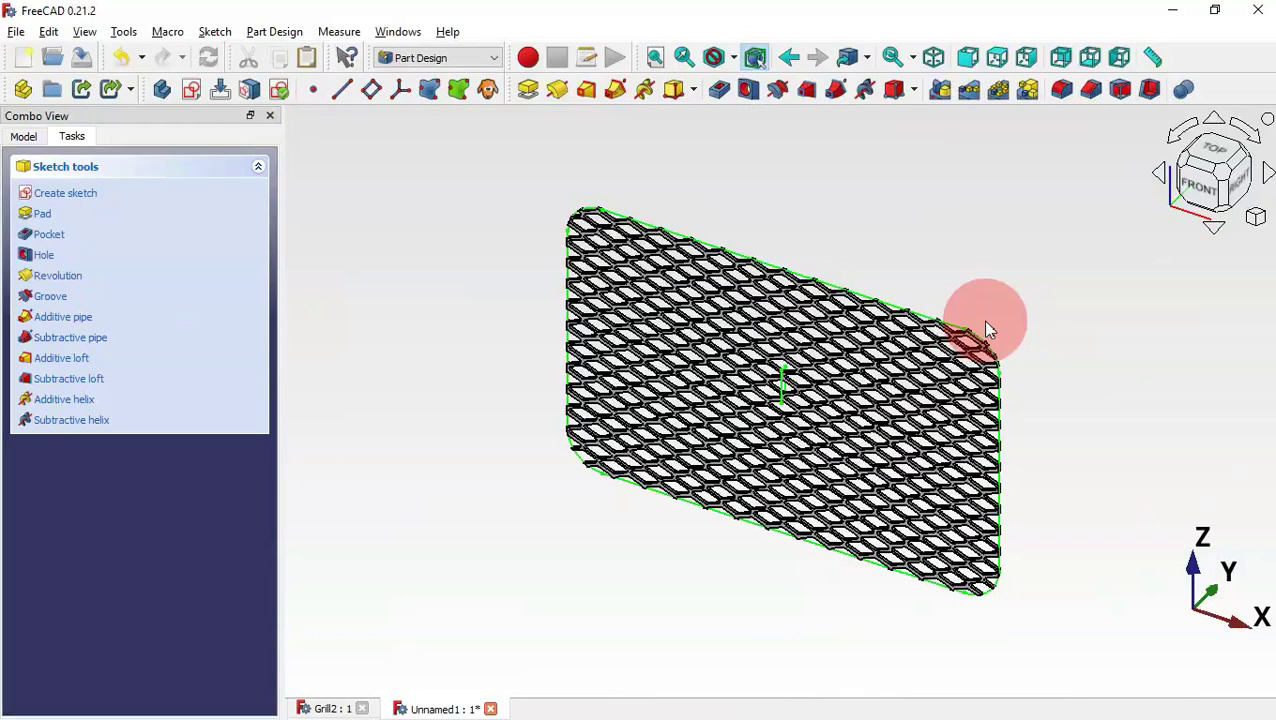
pyautogui.click(33, 143)
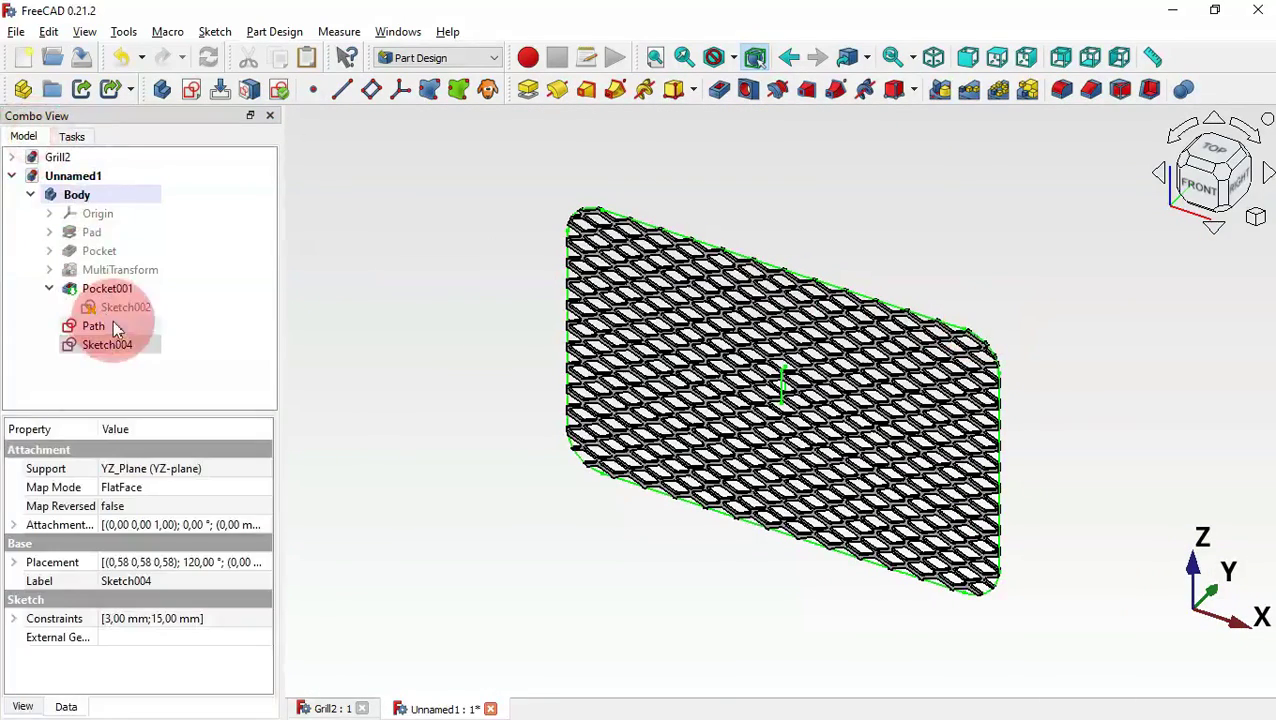
pyautogui.click(119, 347)
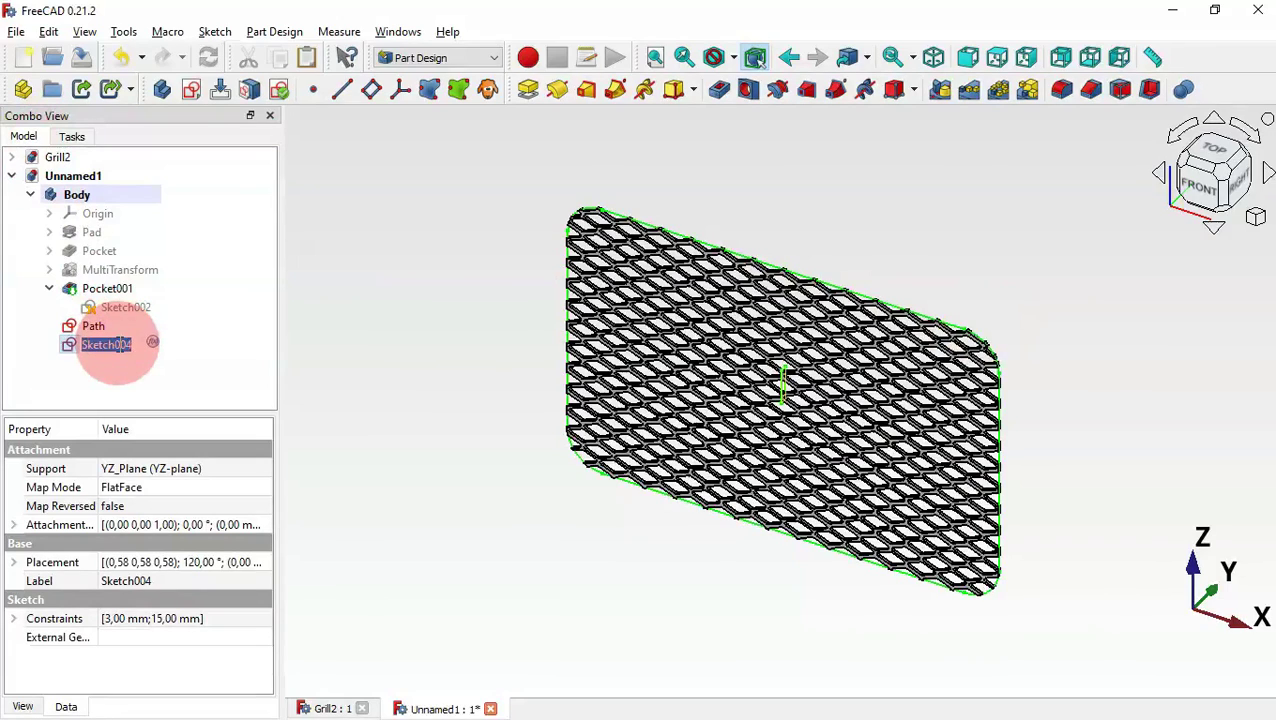
pyautogui.write('Profile')
pyautogui.press('Return')
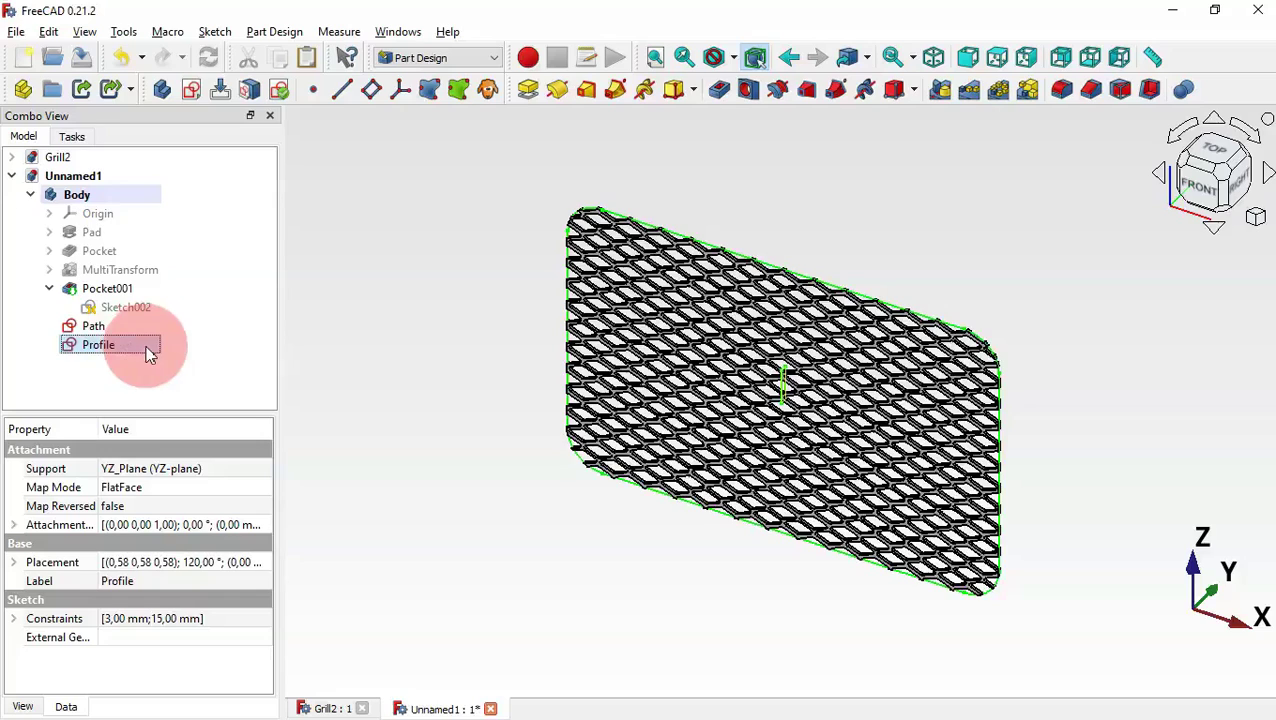
pyautogui.click(128, 352)
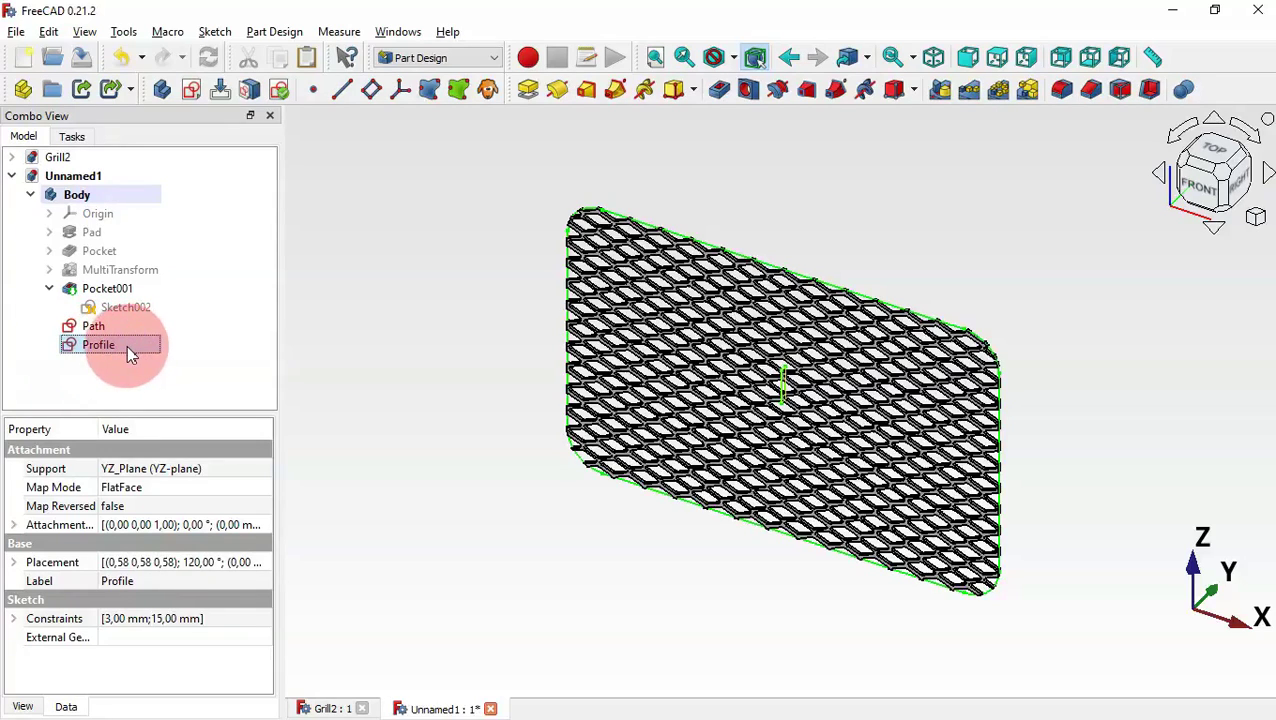
pyautogui.rightClick(130, 355)
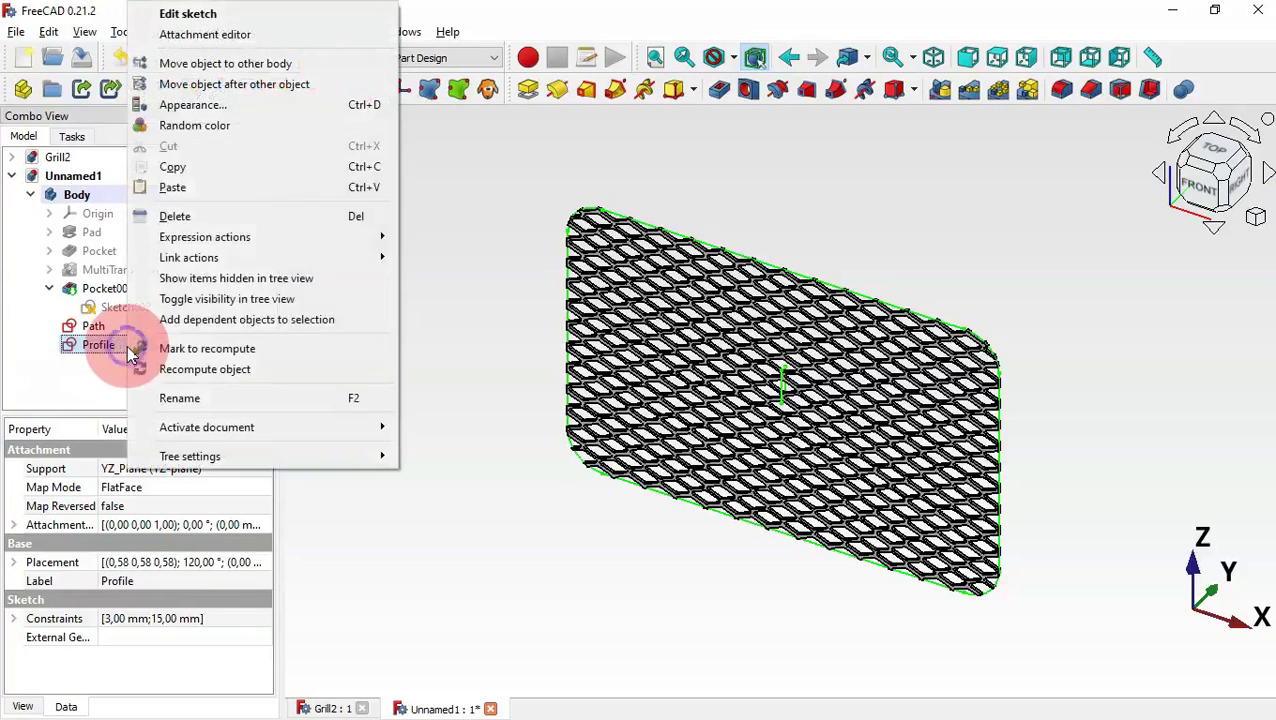
# Reattach the Profile sketch in Normal to edge mode on Sketch003's top edge (Edge8).
pyautogui.click(258, 35)
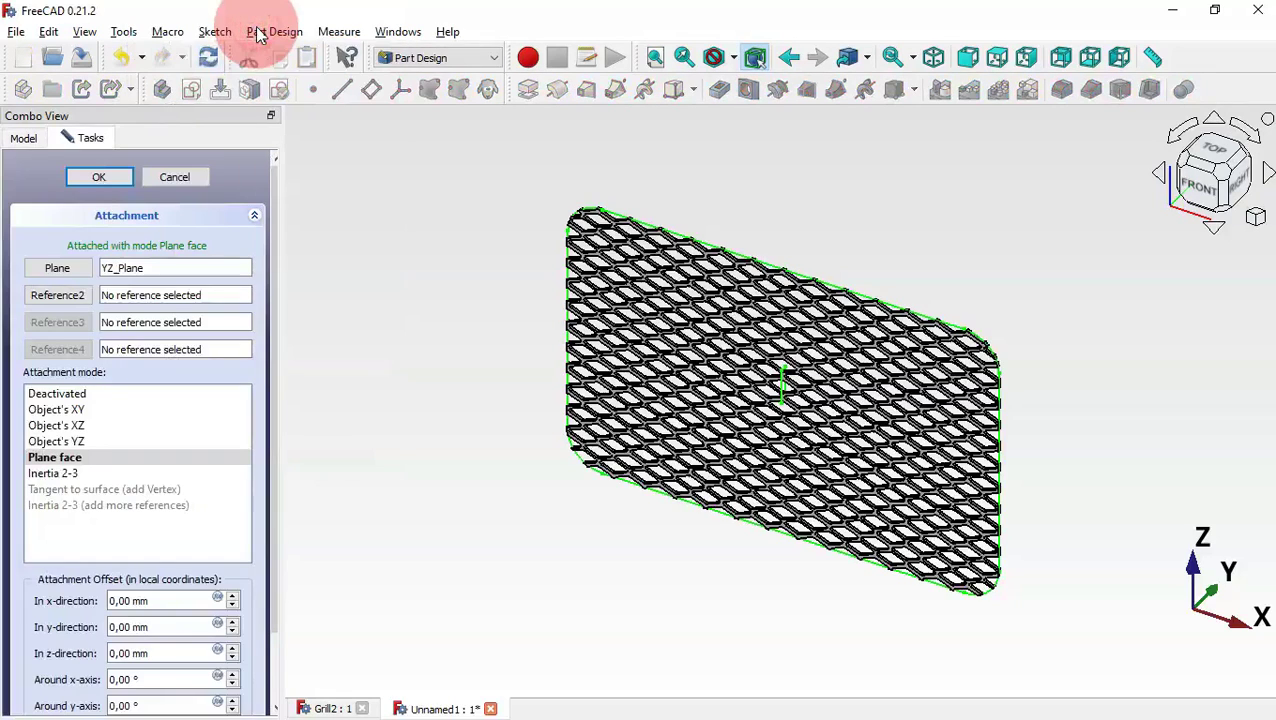
pyautogui.click(60, 266)
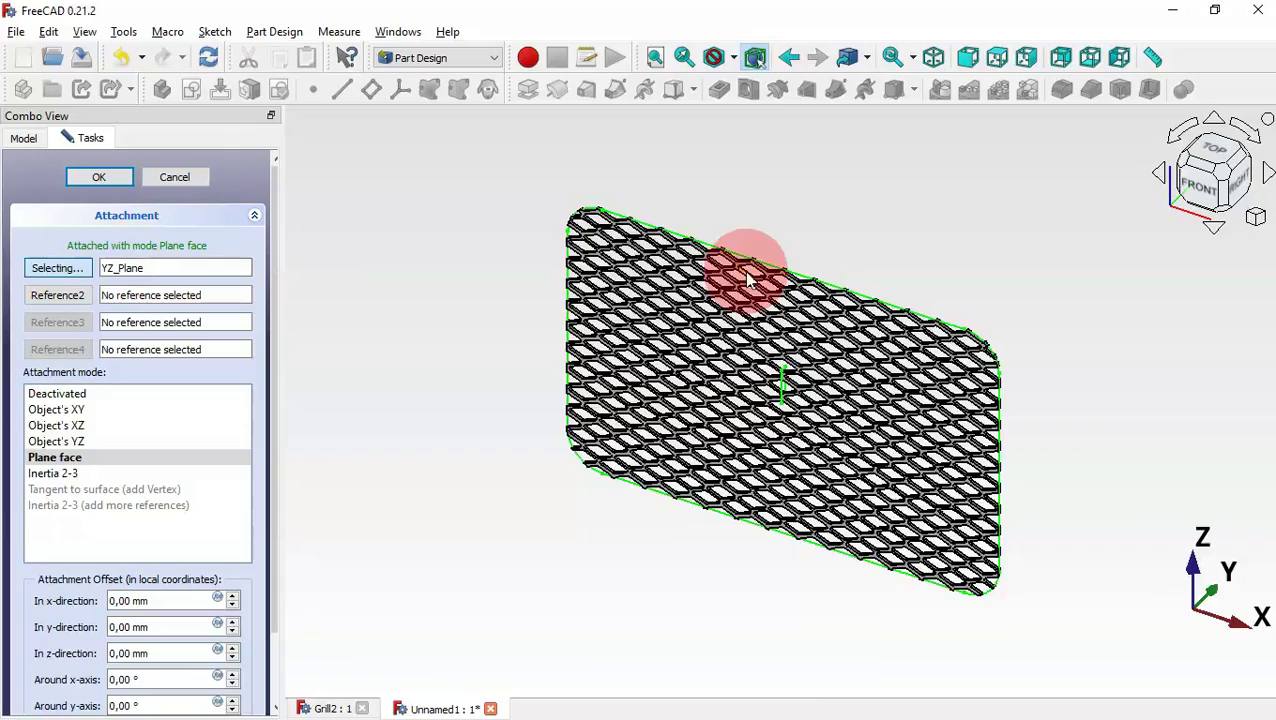
pyautogui.scroll(5, 748, 278)
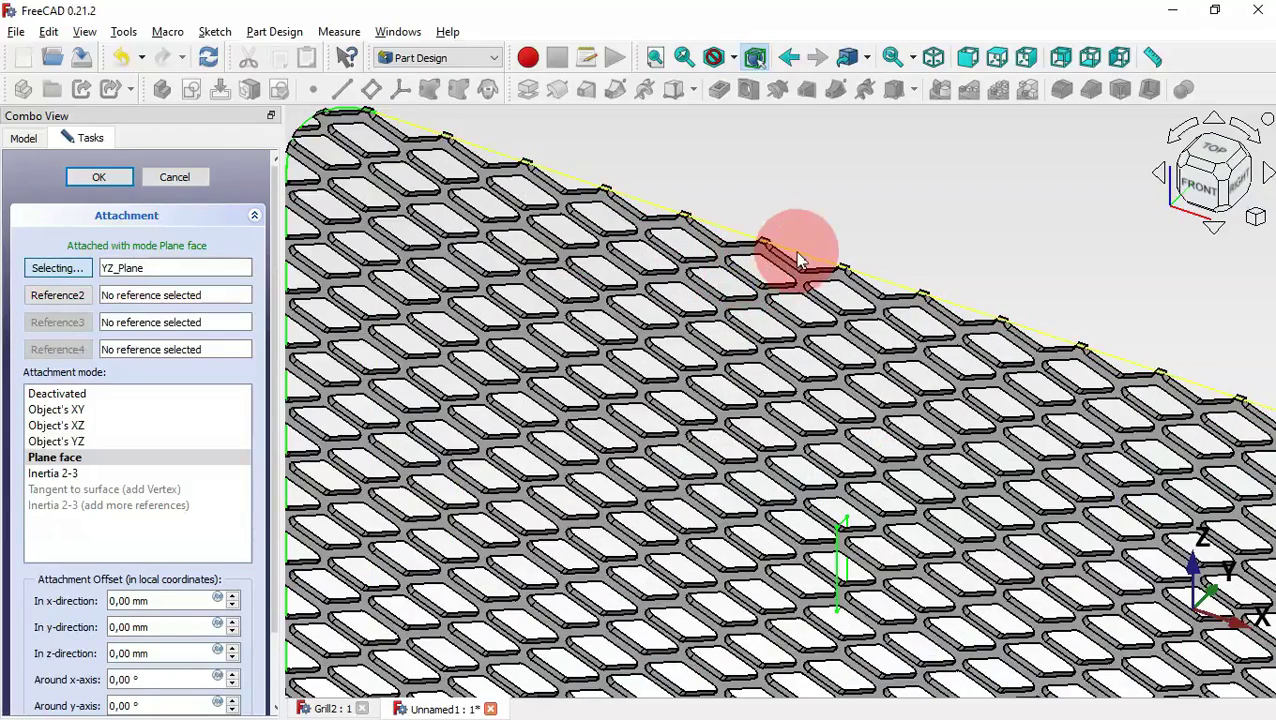
pyautogui.click(797, 257)
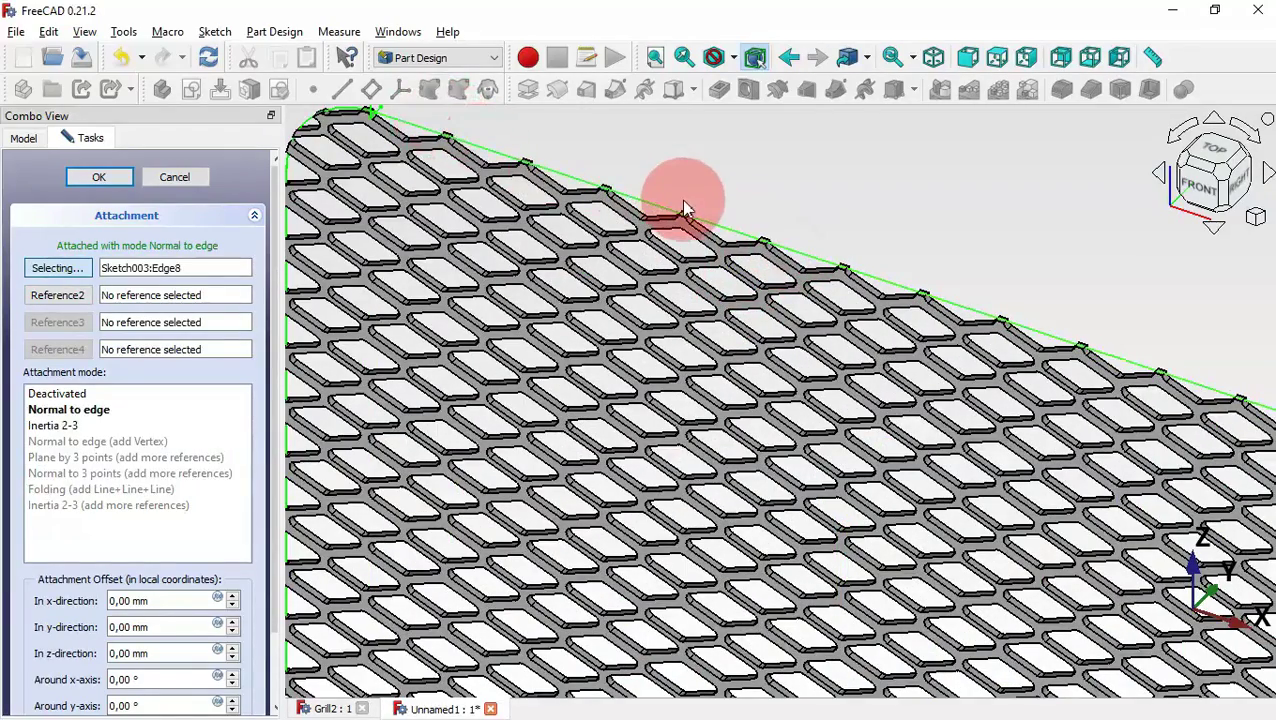
pyautogui.scroll(-1, 826, 285)
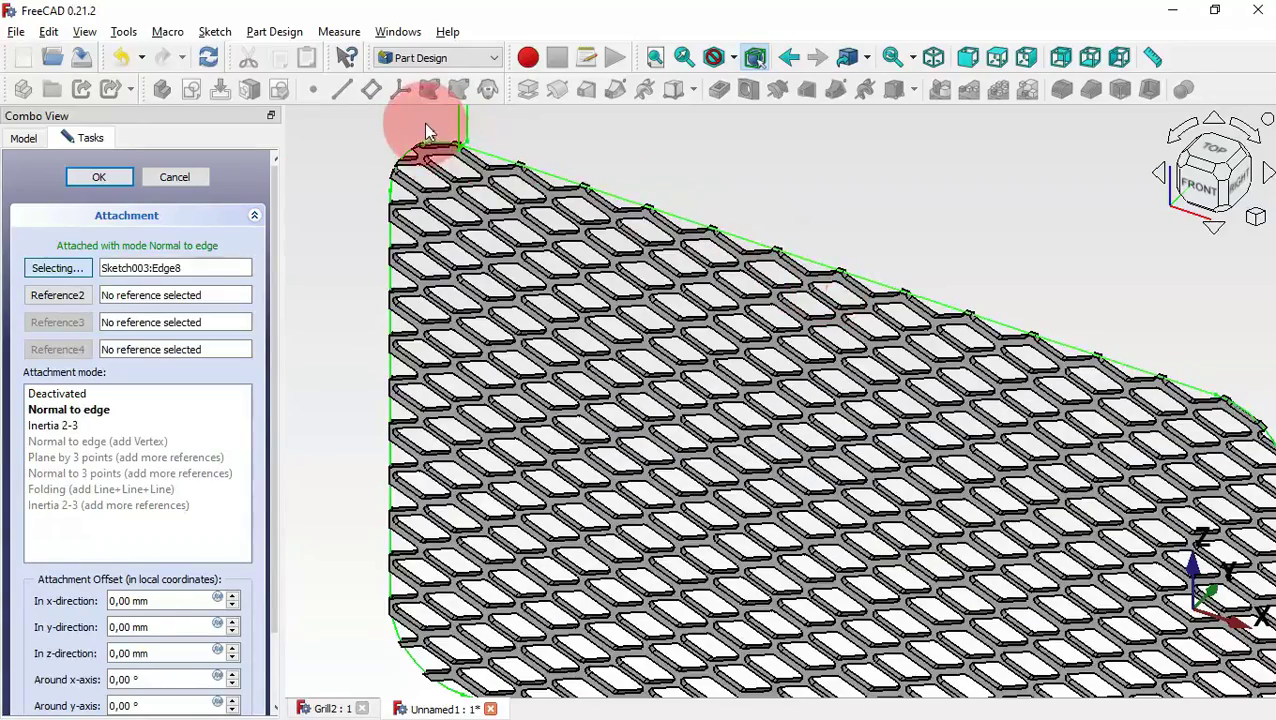
pyautogui.scroll(-3, 426, 131)
pyautogui.scroll(4, 452, 122)
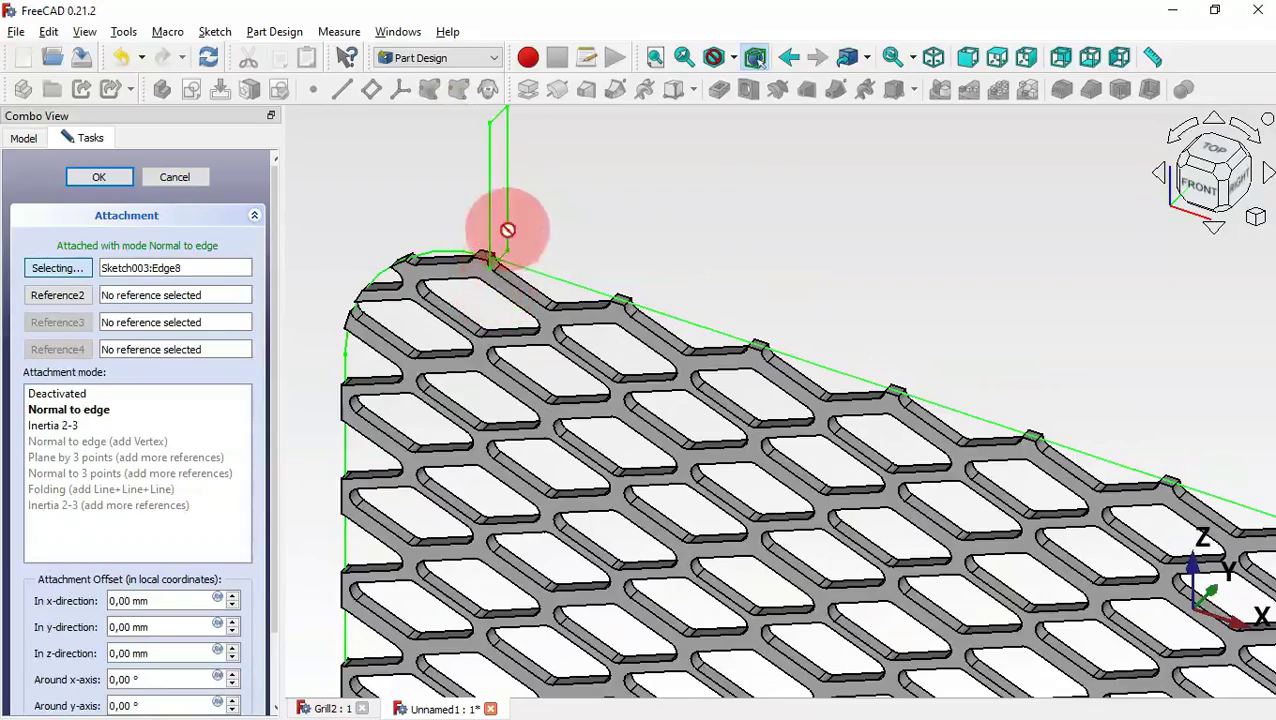
pyautogui.moveTo(735, 332); pyautogui.dragTo(607, 287, button='middle')
pyautogui.click(124, 183)
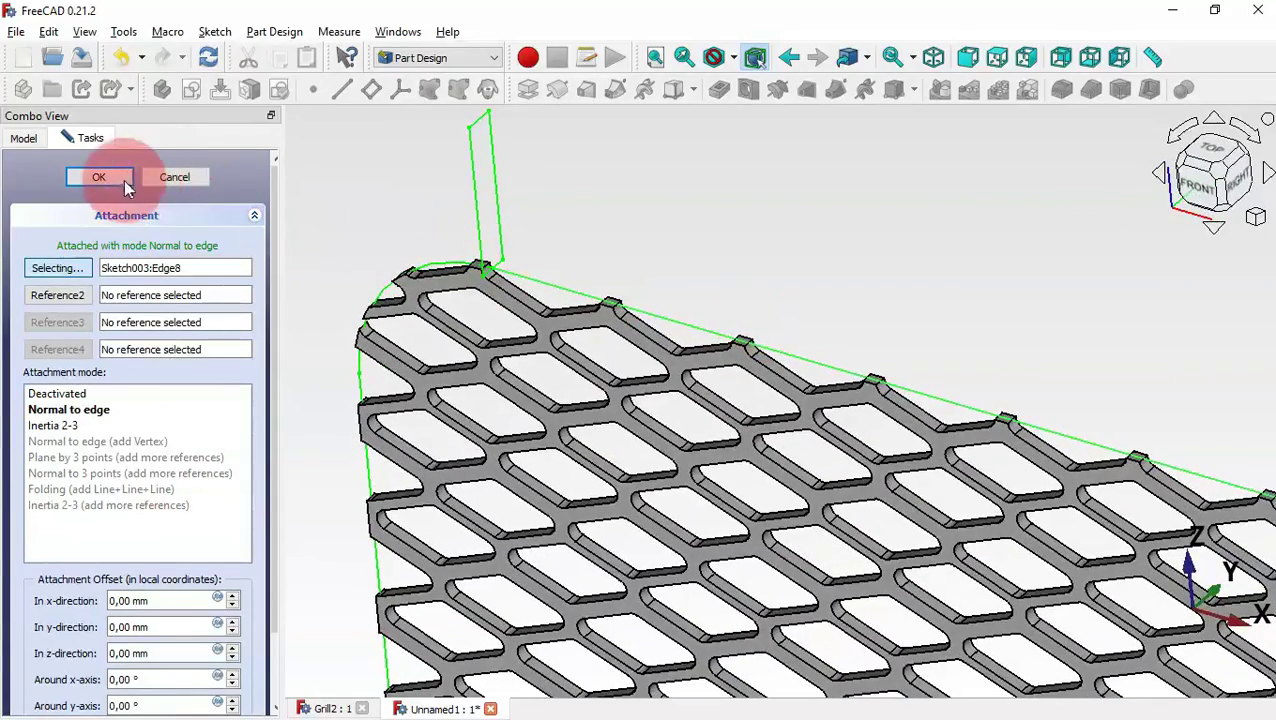
pyautogui.click(635, 233)
pyautogui.scroll(-5, 634, 225)
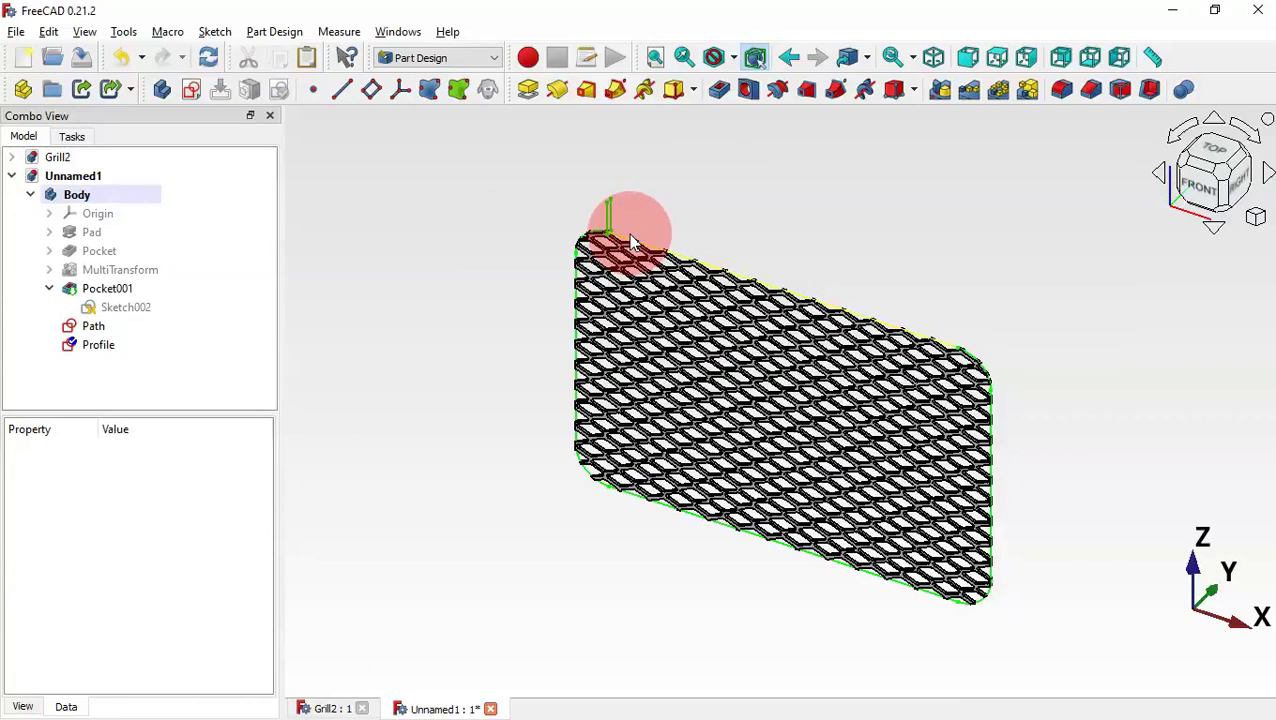
# Create an Additive pipe sweeping Profile along the Path outline to form the raised rim.
pyautogui.click(110, 344)
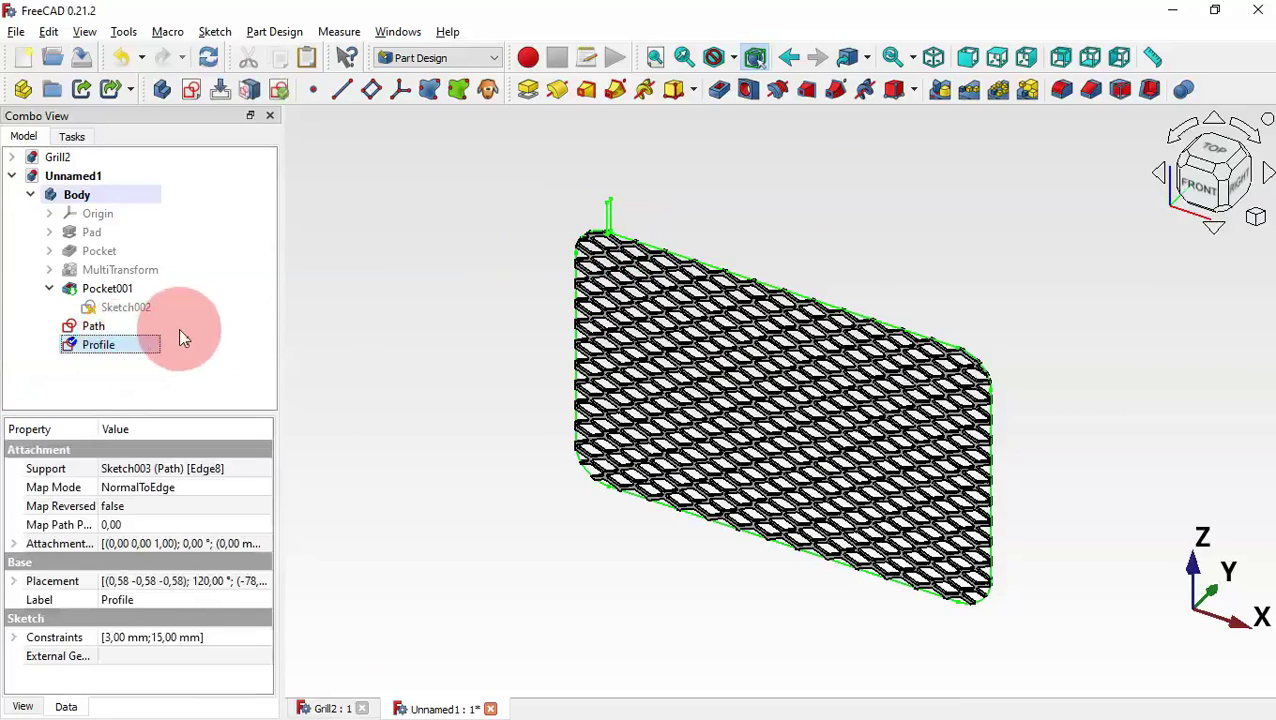
pyautogui.click(611, 90)
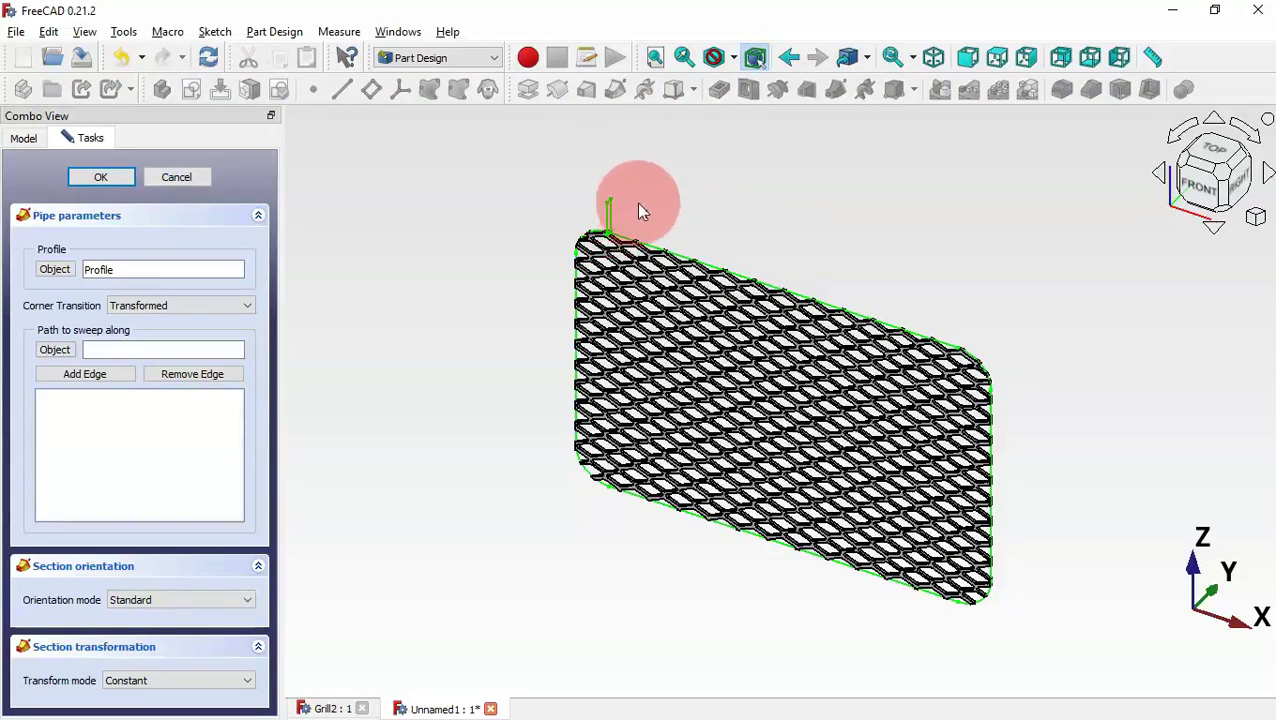
pyautogui.scroll(3, 663, 203)
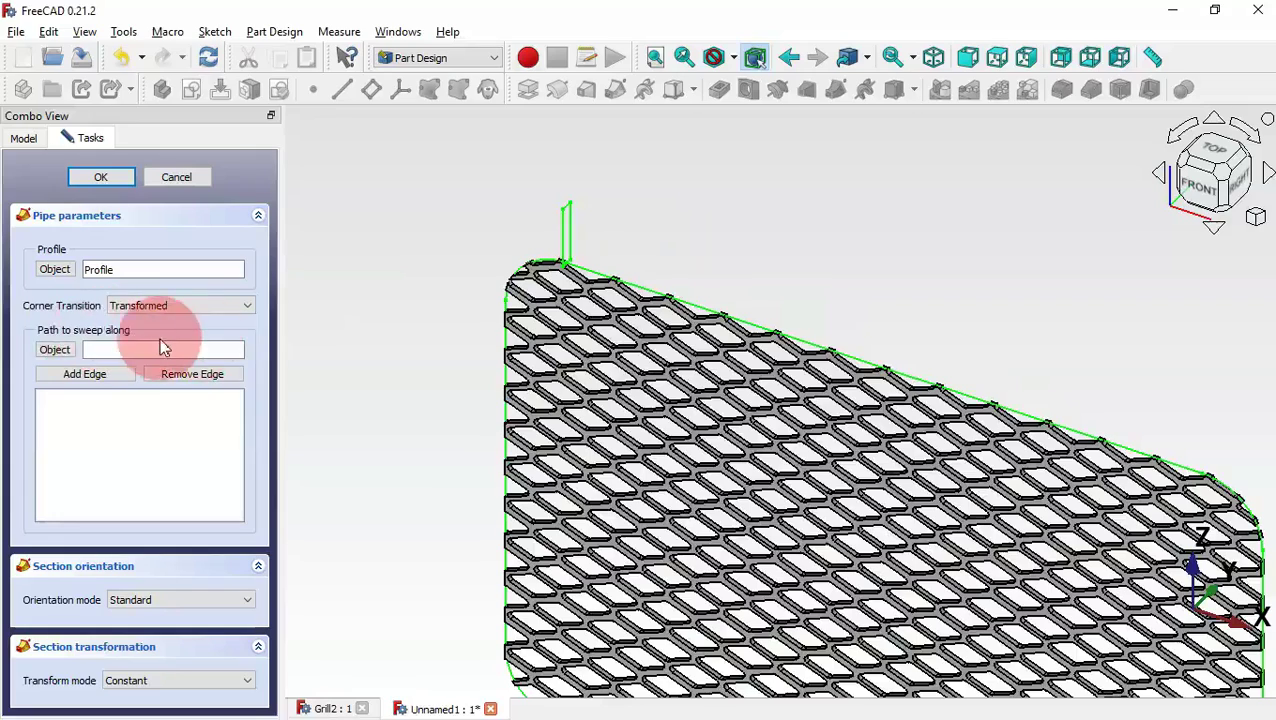
pyautogui.click(50, 351)
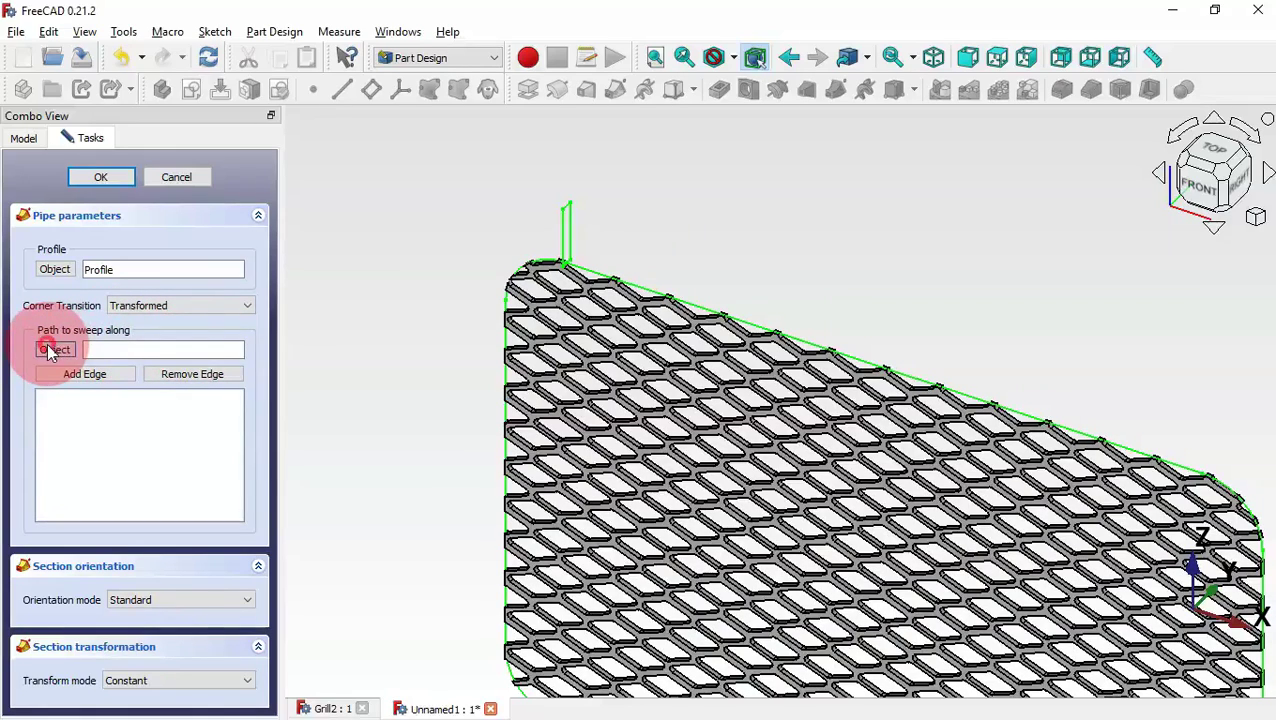
pyautogui.click(644, 296)
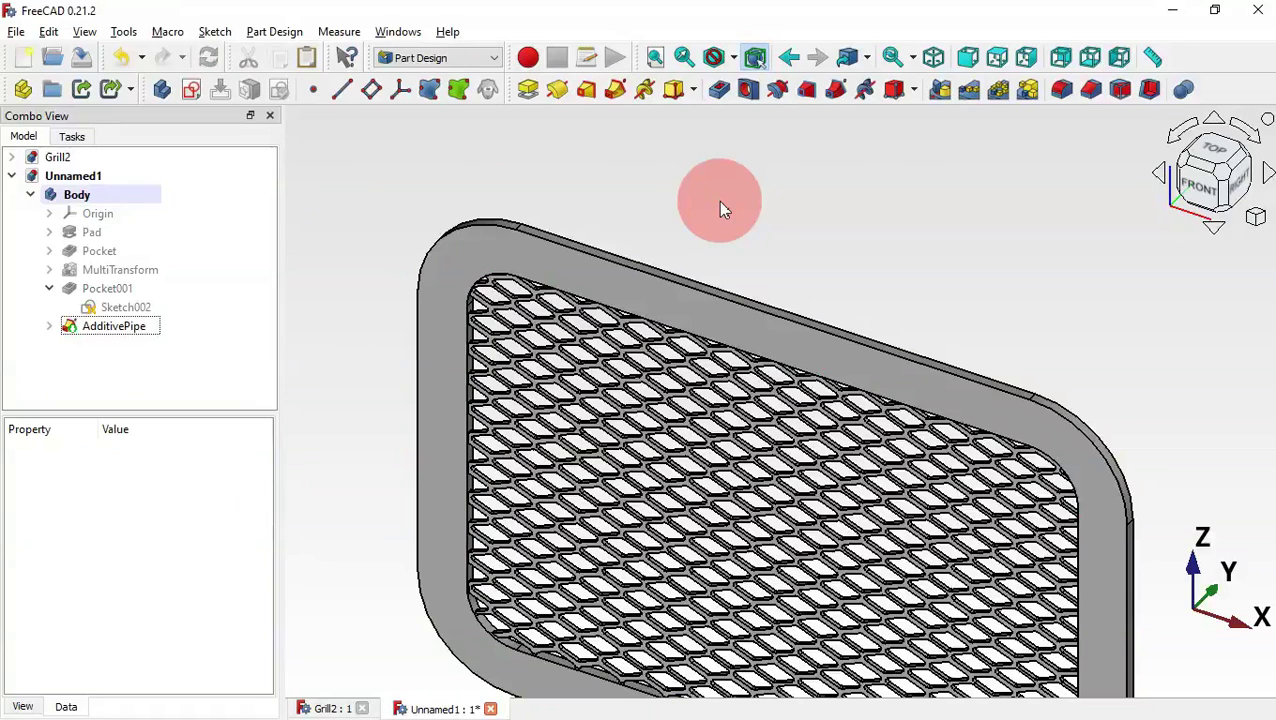
pyautogui.click(50, 289)
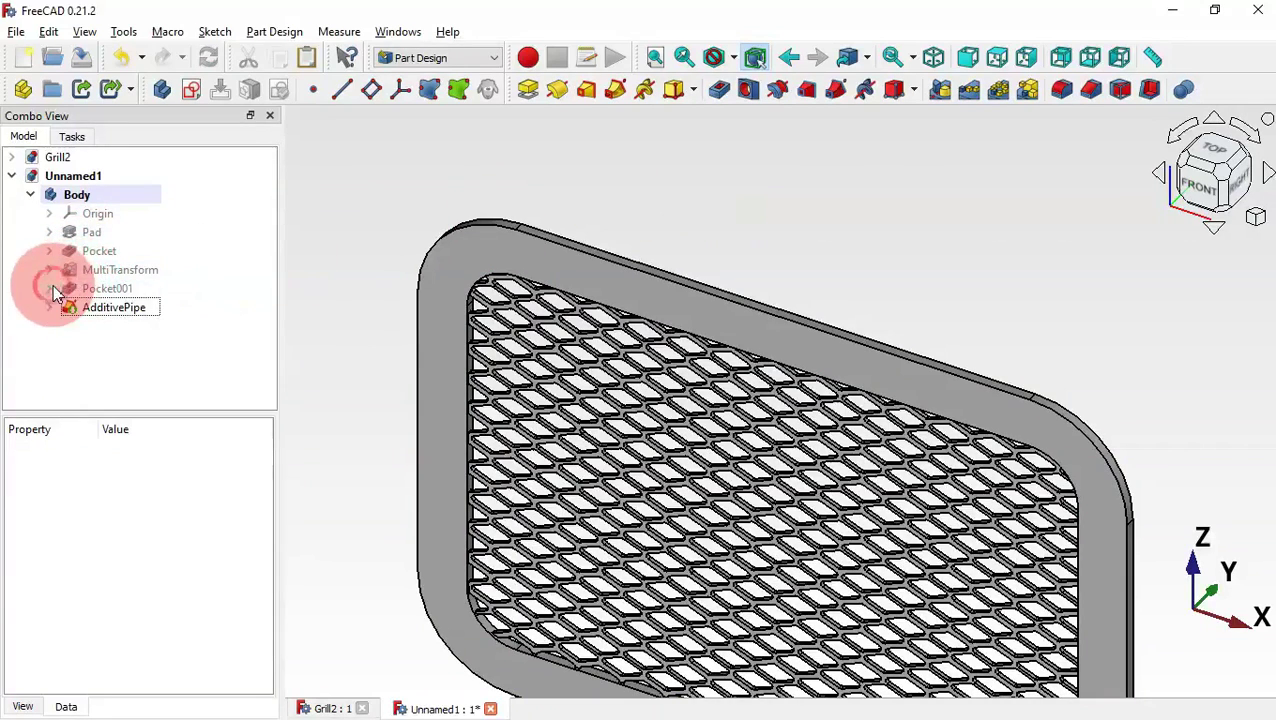
# Select the frame's top edge and its lower inner edge together.
pyautogui.scroll(-1, 541, 219)
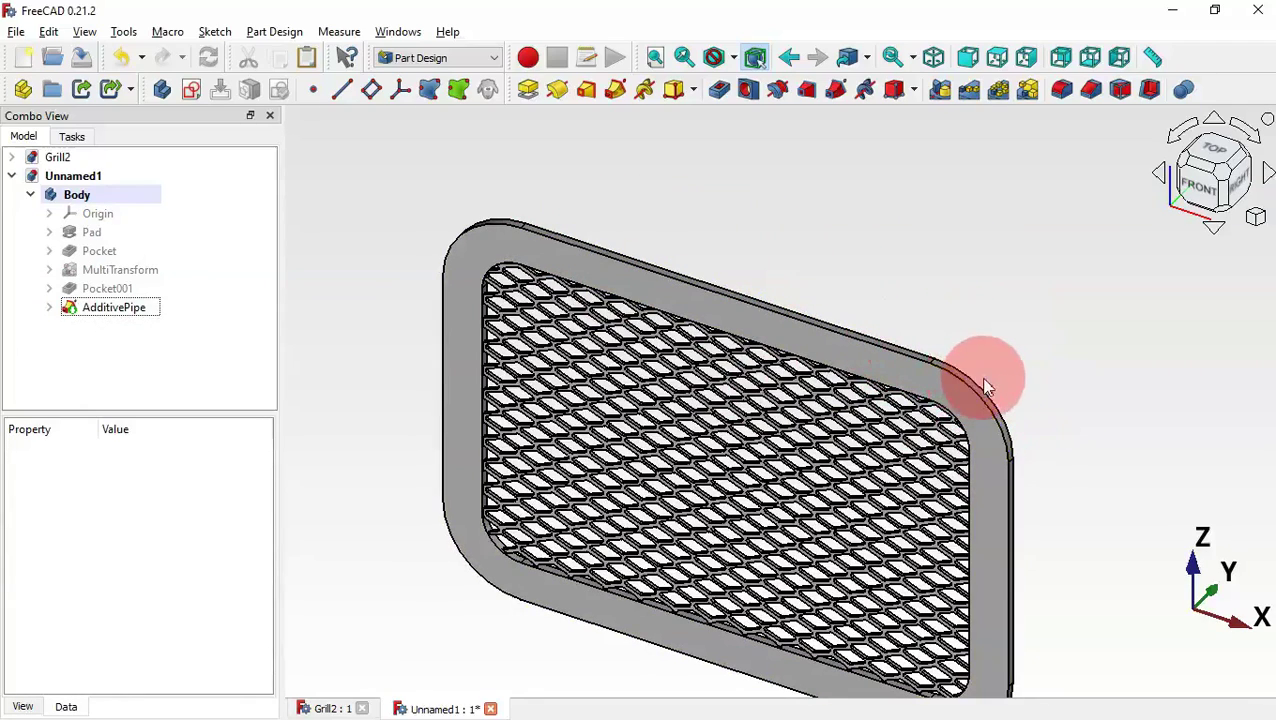
pyautogui.scroll(5, 985, 387)
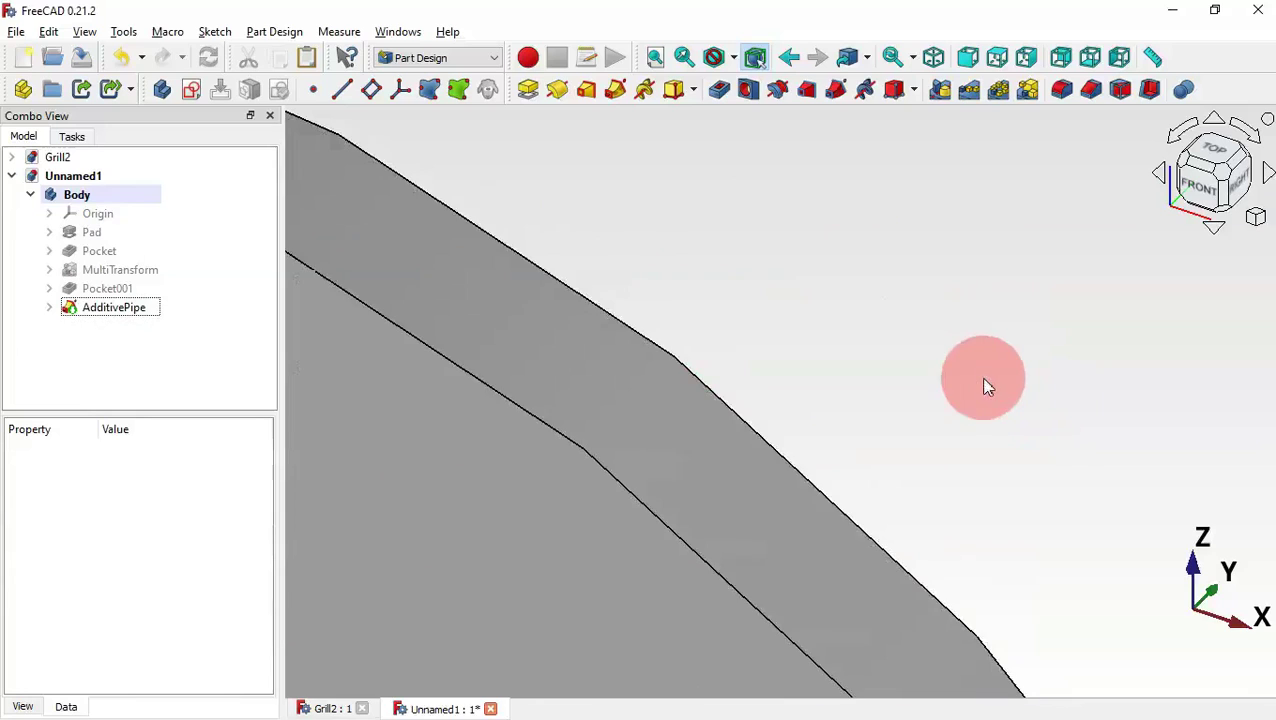
pyautogui.click(852, 520)
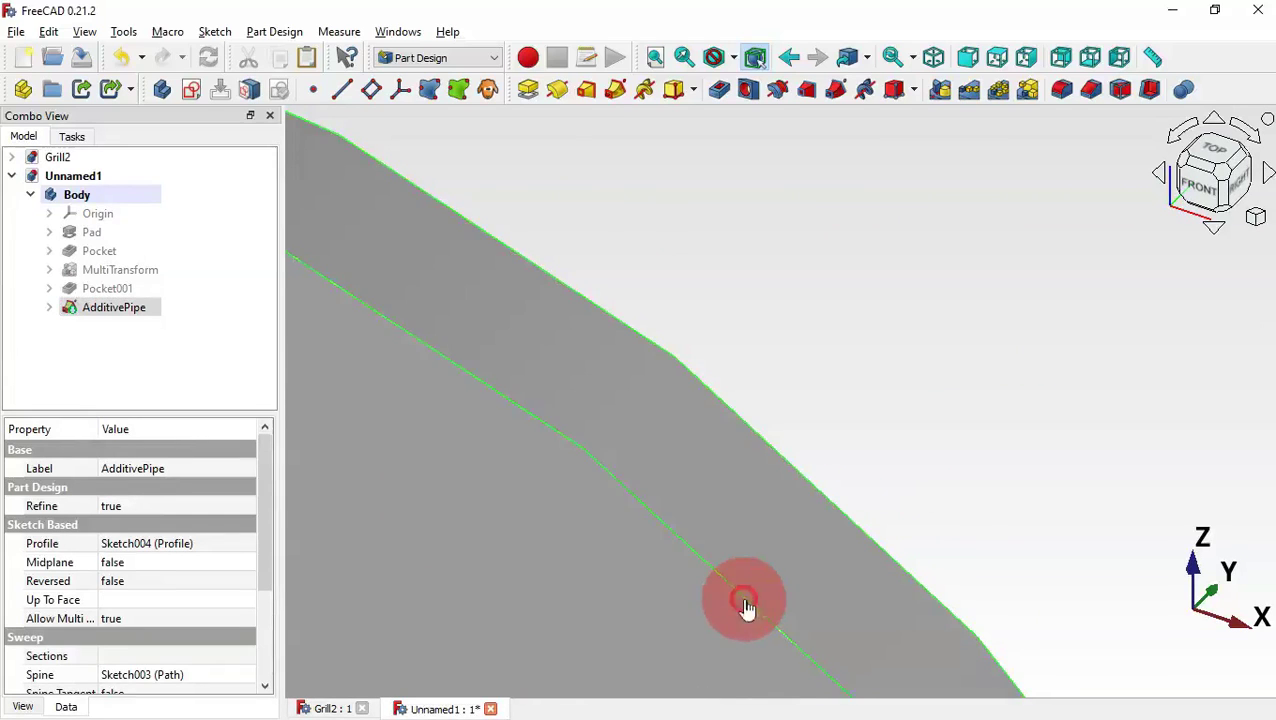
pyautogui.keyDown('ctrl'); pyautogui.click(742, 597); pyautogui.keyUp('ctrl')
pyautogui.scroll(-10, 878, 430)
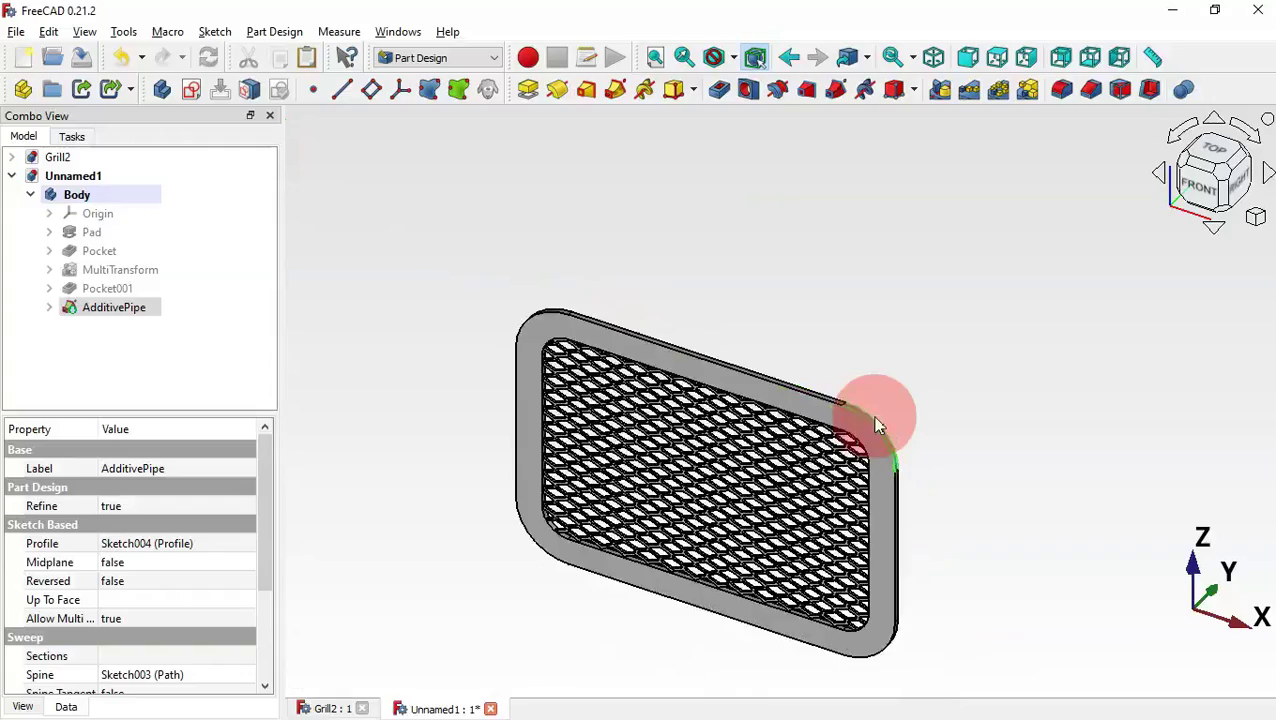
pyautogui.scroll(5, 588, 432)
pyautogui.scroll(-3, 585, 428)
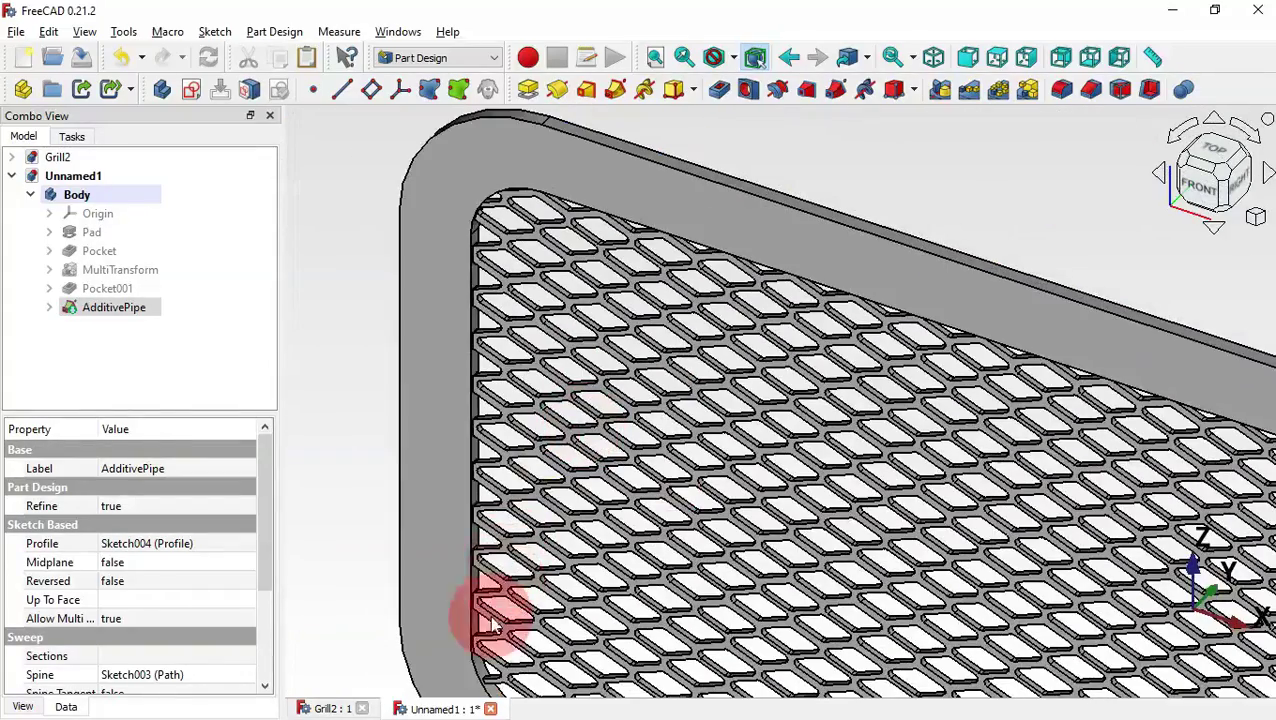
pyautogui.scroll(2, 465, 690)
pyautogui.scroll(-2, 500, 600)
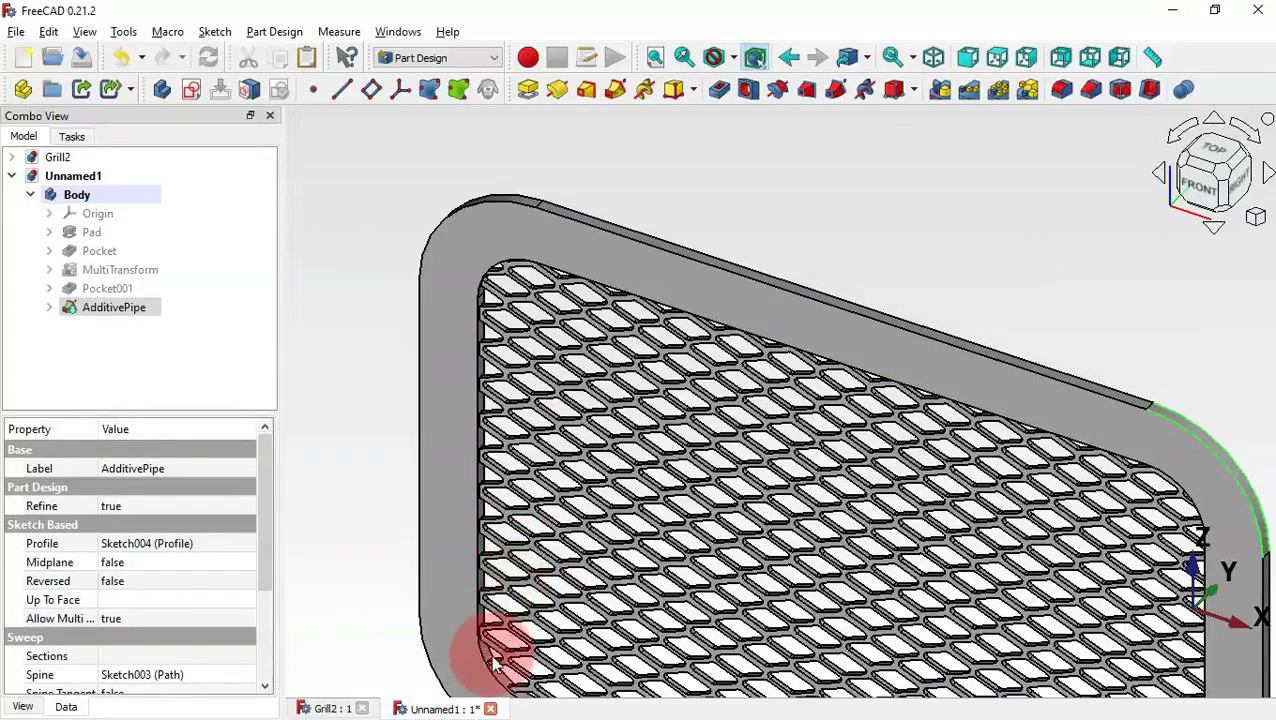
pyautogui.scroll(4, 495, 665)
pyautogui.scroll(1, 495, 665)
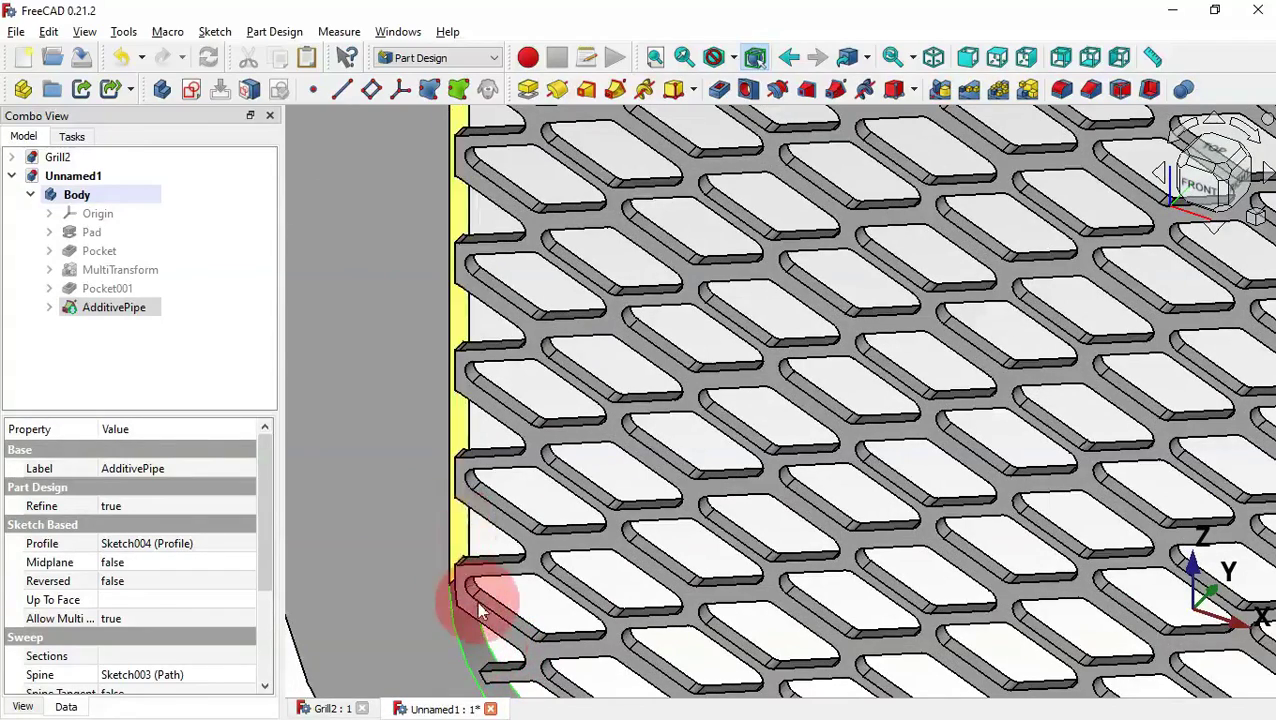
pyautogui.scroll(-3, 476, 604)
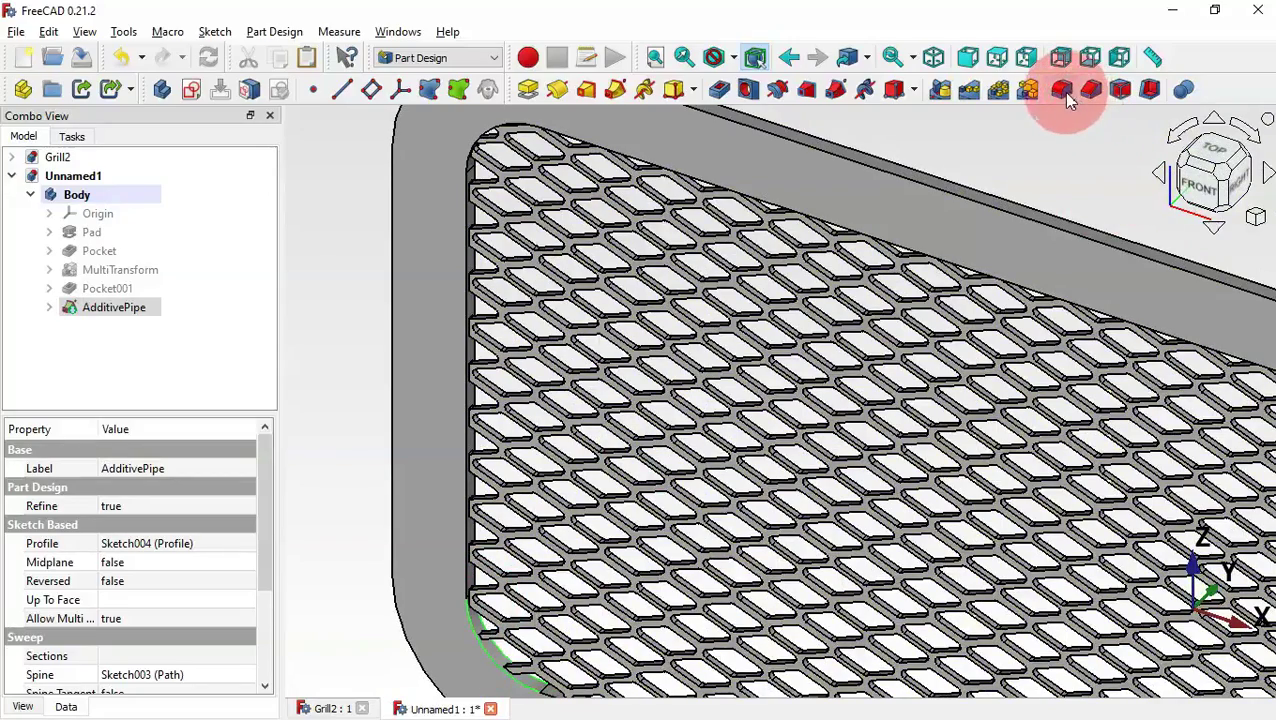
# Apply a 0.5 mm Fillet to the four selected frame edges.
pyautogui.click(1064, 92)
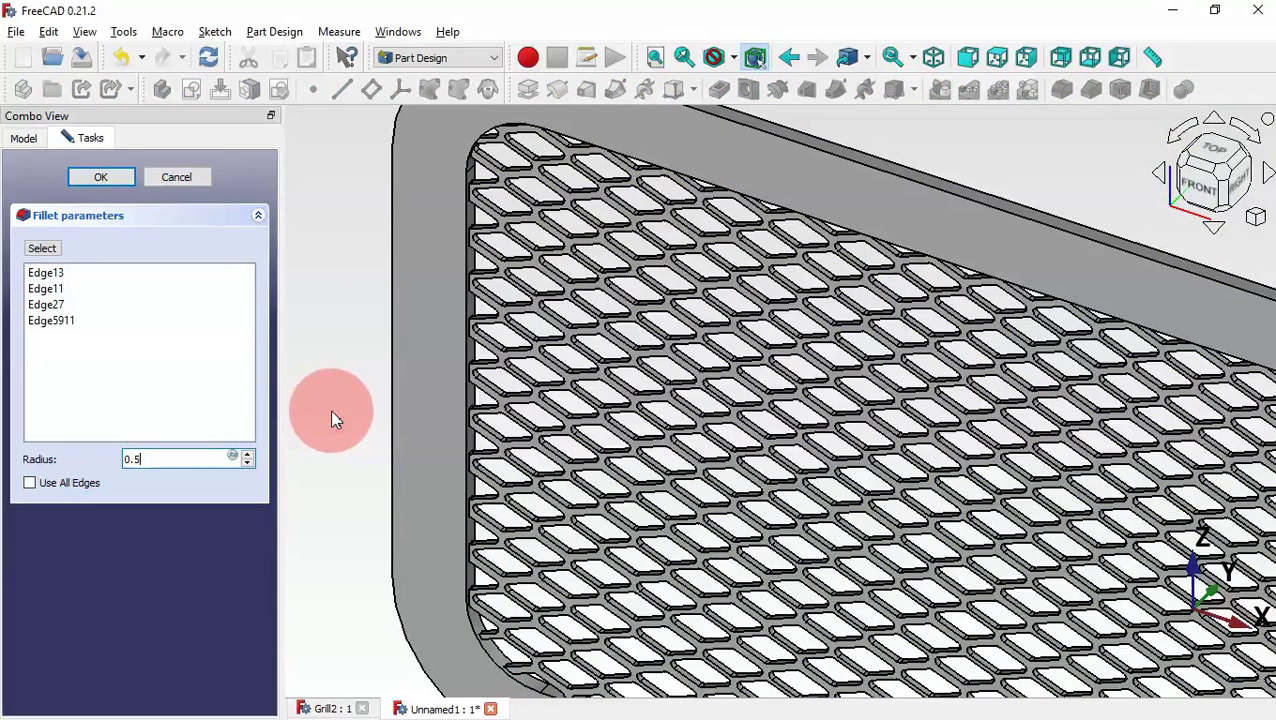
pyautogui.click(99, 177)
pyautogui.scroll(-5, 415, 276)
pyautogui.moveTo(415, 276); pyautogui.dragTo(674, 432, button='middle')
pyautogui.moveTo(1022, 537); pyautogui.dragTo(630, 575, button='middle')
pyautogui.scroll(-5, 826, 447)
pyautogui.scroll(6, 665, 578)
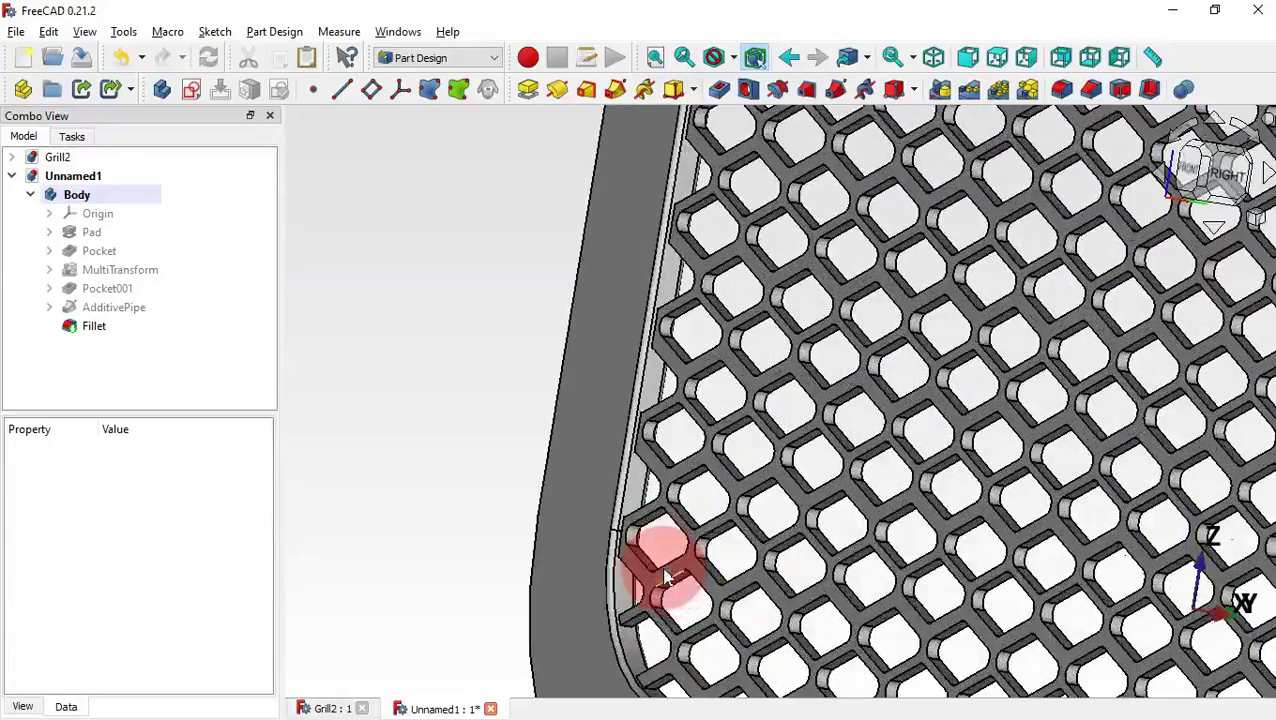
pyautogui.moveTo(843, 462); pyautogui.dragTo(669, 441, button='middle')
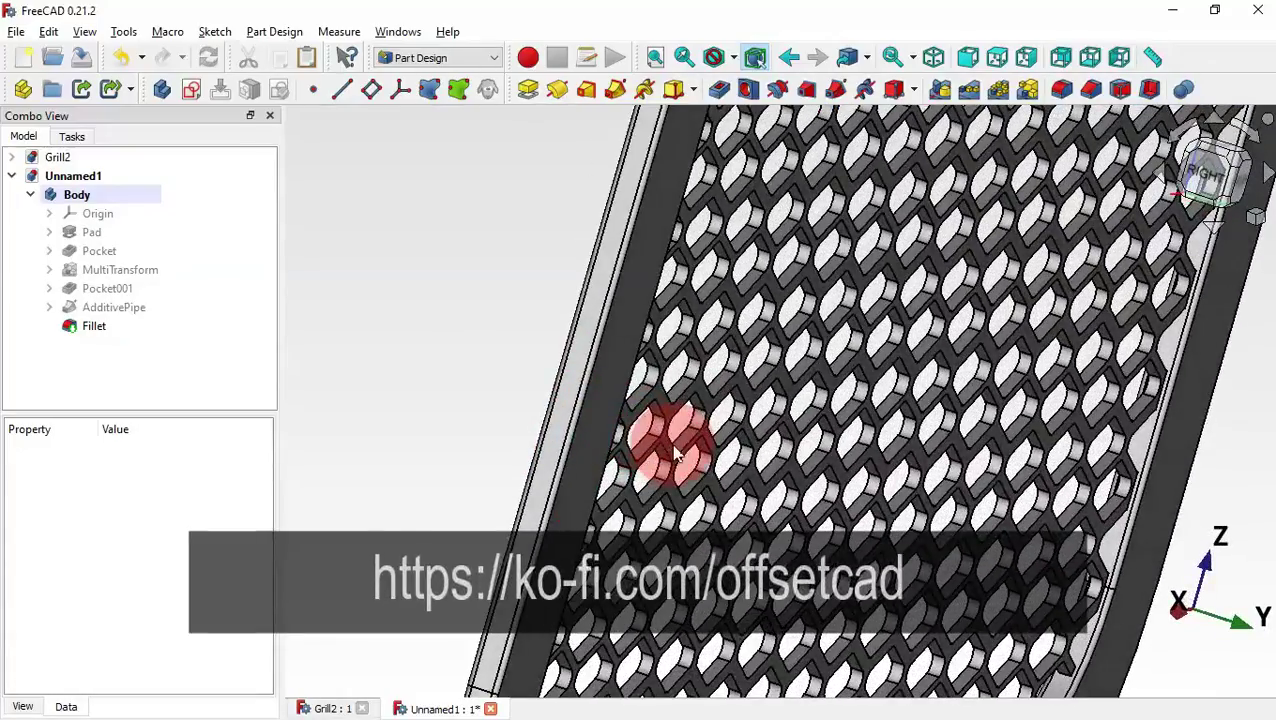
pyautogui.moveTo(1256, 530); pyautogui.dragTo(805, 397, button='middle')
pyautogui.scroll(-5, 805, 397)
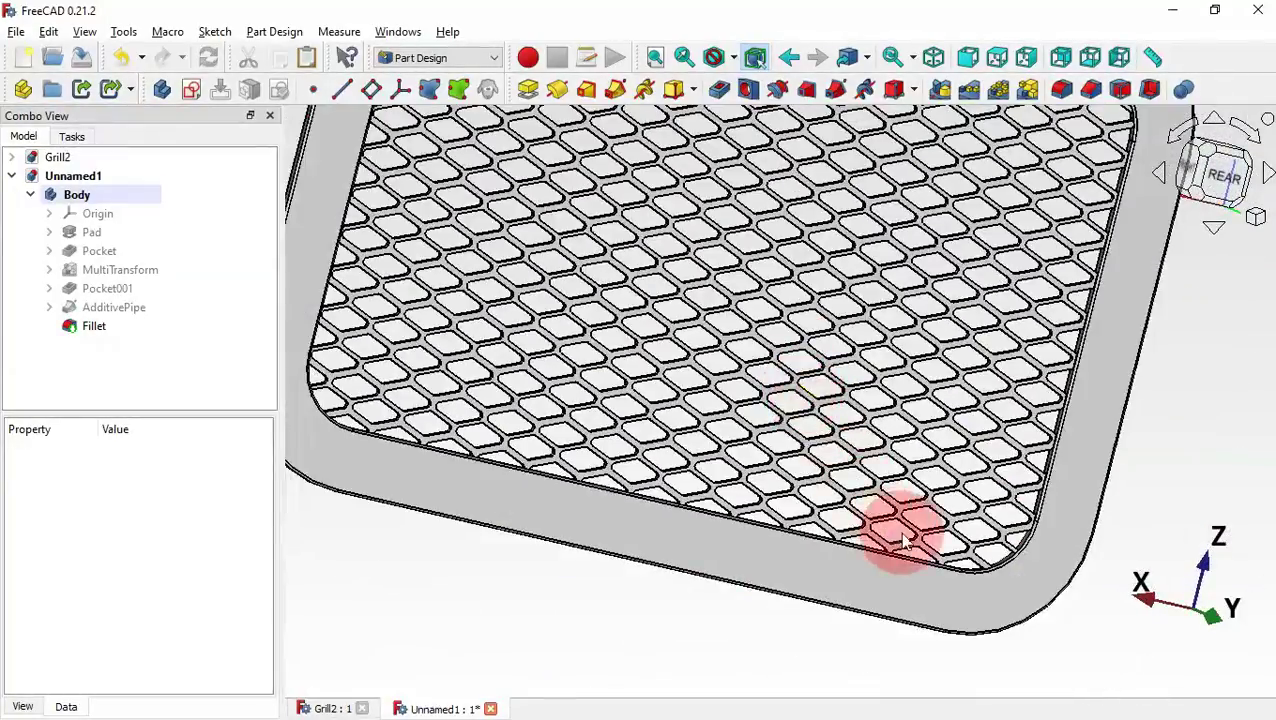